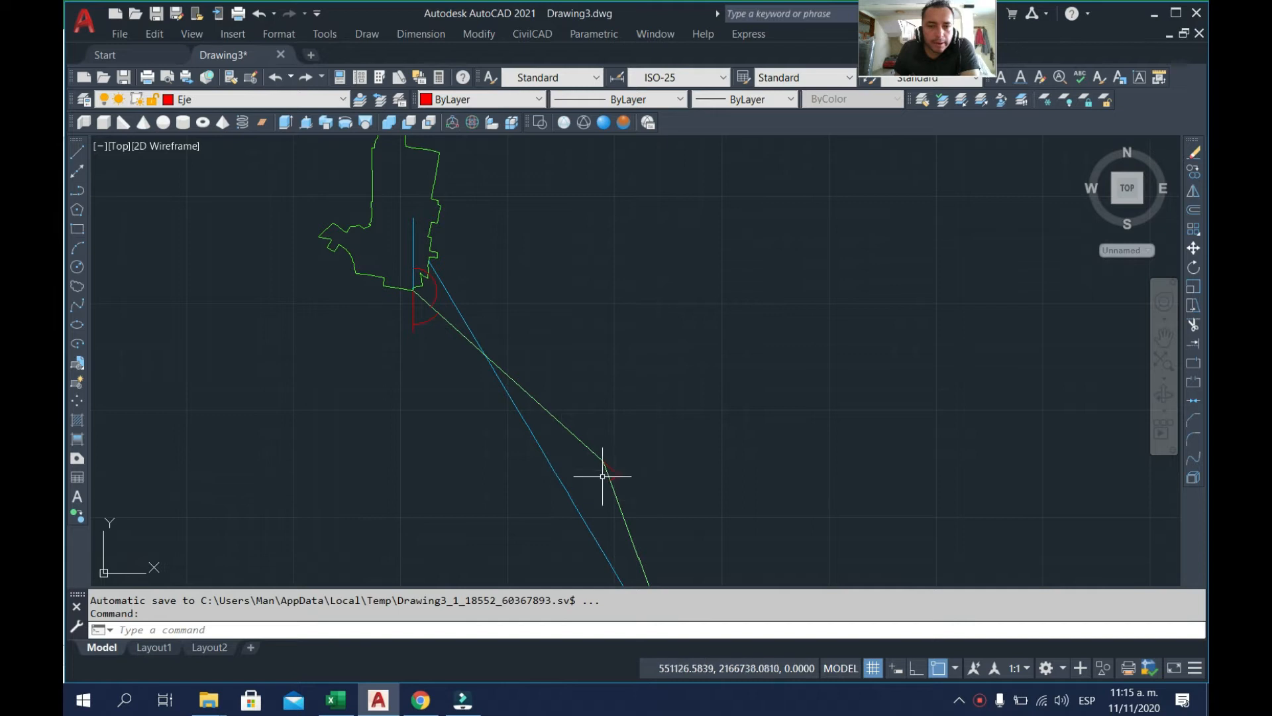
{"action": "scroll", "coordinate": [471, 312], "scroll_direction": "down", "scroll_amount": 8}
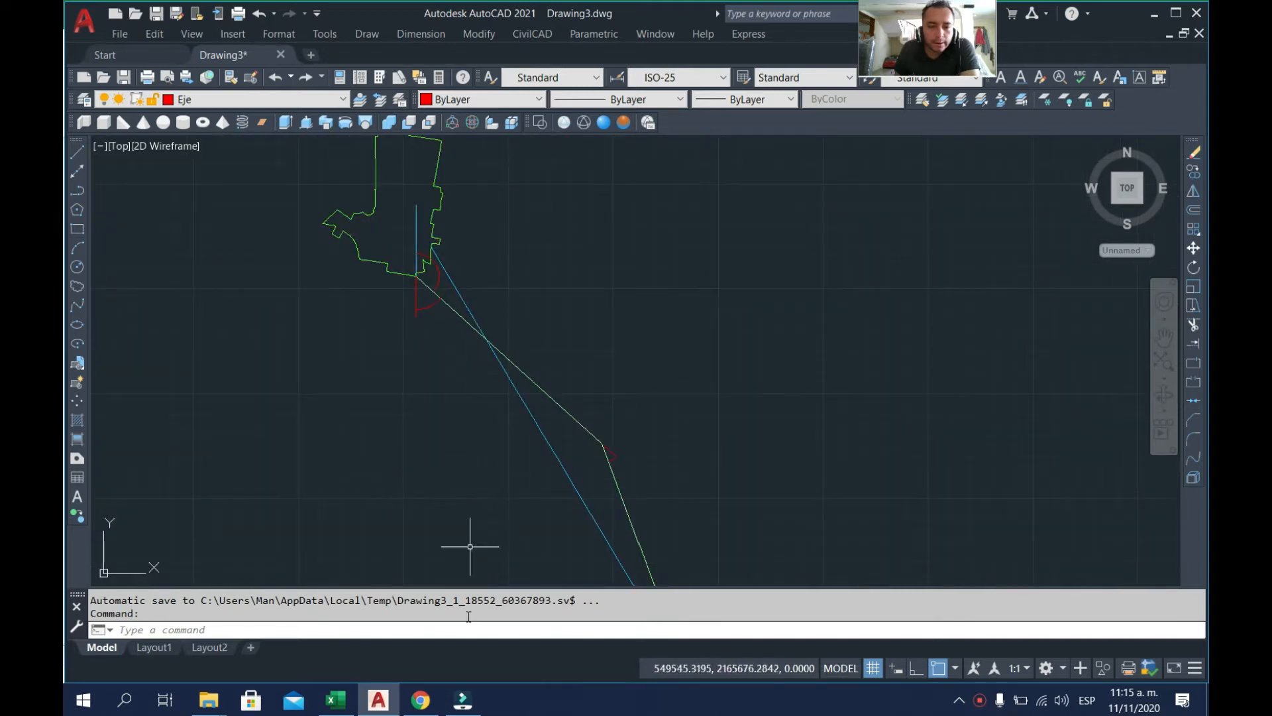
{"action": "left_click", "coordinate": [336, 700]}
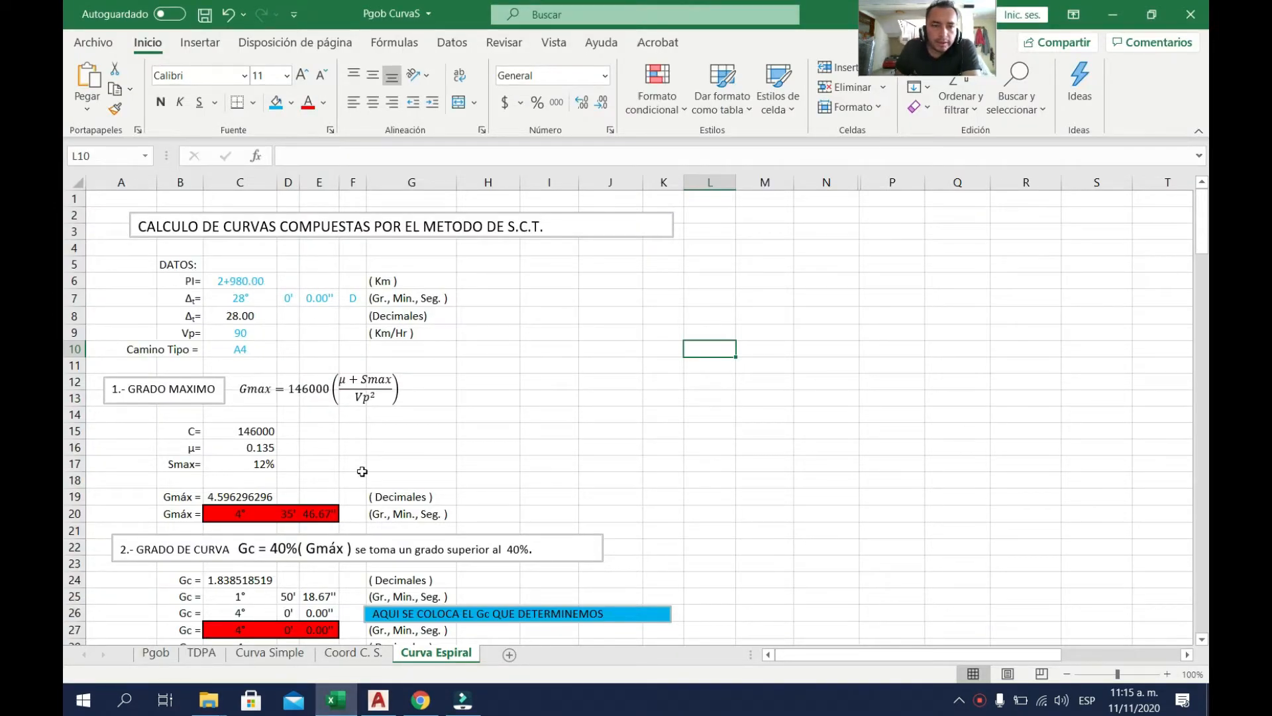
{"action": "left_click", "coordinate": [378, 700]}
- Measure the distance along the green alignment from its start at the town outline to the first bend
{"action": "scroll", "coordinate": [517, 335], "scroll_direction": "up", "scroll_amount": 2}
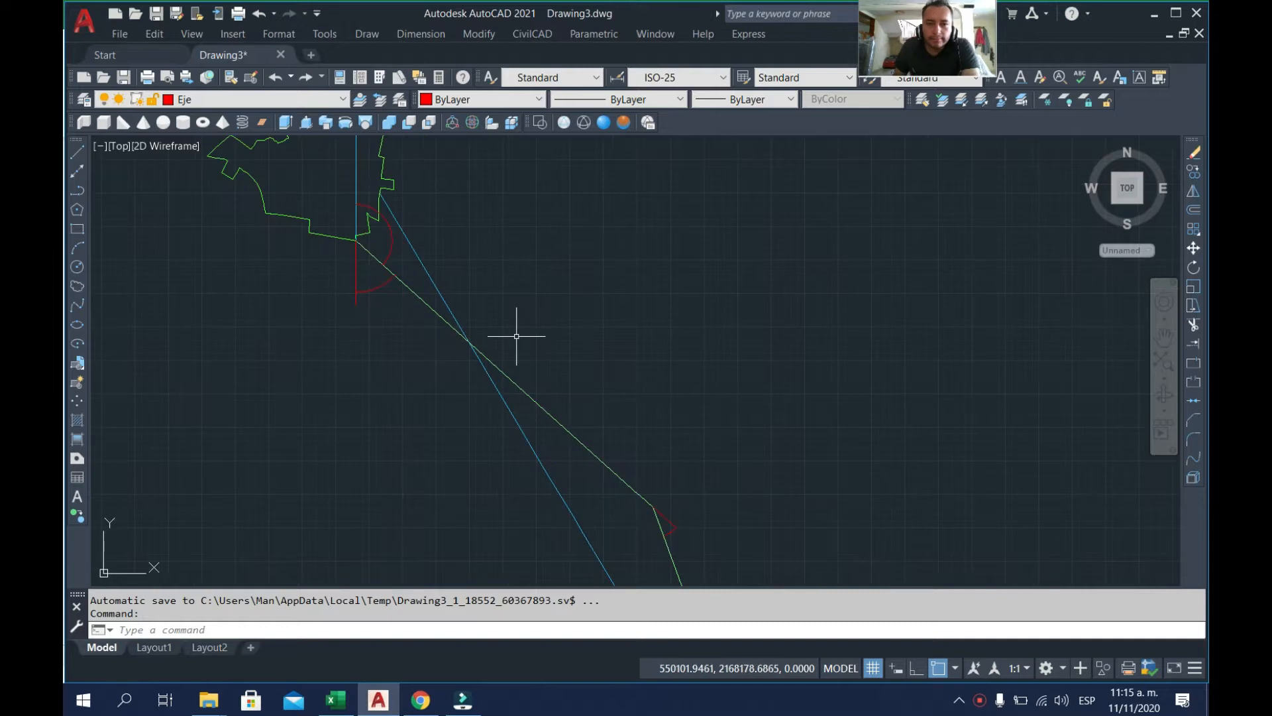
{"action": "type", "text": "dist"}
{"action": "key", "text": "Return"}
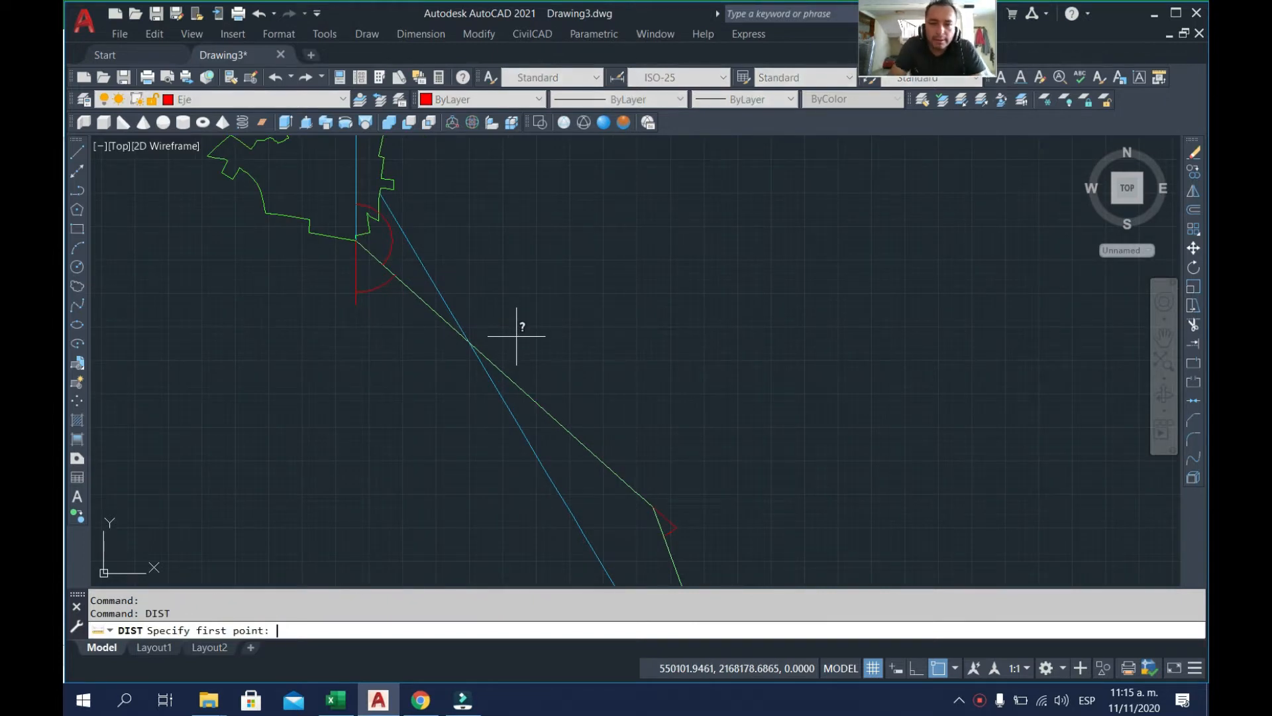
{"action": "scroll", "coordinate": [357, 242], "scroll_direction": "up", "scroll_amount": 3}
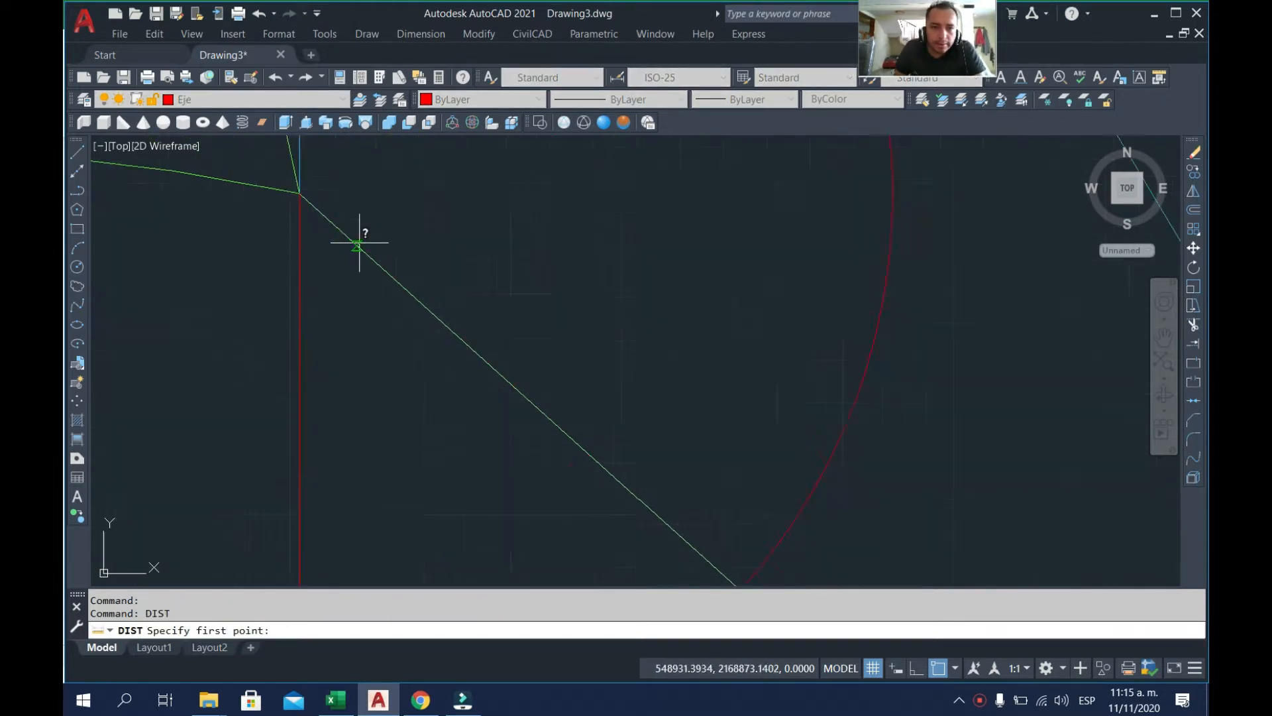
{"action": "left_click", "coordinate": [263, 162]}
{"action": "scroll", "coordinate": [272, 218], "scroll_direction": "down", "scroll_amount": 4}
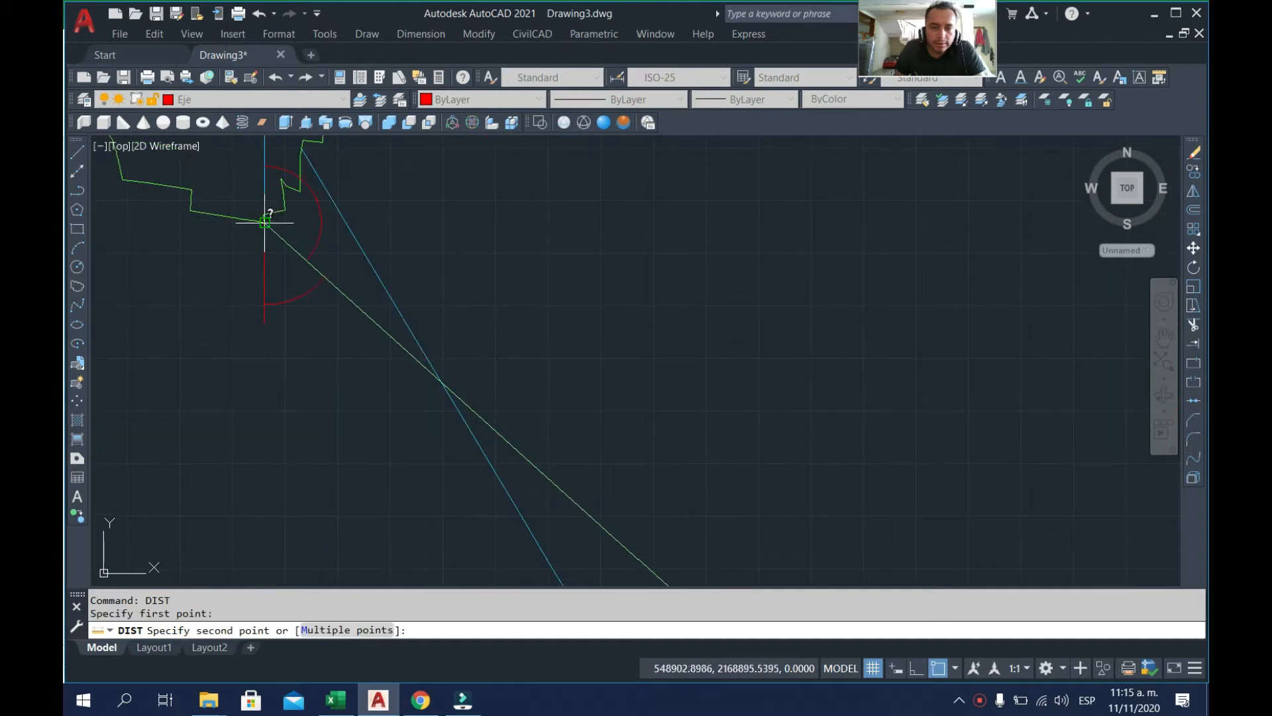
{"action": "scroll", "coordinate": [659, 525], "scroll_direction": "down", "scroll_amount": 2}
{"action": "scroll", "coordinate": [516, 478], "scroll_direction": "up", "scroll_amount": 4}
{"action": "scroll", "coordinate": [516, 479], "scroll_direction": "up", "scroll_amount": 2}
{"action": "scroll", "coordinate": [455, 310], "scroll_direction": "up", "scroll_amount": 5}
{"action": "scroll", "coordinate": [476, 319], "scroll_direction": "up", "scroll_amount": 5}
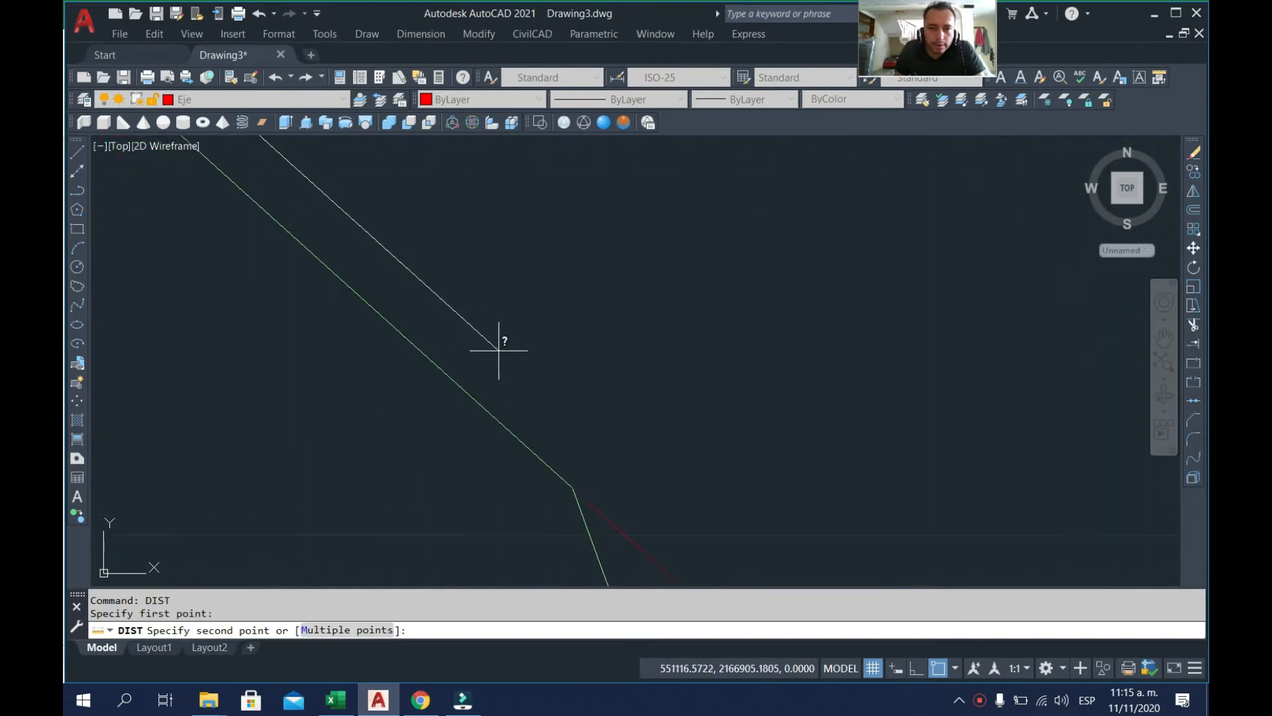
{"action": "left_click", "coordinate": [574, 487]}
- Begin a new distance measurement at the alignment's start at the town outline, using the Endpoint snap
{"action": "scroll", "coordinate": [526, 454], "scroll_direction": "down", "scroll_amount": 4}
{"action": "scroll", "coordinate": [471, 382], "scroll_direction": "up", "scroll_amount": 6}
{"action": "left_click_drag", "start_coordinate": [471, 382], "coordinate": [429, 647]}
{"action": "scroll", "coordinate": [460, 361], "scroll_direction": "up", "scroll_amount": 5}
{"action": "left_click_drag", "start_coordinate": [460, 360], "coordinate": [581, 598]}
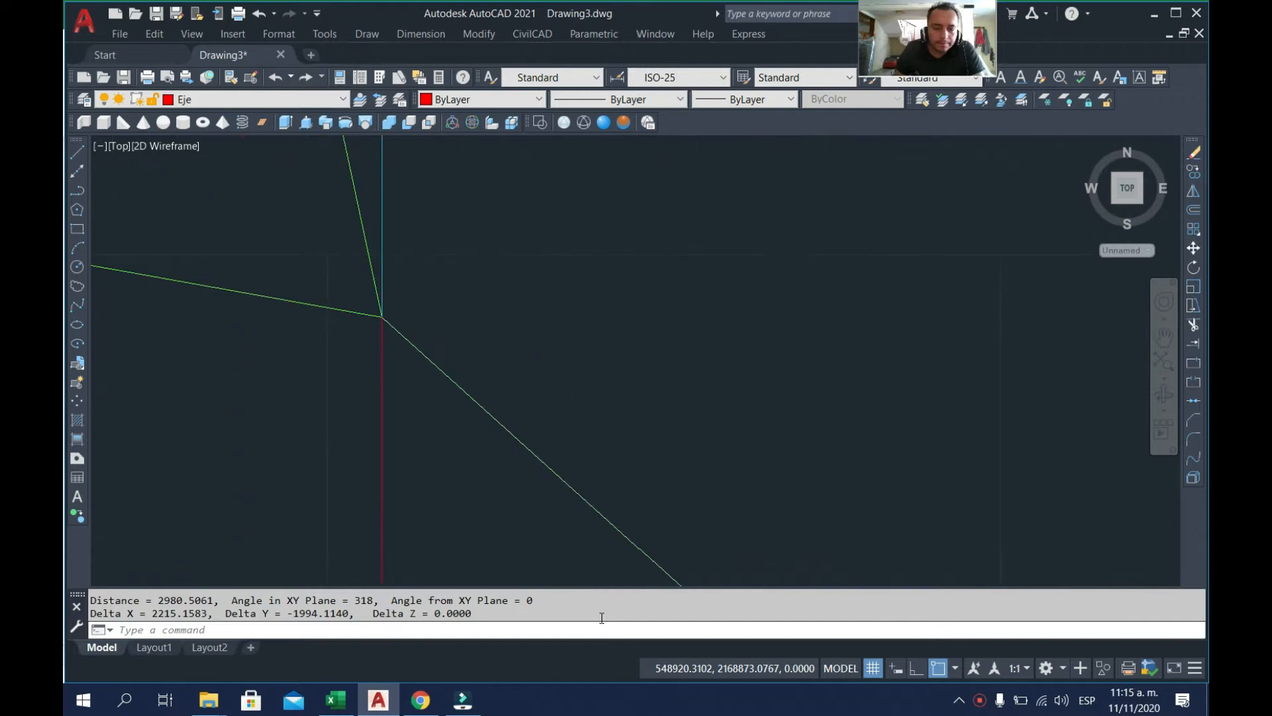
{"action": "type", "text": "dist"}
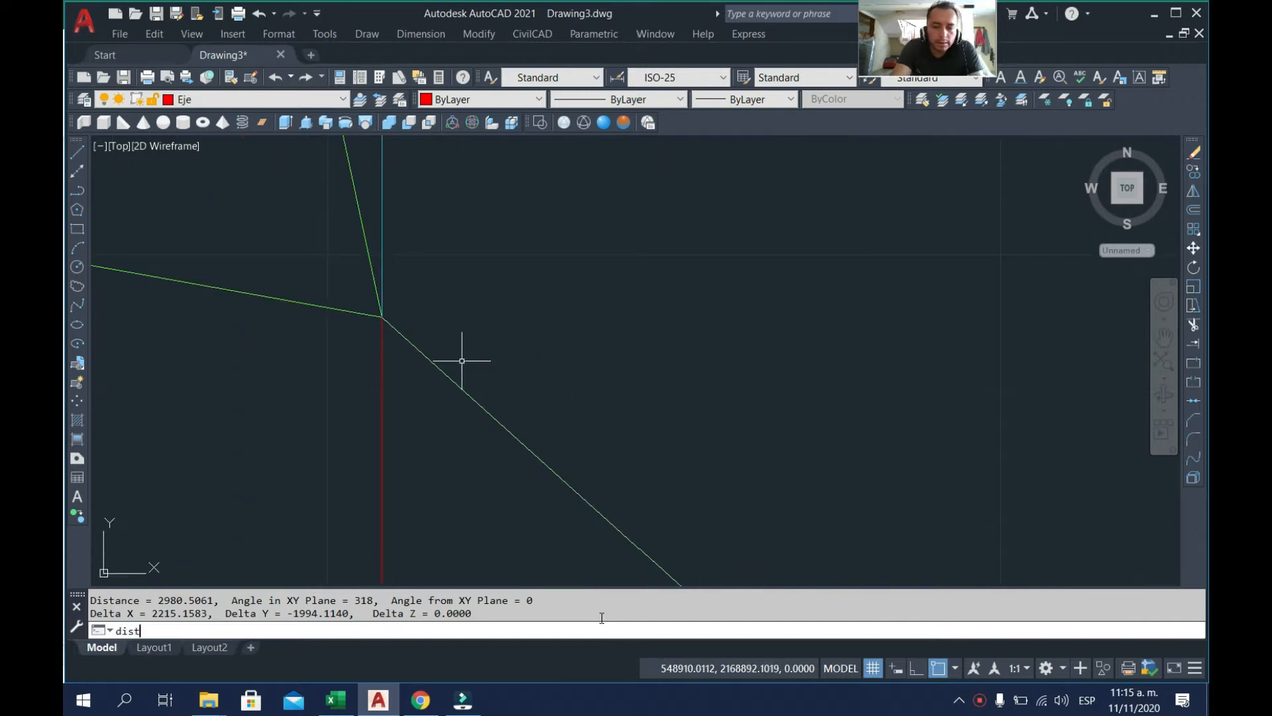
{"action": "key", "text": "Return"}
{"action": "type", "text": "eb"}
{"action": "key", "text": "BackSpace"}
{"action": "type", "text": "nd"}
{"action": "right_click", "coordinate": [605, 628]}
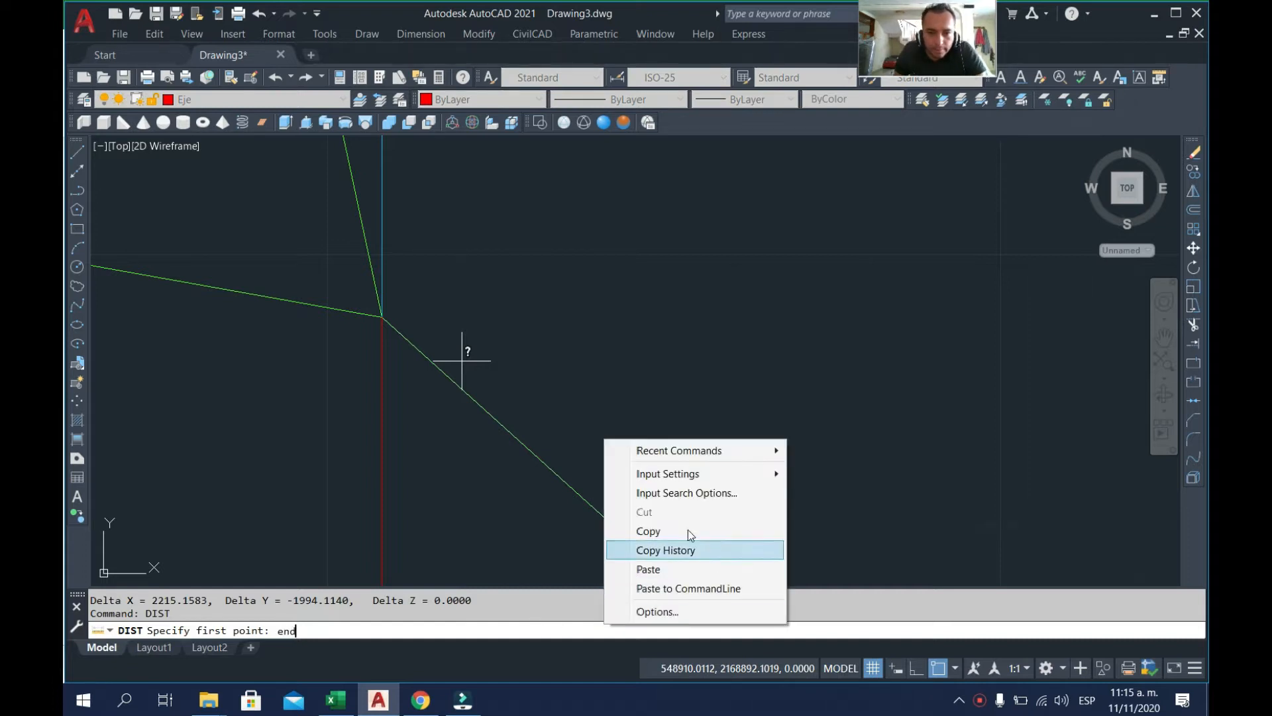
{"action": "right_click", "coordinate": [393, 625]}
{"action": "left_click", "coordinate": [367, 630]}
{"action": "key", "text": "Return"}
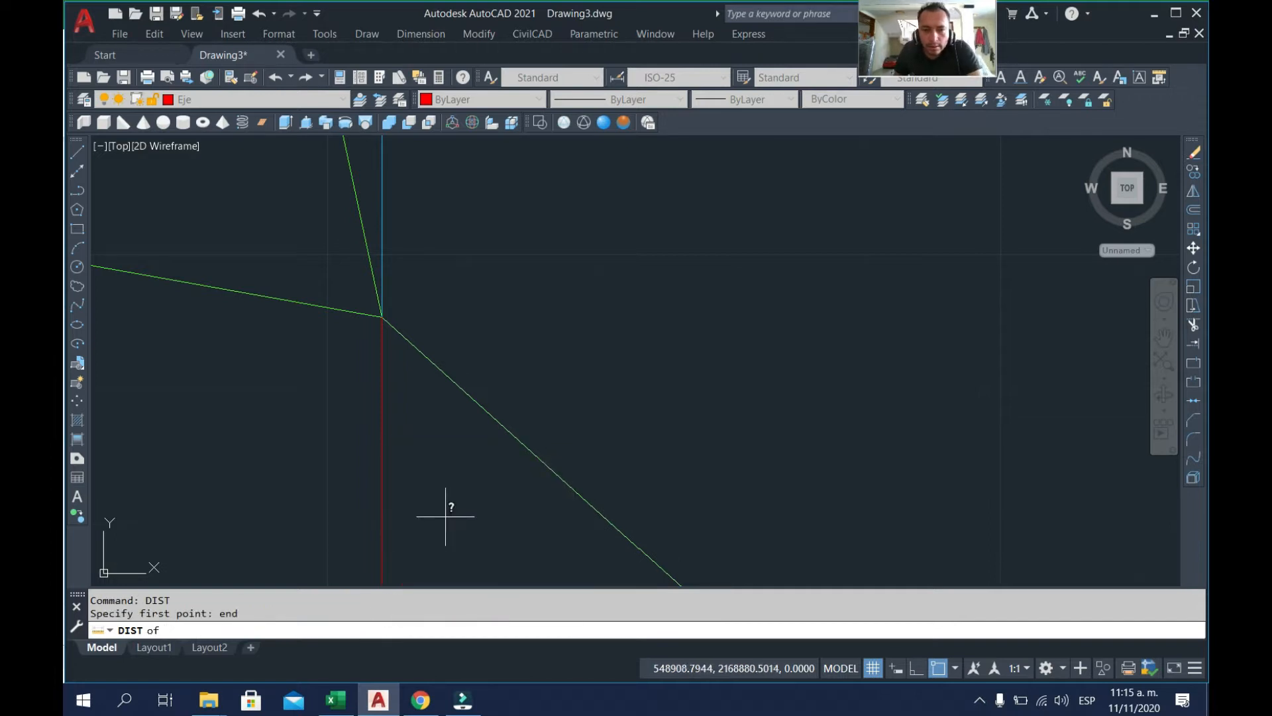
{"action": "left_click", "coordinate": [400, 325]}
- Finish the distance measurement at the endpoint of the alignment's first bend, using the Endpoint snap
{"action": "scroll", "coordinate": [371, 305], "scroll_direction": "down", "scroll_amount": 5}
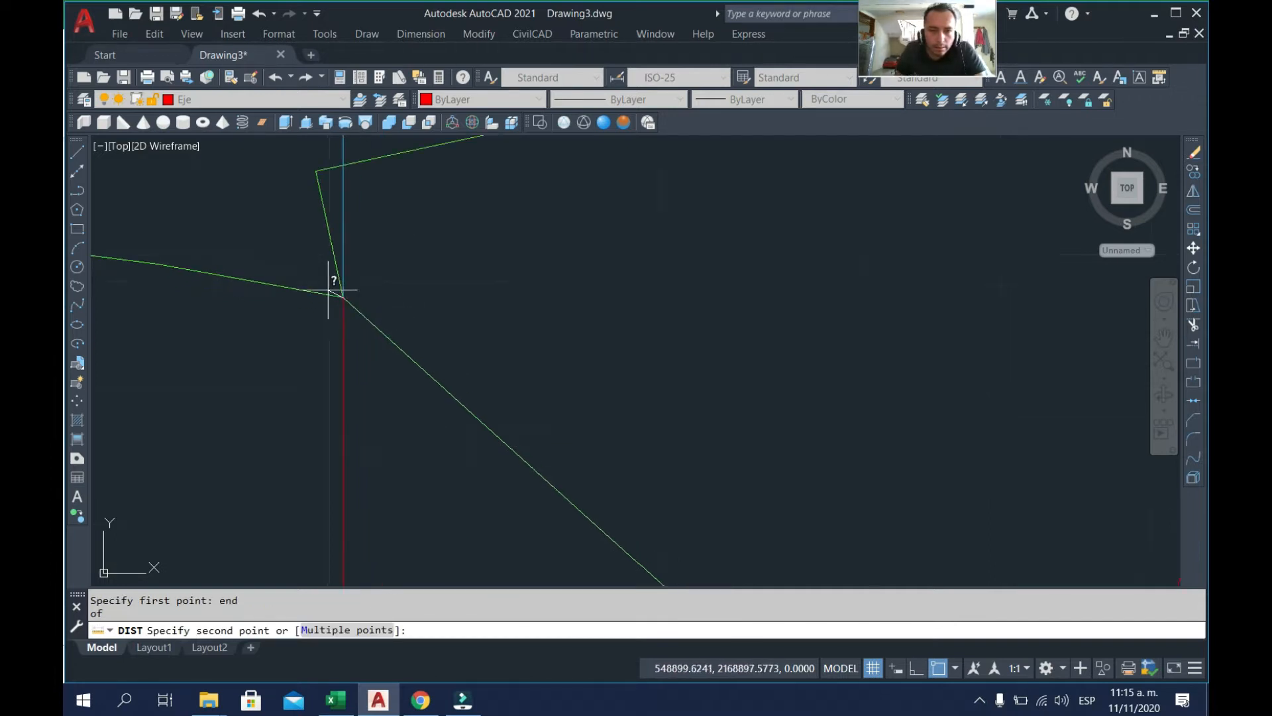
{"action": "scroll", "coordinate": [597, 464], "scroll_direction": "down", "scroll_amount": 3}
{"action": "scroll", "coordinate": [659, 489], "scroll_direction": "up", "scroll_amount": 5}
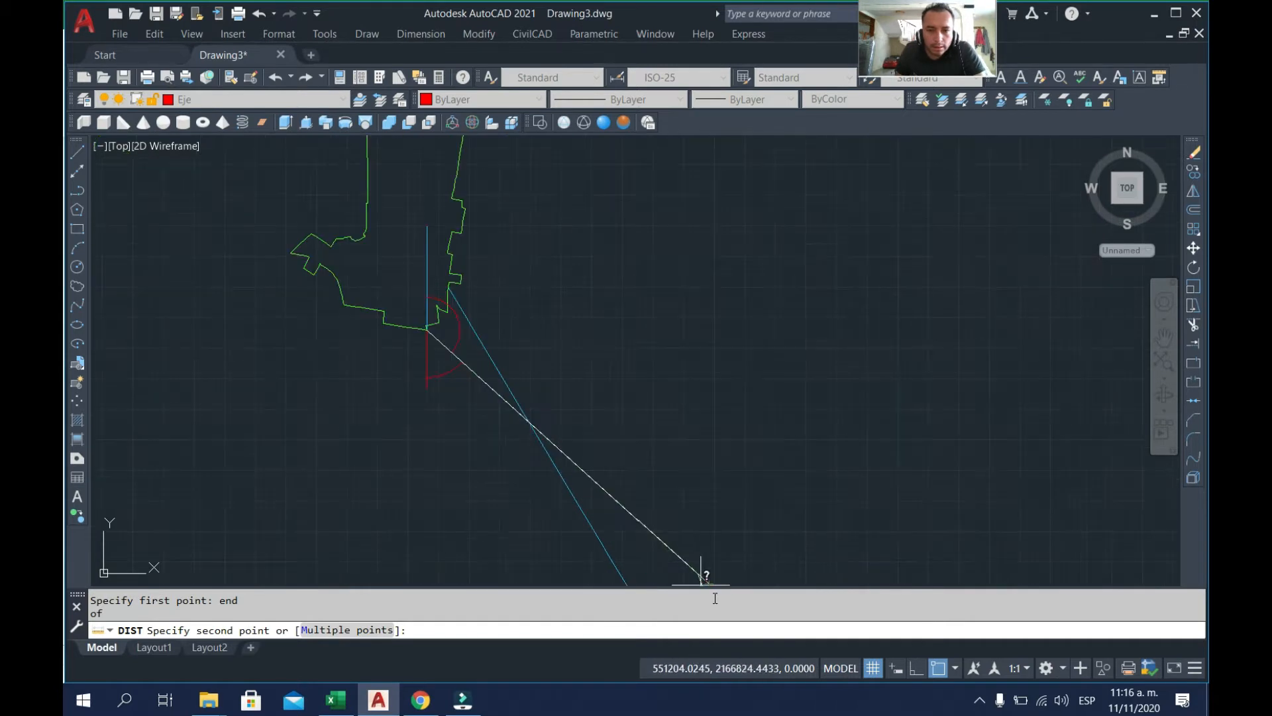
{"action": "scroll", "coordinate": [582, 421], "scroll_direction": "up", "scroll_amount": 3}
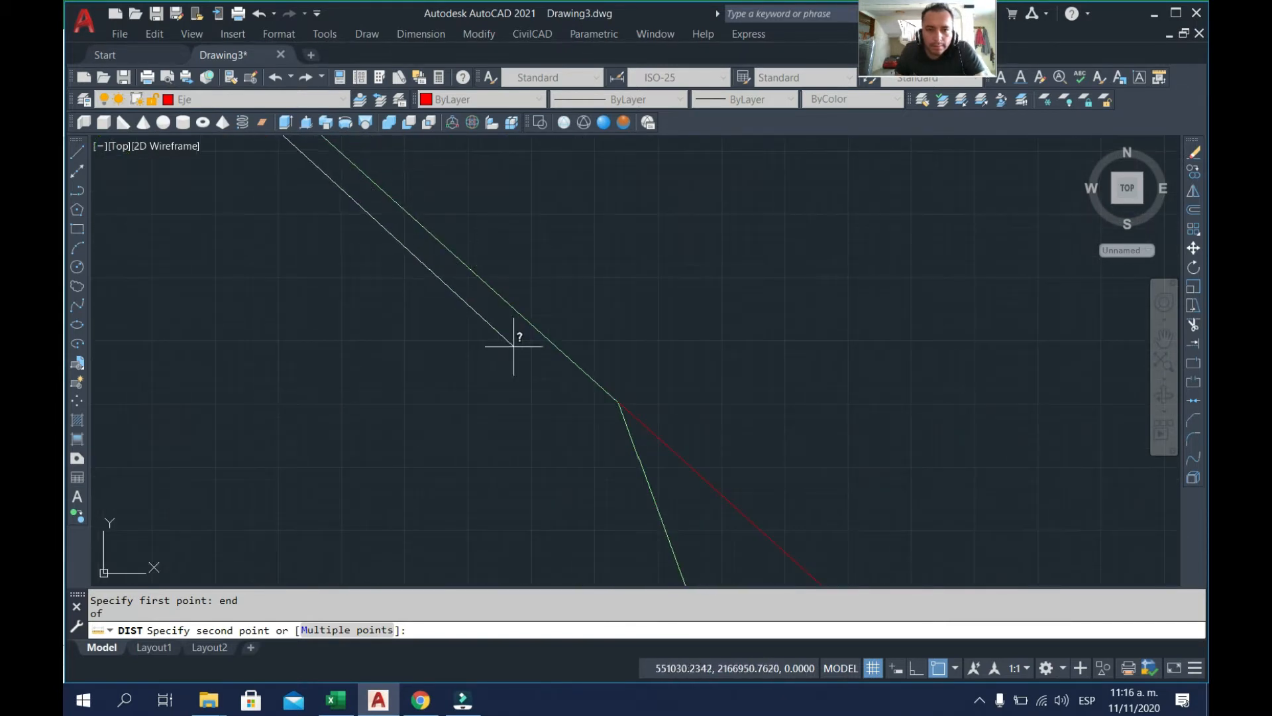
{"action": "type", "text": "end"}
{"action": "key", "text": "Return"}
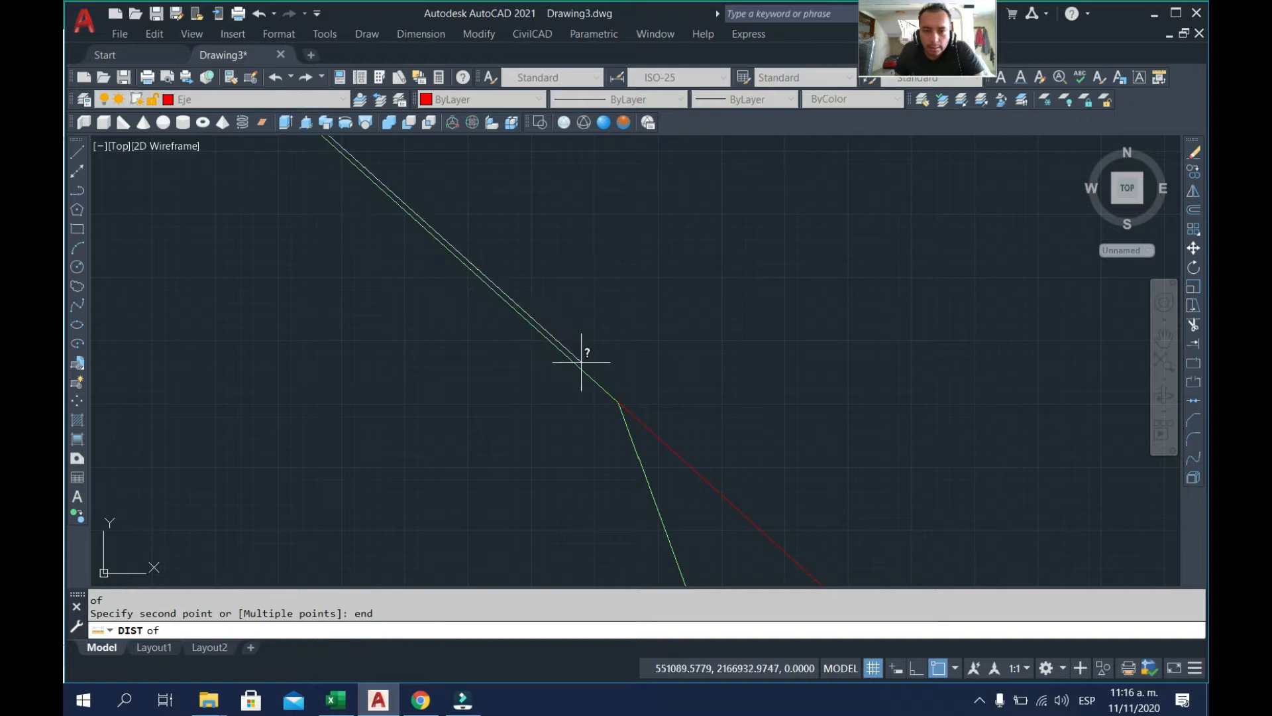
{"action": "left_click", "coordinate": [600, 376]}
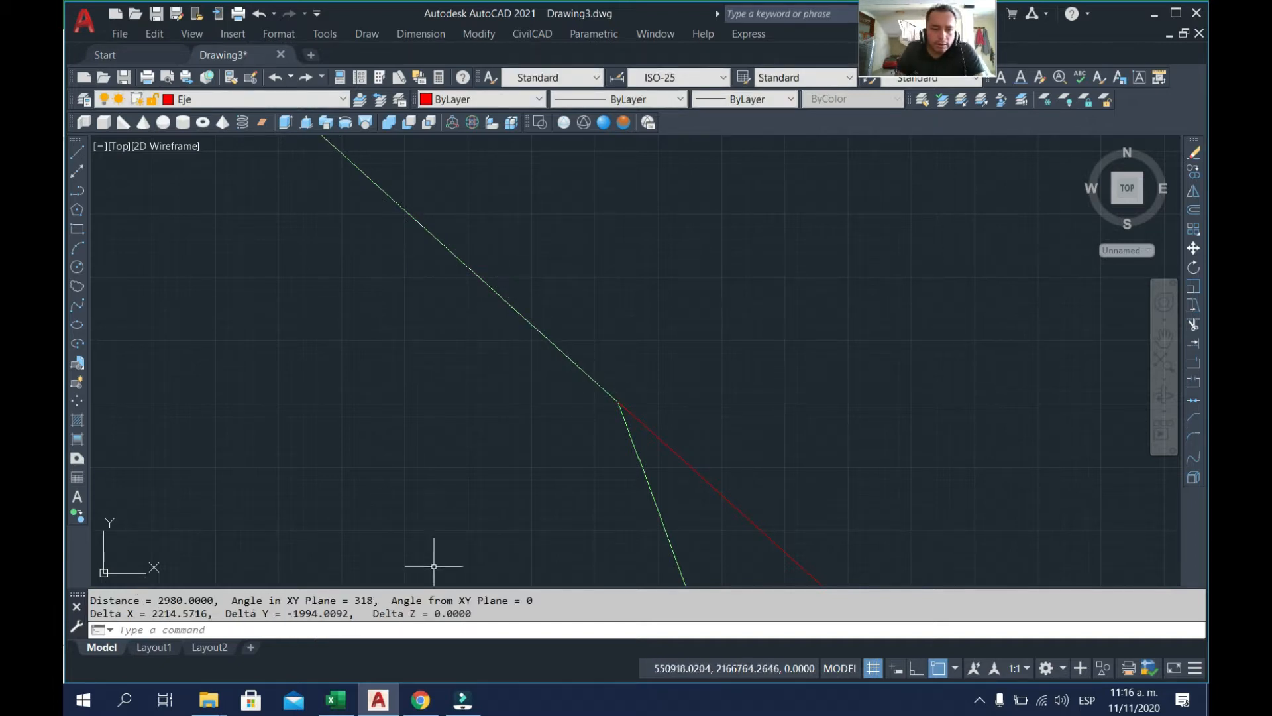
- Switch to the Excel curve calculation and set Camino Tipo in cell C10 to A2
{"action": "left_click", "coordinate": [343, 703]}
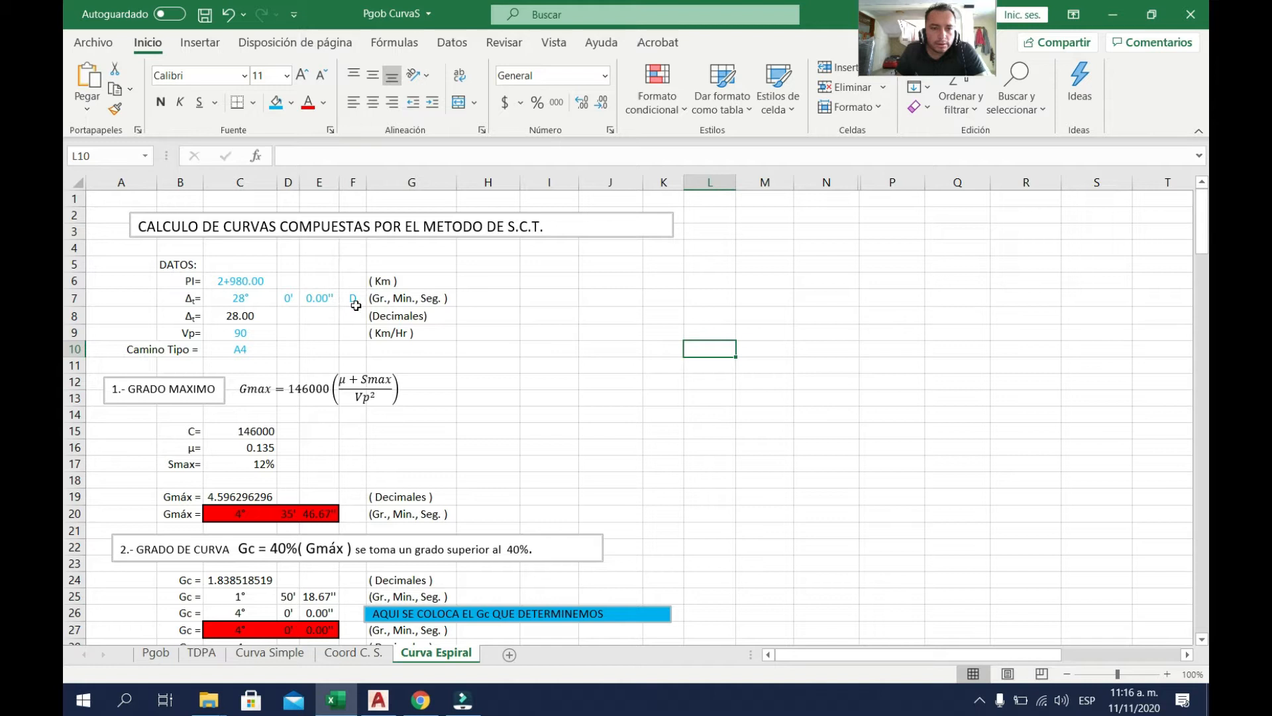
{"action": "left_click", "coordinate": [250, 335]}
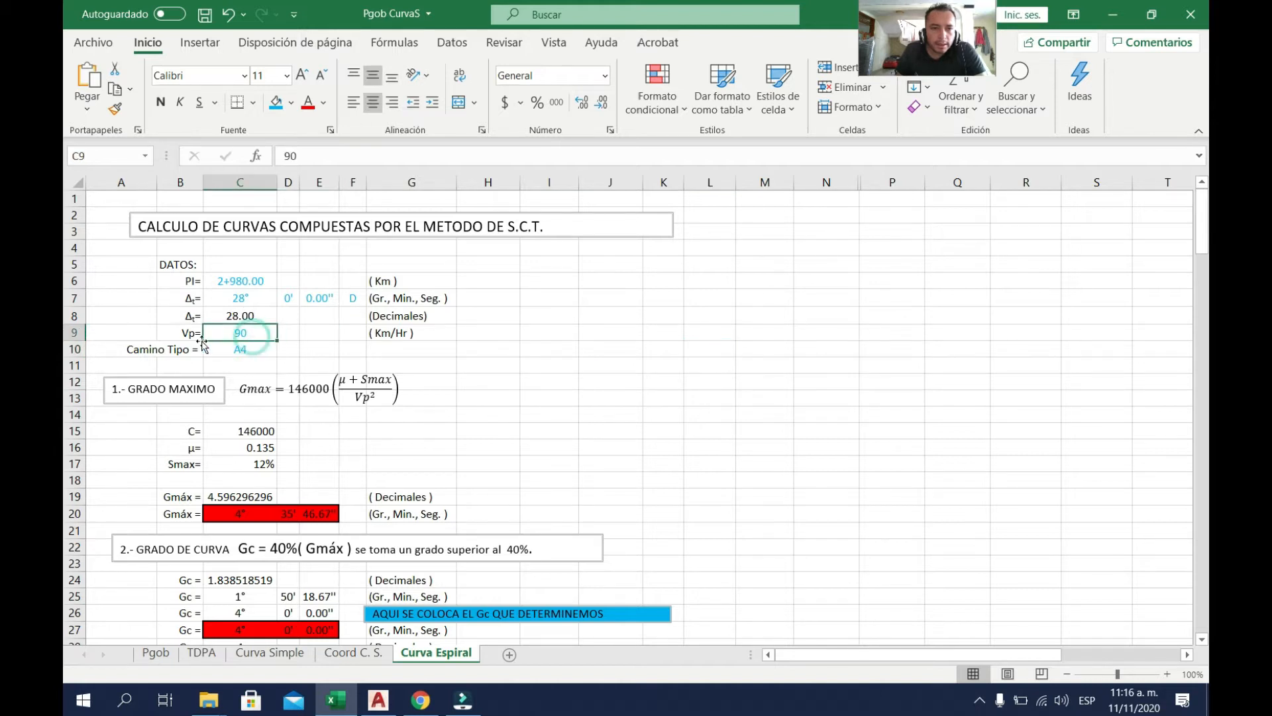
{"action": "scroll", "coordinate": [195, 309], "scroll_direction": "down", "scroll_amount": 1}
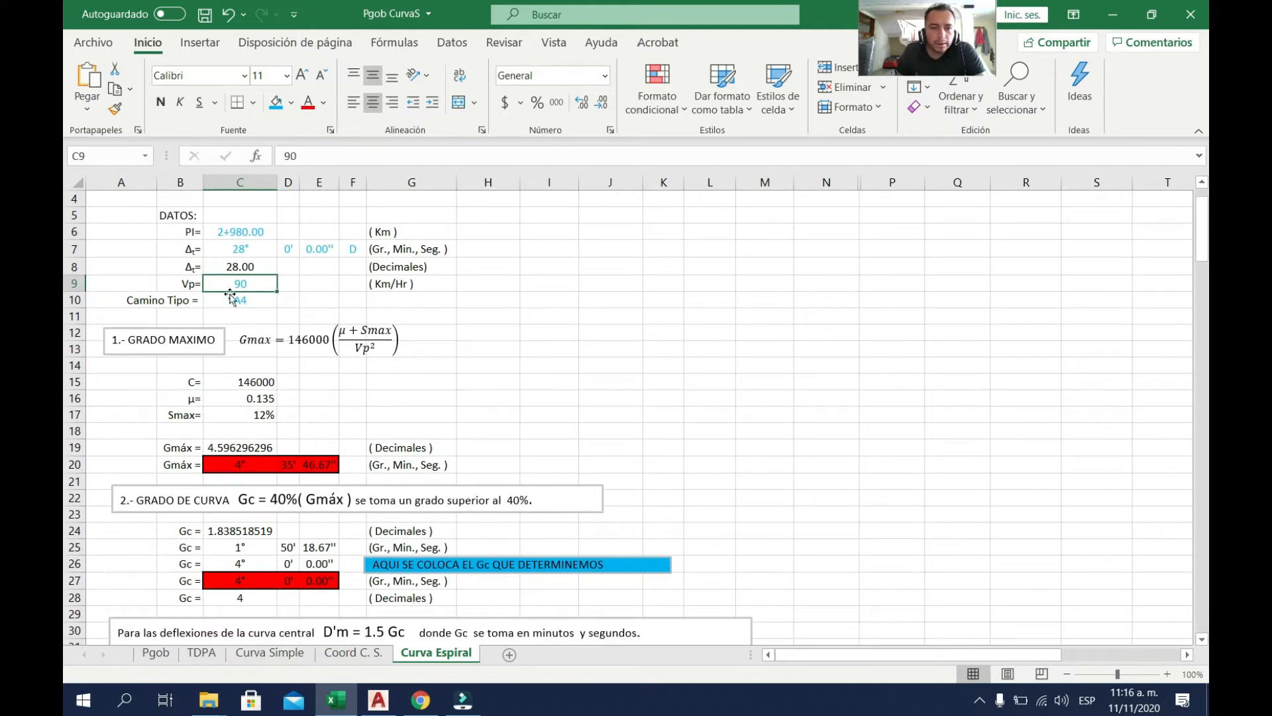
{"action": "double_click", "coordinate": [245, 300]}
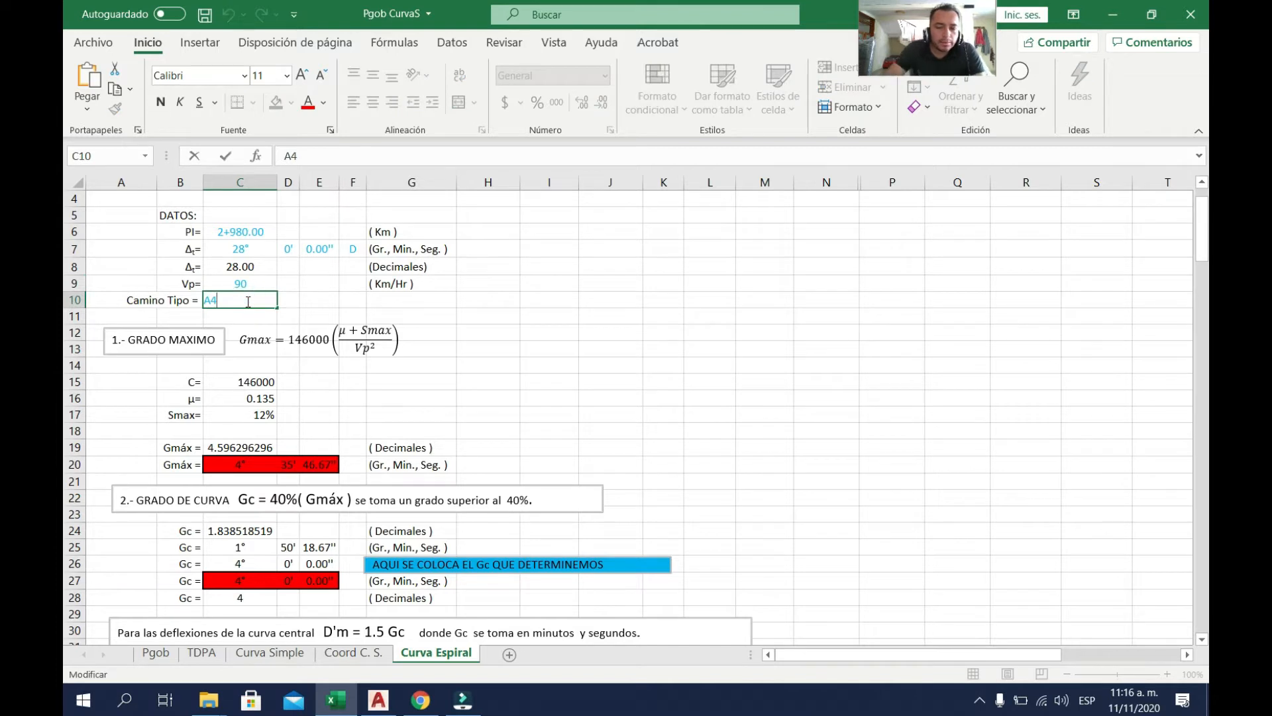
{"action": "key", "text": "Return"}
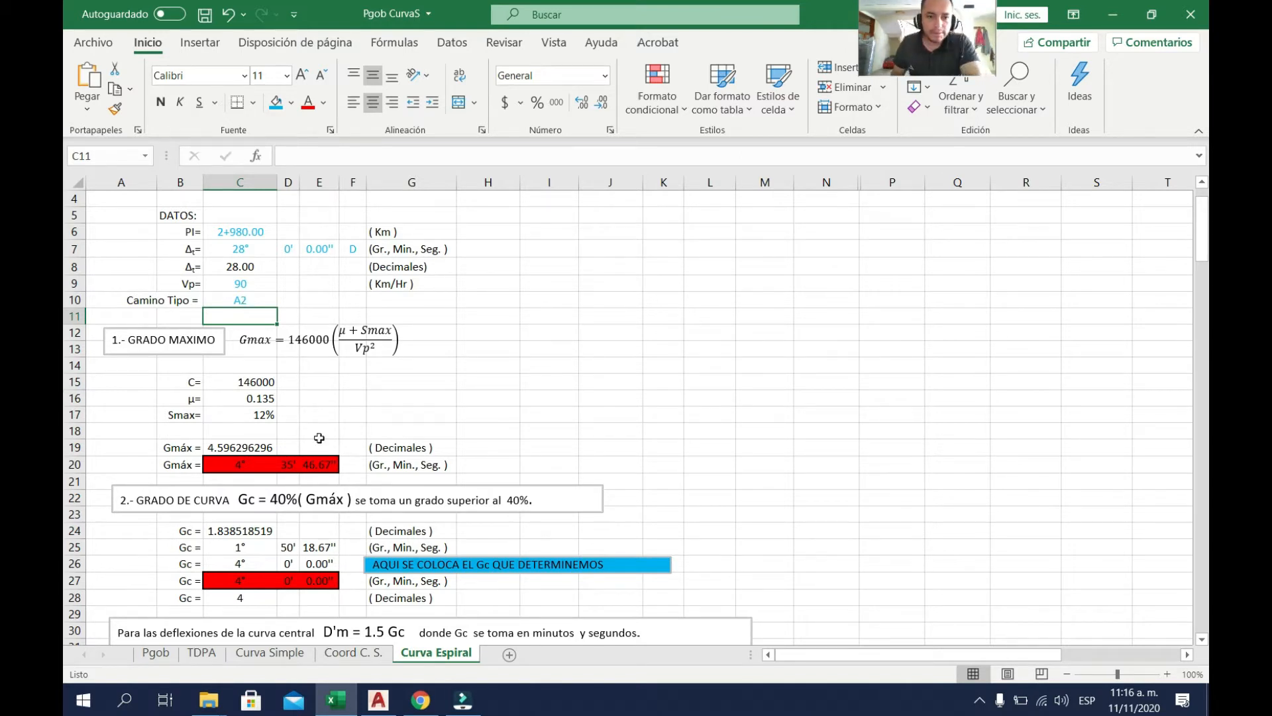
- Examine the maximum grade and curve grade sections, including the 40% Gc formula, its minutes conversion and the adopted Gc
{"action": "scroll", "coordinate": [411, 332], "scroll_direction": "down", "scroll_amount": 1}
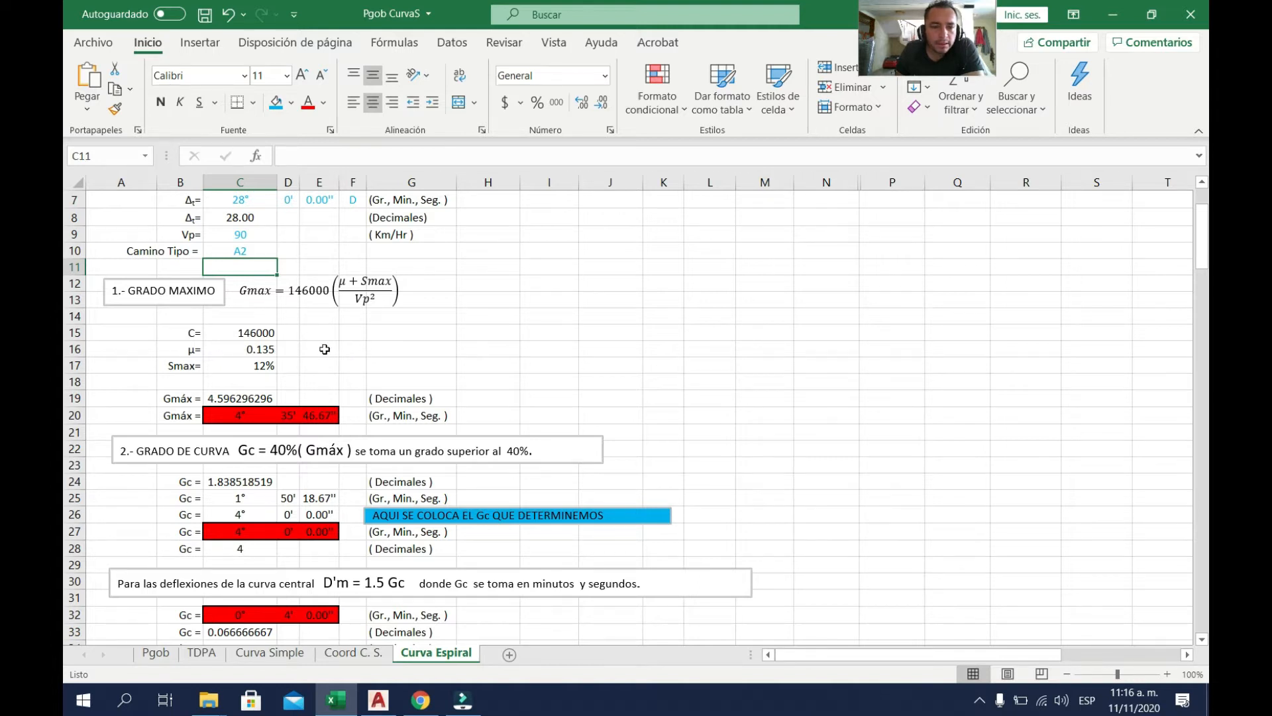
{"action": "scroll", "coordinate": [324, 350], "scroll_direction": "down", "scroll_amount": 1}
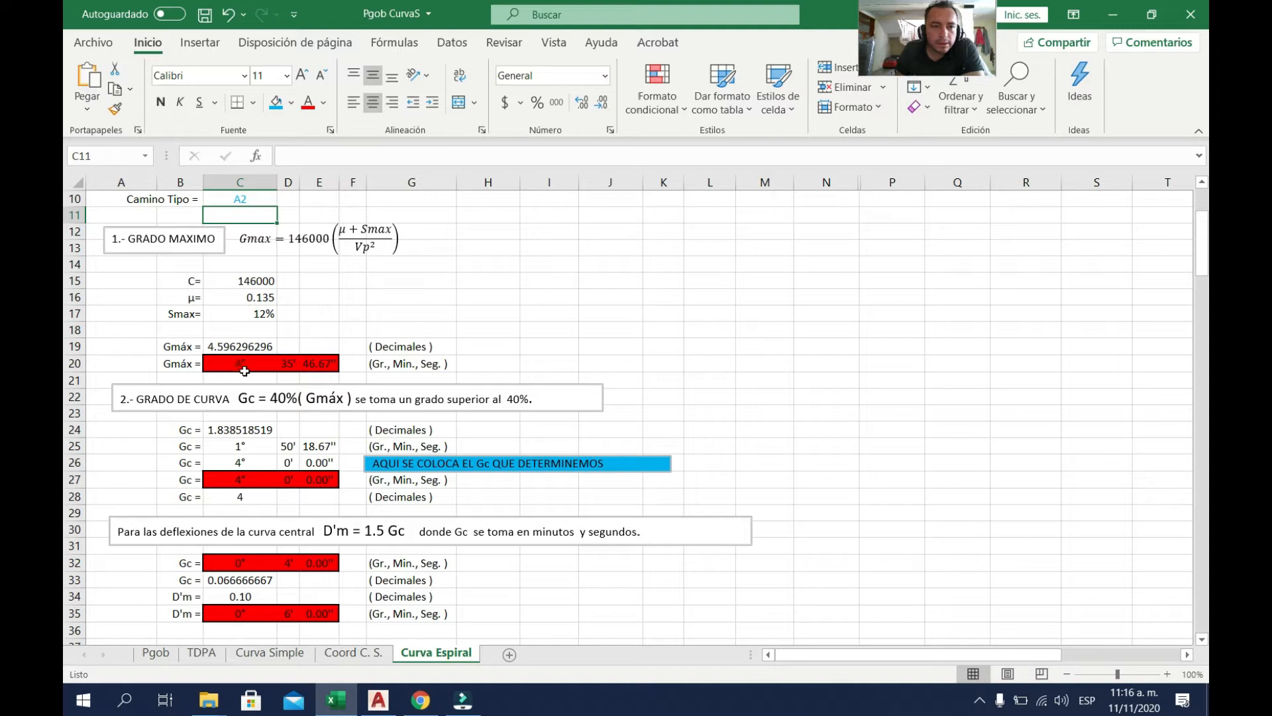
{"action": "scroll", "coordinate": [370, 358], "scroll_direction": "down", "scroll_amount": 2}
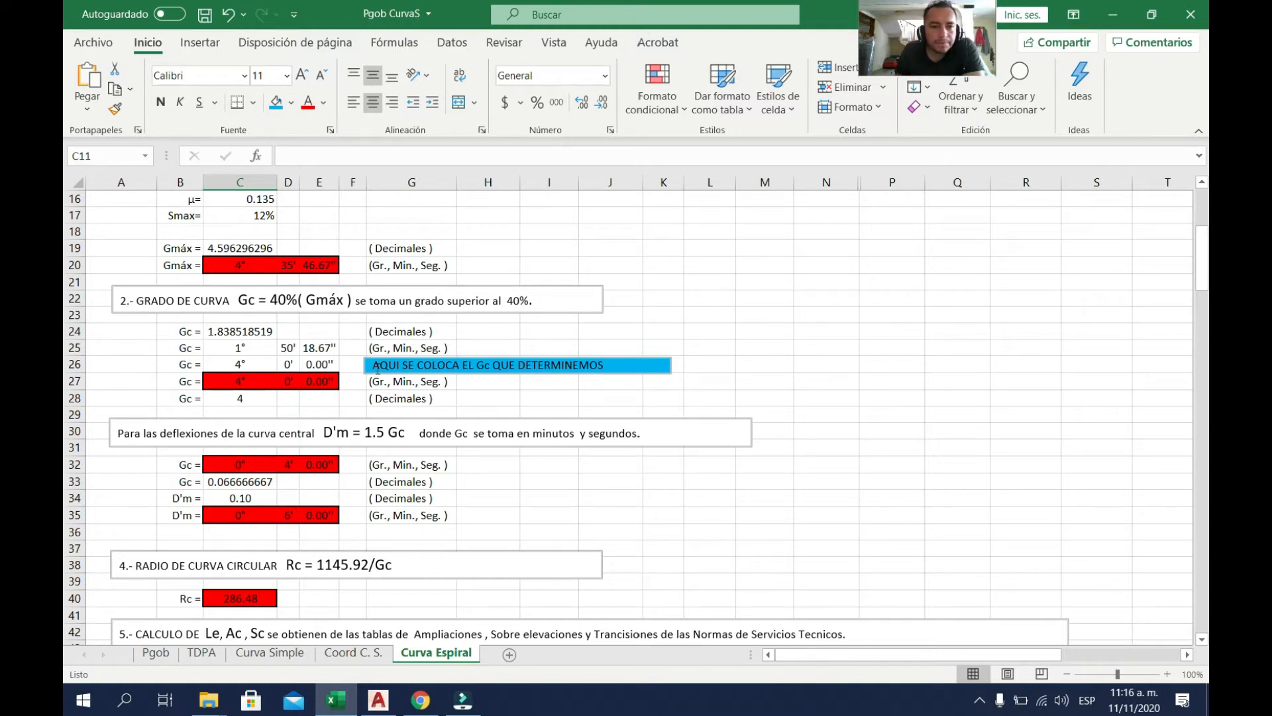
{"action": "scroll", "coordinate": [317, 342], "scroll_direction": "down", "scroll_amount": 1}
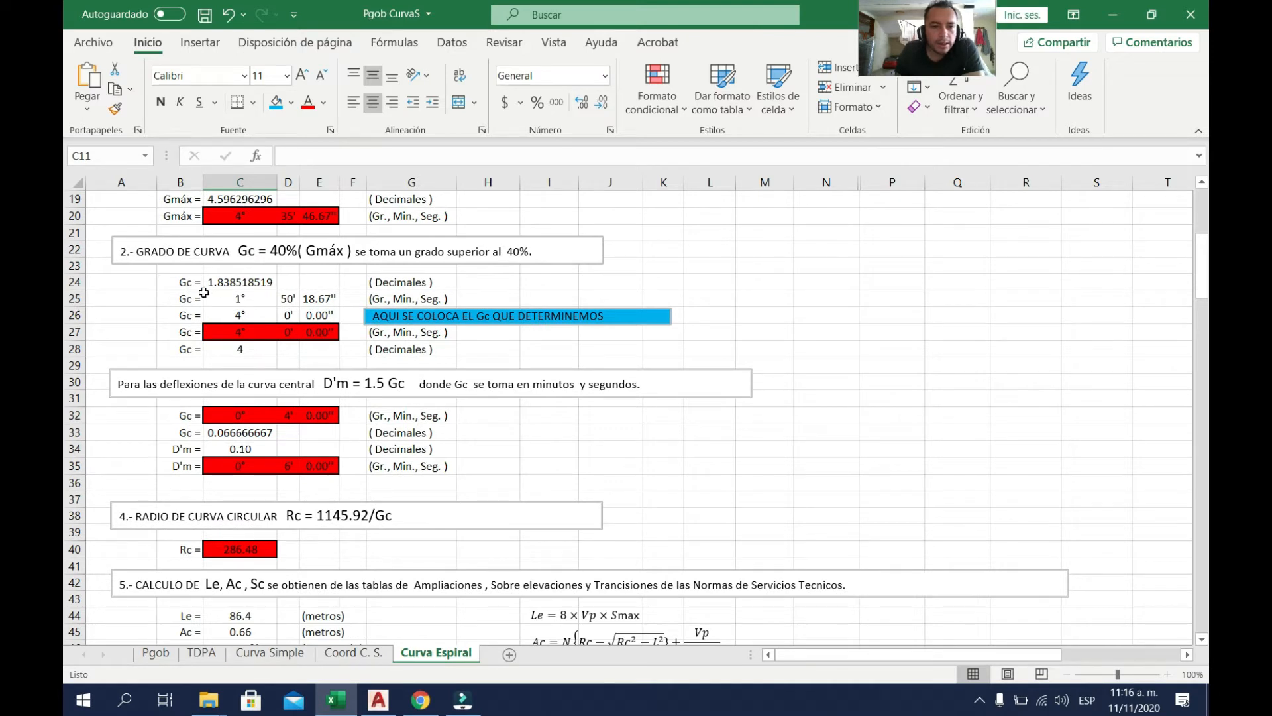
{"action": "left_click", "coordinate": [241, 283]}
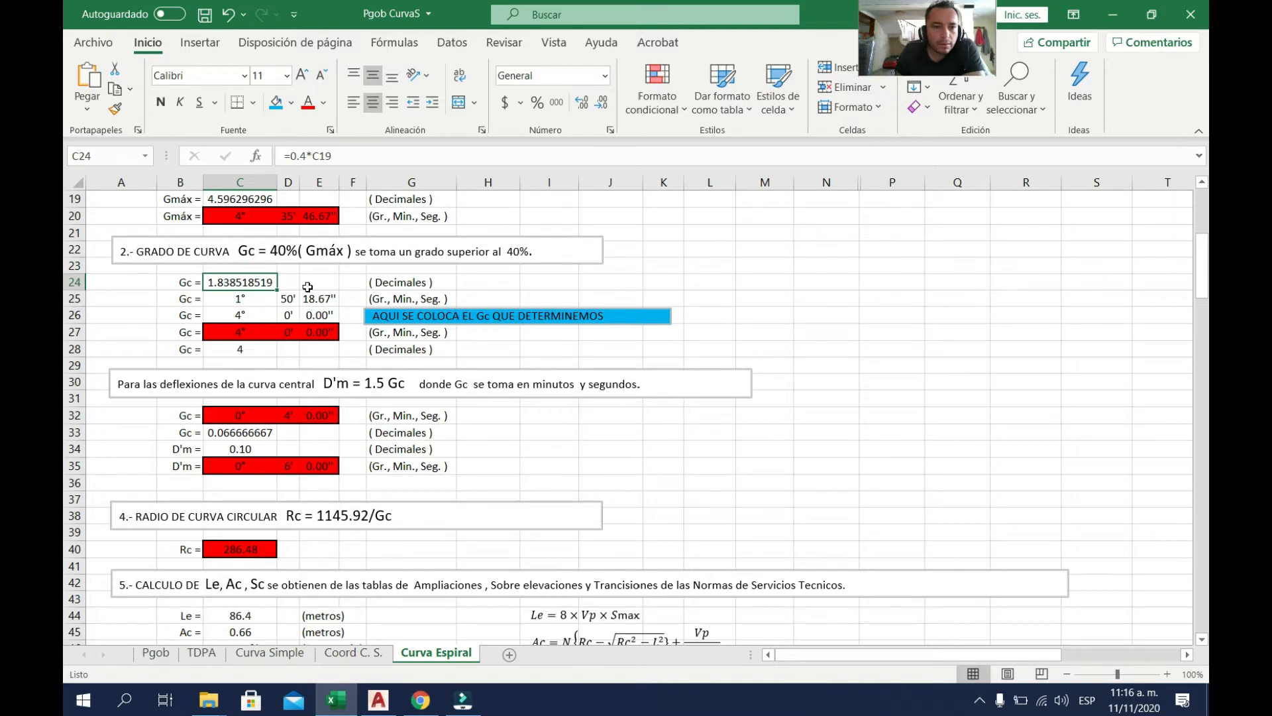
{"action": "left_click", "coordinate": [290, 299]}
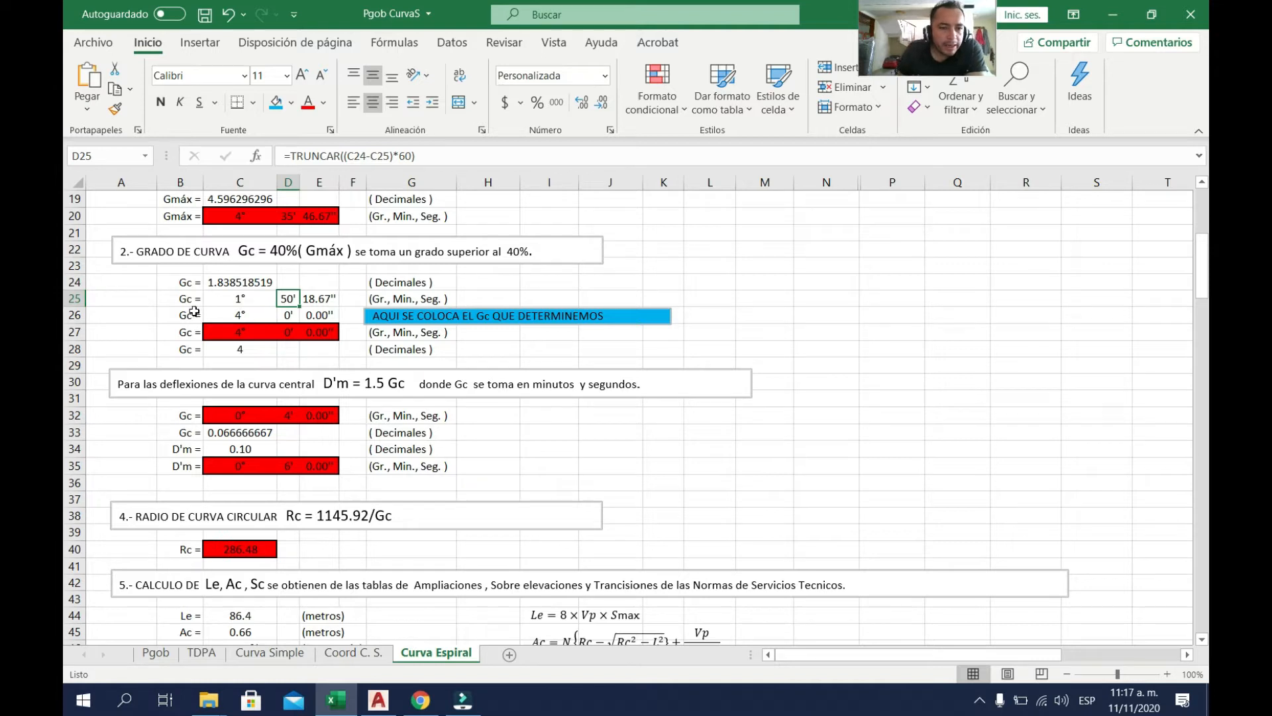
{"action": "left_click", "coordinate": [244, 315]}
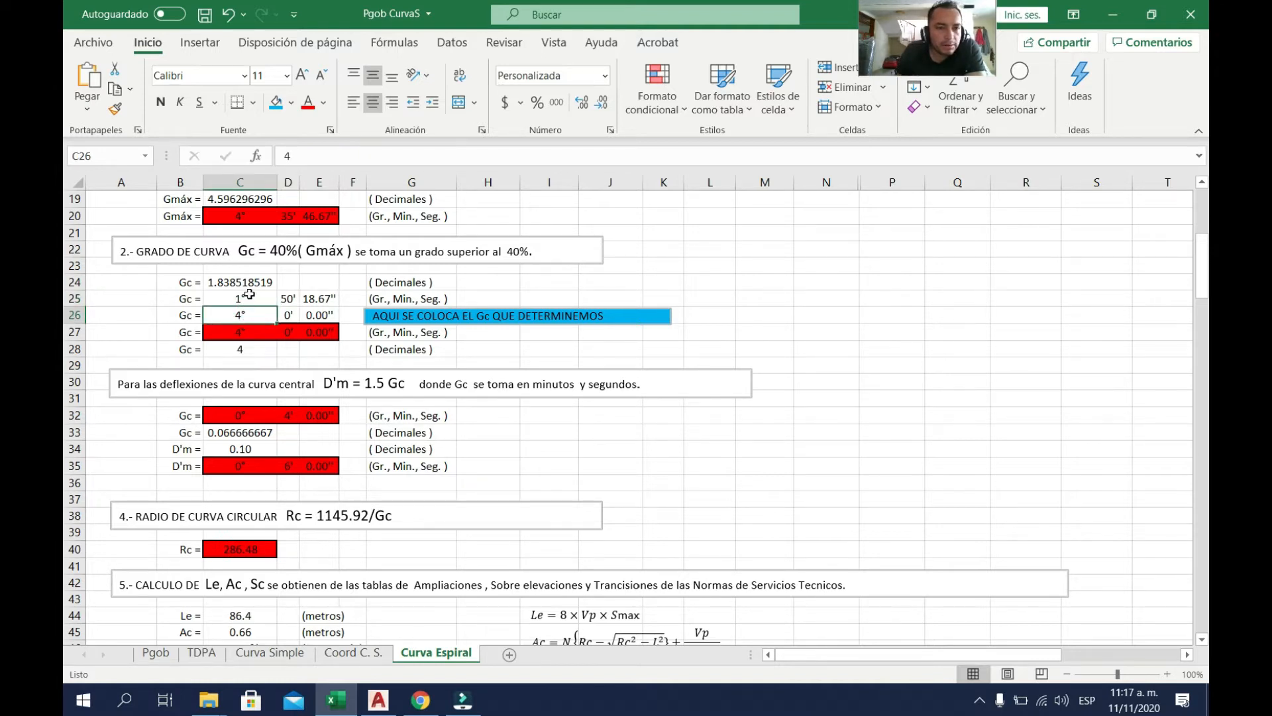
{"action": "scroll", "coordinate": [249, 294], "scroll_direction": "up", "scroll_amount": 2}
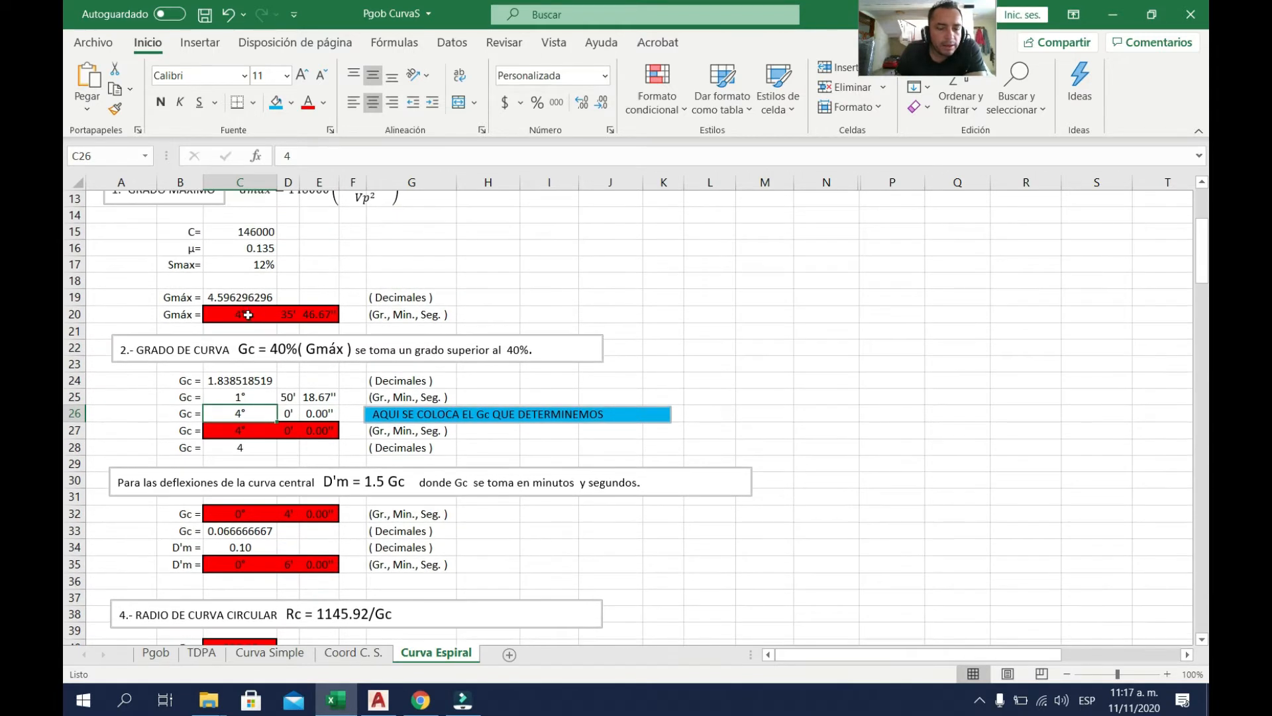
{"action": "scroll", "coordinate": [248, 314], "scroll_direction": "down", "scroll_amount": 2}
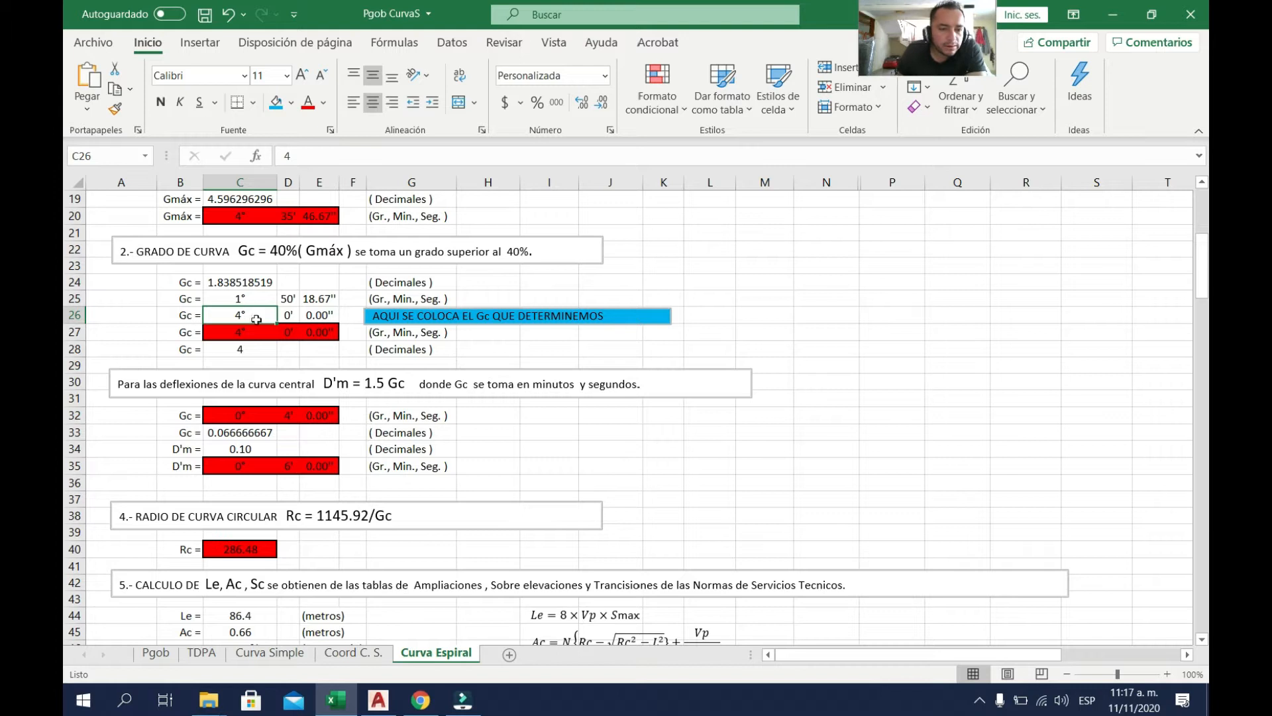
- Review the central curve deflection section with its D'm formula in C34, and the circular curve radius section
{"action": "scroll", "coordinate": [462, 383], "scroll_direction": "down", "scroll_amount": 1}
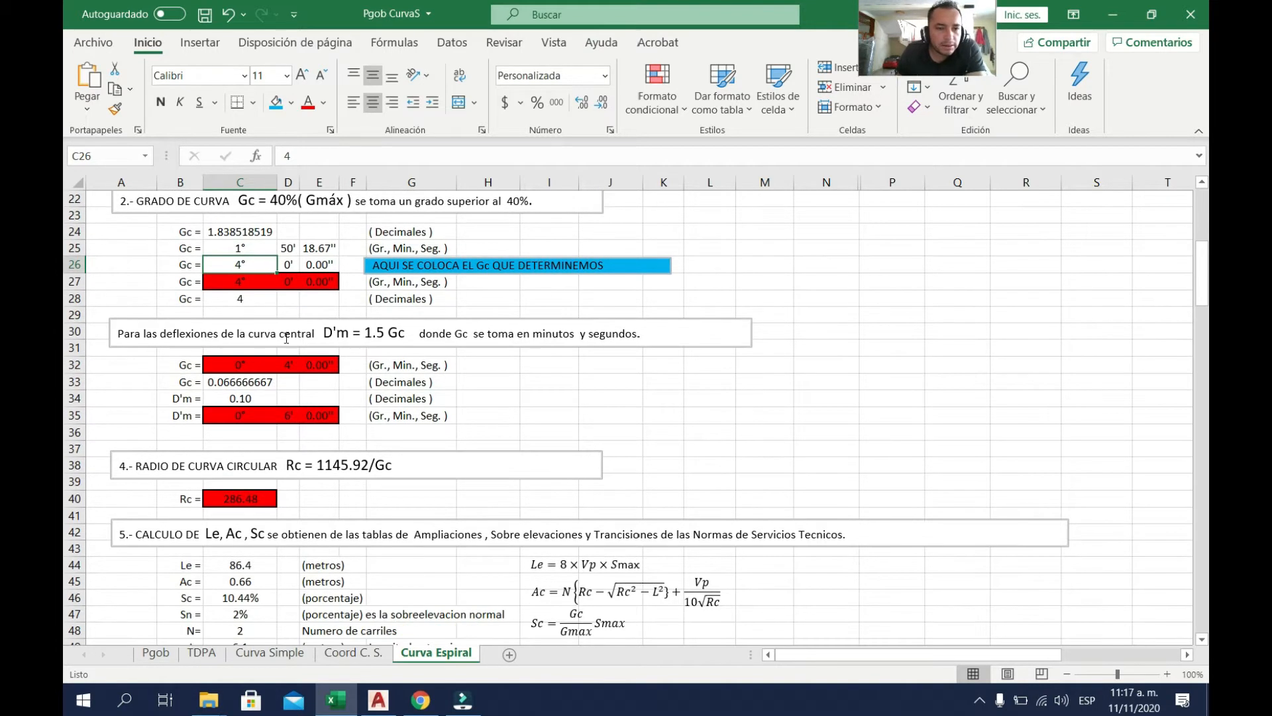
{"action": "scroll", "coordinate": [197, 334], "scroll_direction": "down", "scroll_amount": 1}
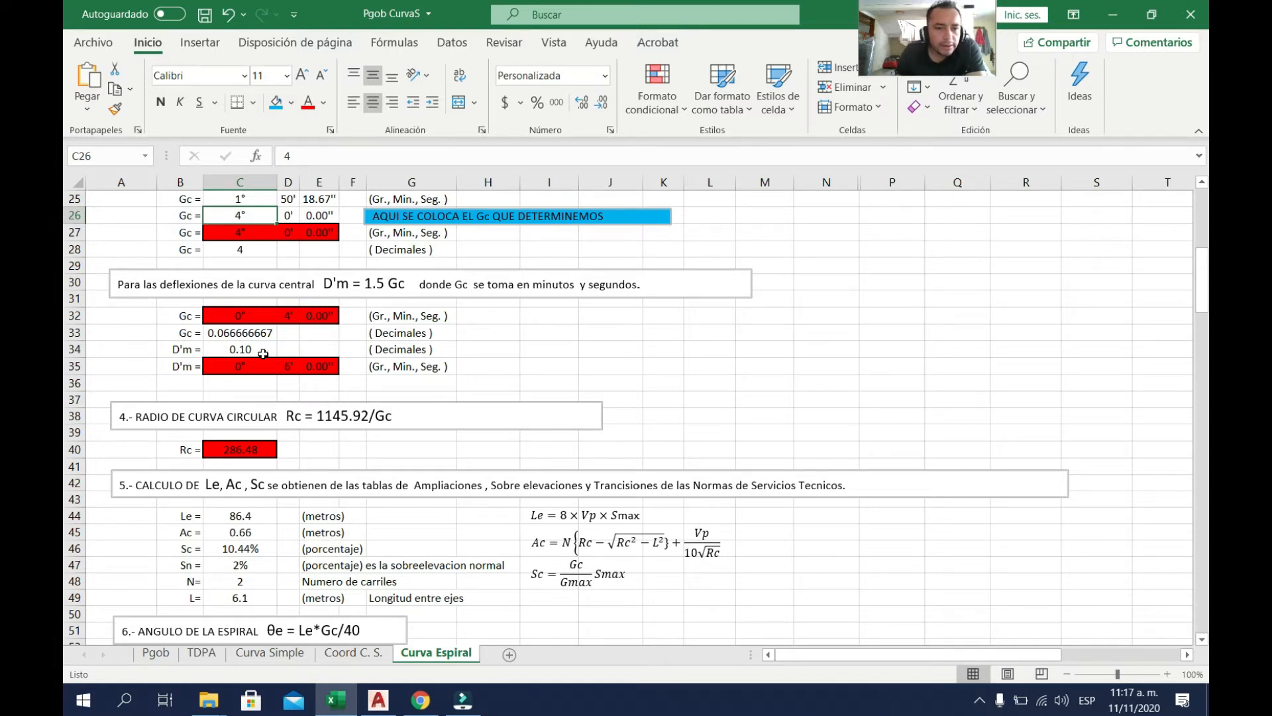
{"action": "scroll", "coordinate": [296, 356], "scroll_direction": "down", "scroll_amount": 1}
{"action": "left_click", "coordinate": [233, 301]}
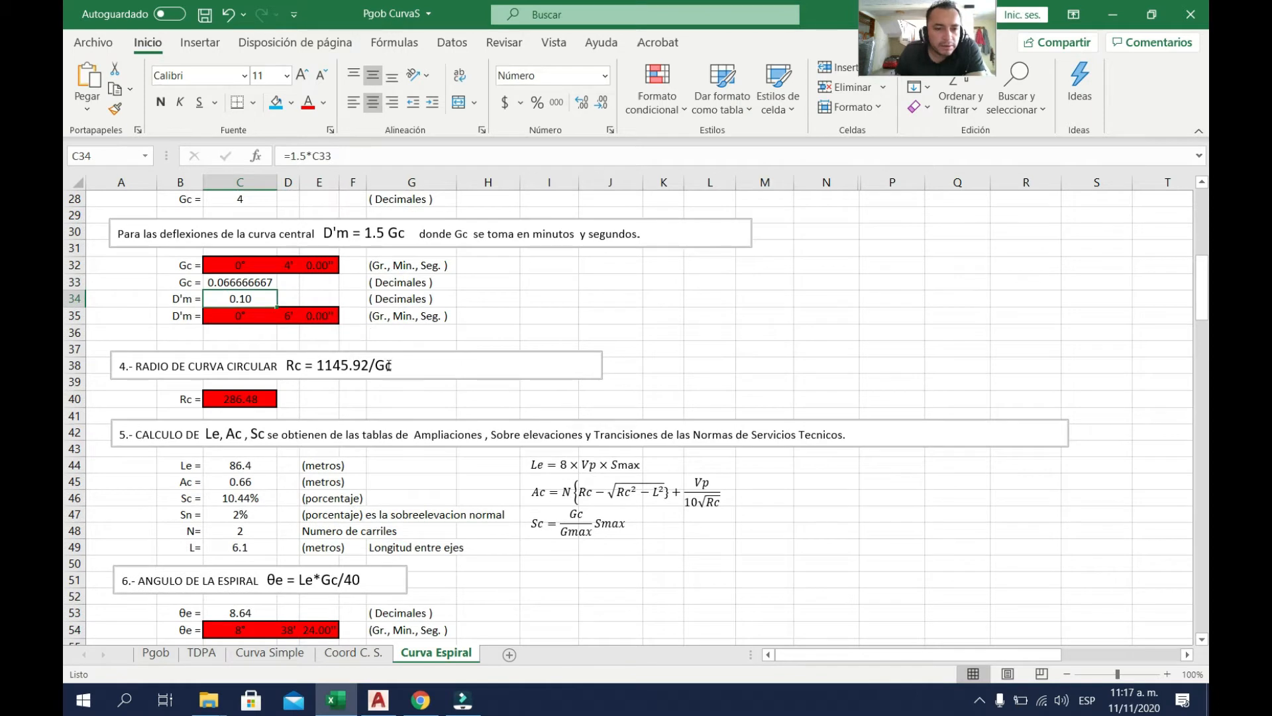
{"action": "scroll", "coordinate": [422, 344], "scroll_direction": "down", "scroll_amount": 1}
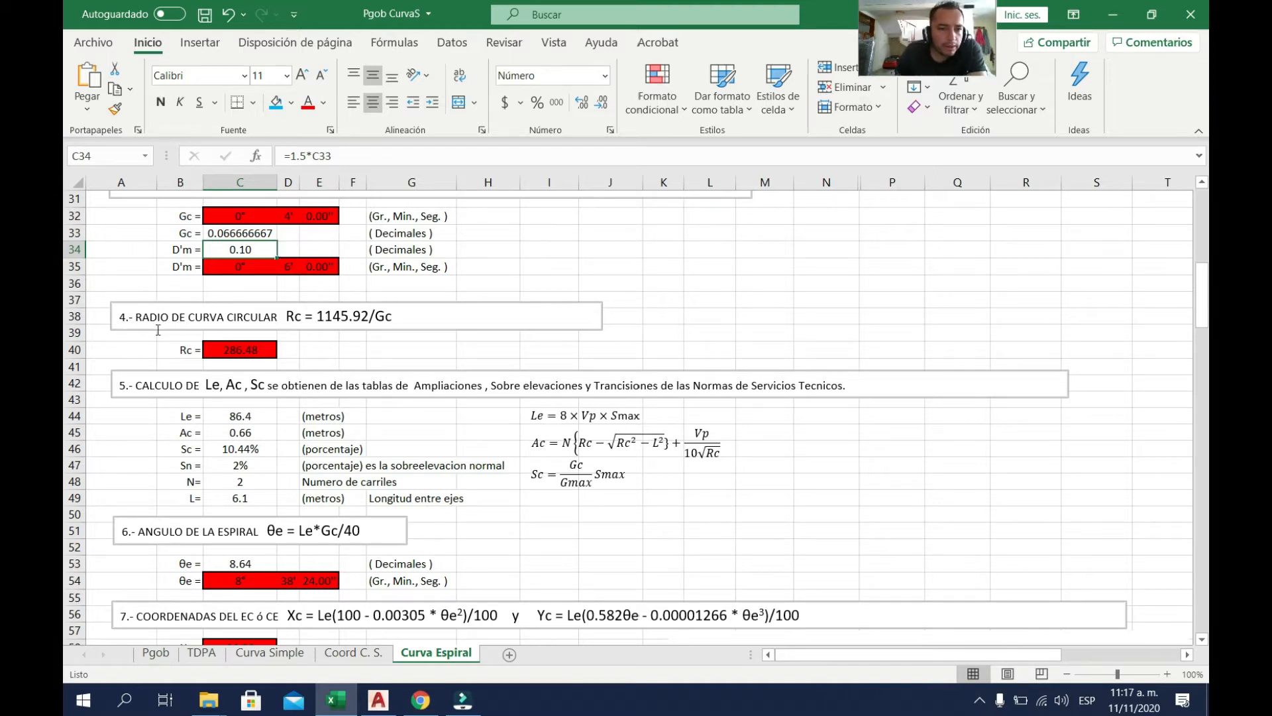
{"action": "scroll", "coordinate": [336, 315], "scroll_direction": "down", "scroll_amount": 1}
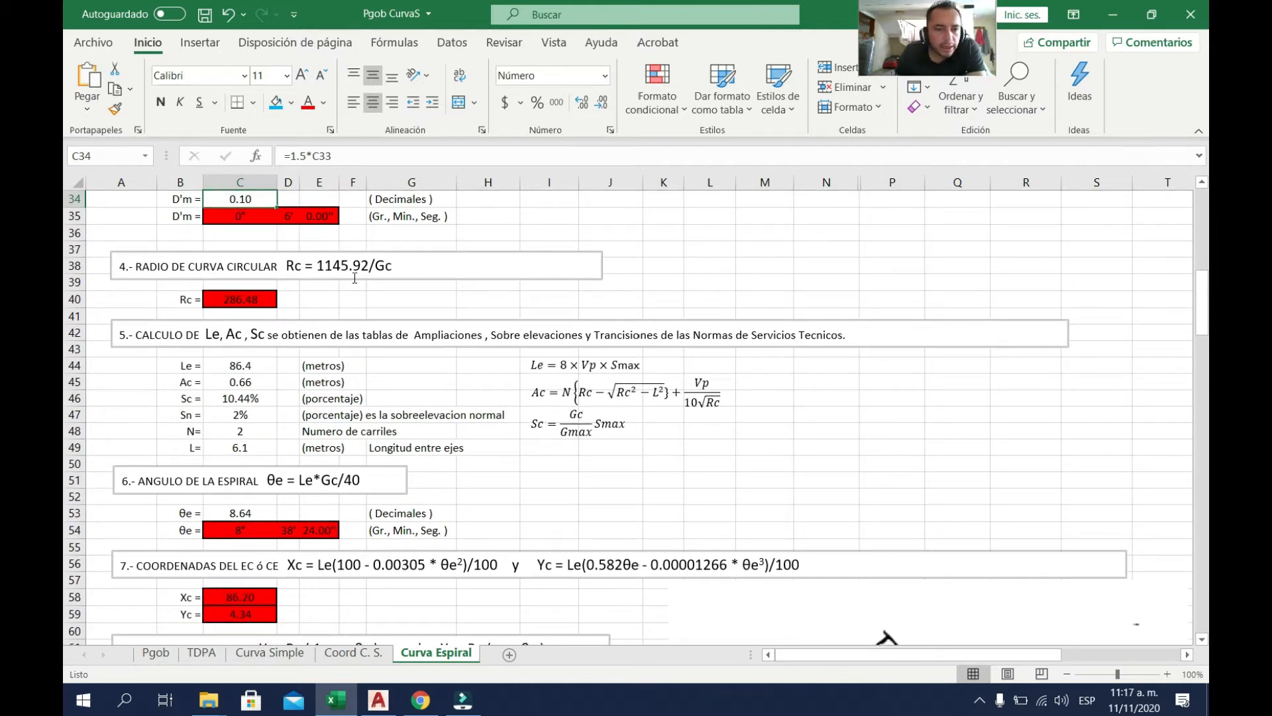
- Examine the circular curve radius formula in C40 and the spiral length Le formula in C44
{"action": "scroll", "coordinate": [354, 279], "scroll_direction": "down", "scroll_amount": 1}
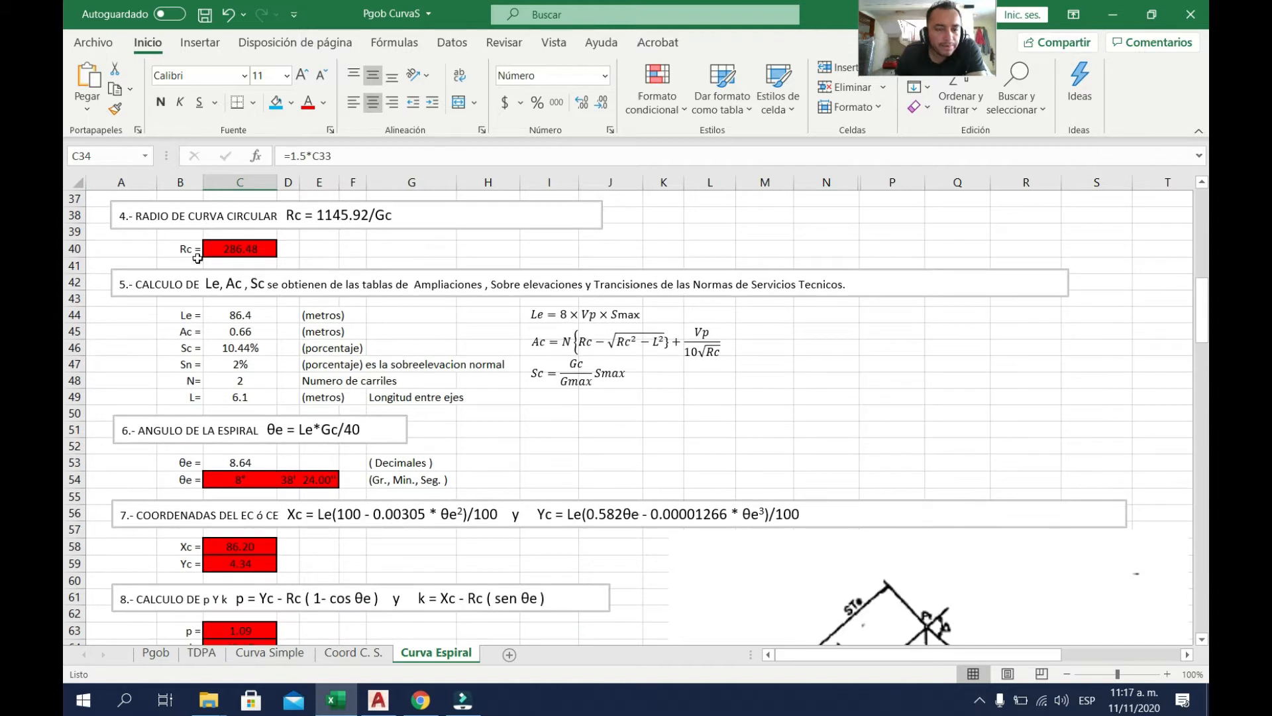
{"action": "left_click", "coordinate": [243, 250]}
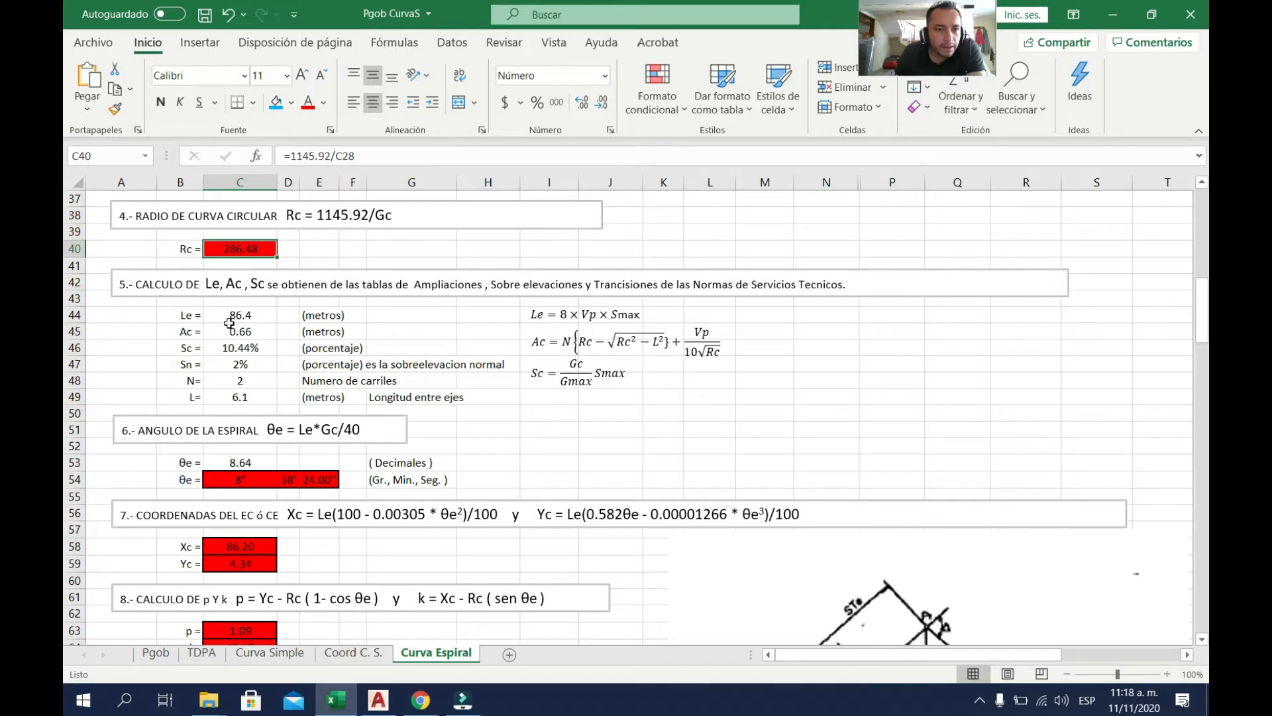
{"action": "left_click", "coordinate": [192, 296]}
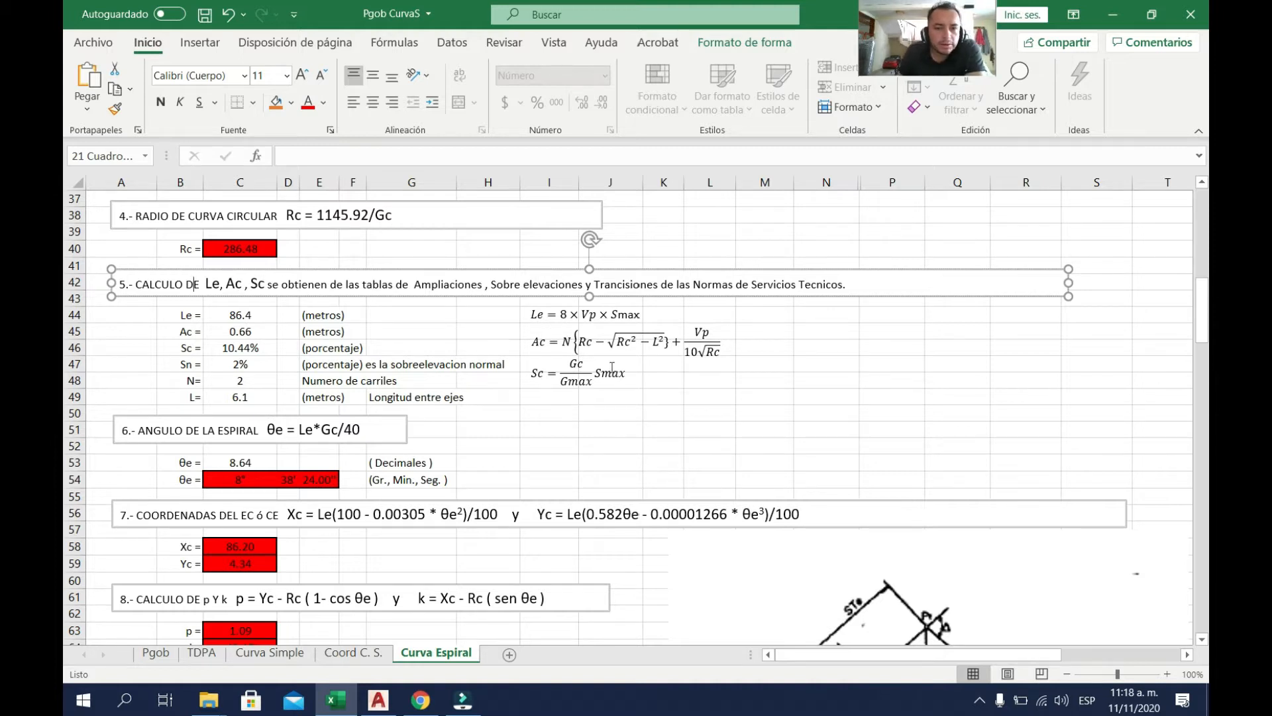
{"action": "left_click", "coordinate": [689, 380]}
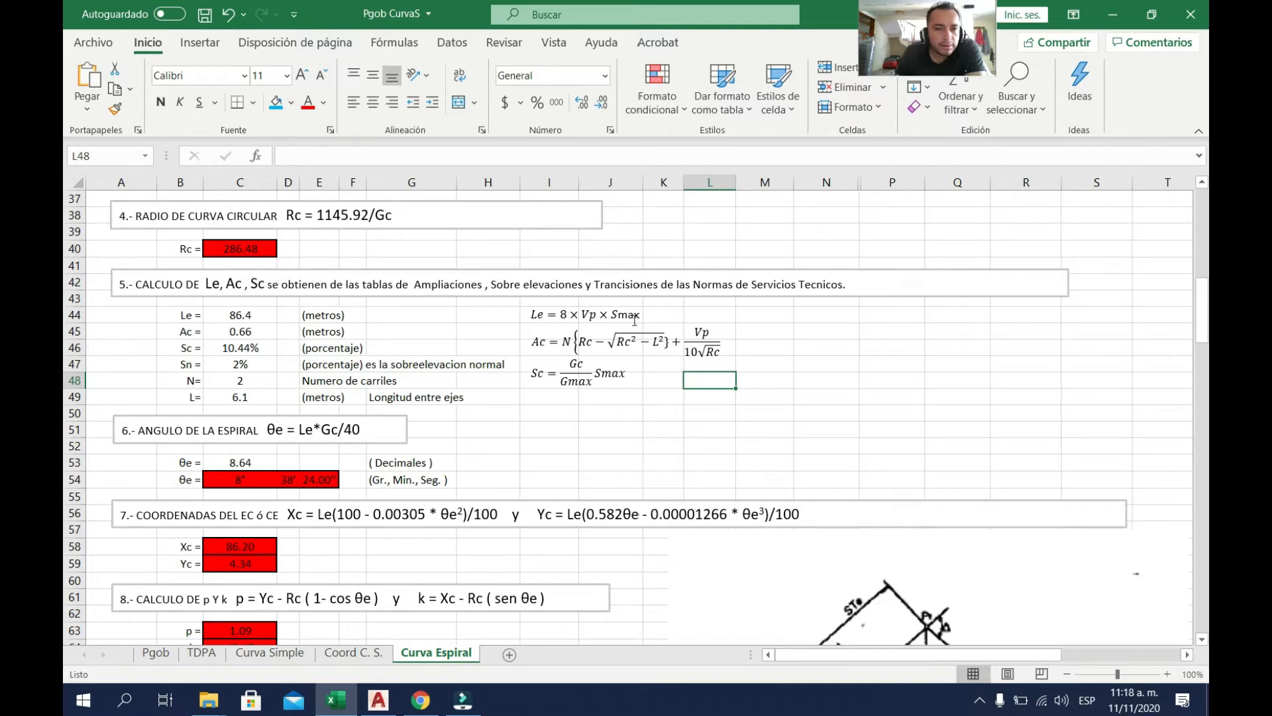
{"action": "left_click", "coordinate": [210, 315]}
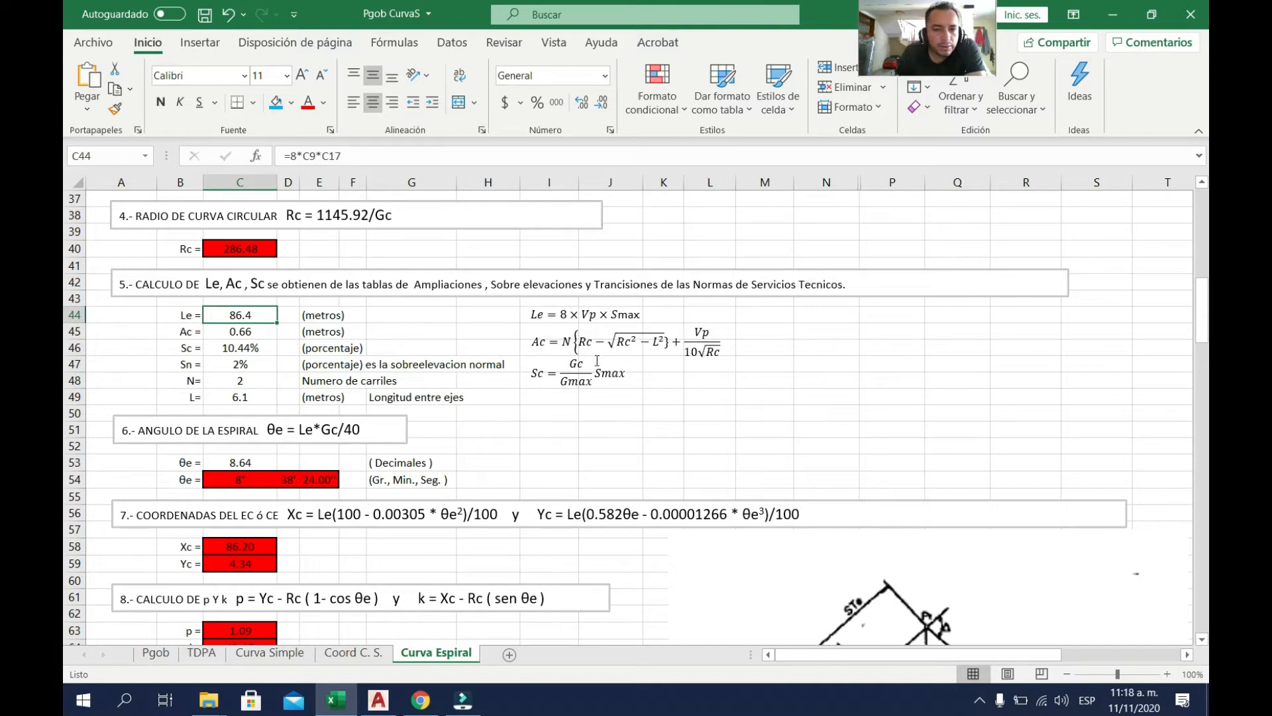
{"action": "scroll", "coordinate": [265, 338], "scroll_direction": "up", "scroll_amount": 1}
{"action": "scroll", "coordinate": [265, 338], "scroll_direction": "down", "scroll_amount": 1}
- Examine the number of lanes in C48, the widening Ac formula in C45 and the superelevation Sc formula in C46
{"action": "left_click", "coordinate": [255, 381]}
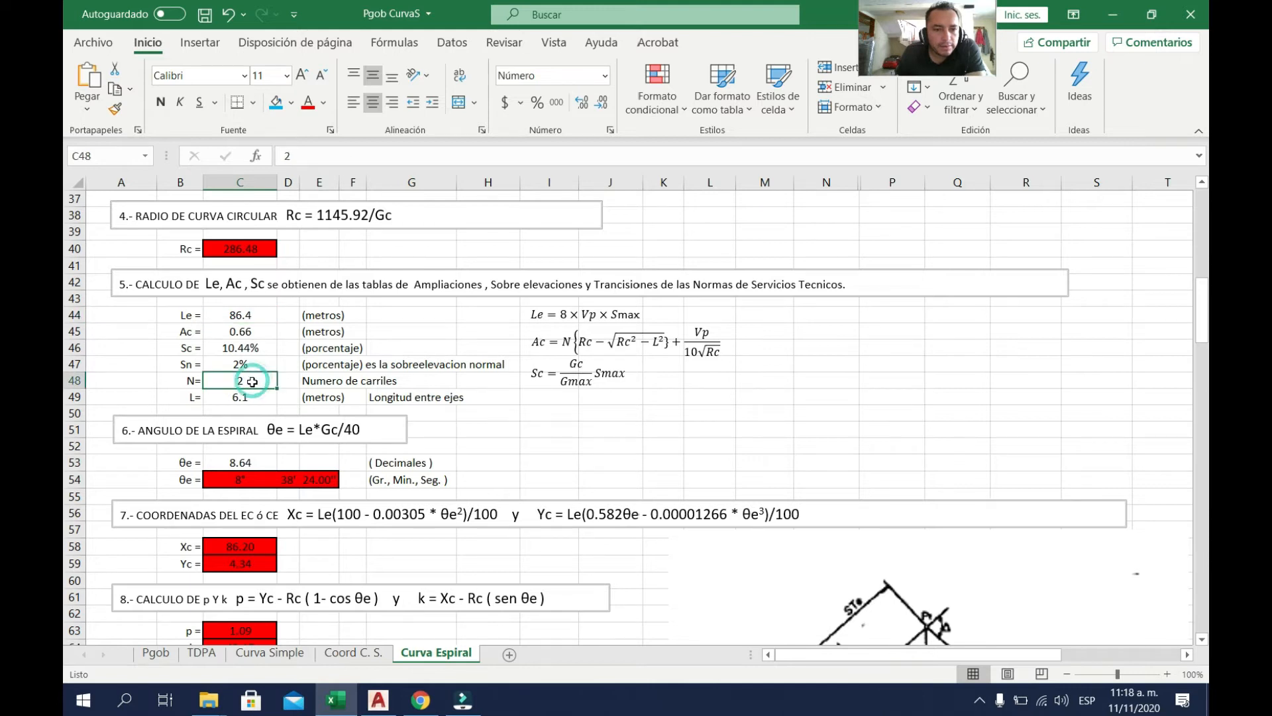
{"action": "left_click", "coordinate": [239, 331]}
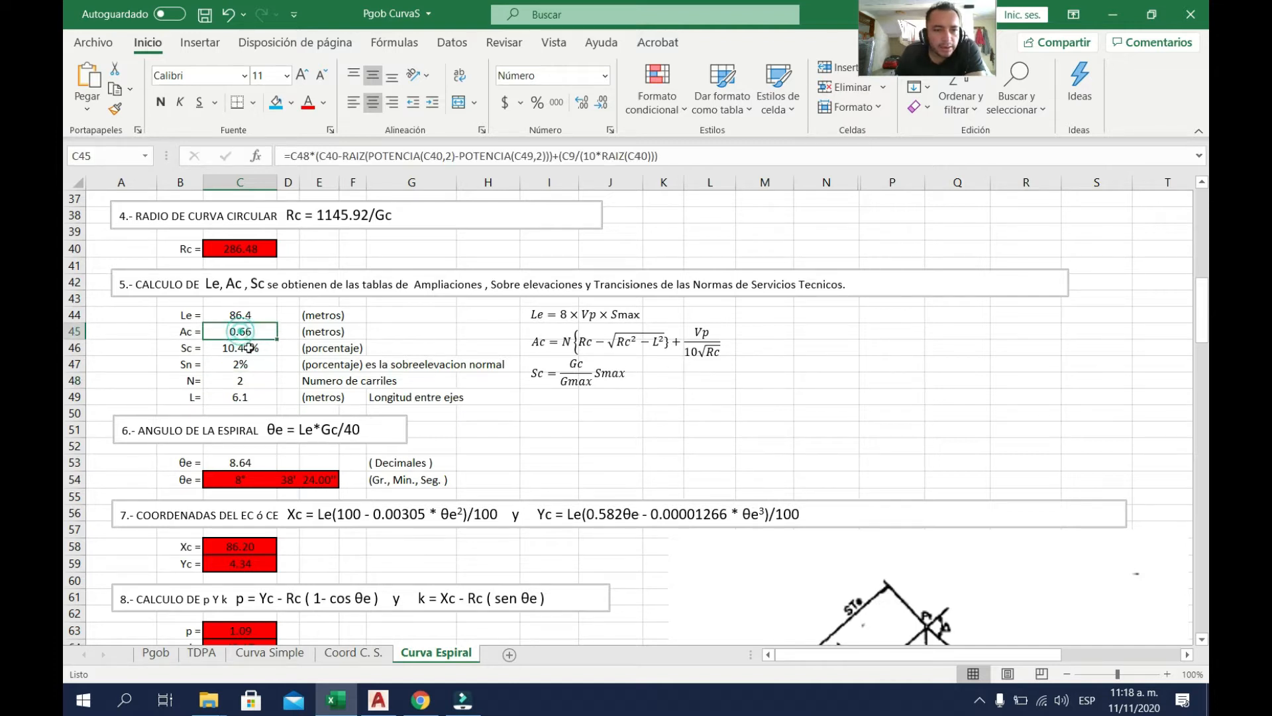
{"action": "left_click", "coordinate": [584, 372]}
{"action": "left_click", "coordinate": [651, 380]}
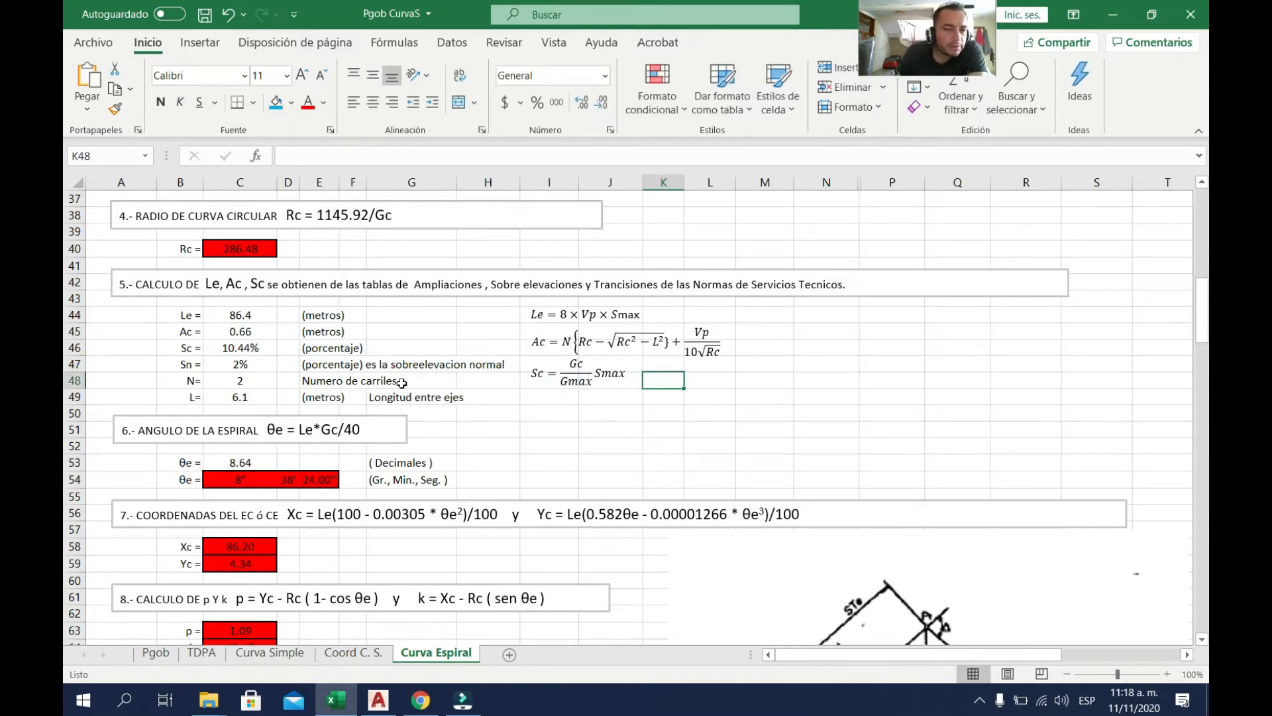
{"action": "left_click", "coordinate": [241, 350]}
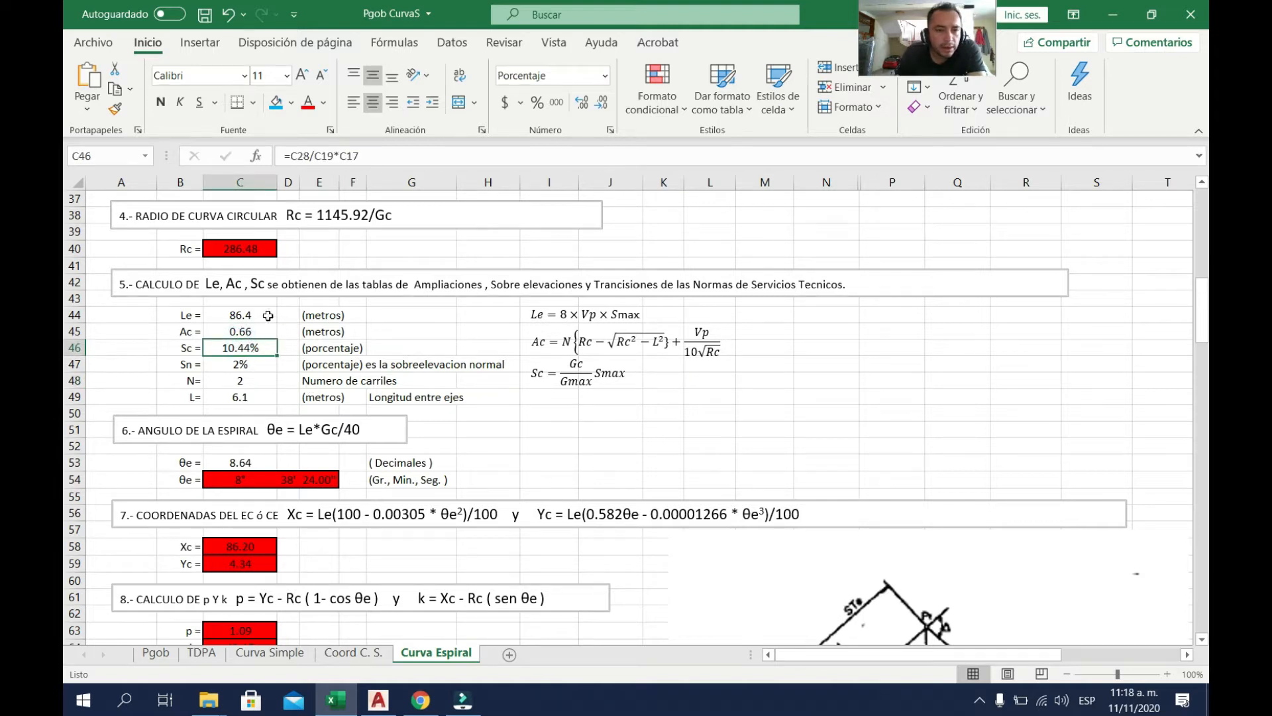
- Review the spiral angle section θe = Le*Gc/40, including the degrees formula in C54
{"action": "scroll", "coordinate": [243, 330], "scroll_direction": "down", "scroll_amount": 2}
{"action": "scroll", "coordinate": [335, 265], "scroll_direction": "down", "scroll_amount": 1}
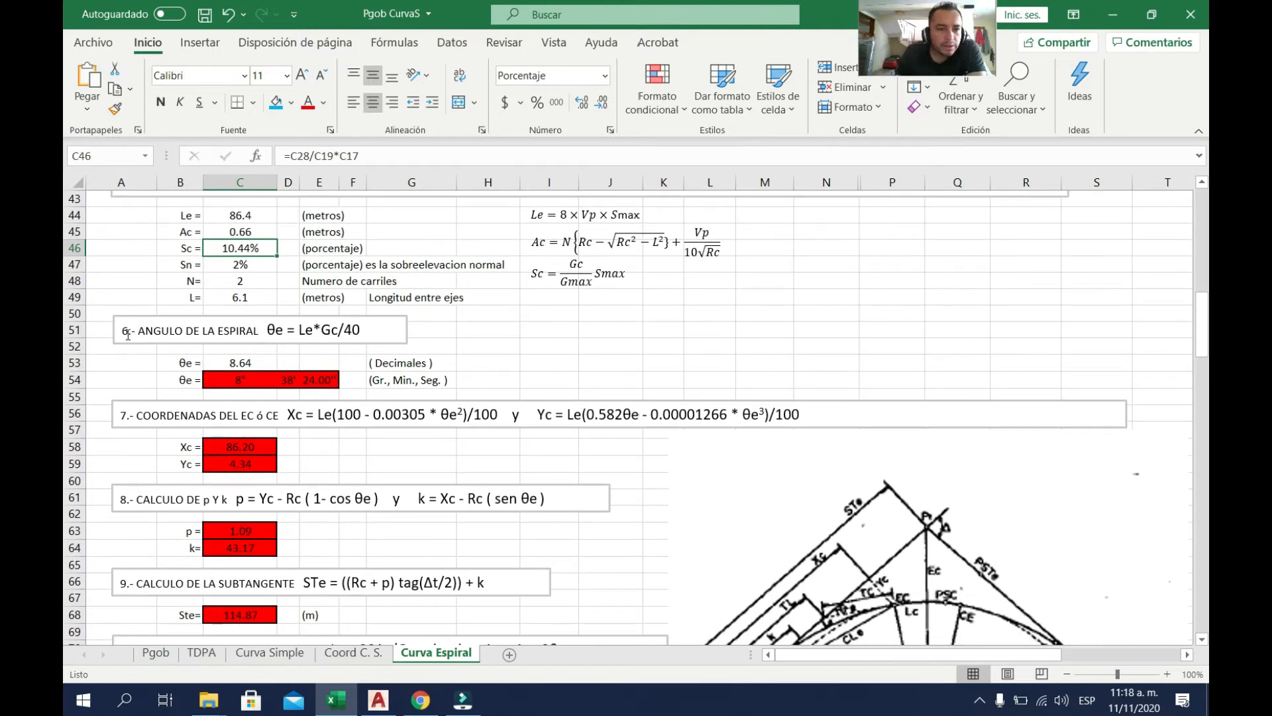
{"action": "scroll", "coordinate": [130, 330], "scroll_direction": "down", "scroll_amount": 1}
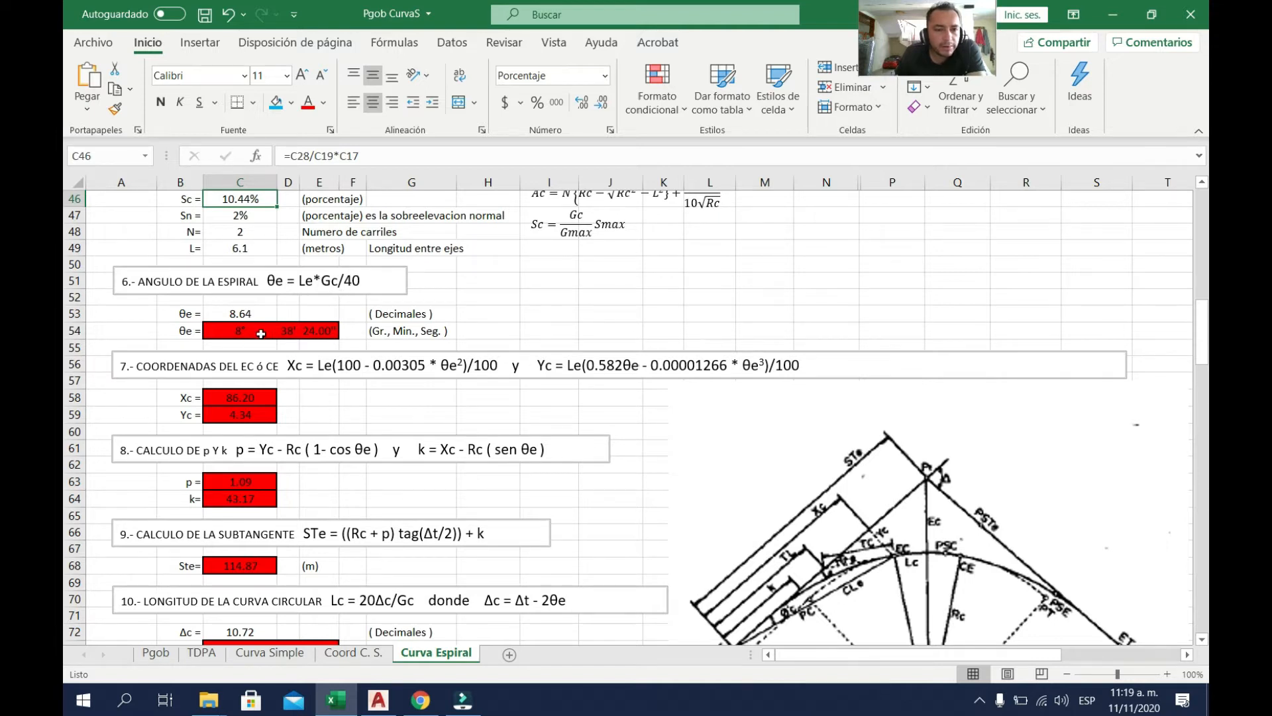
{"action": "left_click", "coordinate": [241, 333]}
{"action": "scroll", "coordinate": [345, 280], "scroll_direction": "down", "scroll_amount": 1}
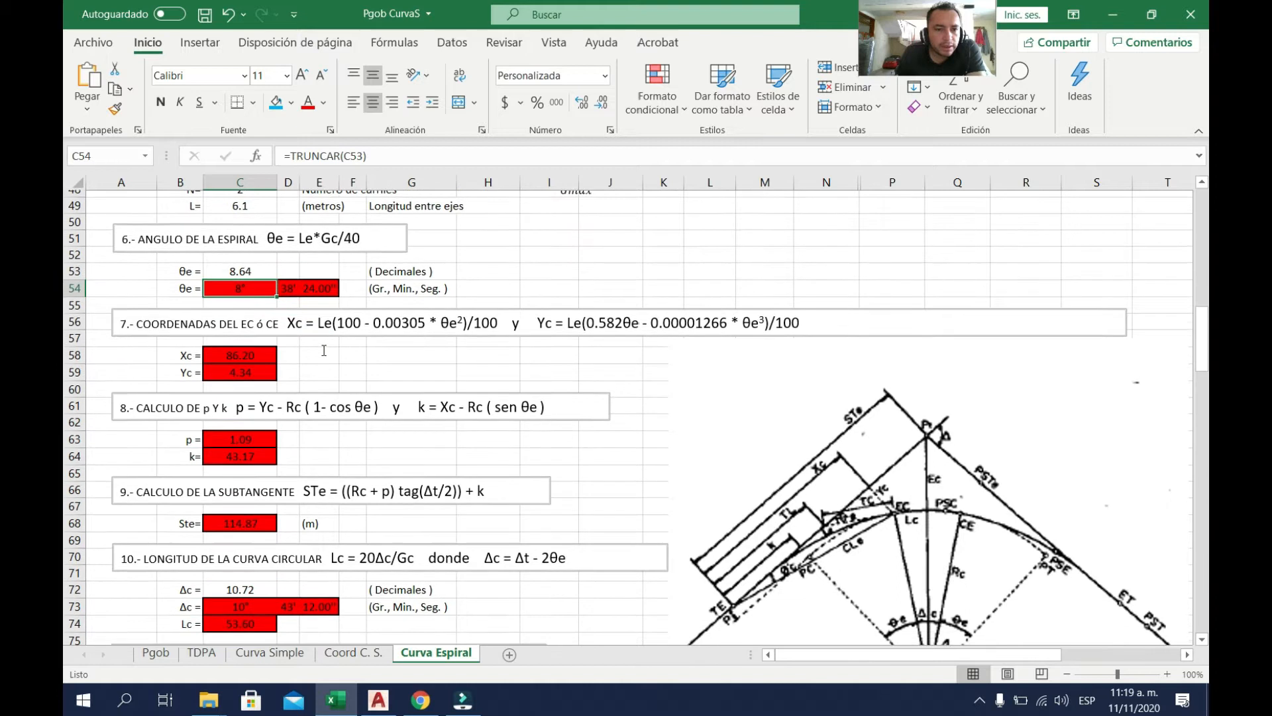
- Review the EC/CE coordinates section and the p and k section against the spiral curve diagram
{"action": "scroll", "coordinate": [366, 275], "scroll_direction": "down", "scroll_amount": 1}
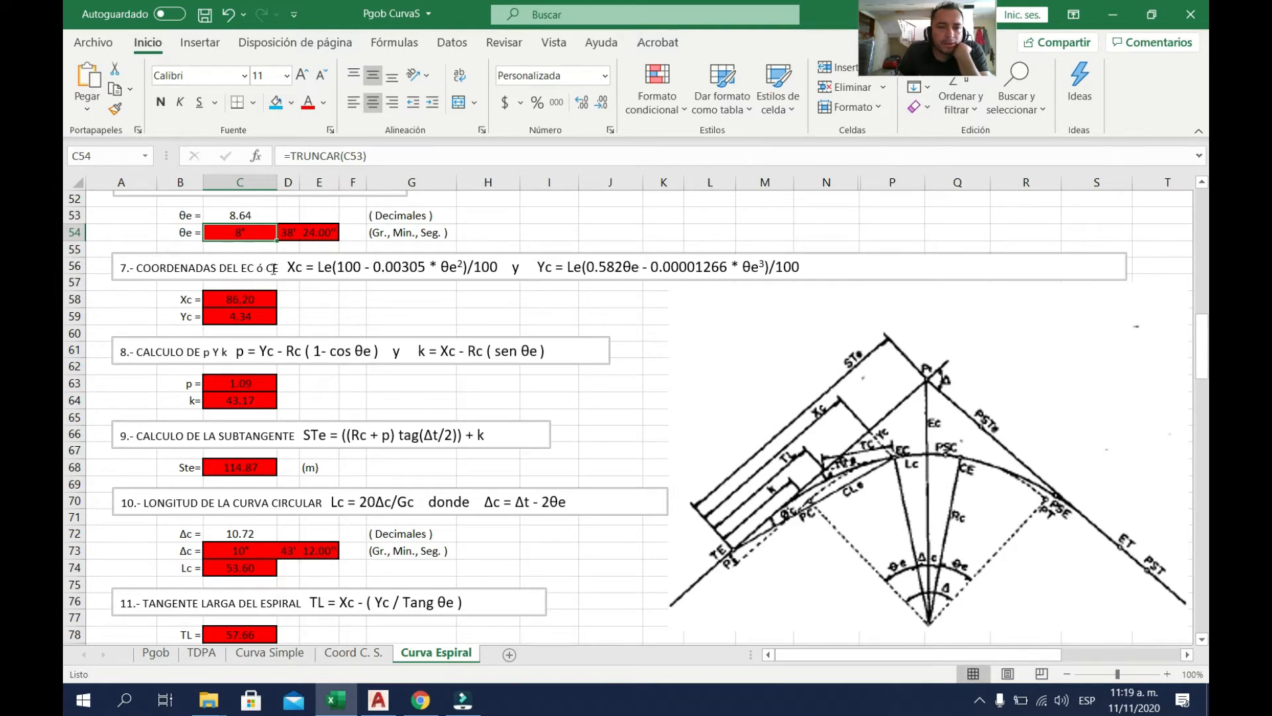
{"action": "scroll", "coordinate": [895, 383], "scroll_direction": "down", "scroll_amount": 1}
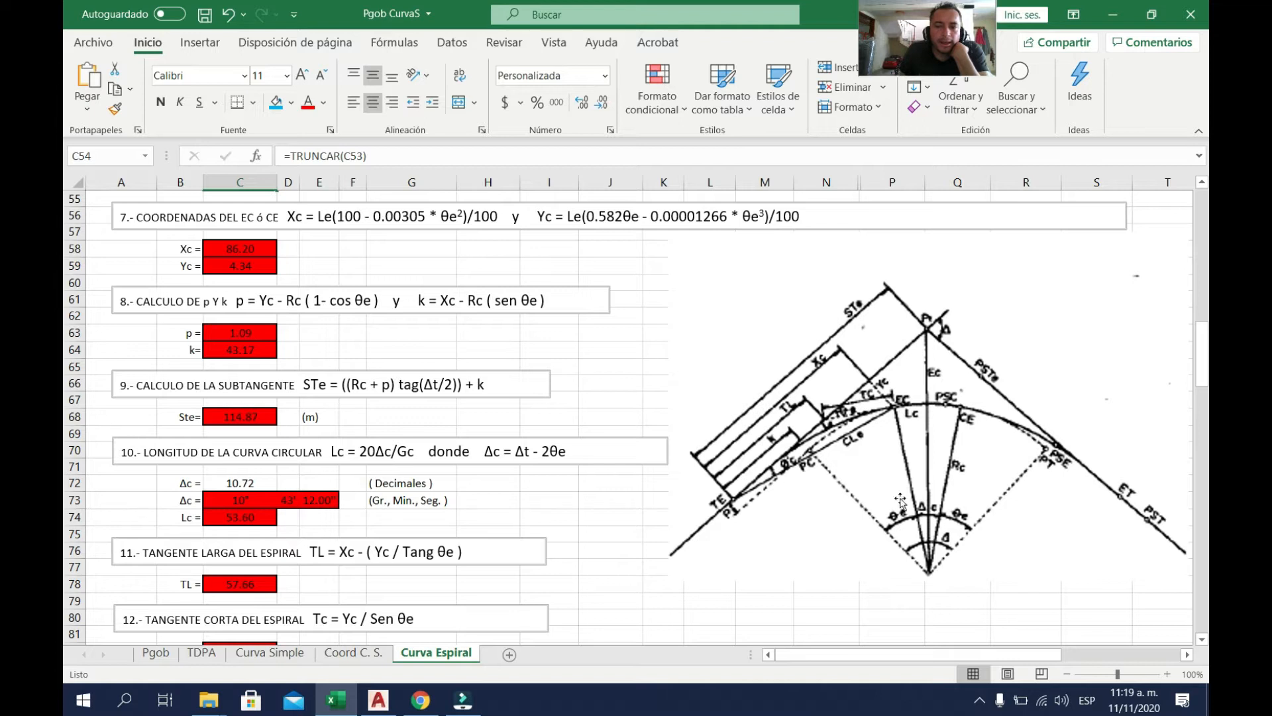
{"action": "scroll", "coordinate": [932, 446], "scroll_direction": "down", "scroll_amount": 1}
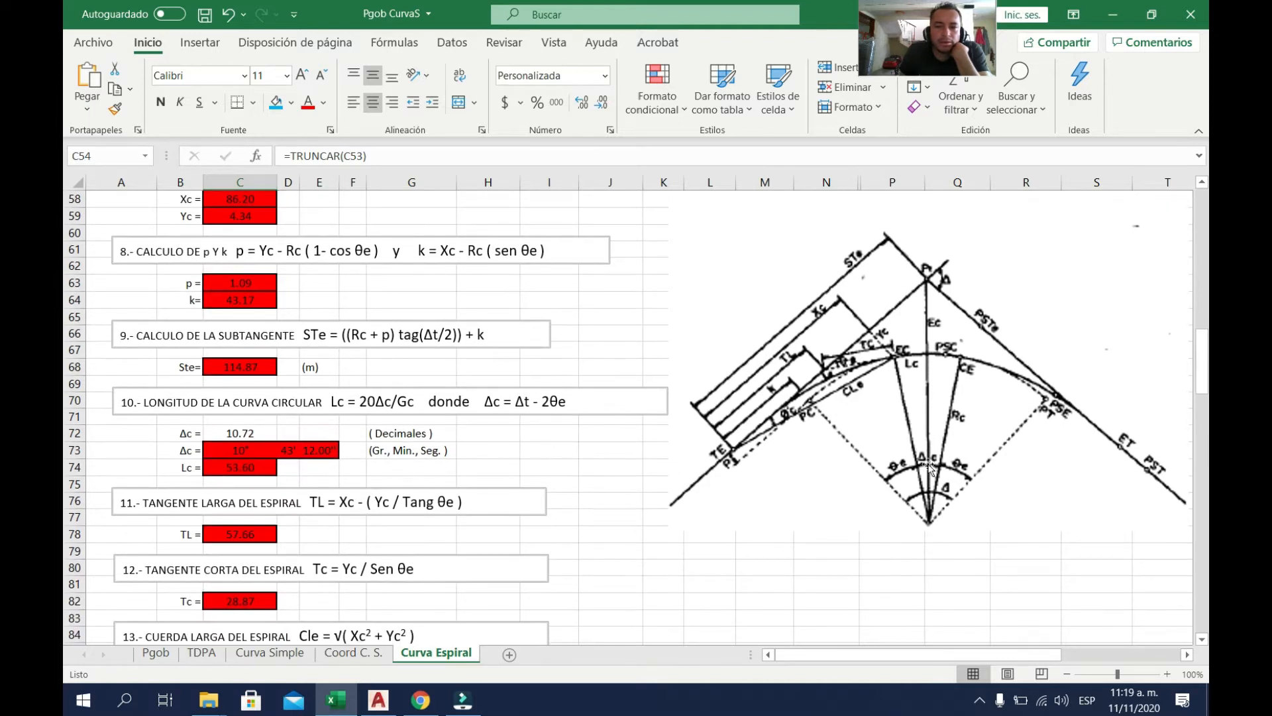
{"action": "scroll", "coordinate": [420, 412], "scroll_direction": "up", "scroll_amount": 1}
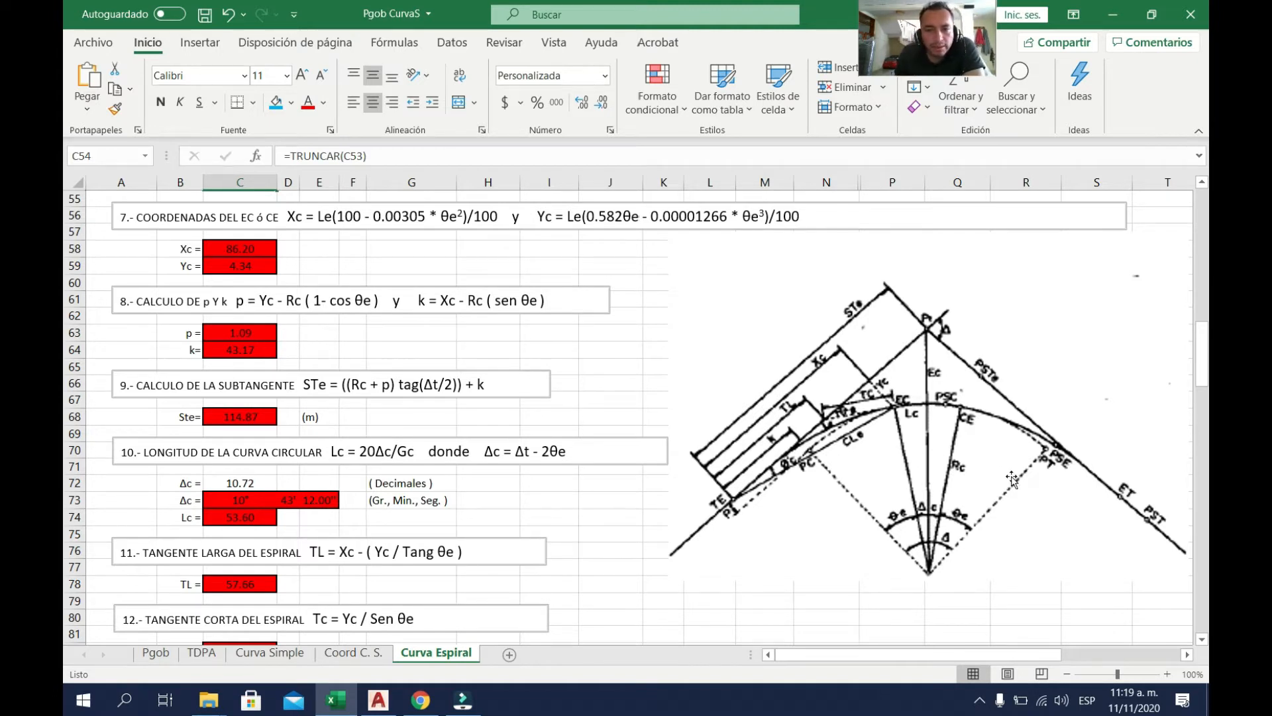
- Review the subtangent section STe = ((Rc + p) tag(Δt/2)) + k against the spiral curve diagram
{"action": "scroll", "coordinate": [1071, 490], "scroll_direction": "down", "scroll_amount": 1}
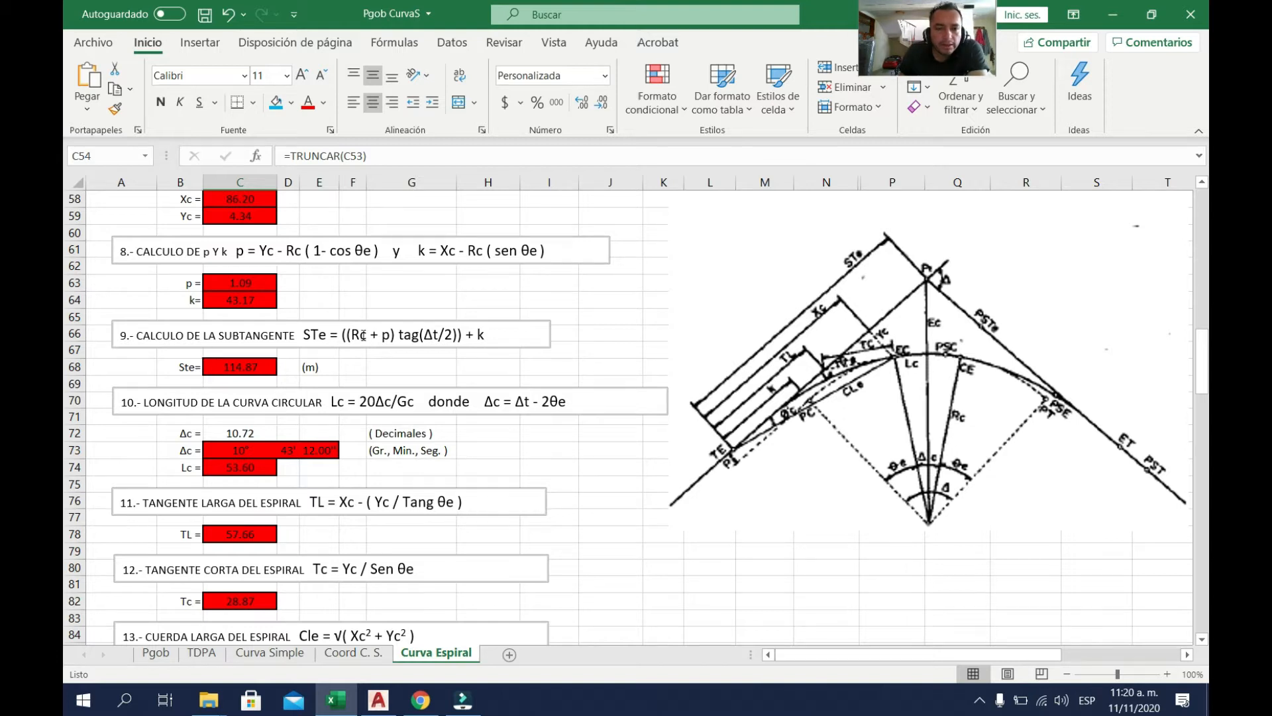
{"action": "scroll", "coordinate": [363, 335], "scroll_direction": "down", "scroll_amount": 1}
{"action": "scroll", "coordinate": [697, 318], "scroll_direction": "up", "scroll_amount": 1}
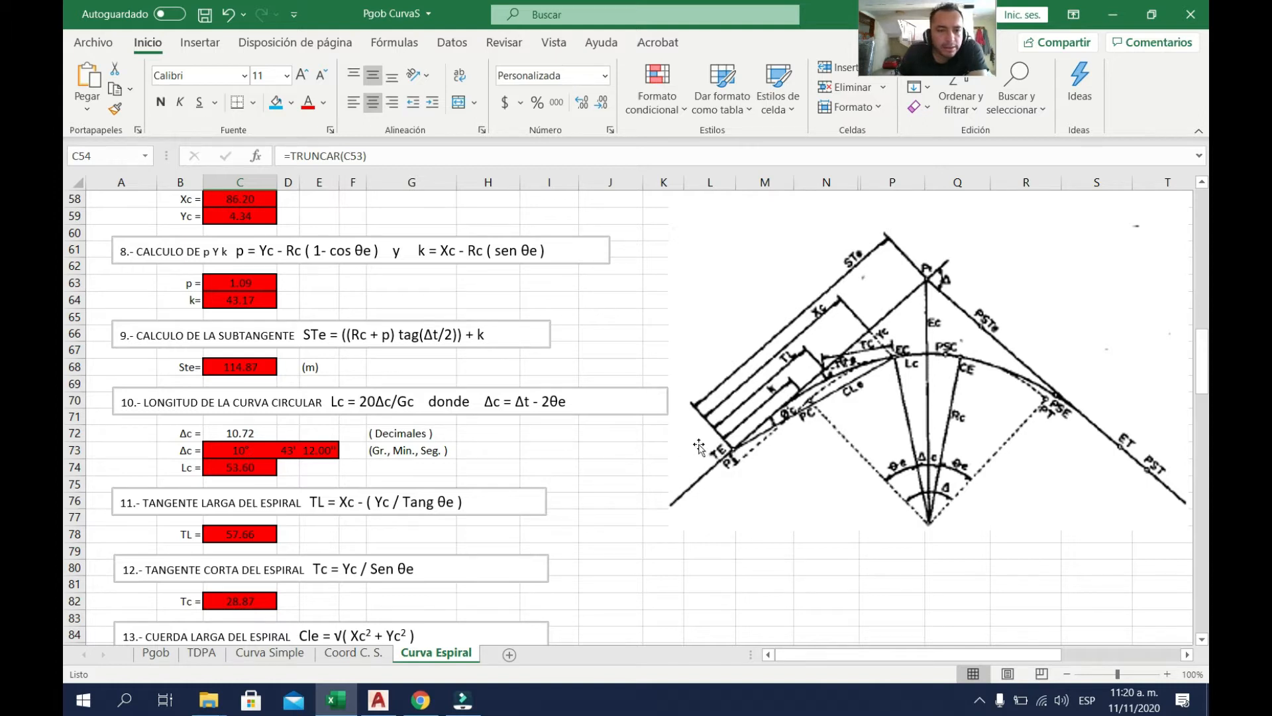
- Examine the circular curve length section, with Δc = Δt - 2θe and the Lc formula in C74
{"action": "scroll", "coordinate": [279, 386], "scroll_direction": "down", "scroll_amount": 1}
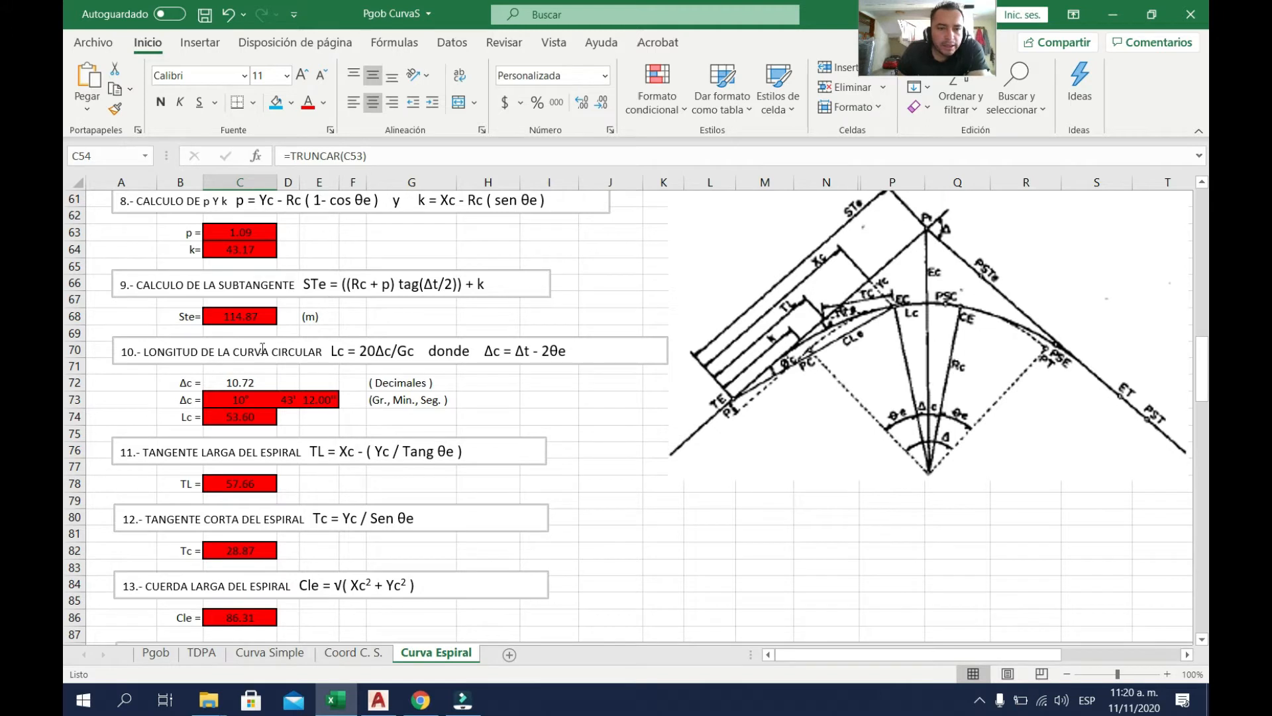
{"action": "scroll", "coordinate": [385, 290], "scroll_direction": "up", "scroll_amount": 1}
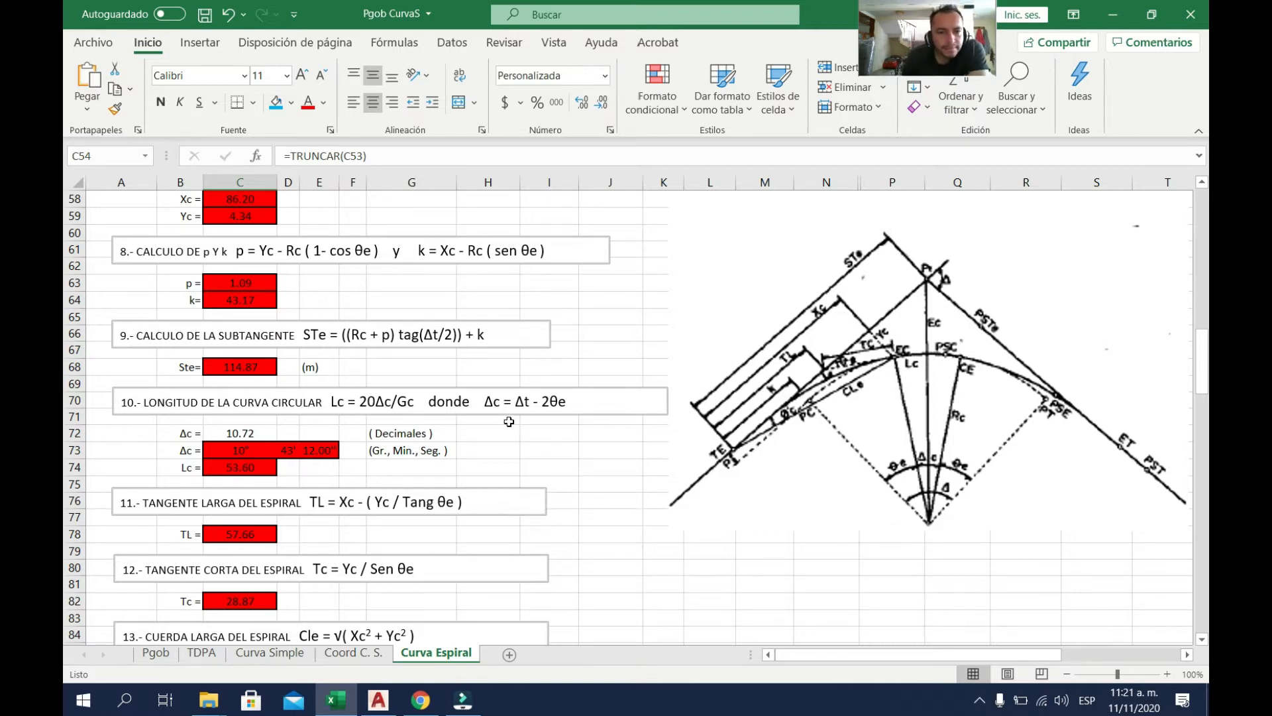
{"action": "scroll", "coordinate": [476, 391], "scroll_direction": "down", "scroll_amount": 1}
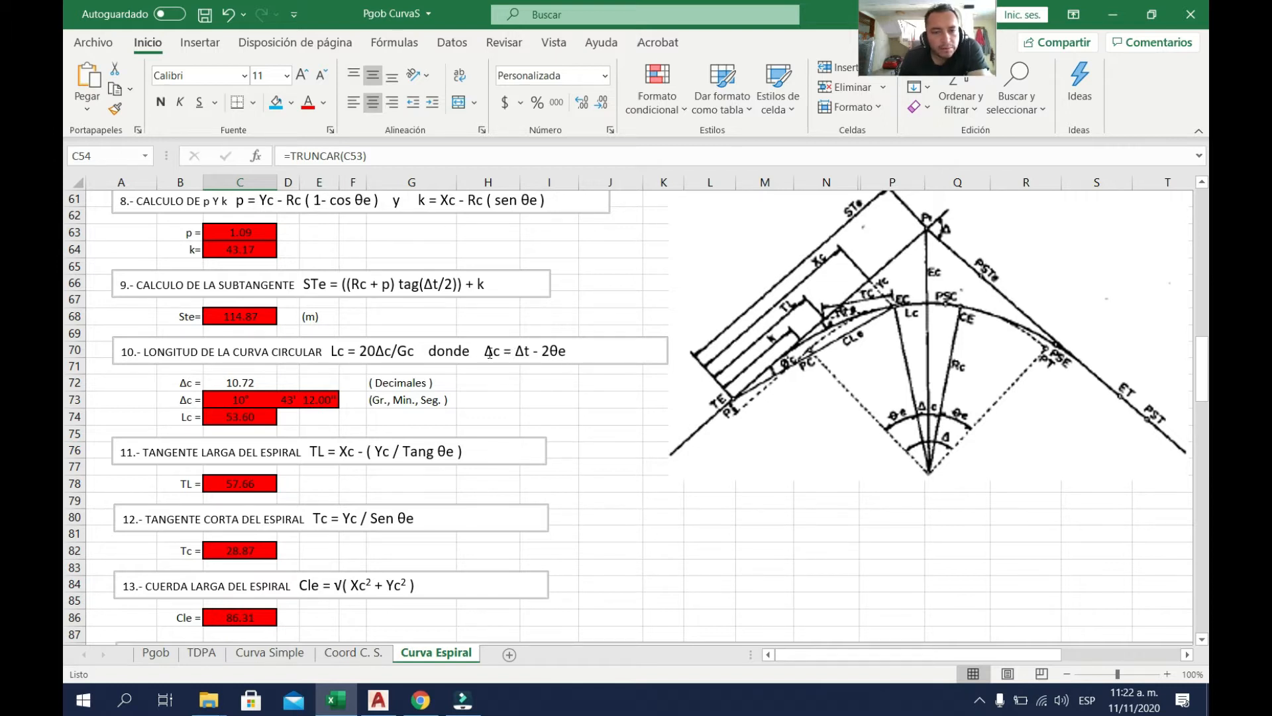
{"action": "scroll", "coordinate": [516, 357], "scroll_direction": "down", "scroll_amount": 1}
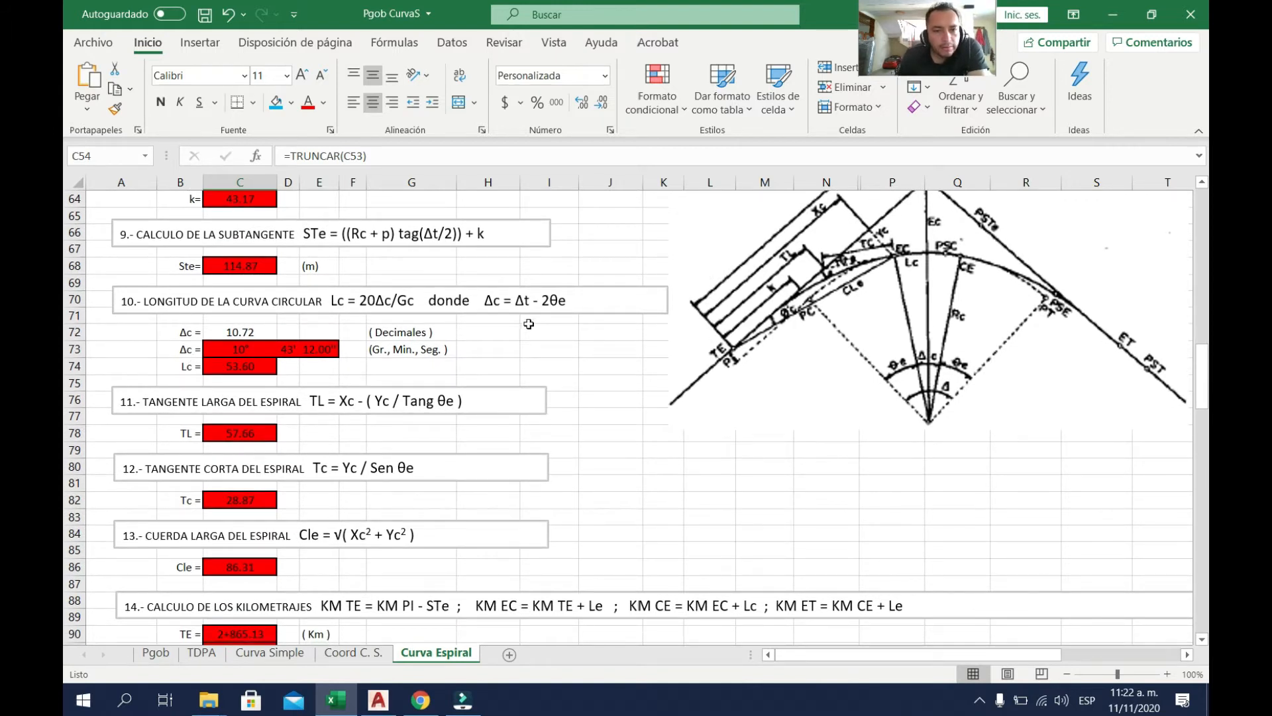
{"action": "left_click", "coordinate": [244, 369]}
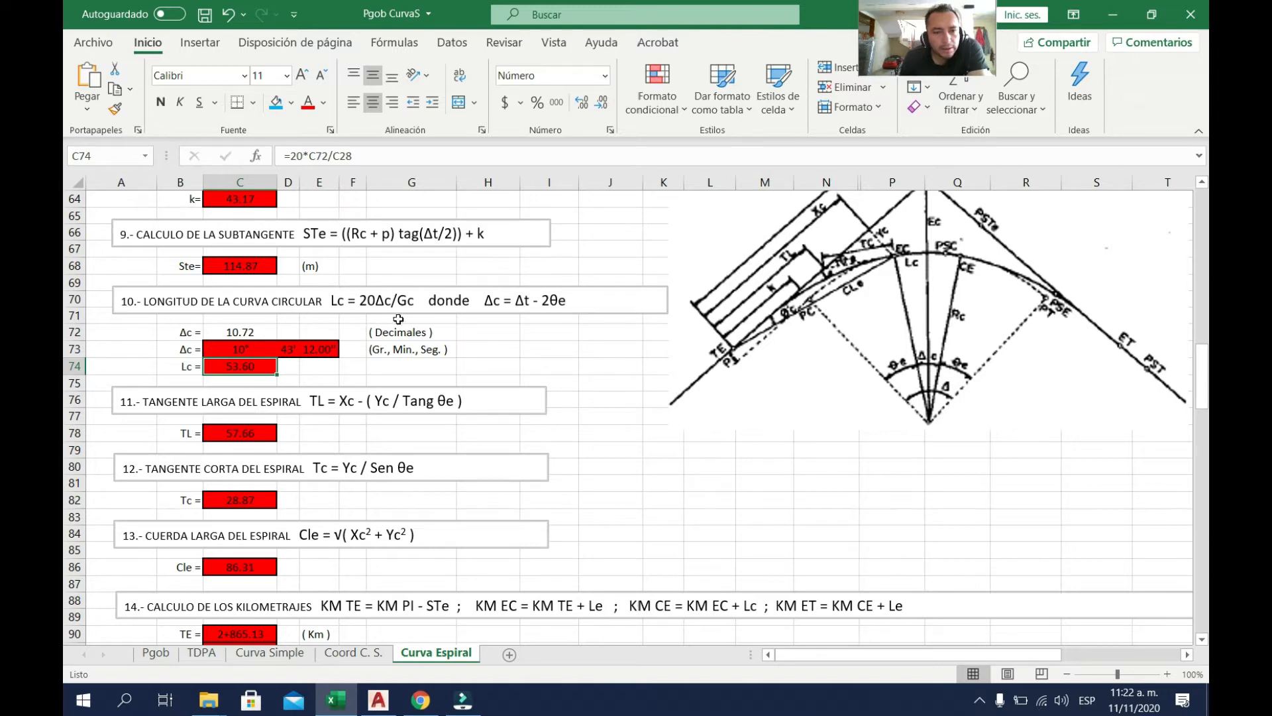
- Examine the spiral's long tangent section and its TL formula in C78, comparing it with the curve diagram
{"action": "scroll", "coordinate": [366, 302], "scroll_direction": "down", "scroll_amount": 2}
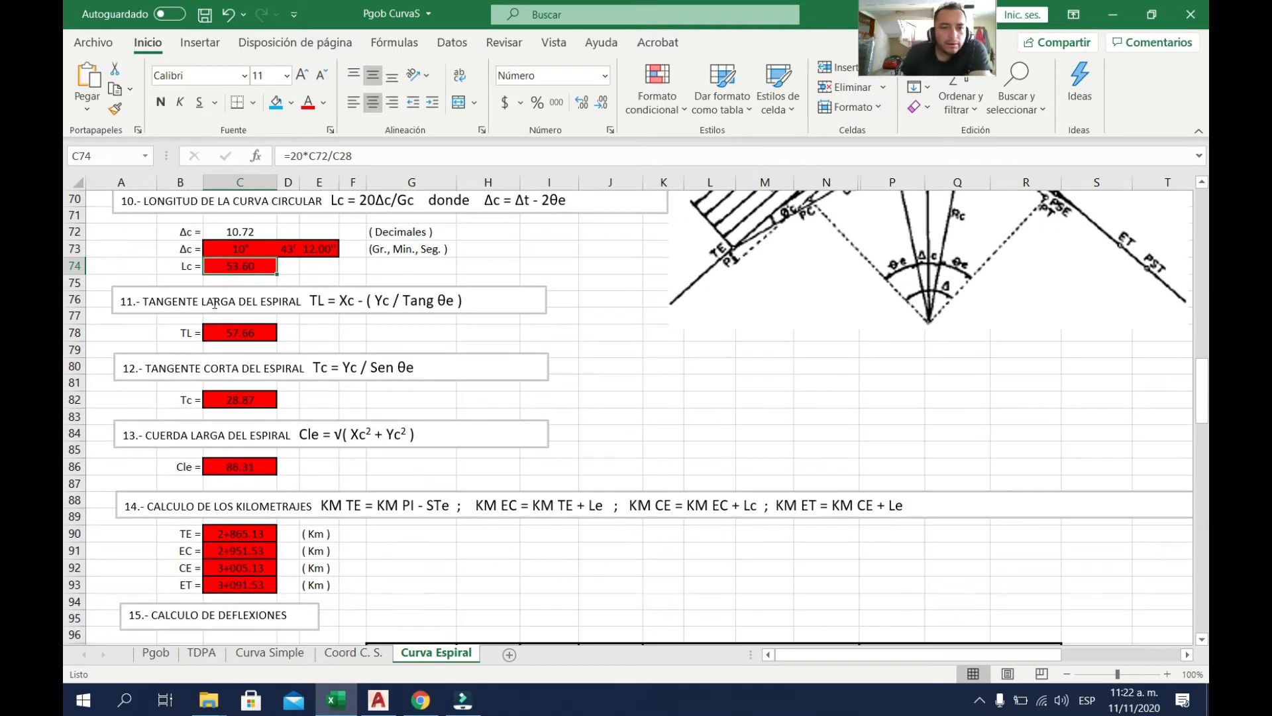
{"action": "scroll", "coordinate": [241, 316], "scroll_direction": "up", "scroll_amount": 3}
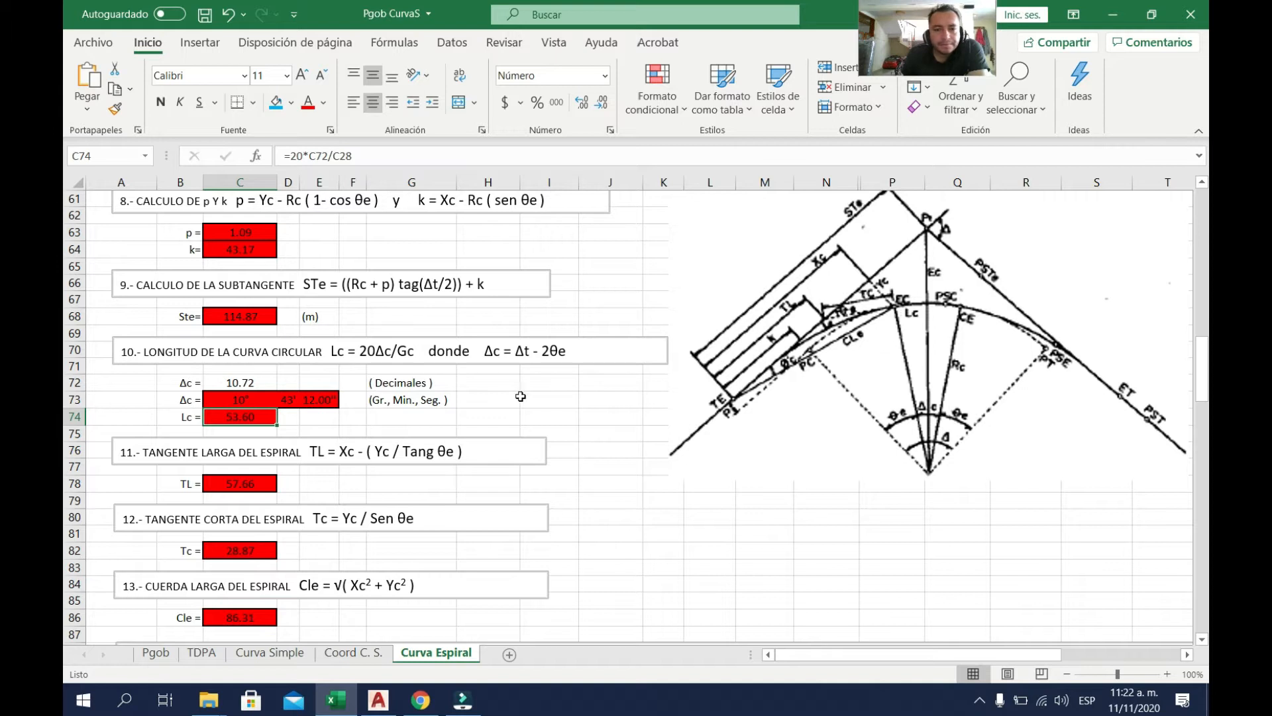
{"action": "scroll", "coordinate": [380, 377], "scroll_direction": "down", "scroll_amount": 1}
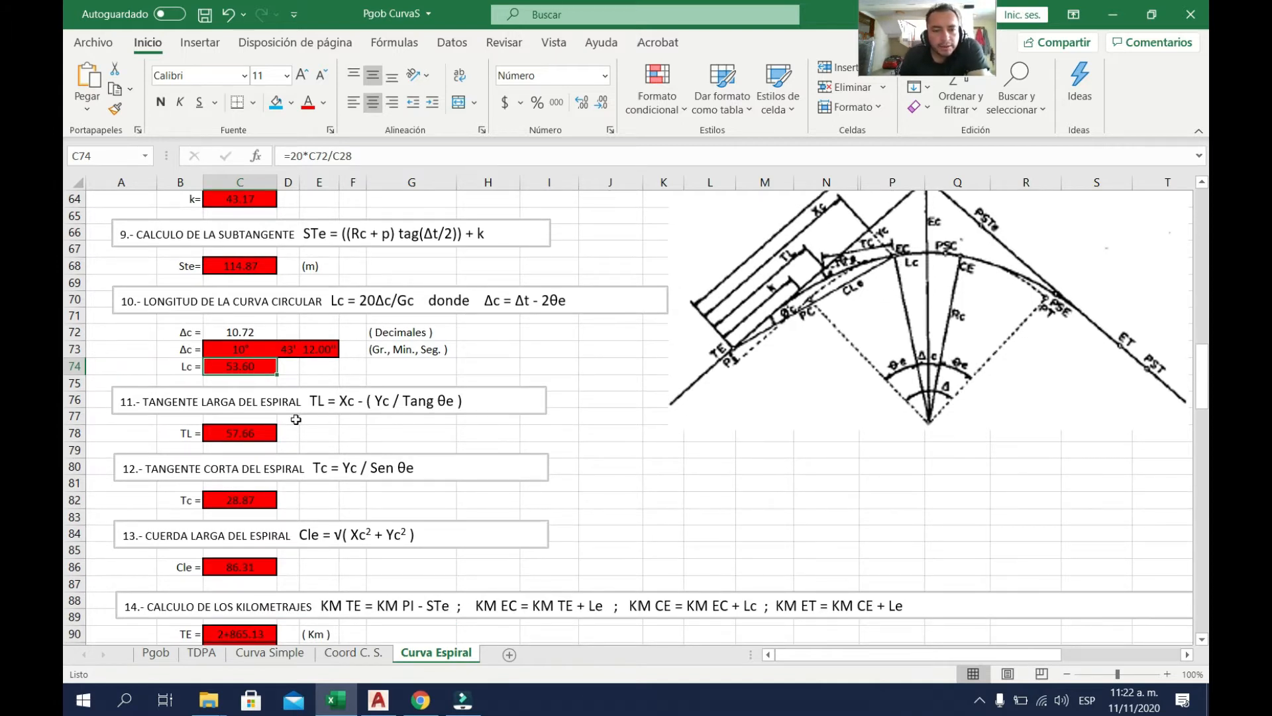
{"action": "left_click", "coordinate": [240, 432]}
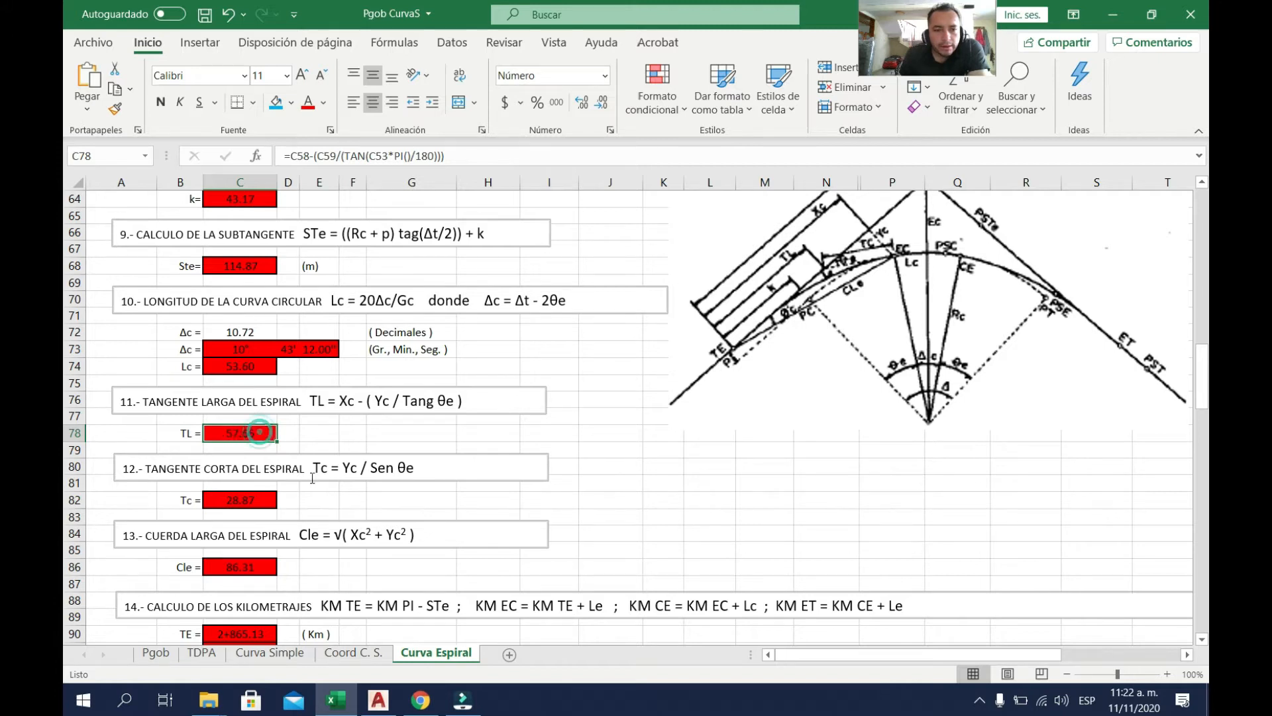
{"action": "scroll", "coordinate": [411, 456], "scroll_direction": "down", "scroll_amount": 2}
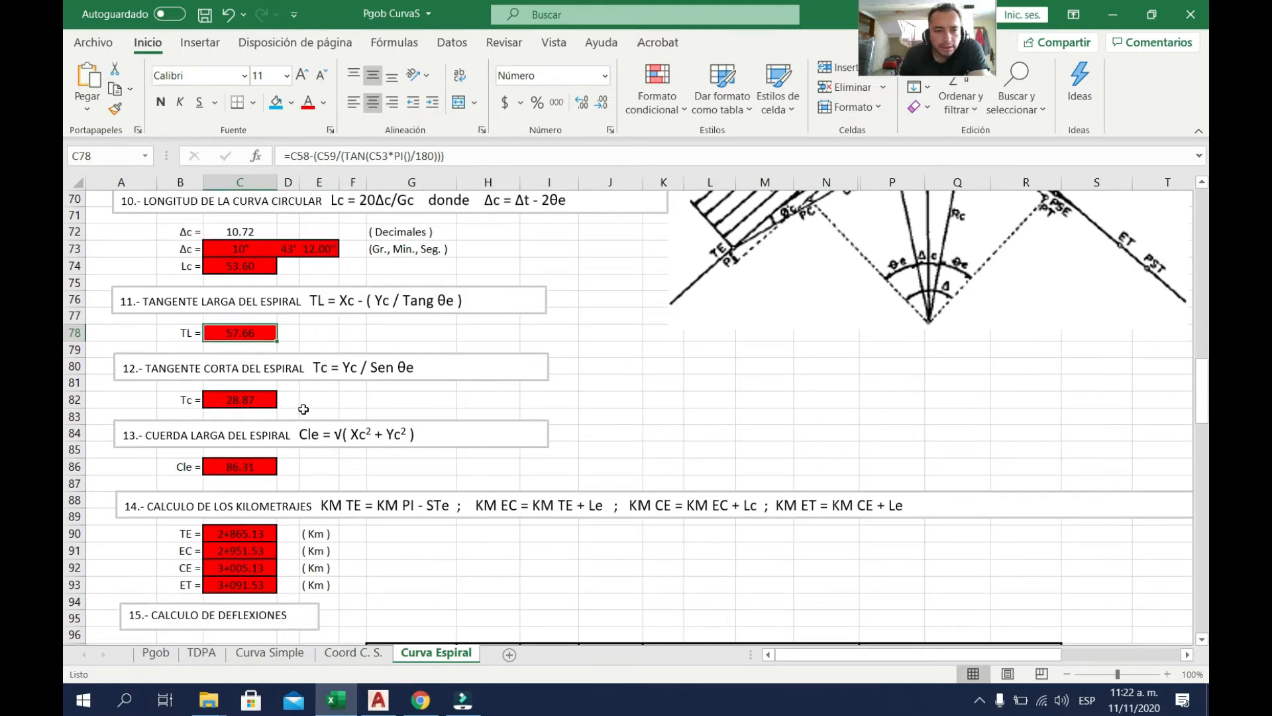
{"action": "scroll", "coordinate": [643, 431], "scroll_direction": "up", "scroll_amount": 2}
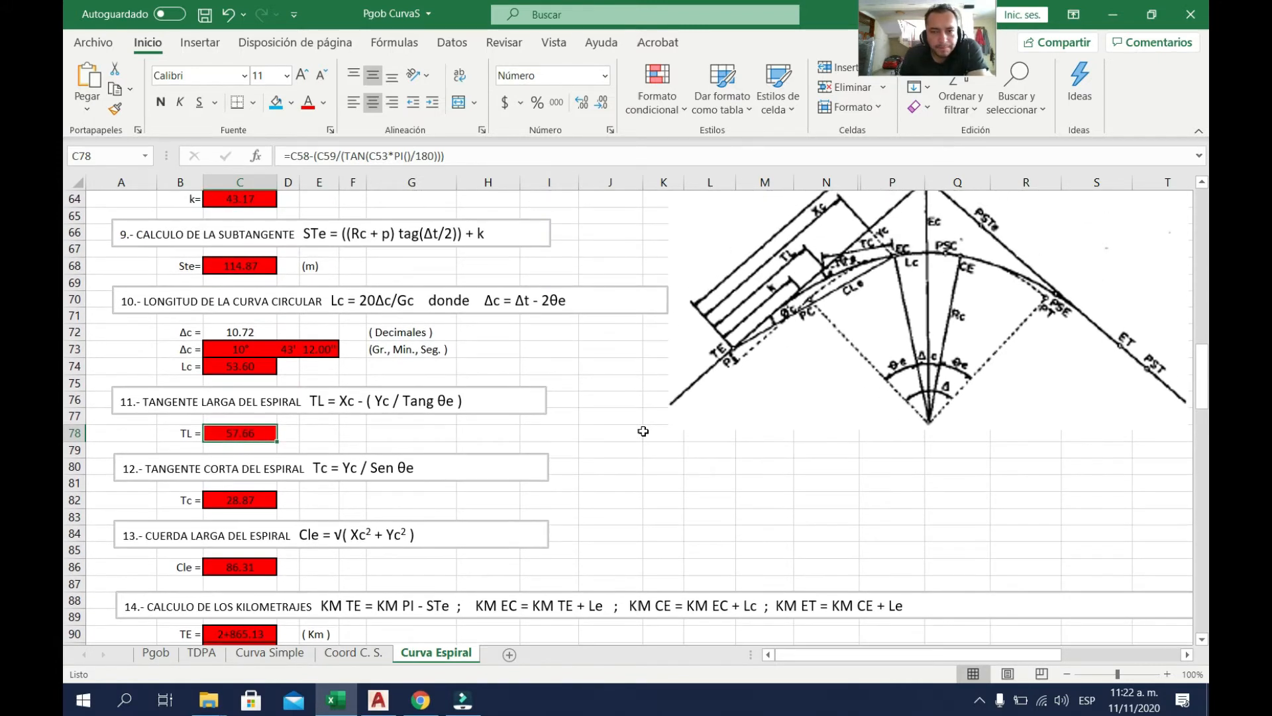
- Review the short tangent Tc and long chord Cle sections, going back to the Xc and Yc coordinates they use
{"action": "scroll", "coordinate": [643, 431], "scroll_direction": "down", "scroll_amount": 1}
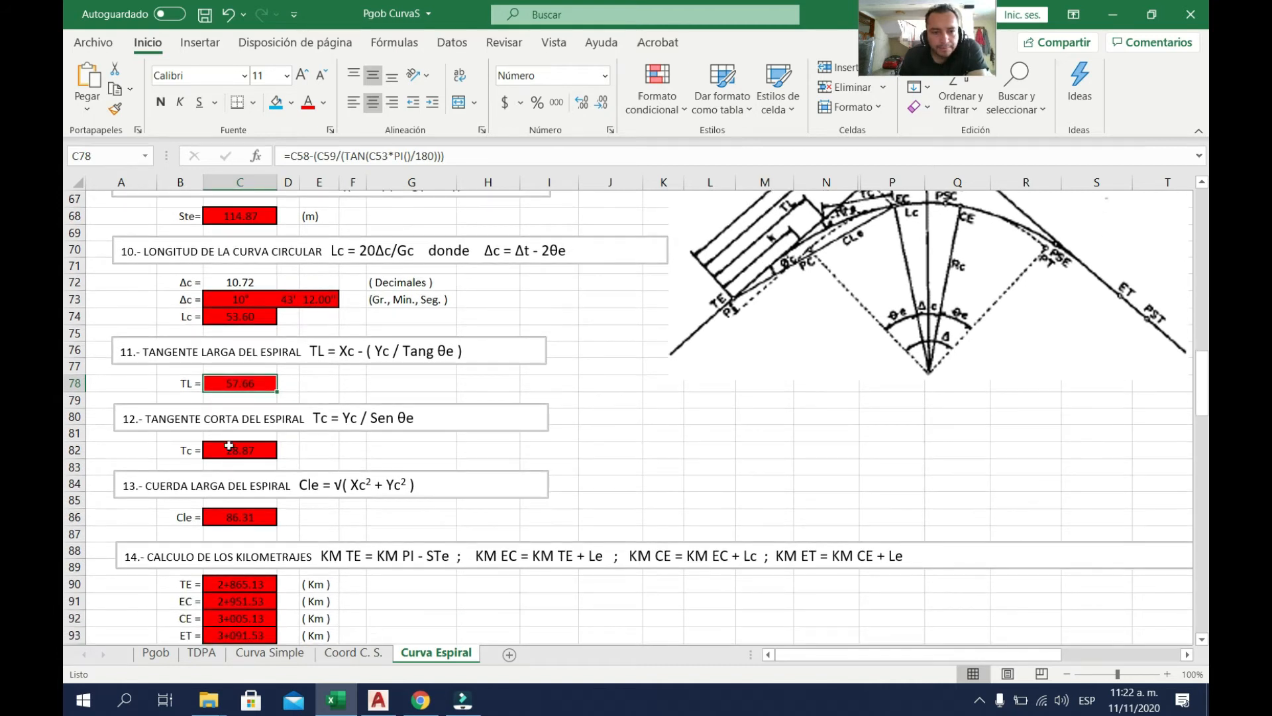
{"action": "scroll", "coordinate": [326, 450], "scroll_direction": "down", "scroll_amount": 1}
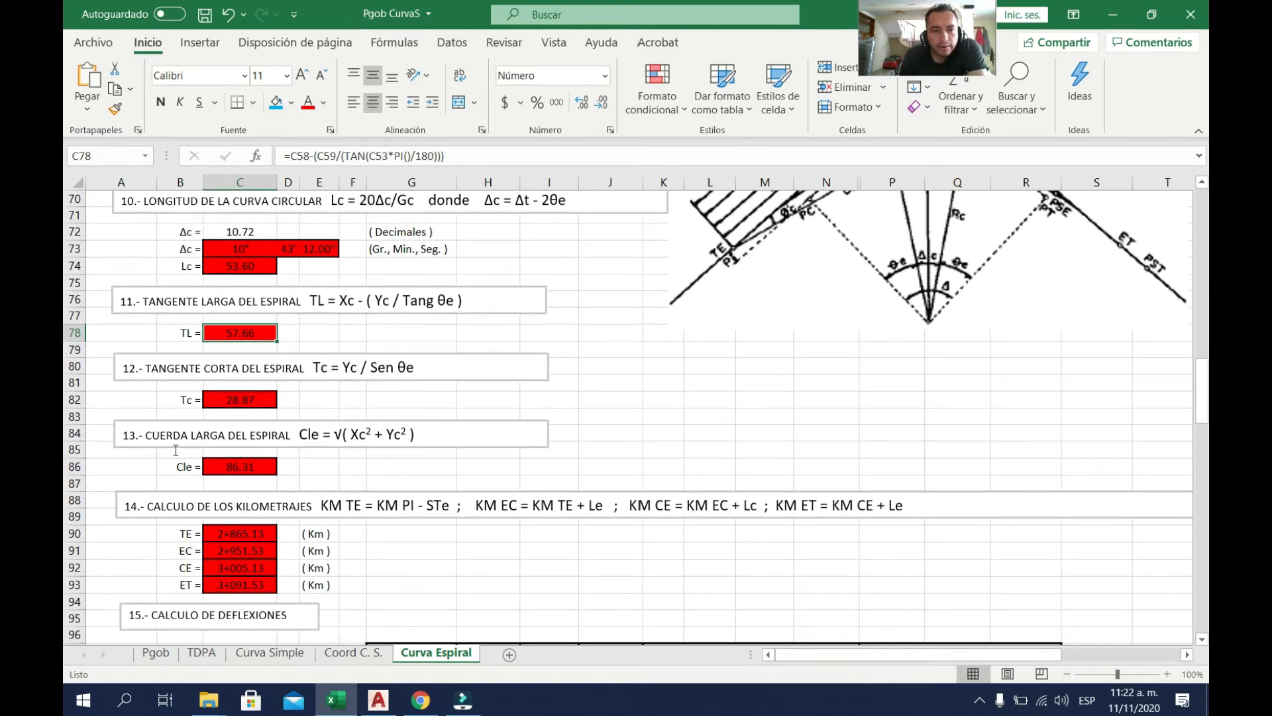
{"action": "scroll", "coordinate": [279, 455], "scroll_direction": "up", "scroll_amount": 2}
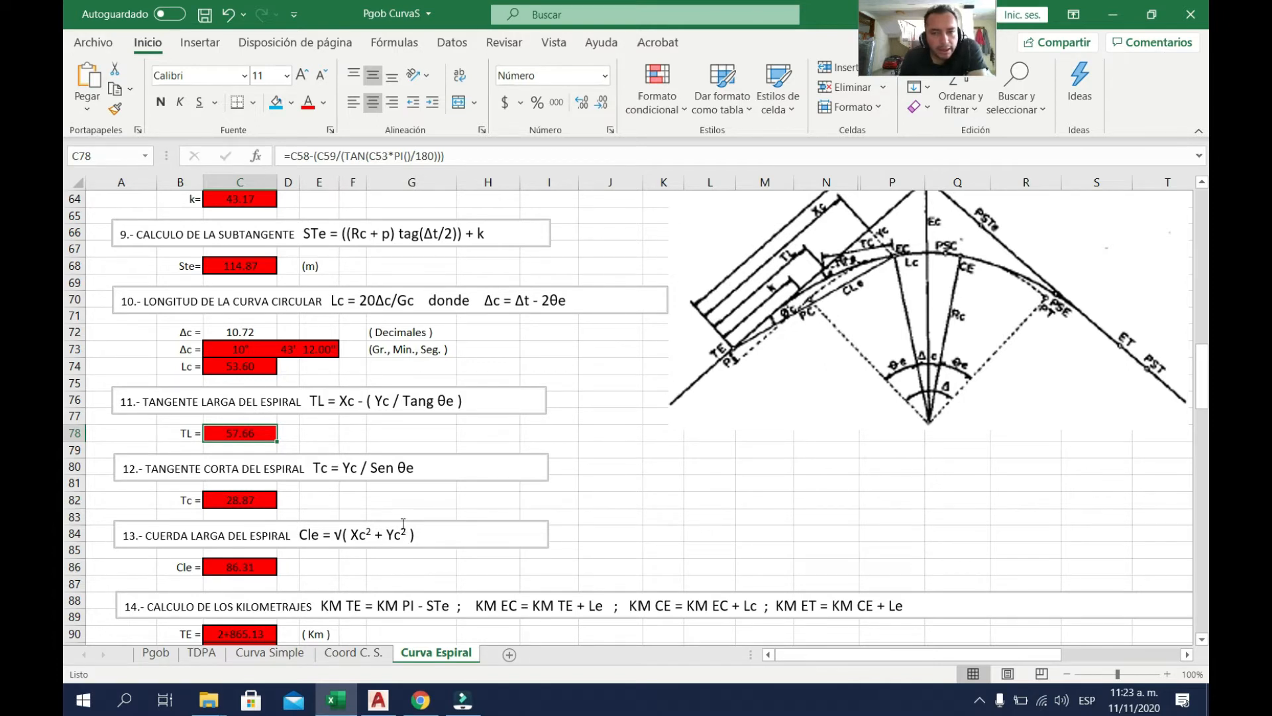
{"action": "scroll", "coordinate": [377, 505], "scroll_direction": "down", "scroll_amount": 1}
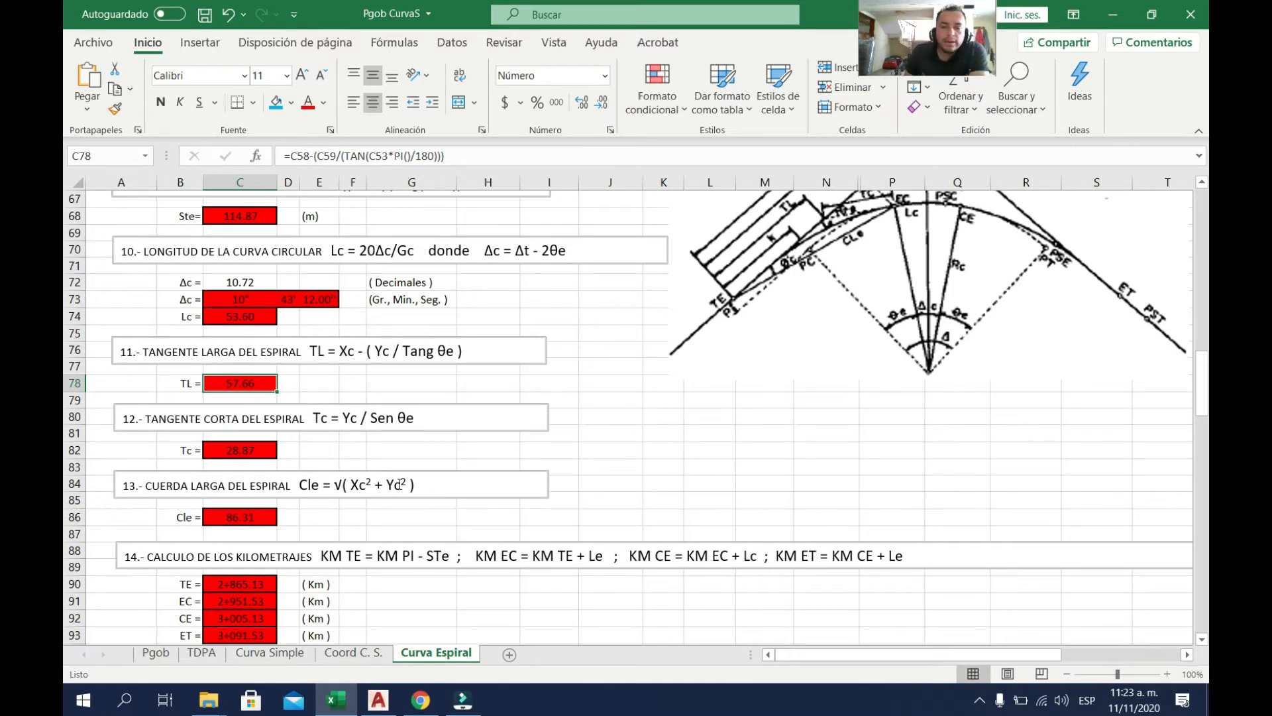
{"action": "scroll", "coordinate": [709, 354], "scroll_direction": "up", "scroll_amount": 1}
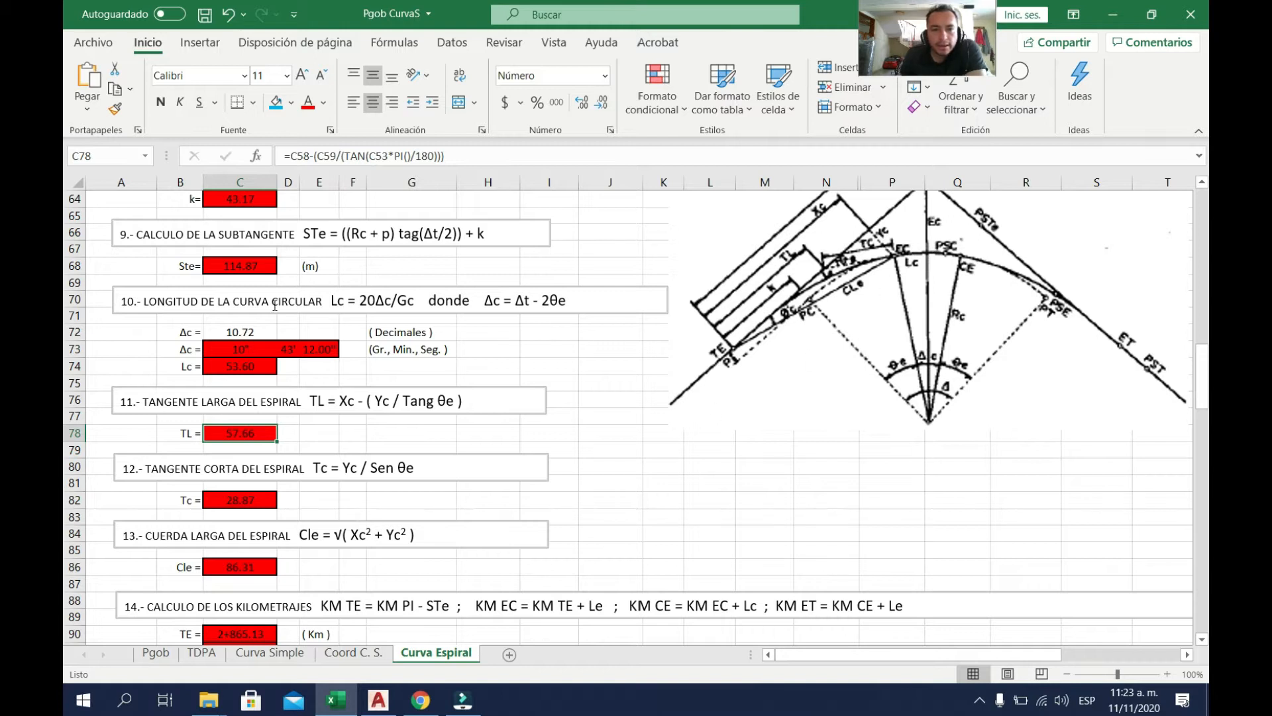
{"action": "scroll", "coordinate": [204, 328], "scroll_direction": "up", "scroll_amount": 1}
{"action": "scroll", "coordinate": [204, 327], "scroll_direction": "up", "scroll_amount": 2}
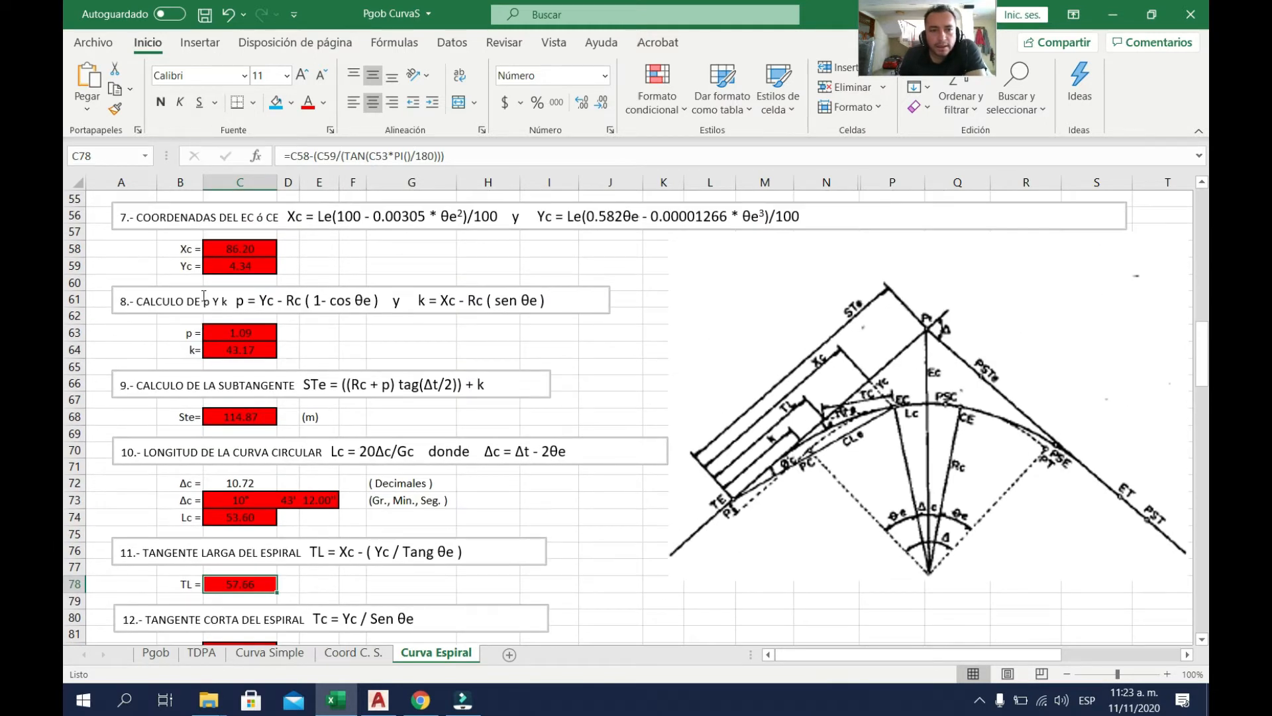
- Examine the spiral's long chord section and its Cle formula in C86
{"action": "scroll", "coordinate": [262, 275], "scroll_direction": "down", "scroll_amount": 3}
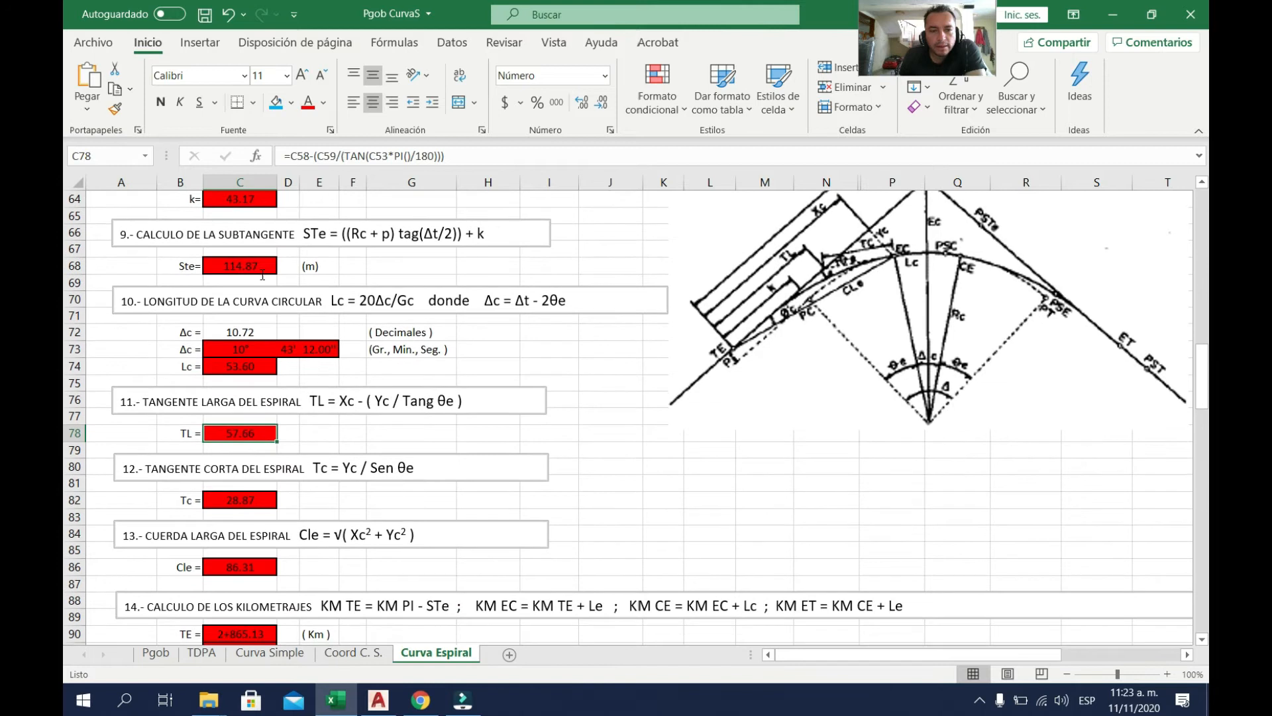
{"action": "scroll", "coordinate": [245, 490], "scroll_direction": "down", "scroll_amount": 1}
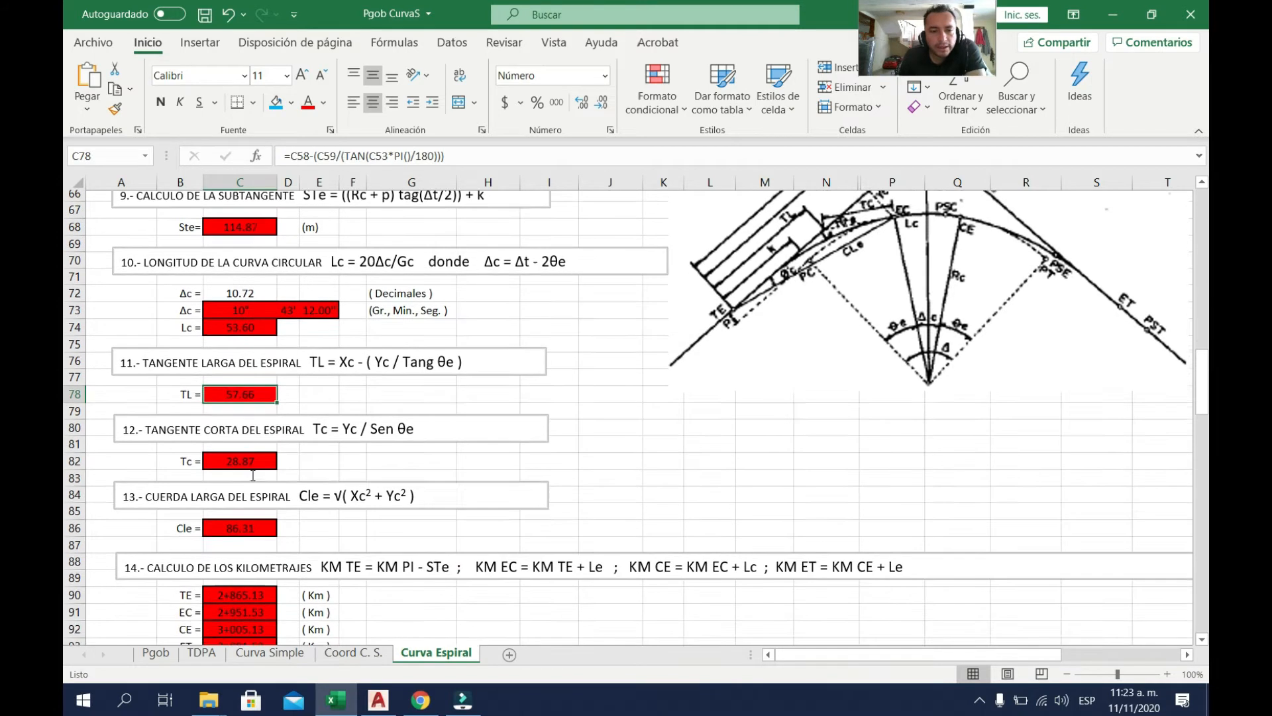
{"action": "left_click", "coordinate": [248, 516]}
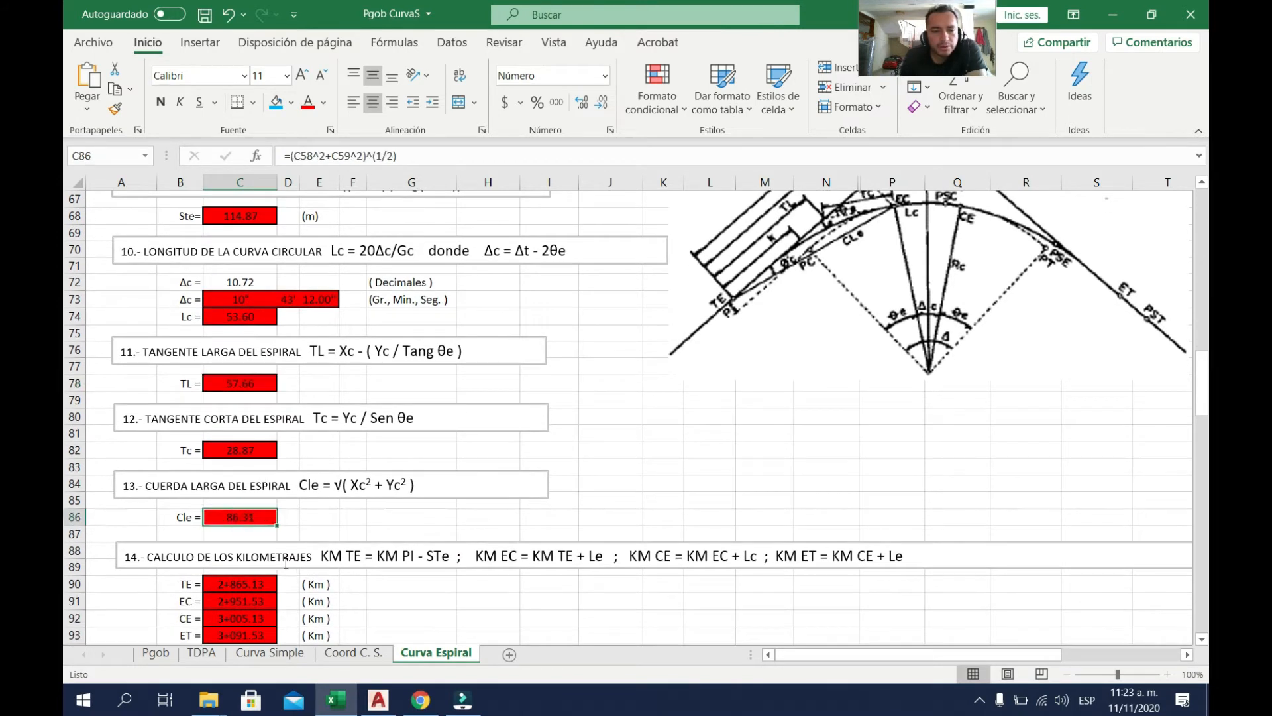
- Format the spiral length Le in C44 to show two decimal places
{"action": "scroll", "coordinate": [286, 562], "scroll_direction": "up", "scroll_amount": 17}
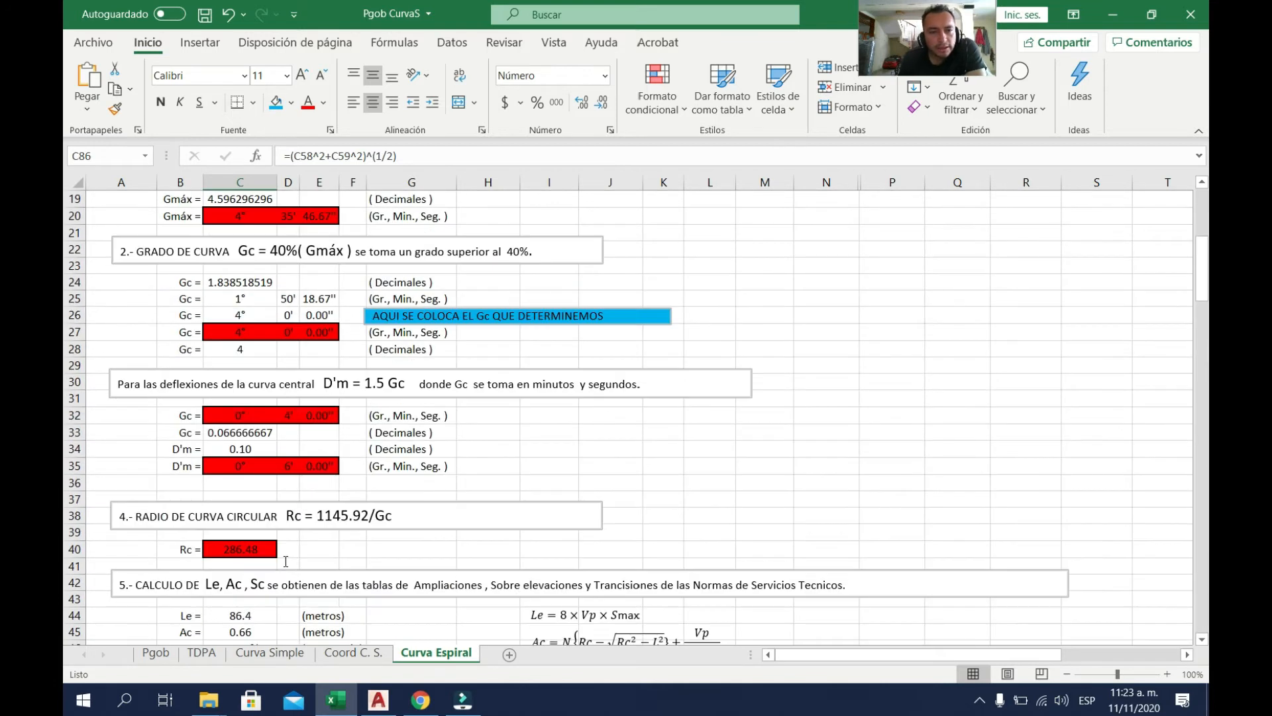
{"action": "scroll", "coordinate": [285, 562], "scroll_direction": "up", "scroll_amount": 4}
{"action": "scroll", "coordinate": [286, 562], "scroll_direction": "down", "scroll_amount": 7}
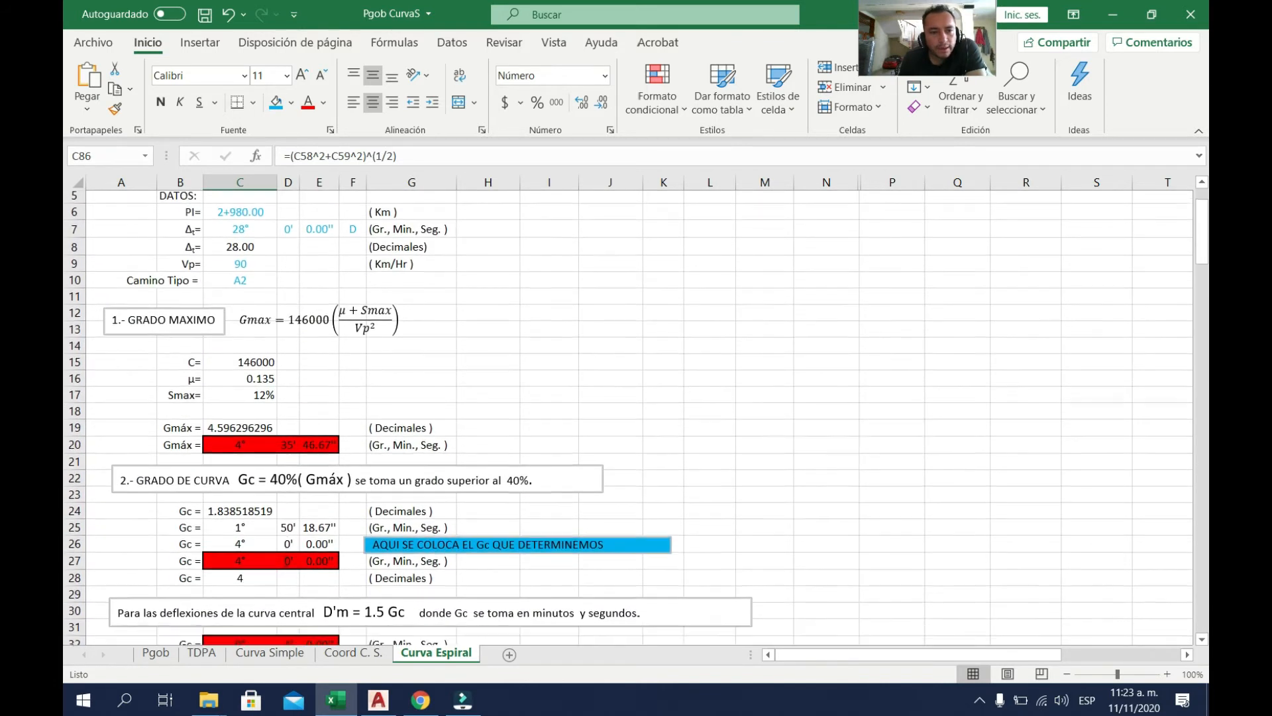
{"action": "scroll", "coordinate": [285, 561], "scroll_direction": "down", "scroll_amount": 2}
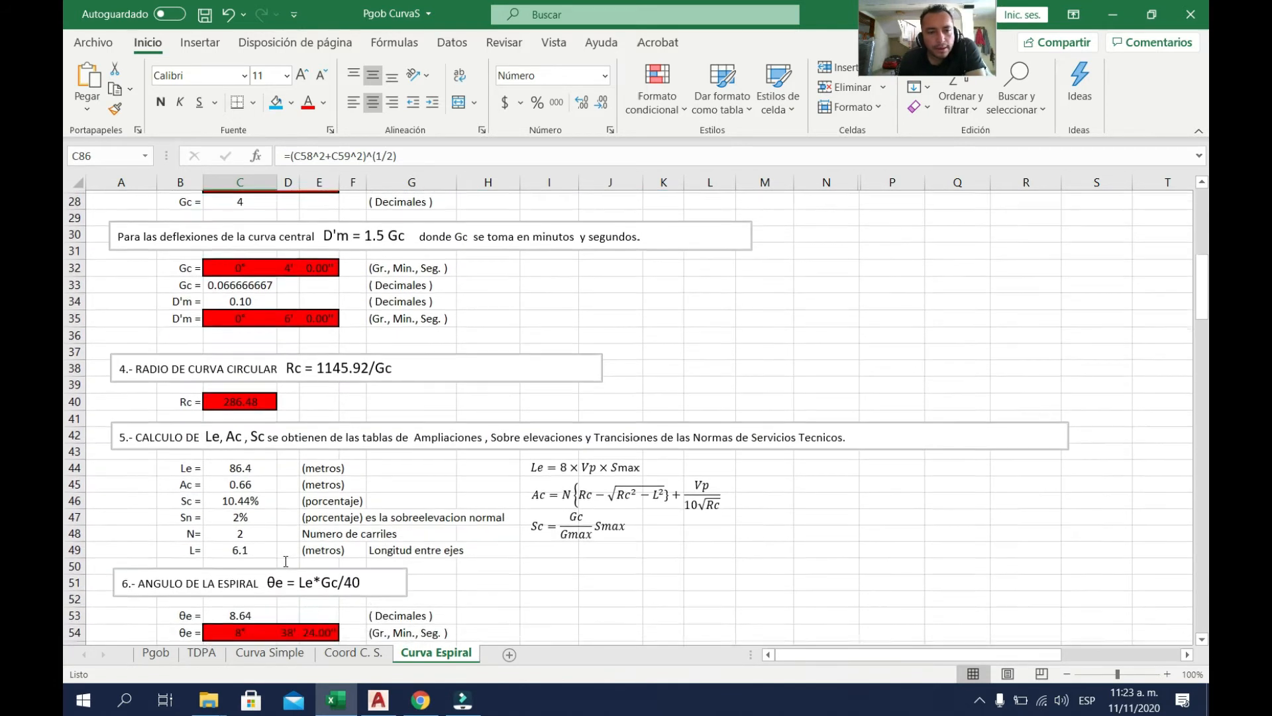
{"action": "left_click", "coordinate": [245, 415]}
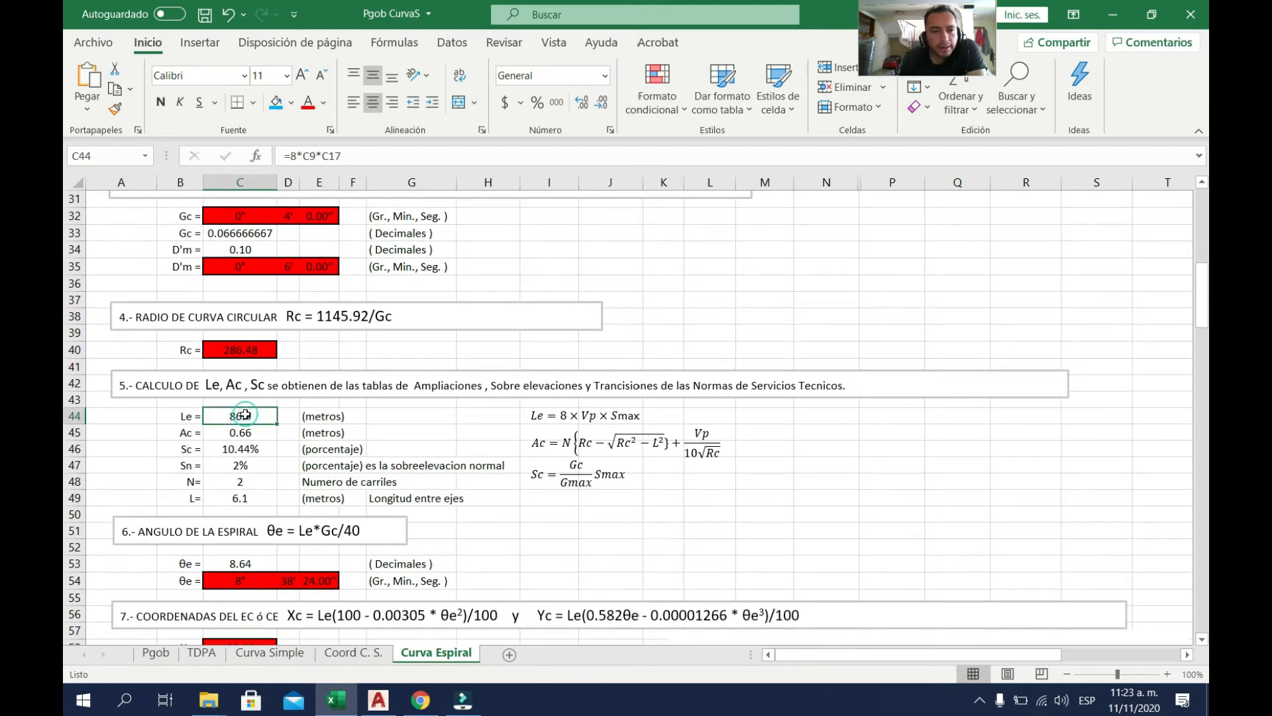
{"action": "left_click", "coordinate": [582, 102]}
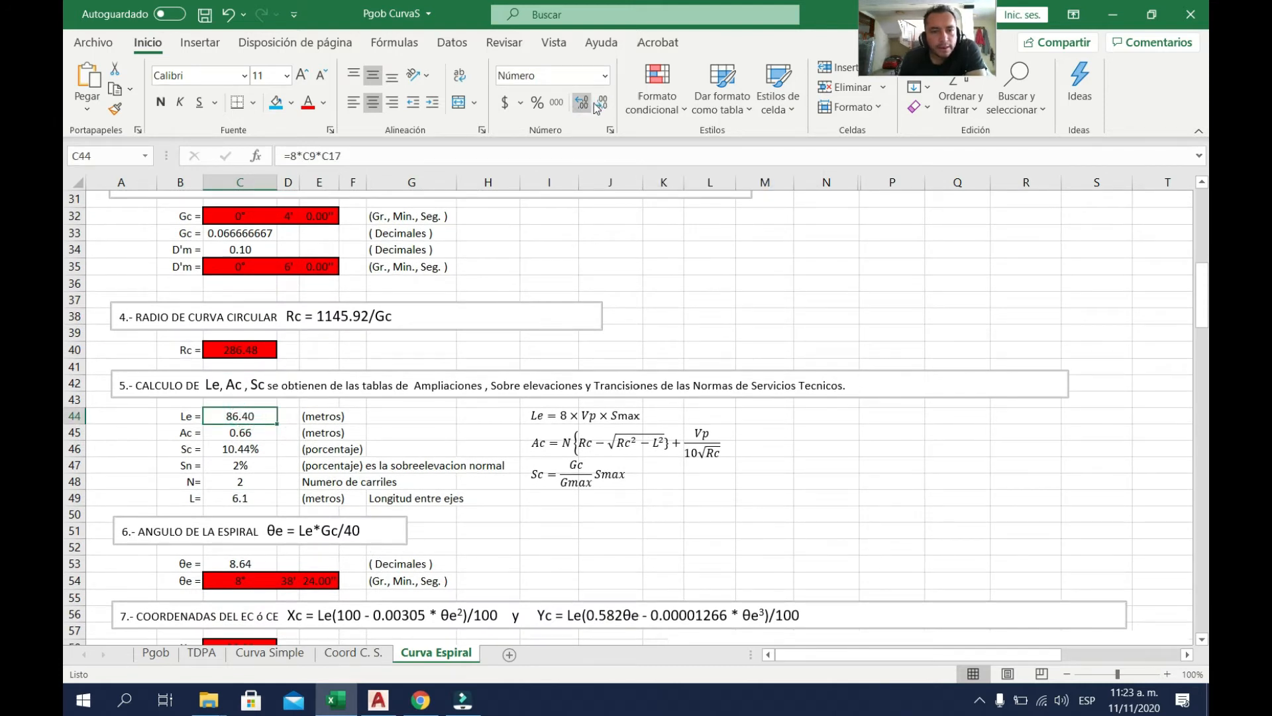
- Compare the spiral's long chord Cle in C86 with the spiral length Le in C44
{"action": "scroll", "coordinate": [311, 510], "scroll_direction": "down", "scroll_amount": 12}
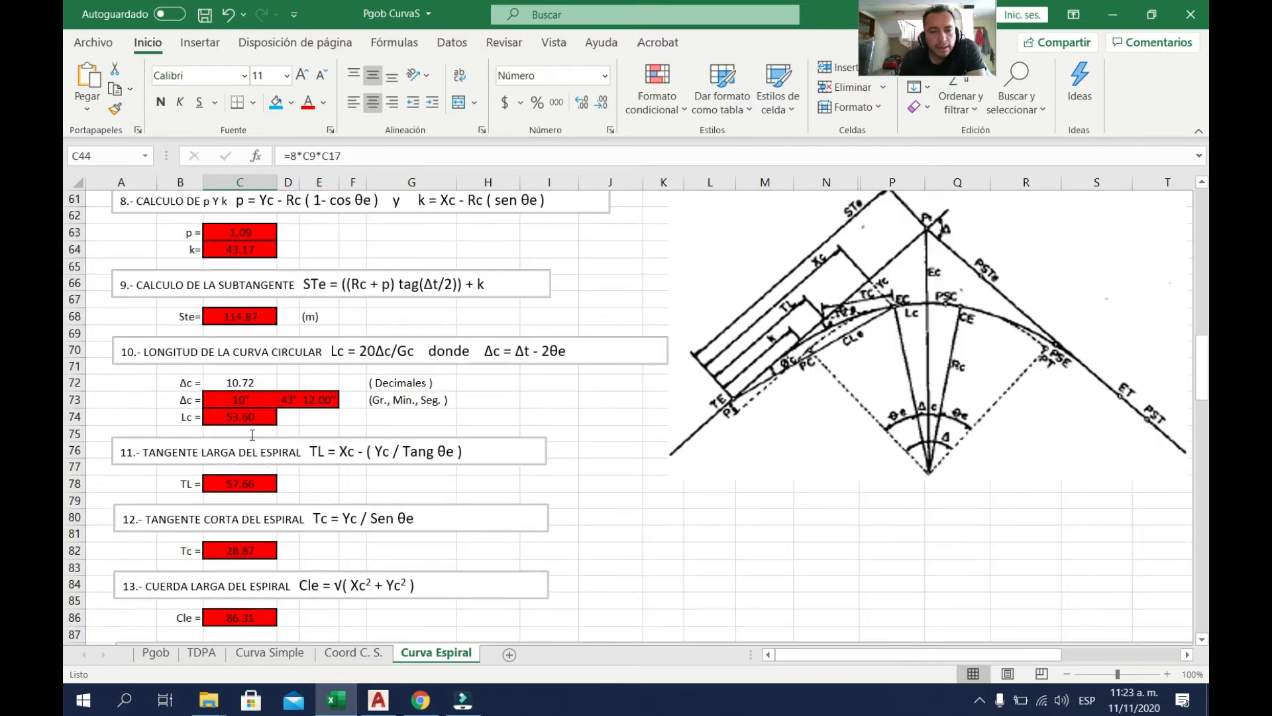
{"action": "scroll", "coordinate": [311, 510], "scroll_direction": "down", "scroll_amount": 2}
{"action": "left_click", "coordinate": [242, 417]}
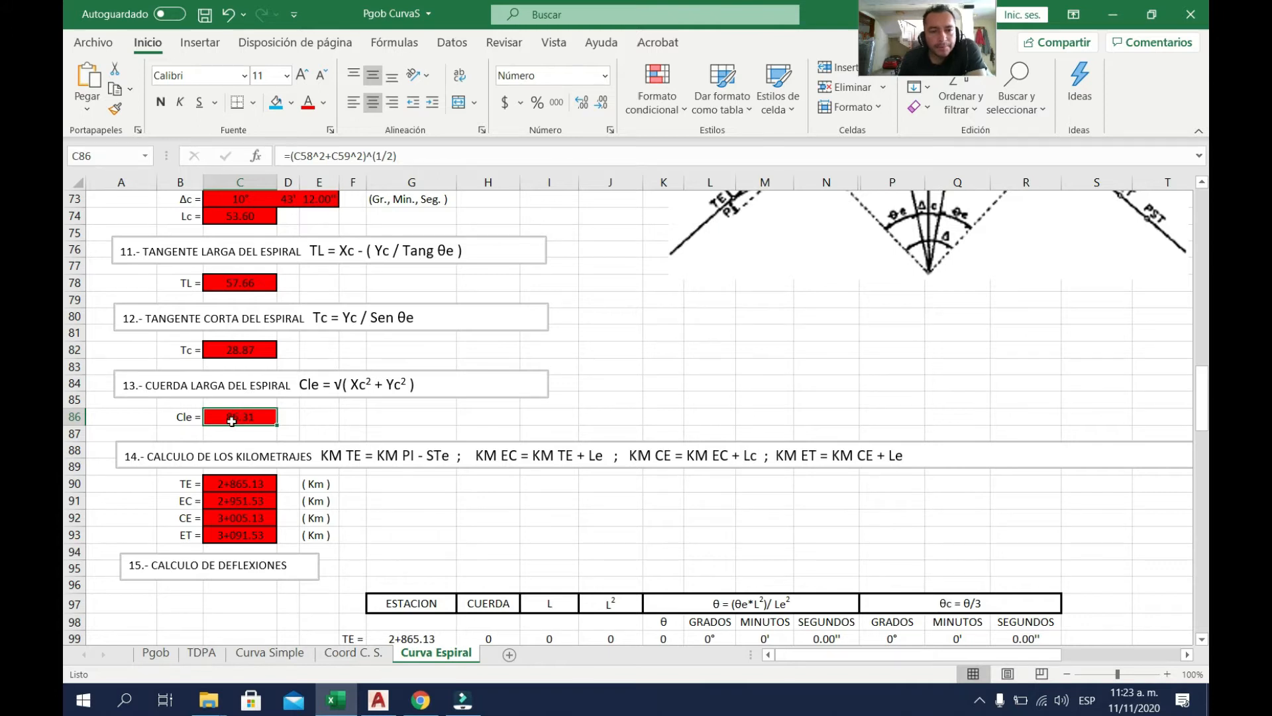
{"action": "scroll", "coordinate": [231, 421], "scroll_direction": "up", "scroll_amount": 11}
{"action": "left_click", "coordinate": [249, 267]}
- Look over the deflection tables and the stationing formulas of section 14
{"action": "scroll", "coordinate": [366, 493], "scroll_direction": "down", "scroll_amount": 13}
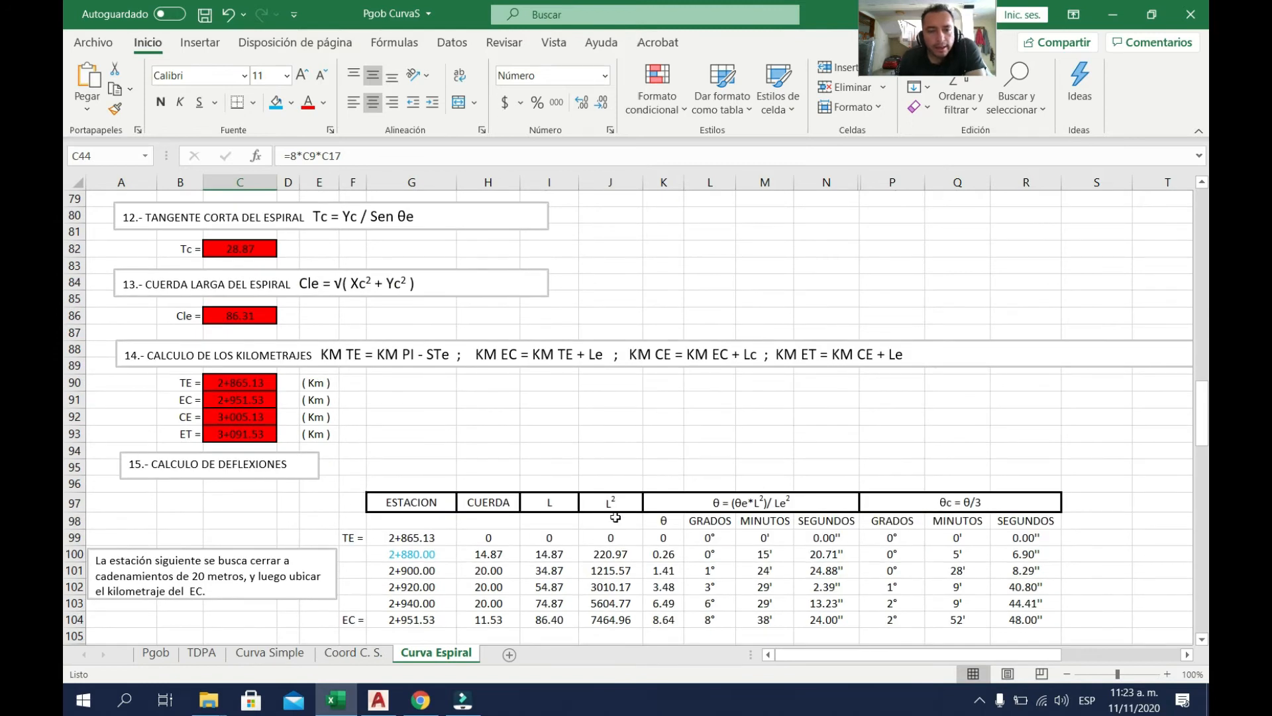
{"action": "scroll", "coordinate": [500, 505], "scroll_direction": "down", "scroll_amount": 1}
{"action": "scroll", "coordinate": [500, 505], "scroll_direction": "down", "scroll_amount": 4}
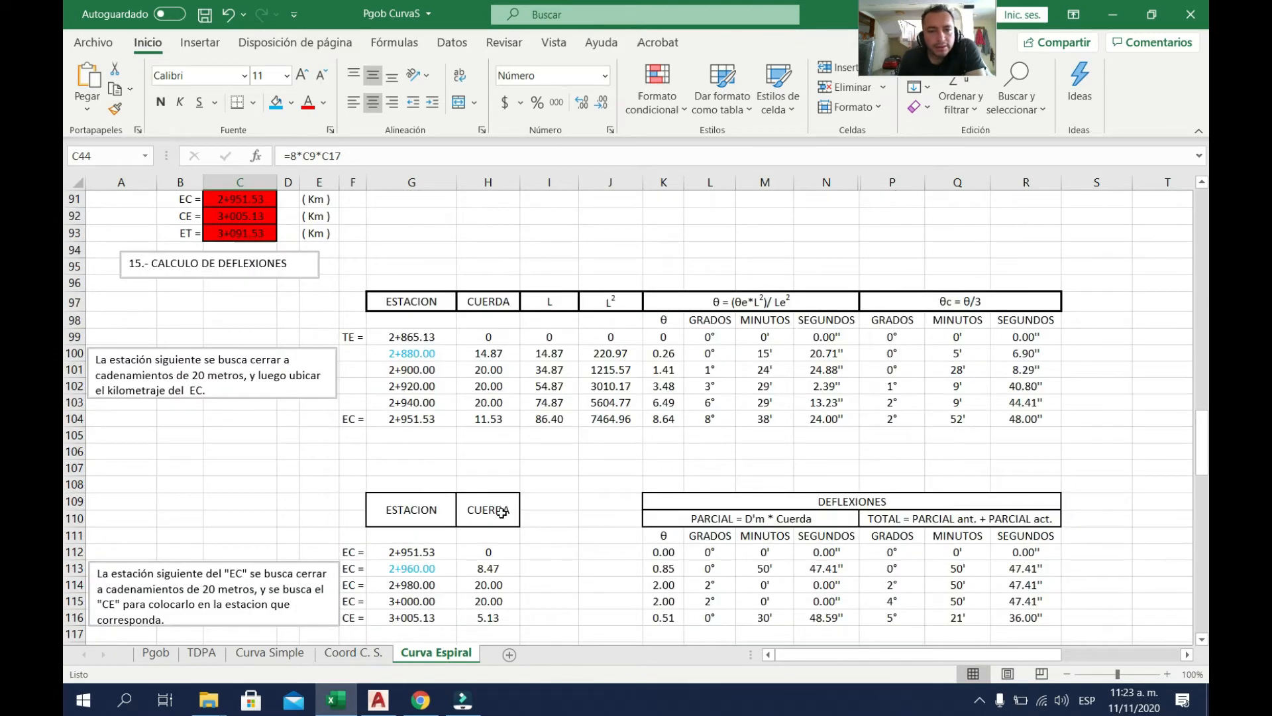
{"action": "scroll", "coordinate": [502, 511], "scroll_direction": "up", "scroll_amount": 4}
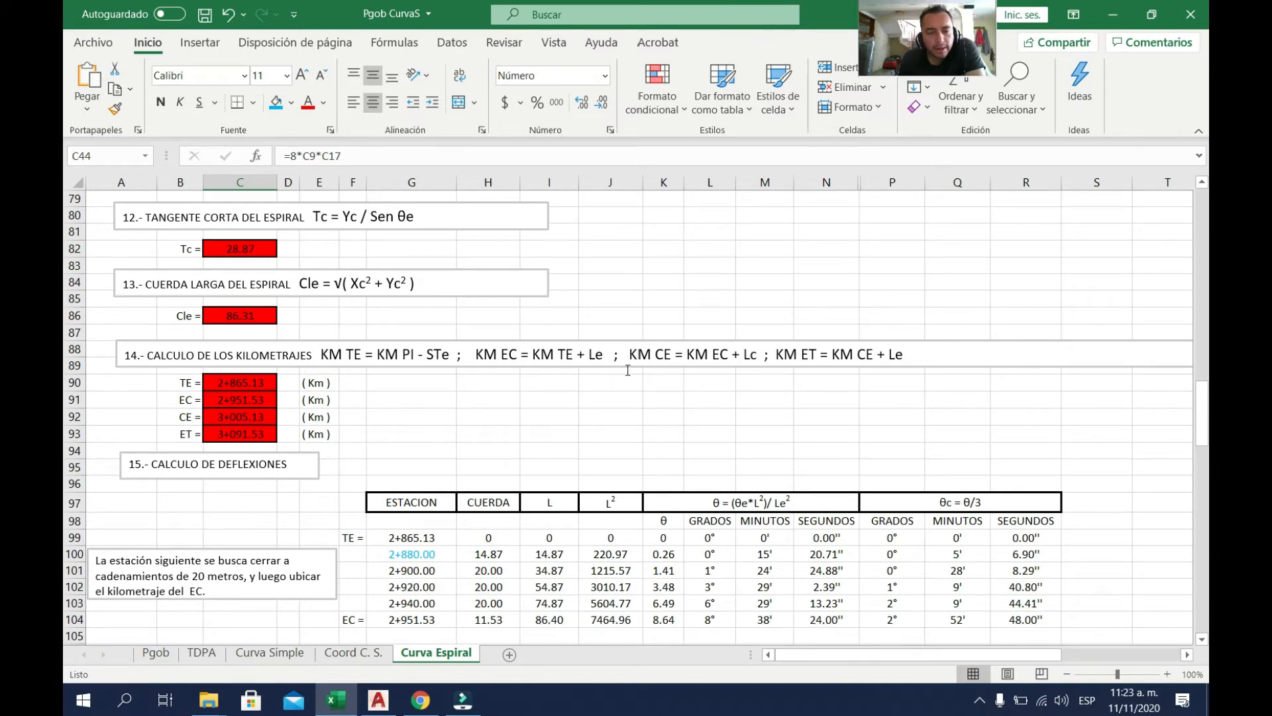
{"action": "scroll", "coordinate": [377, 368], "scroll_direction": "up", "scroll_amount": 2}
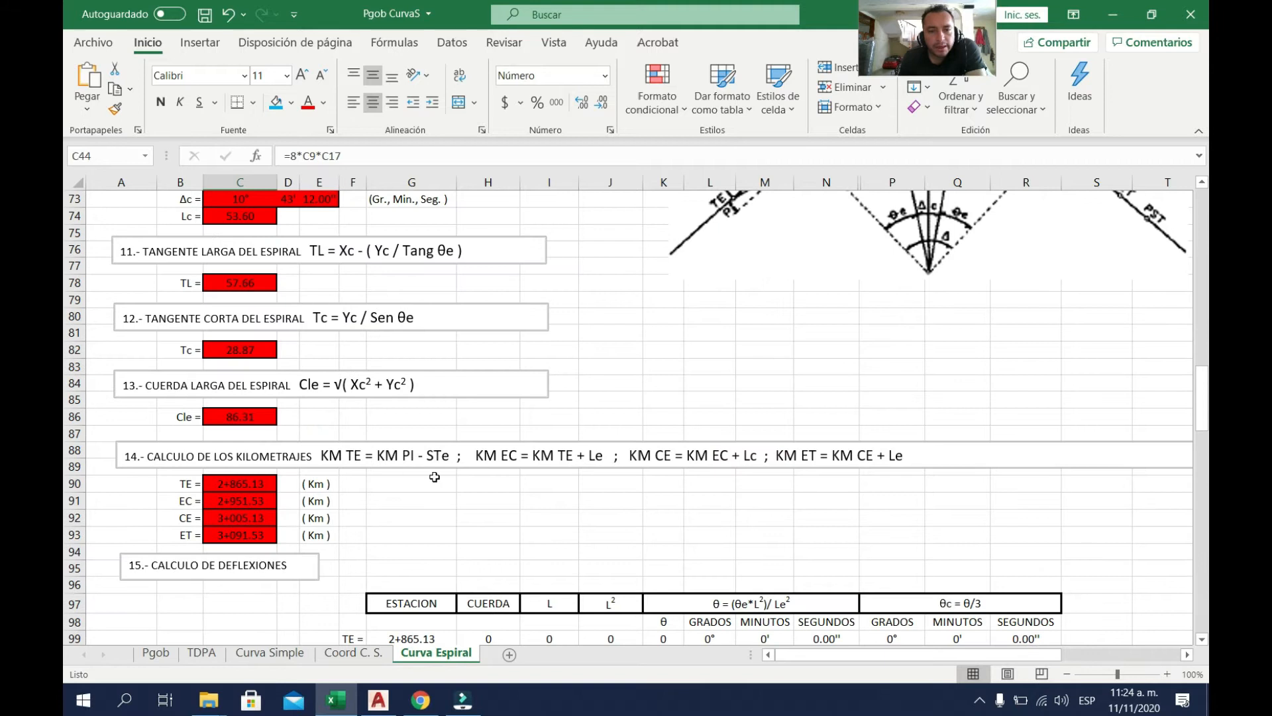
- Review how KM TE = KM PI - STe follows from the curve diagram and the PI station in the input data
{"action": "scroll", "coordinate": [434, 477], "scroll_direction": "up", "scroll_amount": 4}
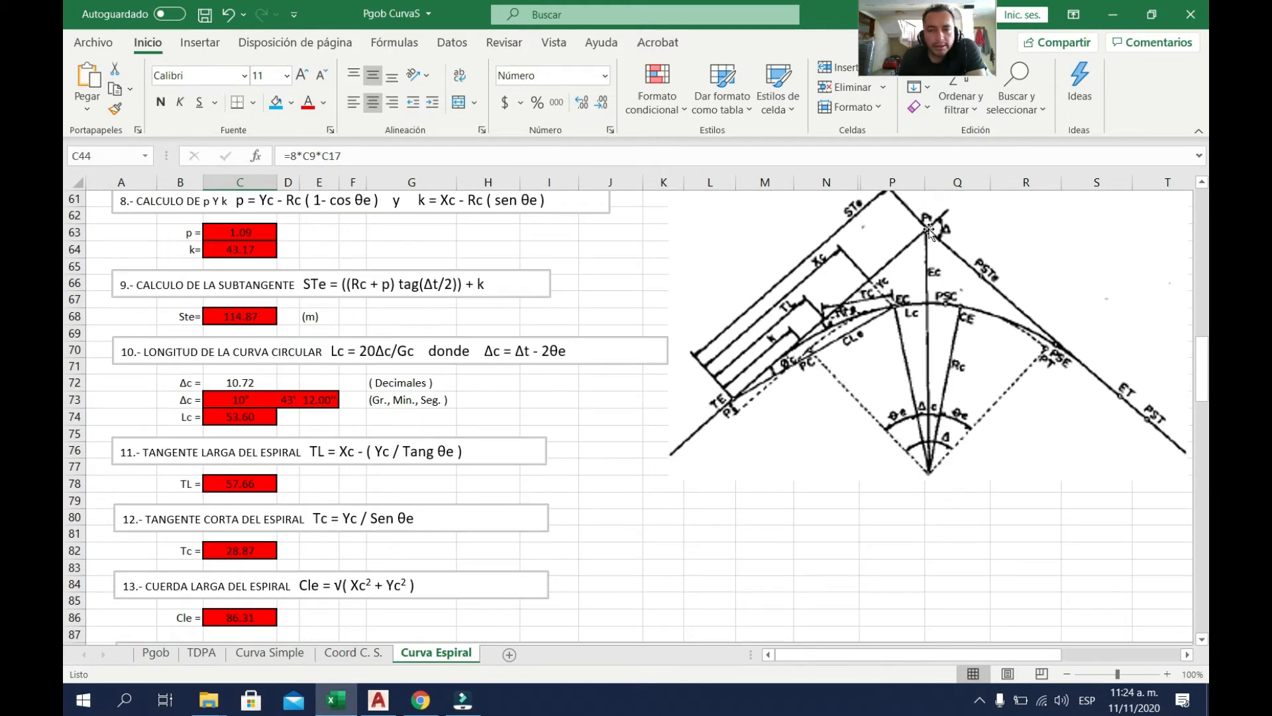
{"action": "scroll", "coordinate": [930, 230], "scroll_direction": "down", "scroll_amount": 2}
{"action": "scroll", "coordinate": [401, 358], "scroll_direction": "up", "scroll_amount": 13}
{"action": "scroll", "coordinate": [308, 325], "scroll_direction": "up", "scroll_amount": 9}
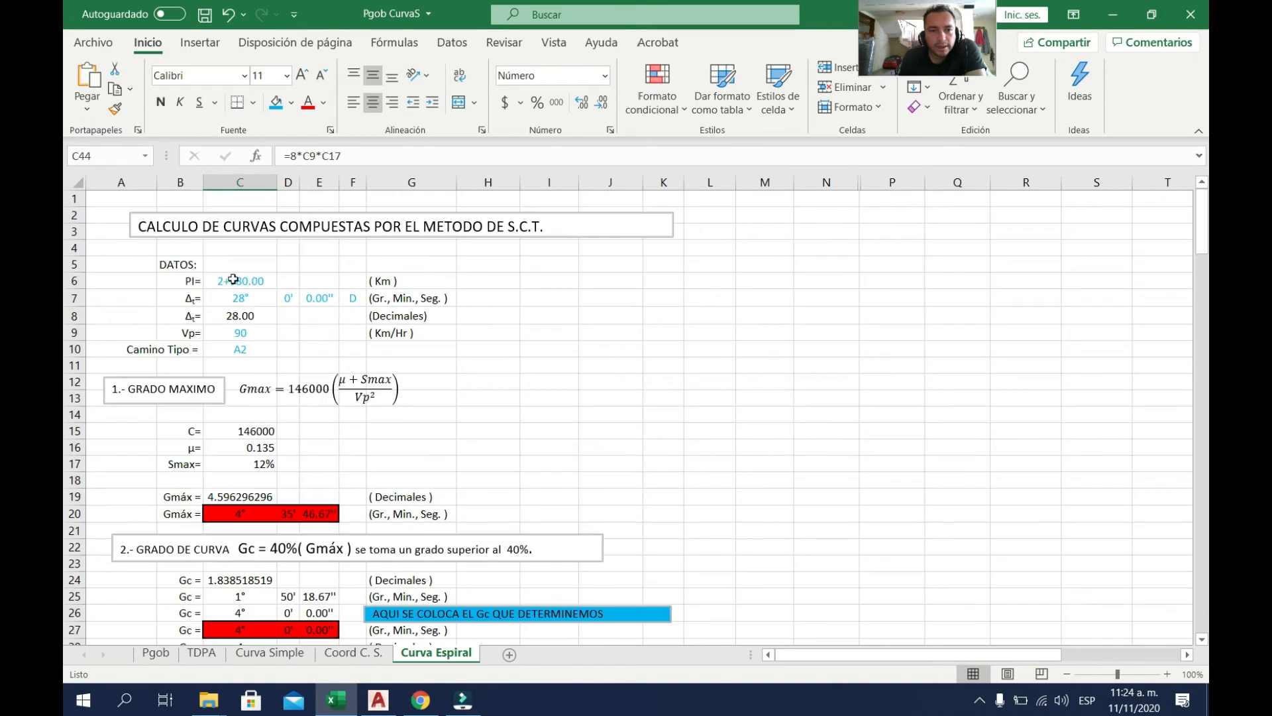
{"action": "scroll", "coordinate": [233, 279], "scroll_direction": "down", "scroll_amount": 19}
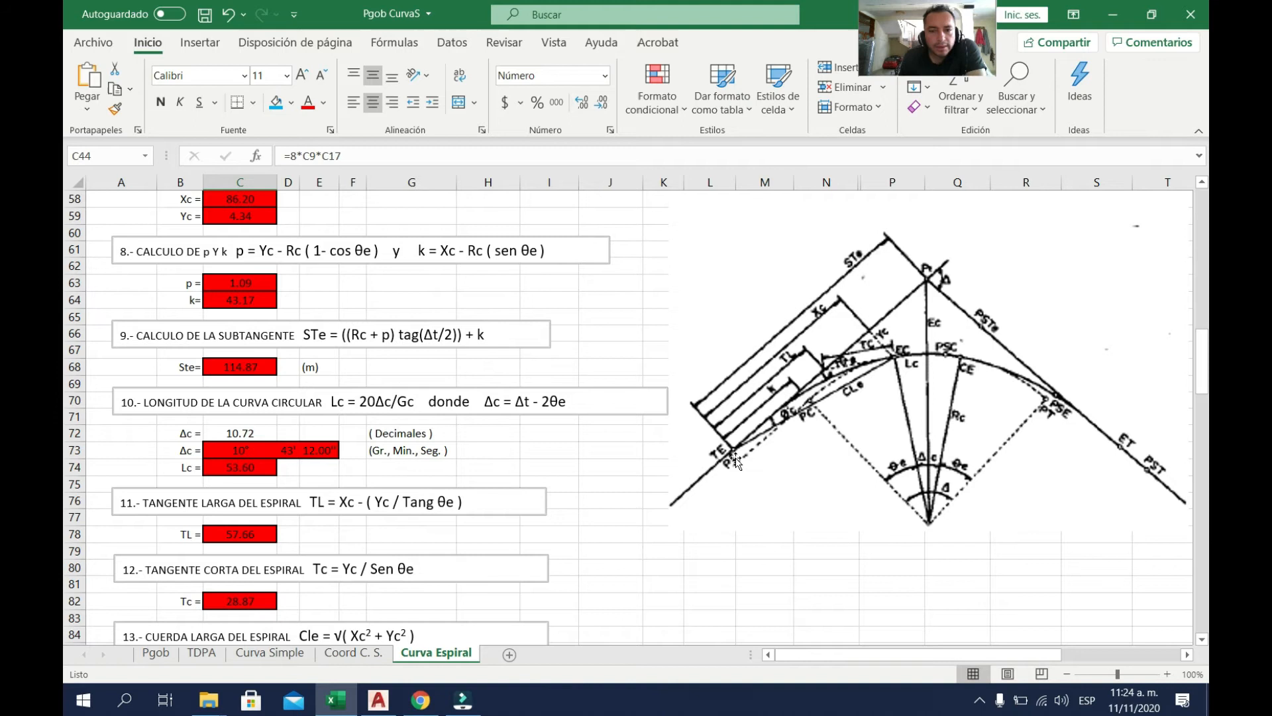
{"action": "scroll", "coordinate": [735, 461], "scroll_direction": "down", "scroll_amount": 7}
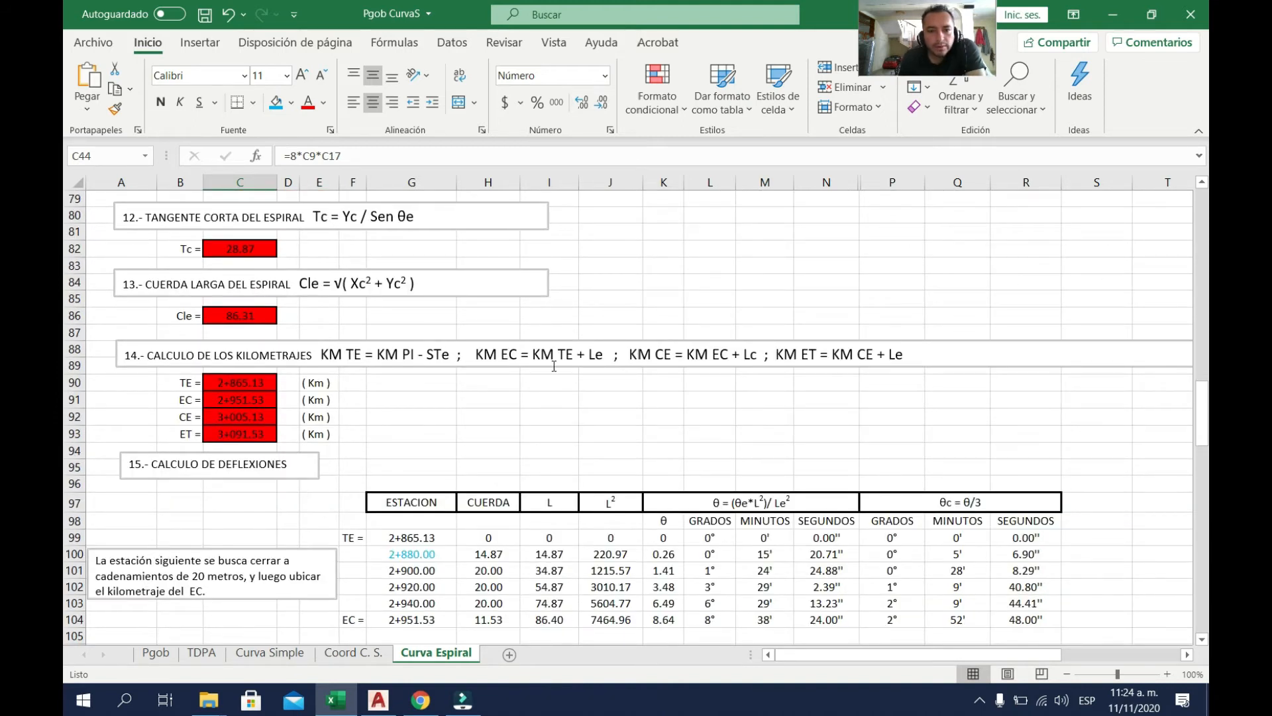
- Check the formula KM EC = KM TE + Le against the EC point on the spiral curve diagram
{"action": "scroll", "coordinate": [554, 366], "scroll_direction": "up", "scroll_amount": 8}
{"action": "scroll", "coordinate": [554, 366], "scroll_direction": "down", "scroll_amount": 5}
{"action": "scroll", "coordinate": [554, 366], "scroll_direction": "up", "scroll_amount": 4}
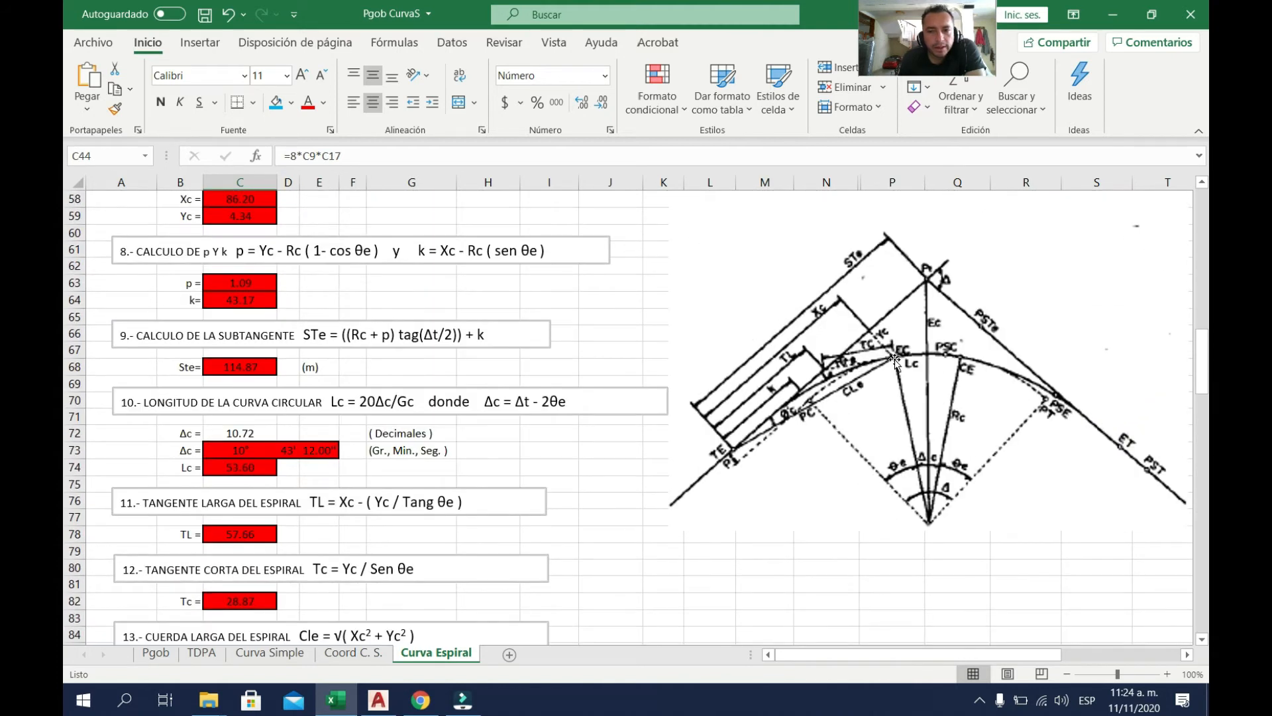
{"action": "scroll", "coordinate": [711, 429], "scroll_direction": "down", "scroll_amount": 5}
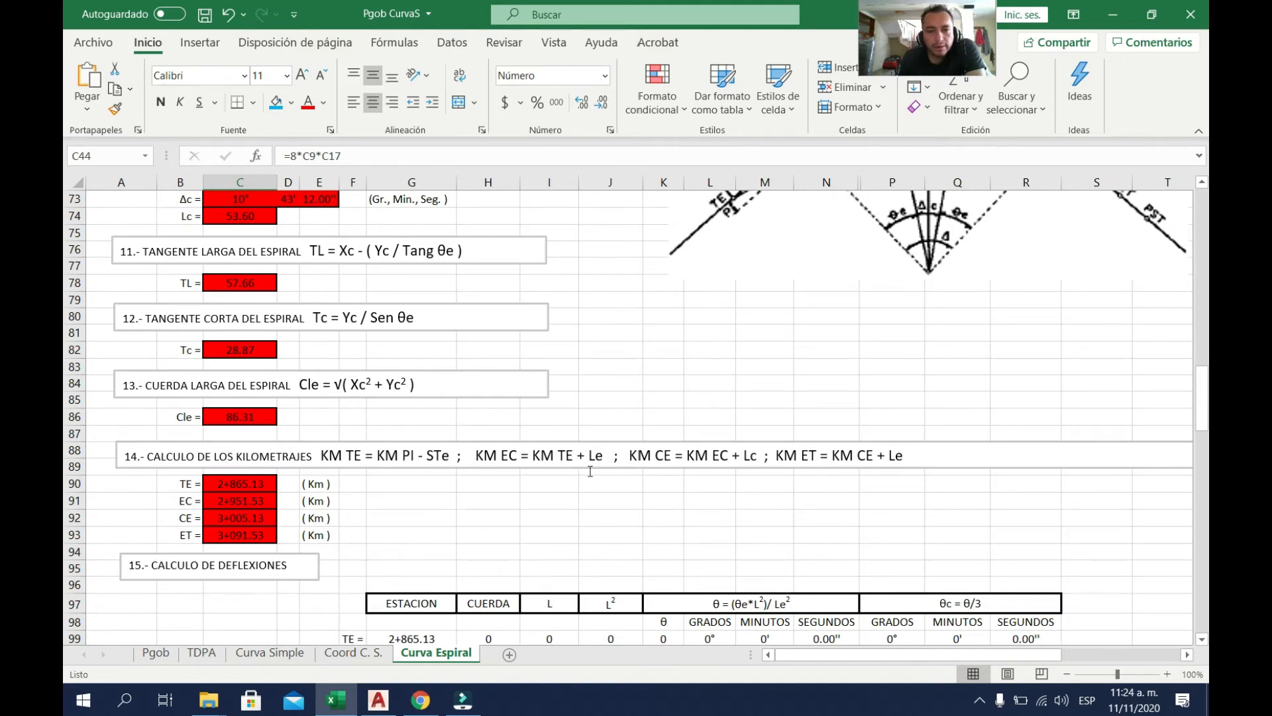
- Review the formulas KM CE = KM EC + Lc and KM ET = KM CE + Le against the curve diagram
{"action": "scroll", "coordinate": [748, 493], "scroll_direction": "up", "scroll_amount": 3}
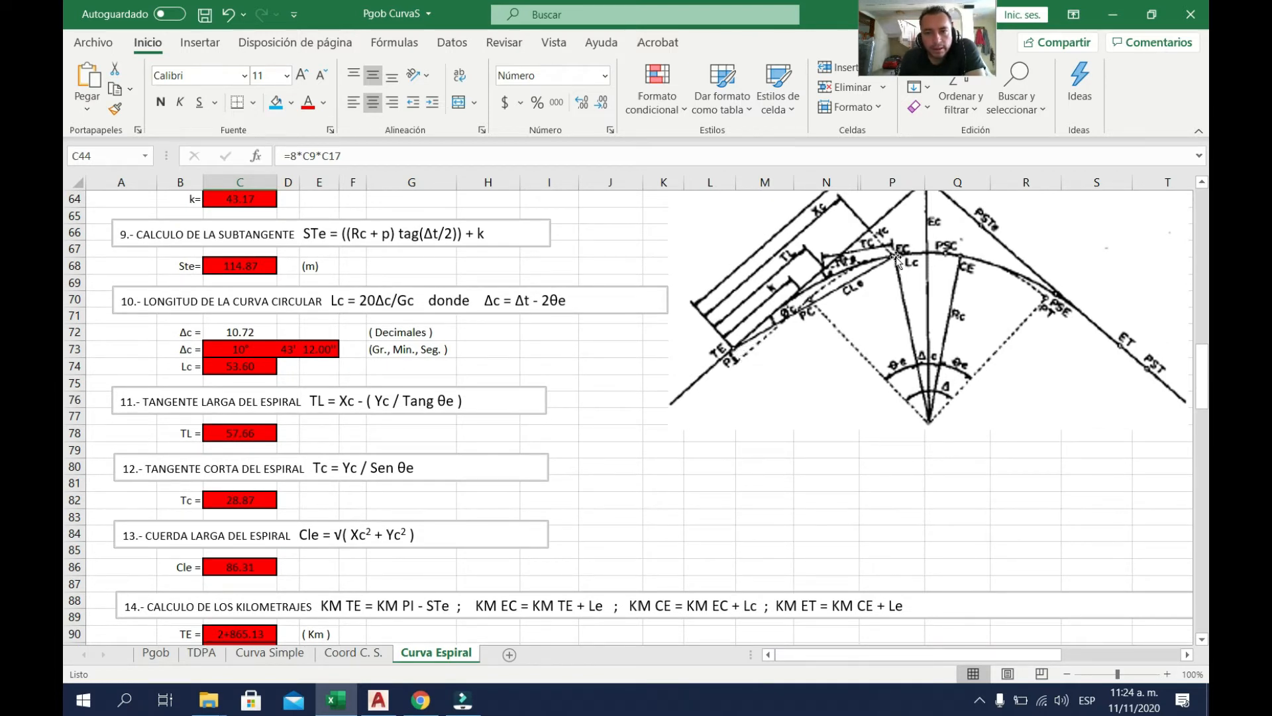
{"action": "scroll", "coordinate": [617, 427], "scroll_direction": "down", "scroll_amount": 4}
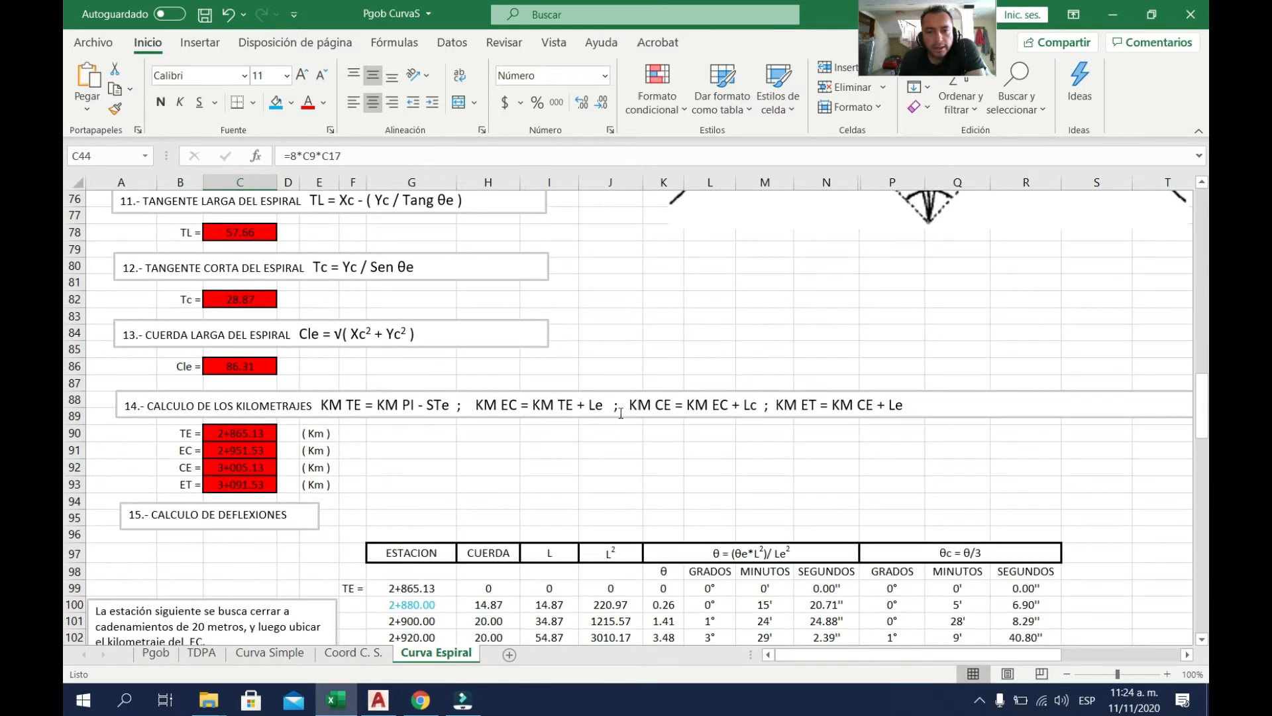
{"action": "scroll", "coordinate": [621, 412], "scroll_direction": "up", "scroll_amount": 3}
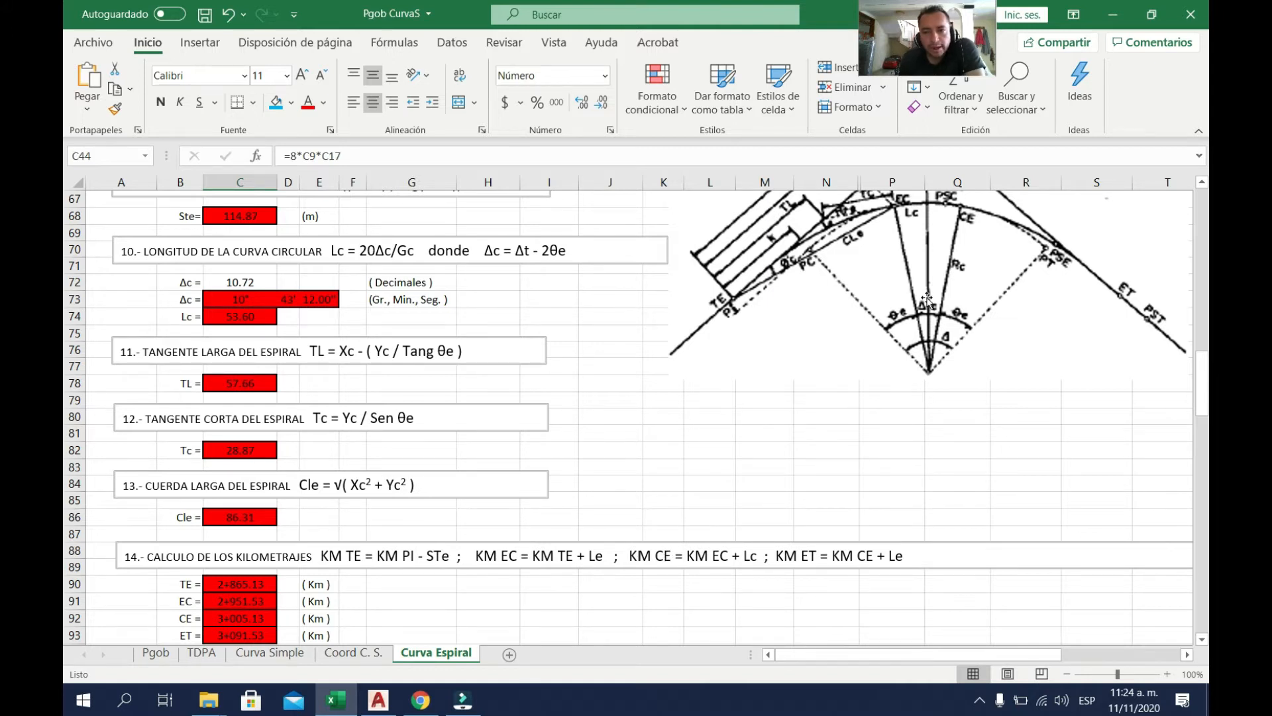
{"action": "scroll", "coordinate": [927, 302], "scroll_direction": "up", "scroll_amount": 1}
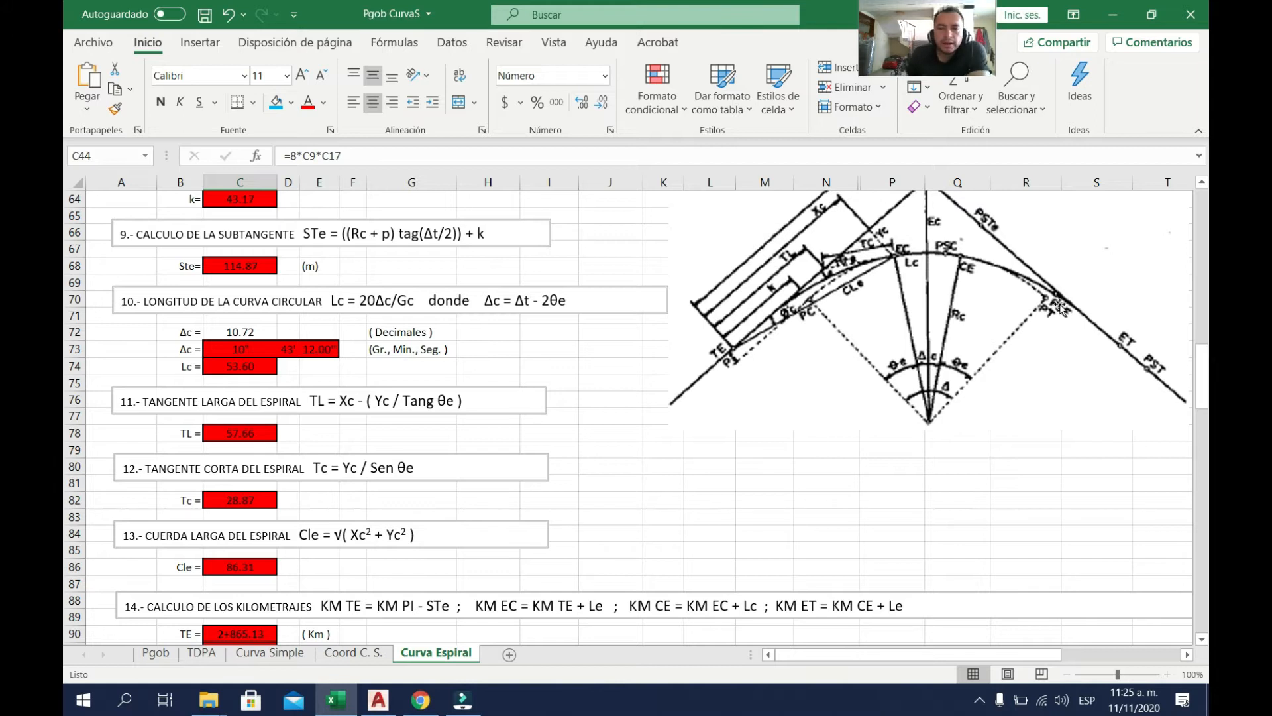
{"action": "scroll", "coordinate": [682, 469], "scroll_direction": "down", "scroll_amount": 1}
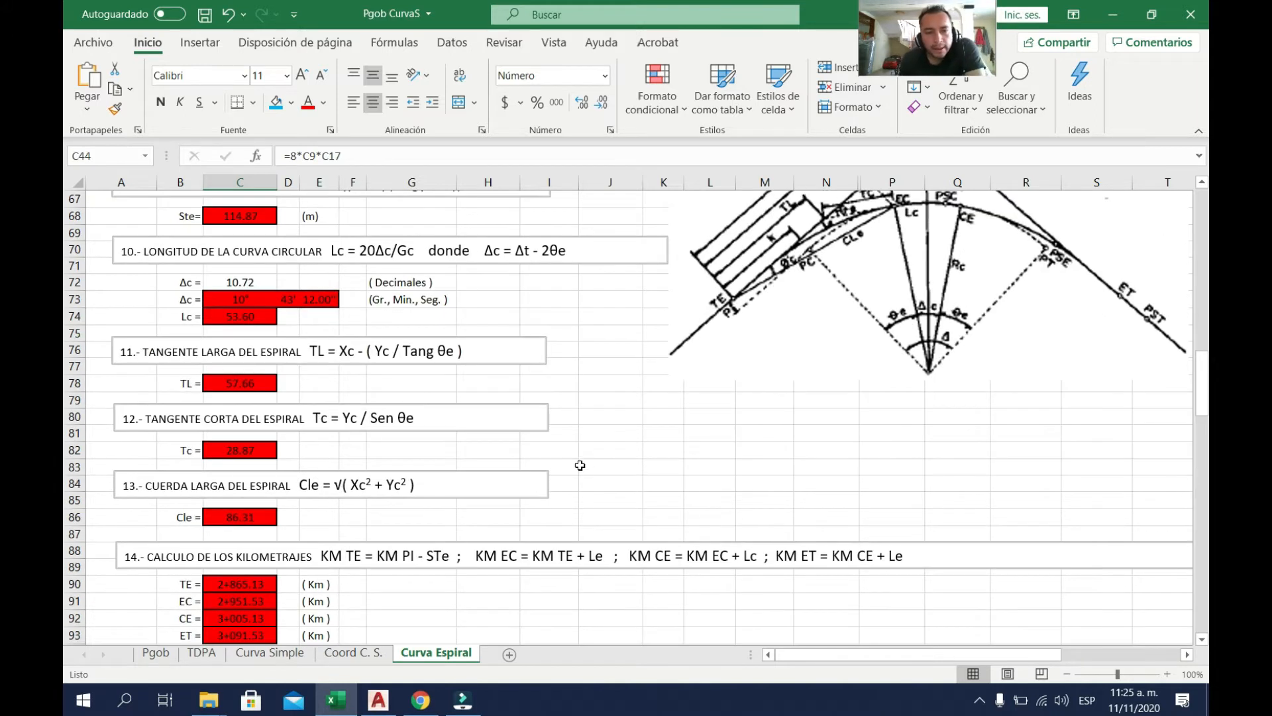
{"action": "scroll", "coordinate": [514, 484], "scroll_direction": "down", "scroll_amount": 2}
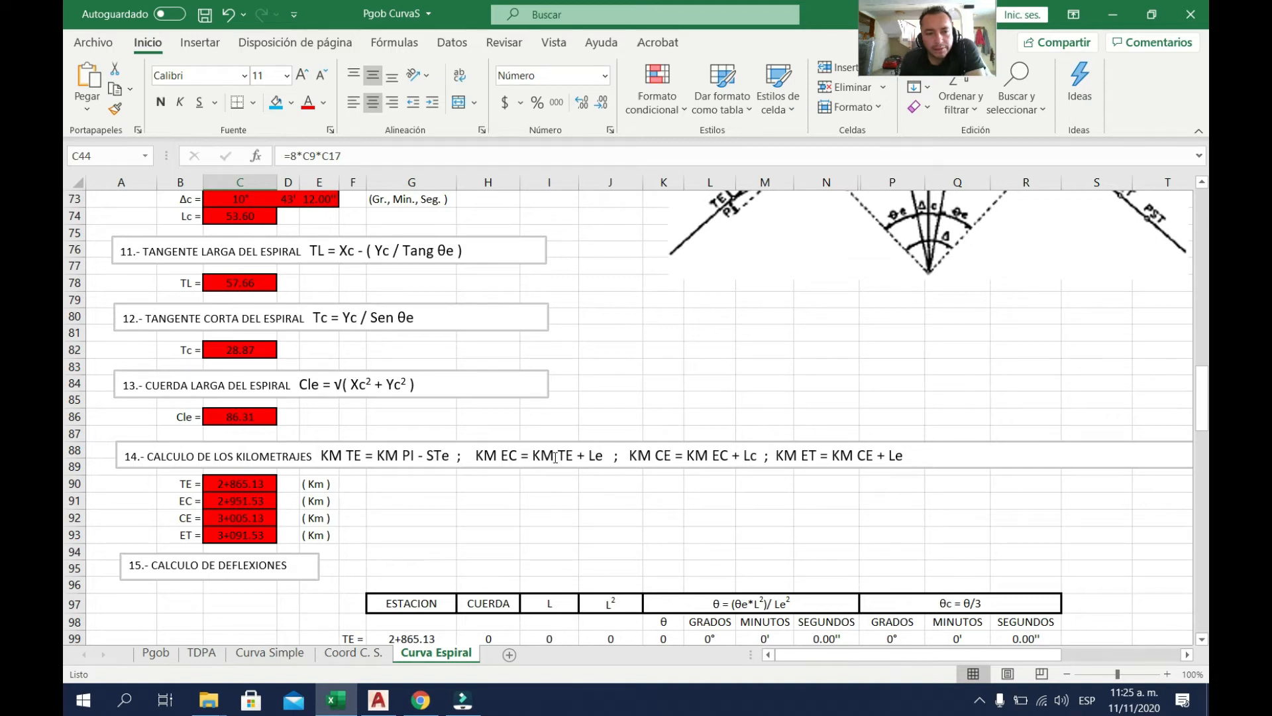
- Examine the spiral deflection table's columns from ESTACION to θc = θ/3, relating its TE-to-EC range to the curve diagram
{"action": "scroll", "coordinate": [216, 501], "scroll_direction": "down", "scroll_amount": 3}
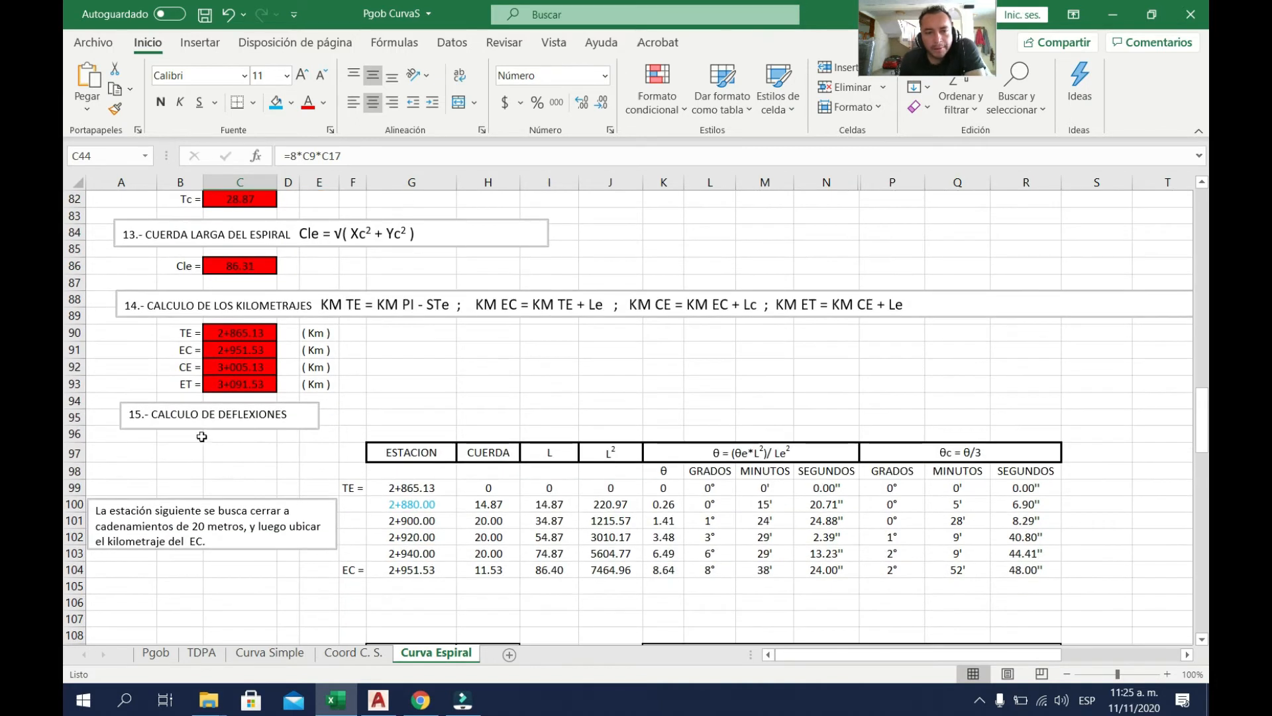
{"action": "scroll", "coordinate": [561, 476], "scroll_direction": "down", "scroll_amount": 1}
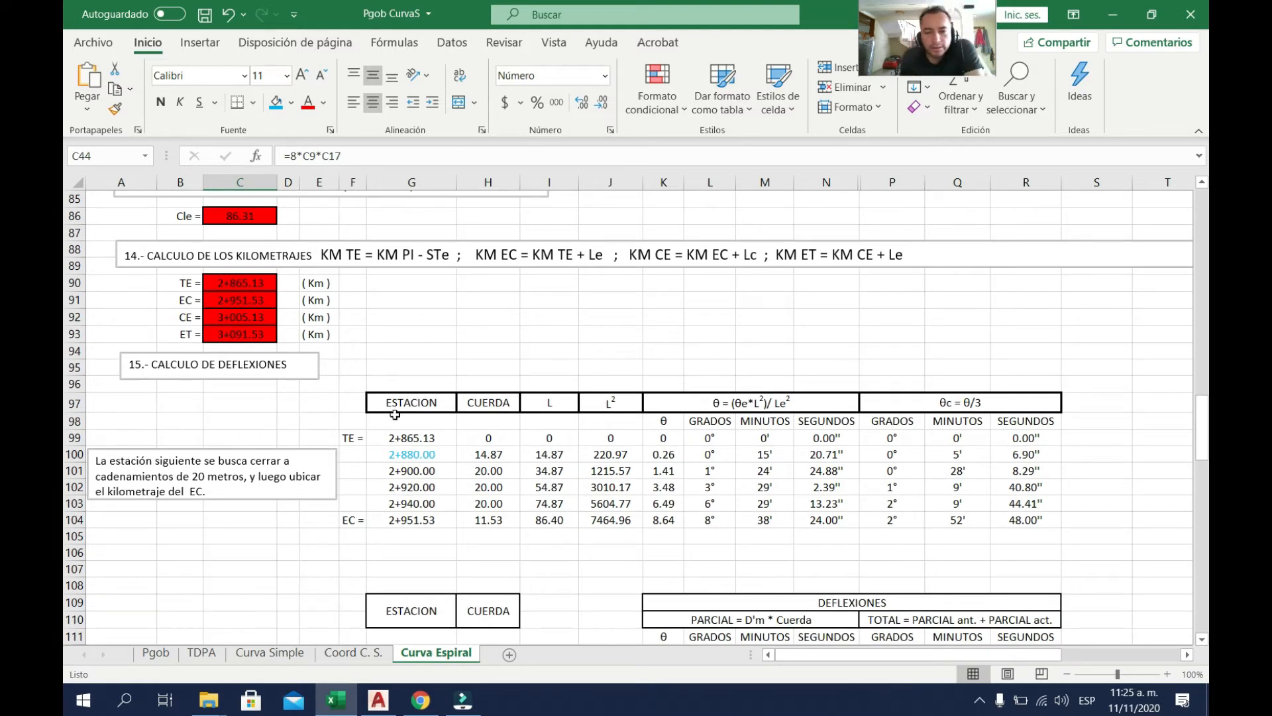
{"action": "scroll", "coordinate": [608, 478], "scroll_direction": "down", "scroll_amount": 1}
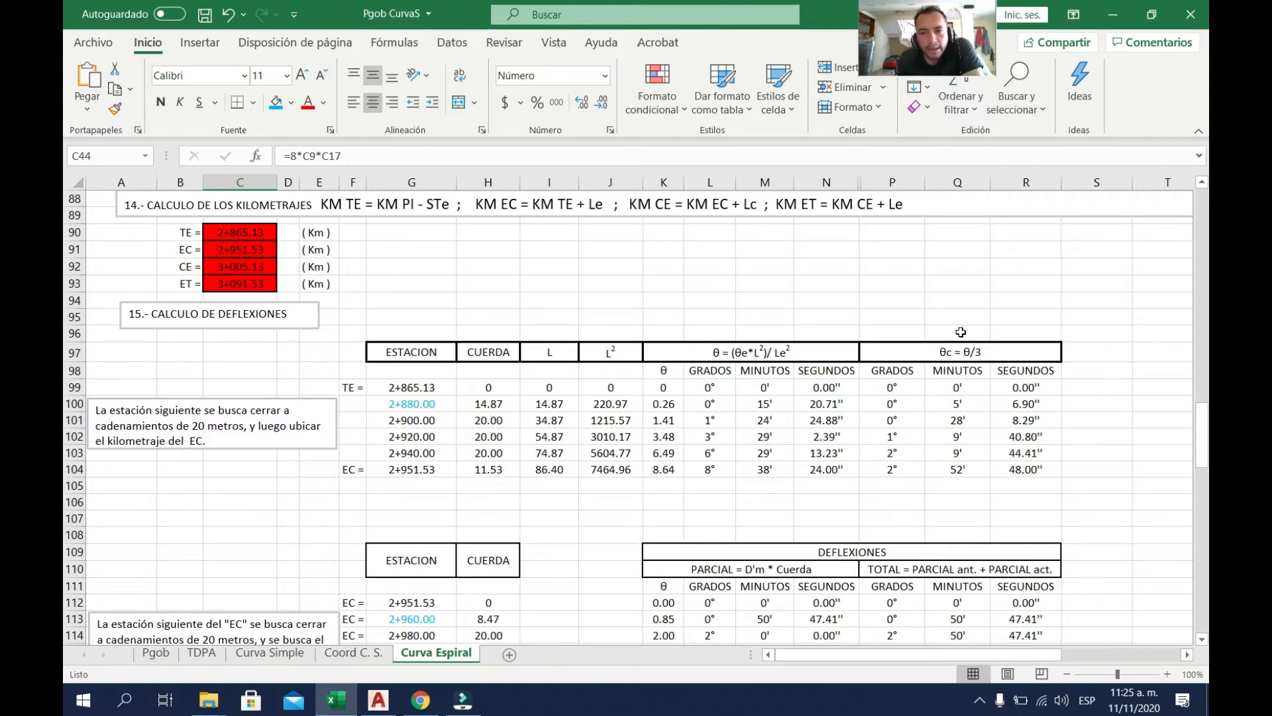
{"action": "scroll", "coordinate": [955, 368], "scroll_direction": "up", "scroll_amount": 4}
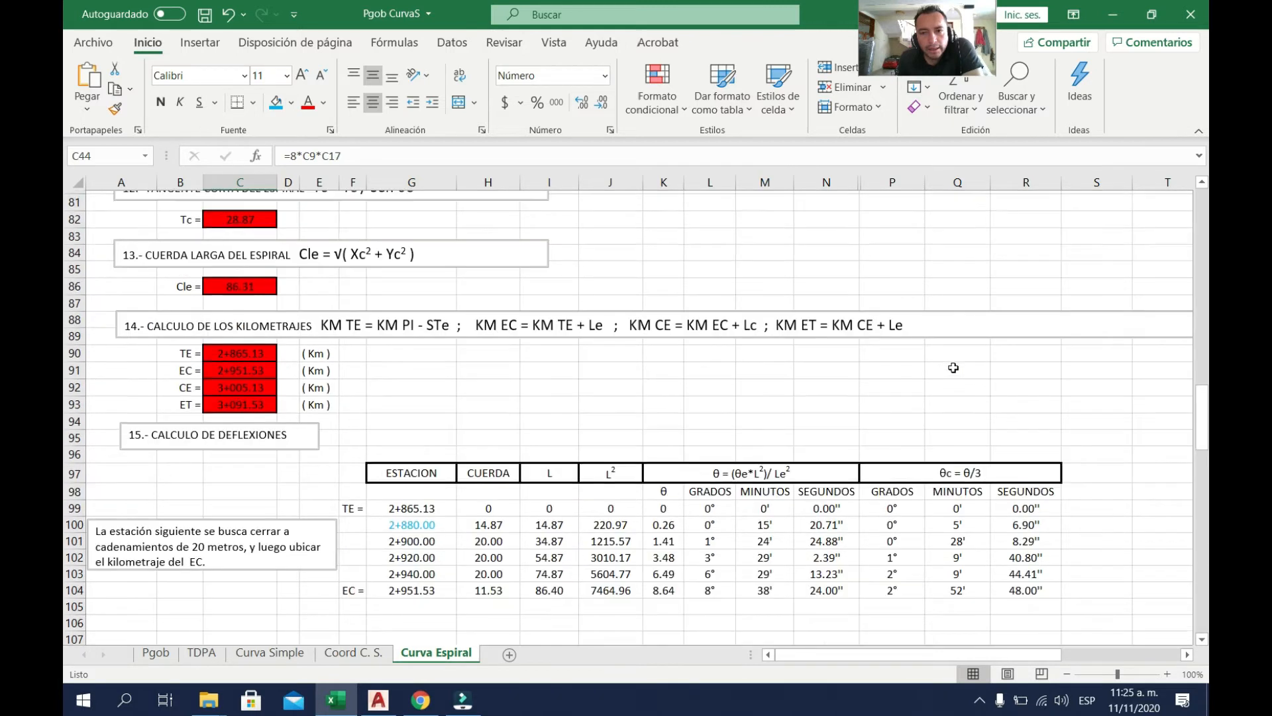
{"action": "scroll", "coordinate": [955, 368], "scroll_direction": "up", "scroll_amount": 3}
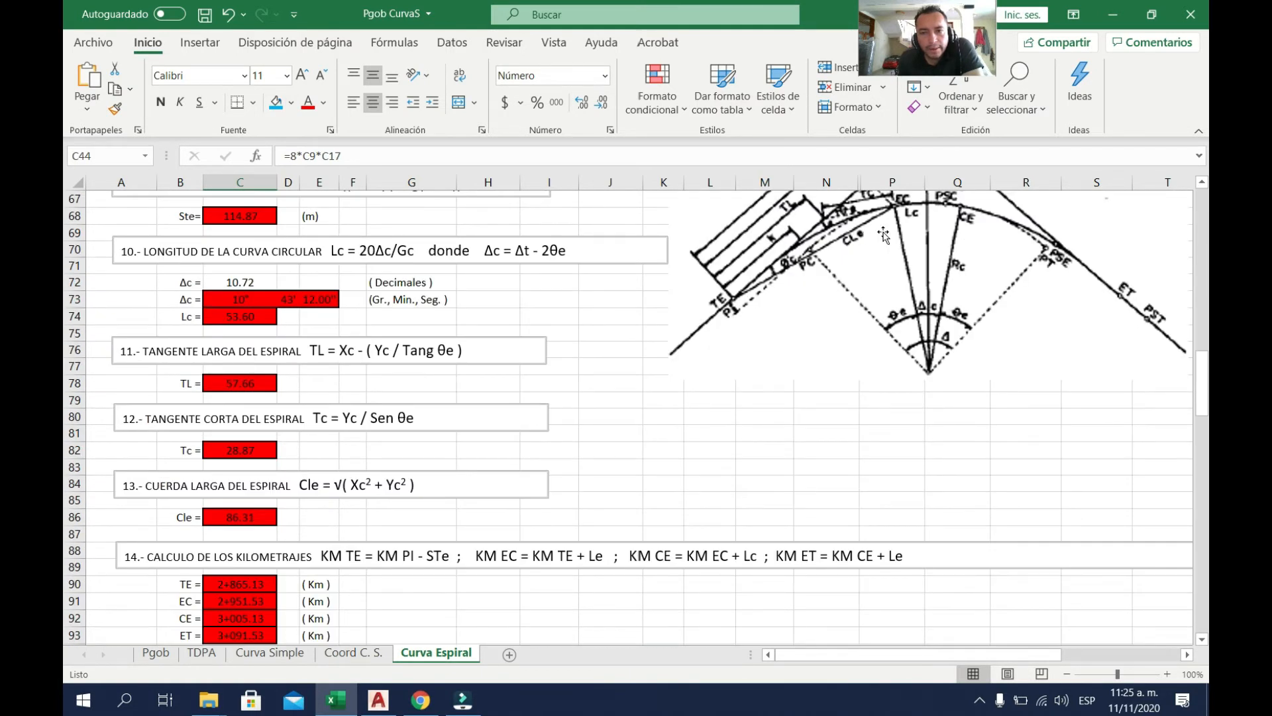
{"action": "scroll", "coordinate": [877, 234], "scroll_direction": "down", "scroll_amount": 3}
{"action": "scroll", "coordinate": [873, 240], "scroll_direction": "down", "scroll_amount": 3}
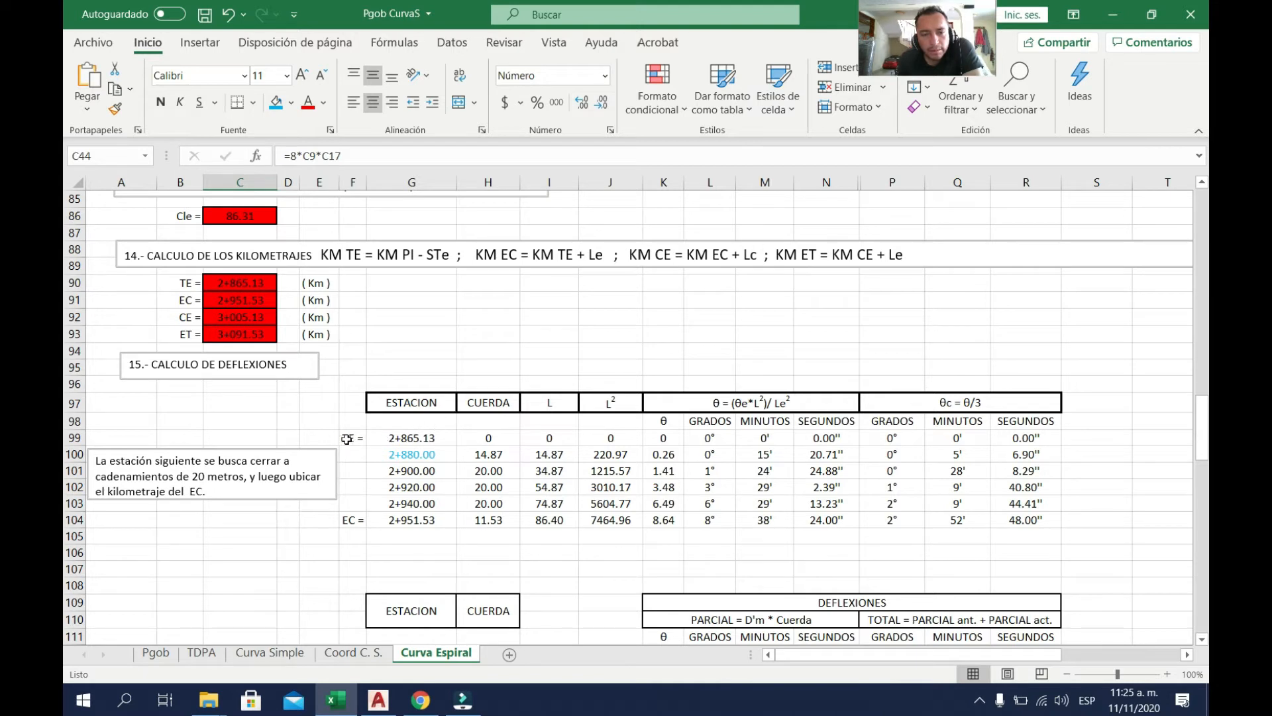
- Inspect the TE station reference in G99 and the first chord formula in H100 of the spiral deflection table
{"action": "left_click", "coordinate": [400, 437]}
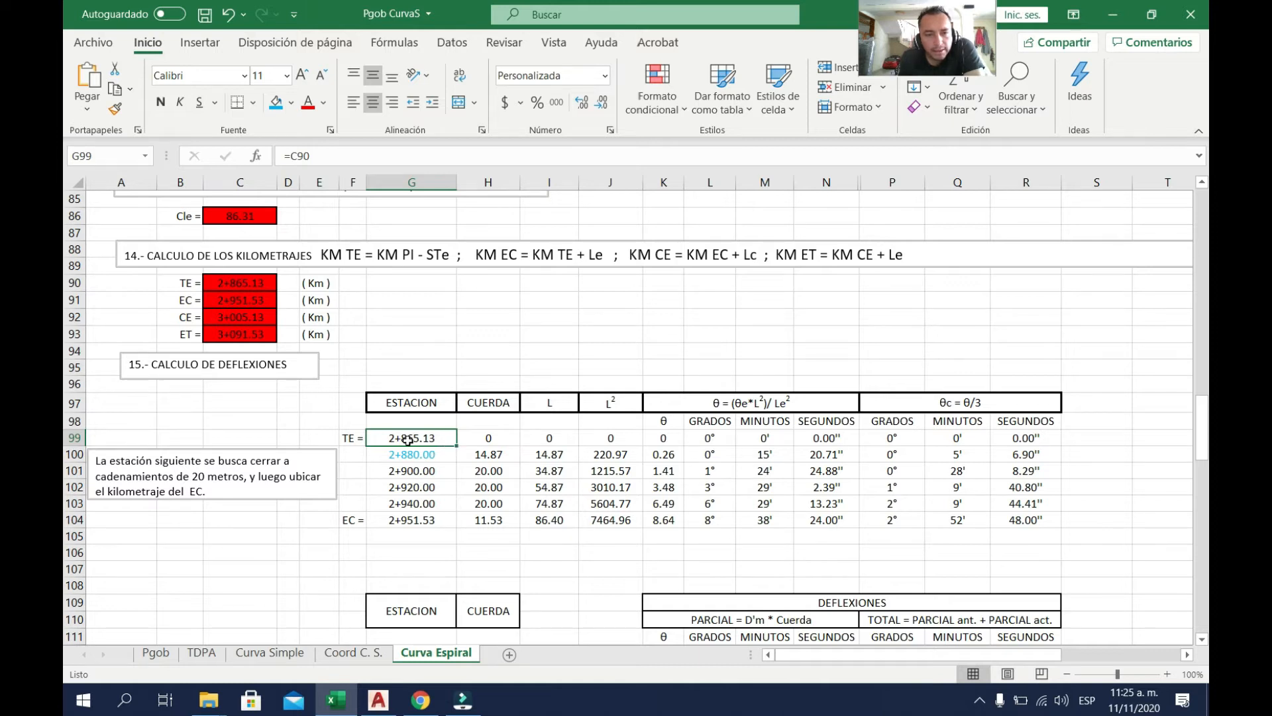
{"action": "scroll", "coordinate": [408, 441], "scroll_direction": "up", "scroll_amount": 2}
{"action": "scroll", "coordinate": [411, 447], "scroll_direction": "down", "scroll_amount": 1}
{"action": "scroll", "coordinate": [419, 466], "scroll_direction": "down", "scroll_amount": 1}
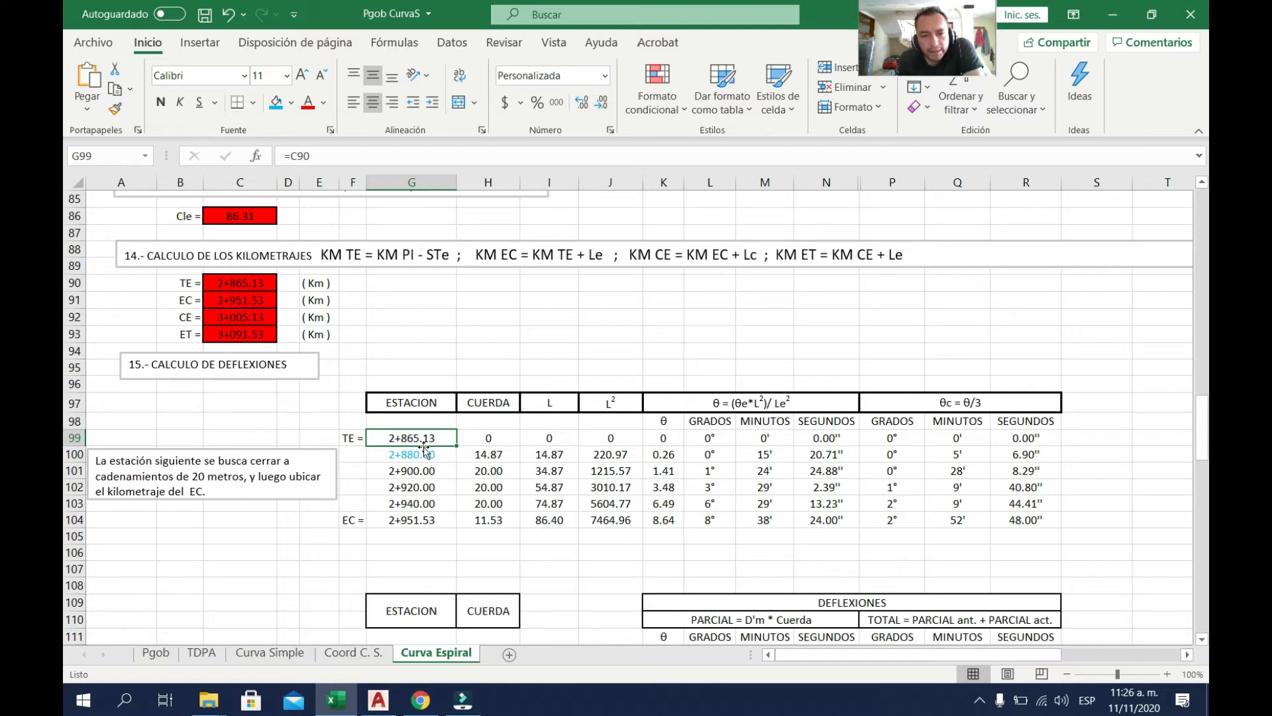
{"action": "left_click", "coordinate": [488, 458]}
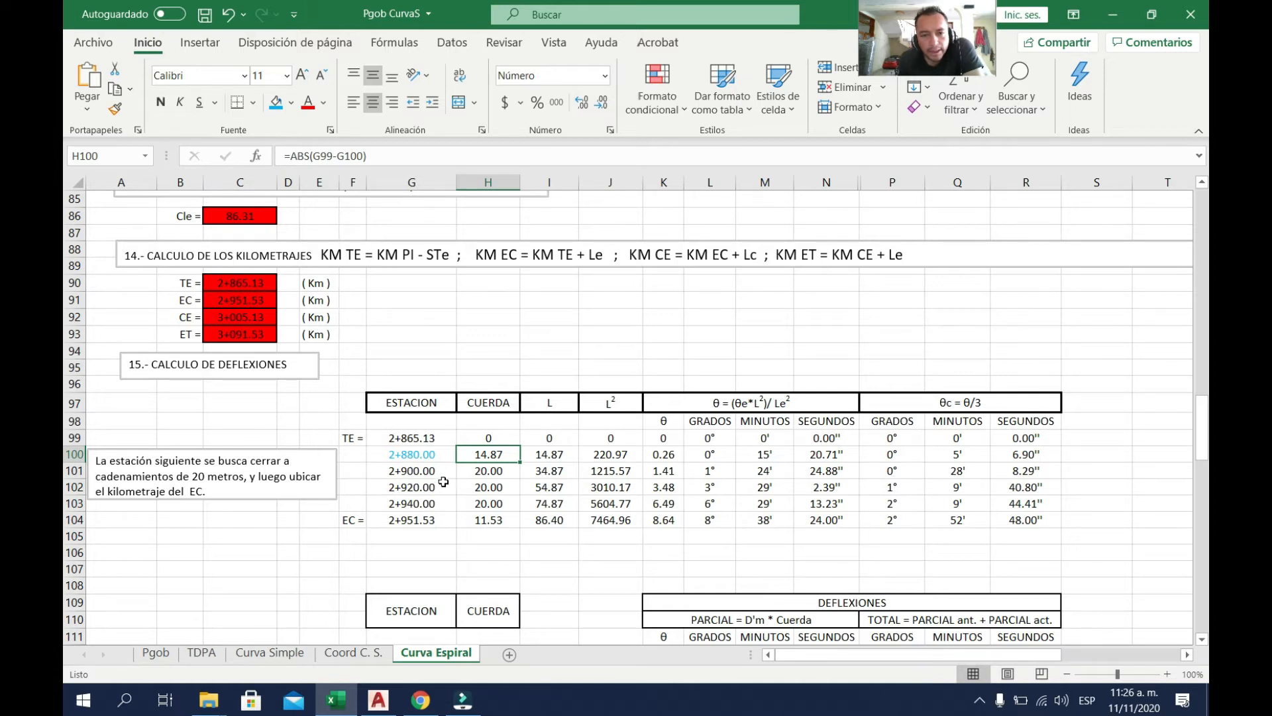
- Inspect the chord, L and L² formulas in the EC row of the first spiral deflection table, relating them to θ = (θe*L²)/Le²
{"action": "left_click", "coordinate": [500, 523]}
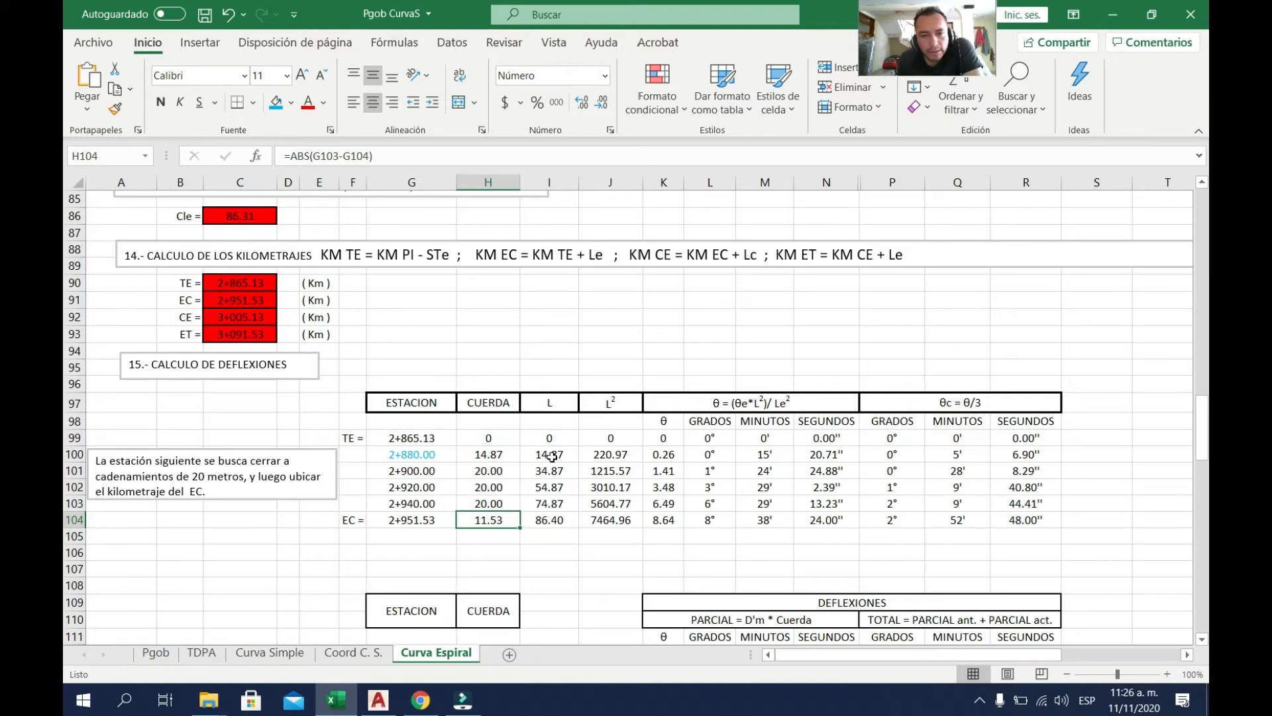
{"action": "left_click", "coordinate": [565, 525]}
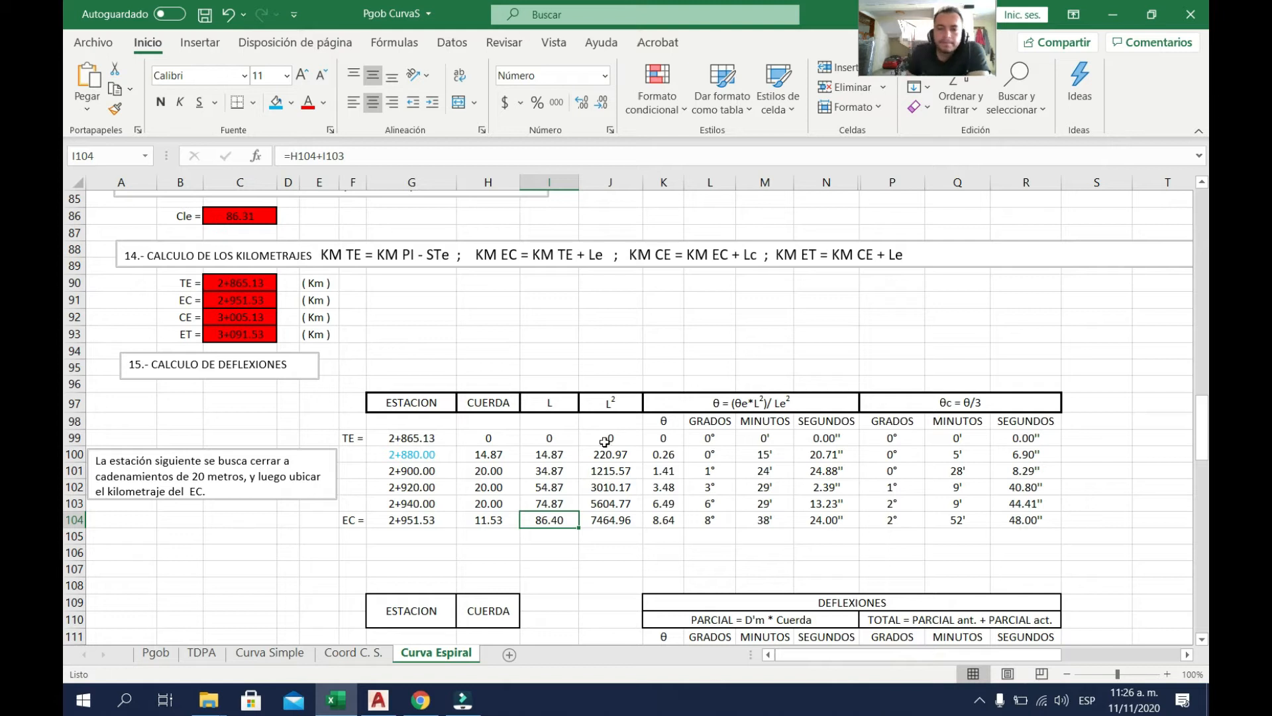
{"action": "left_click_drag", "start_coordinate": [609, 441], "coordinate": [609, 522]}
{"action": "left_click", "coordinate": [760, 423]}
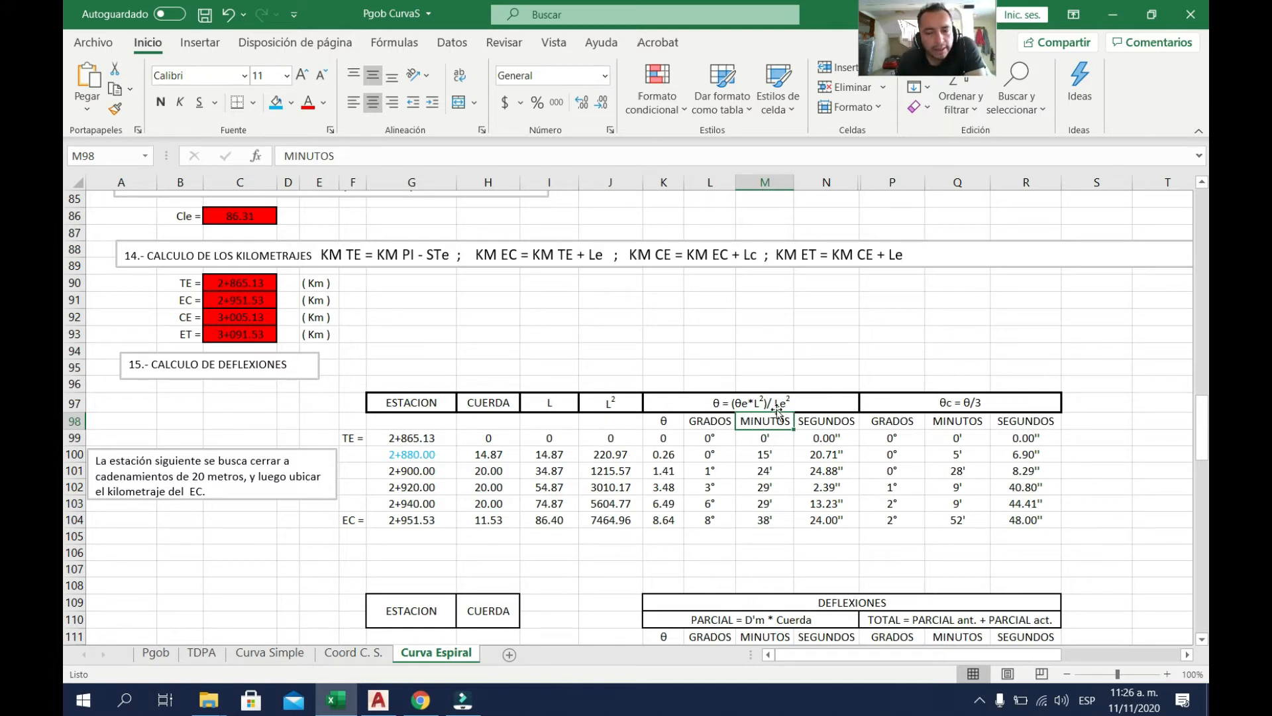
{"action": "left_click", "coordinate": [557, 522]}
{"action": "left_click", "coordinate": [615, 527]}
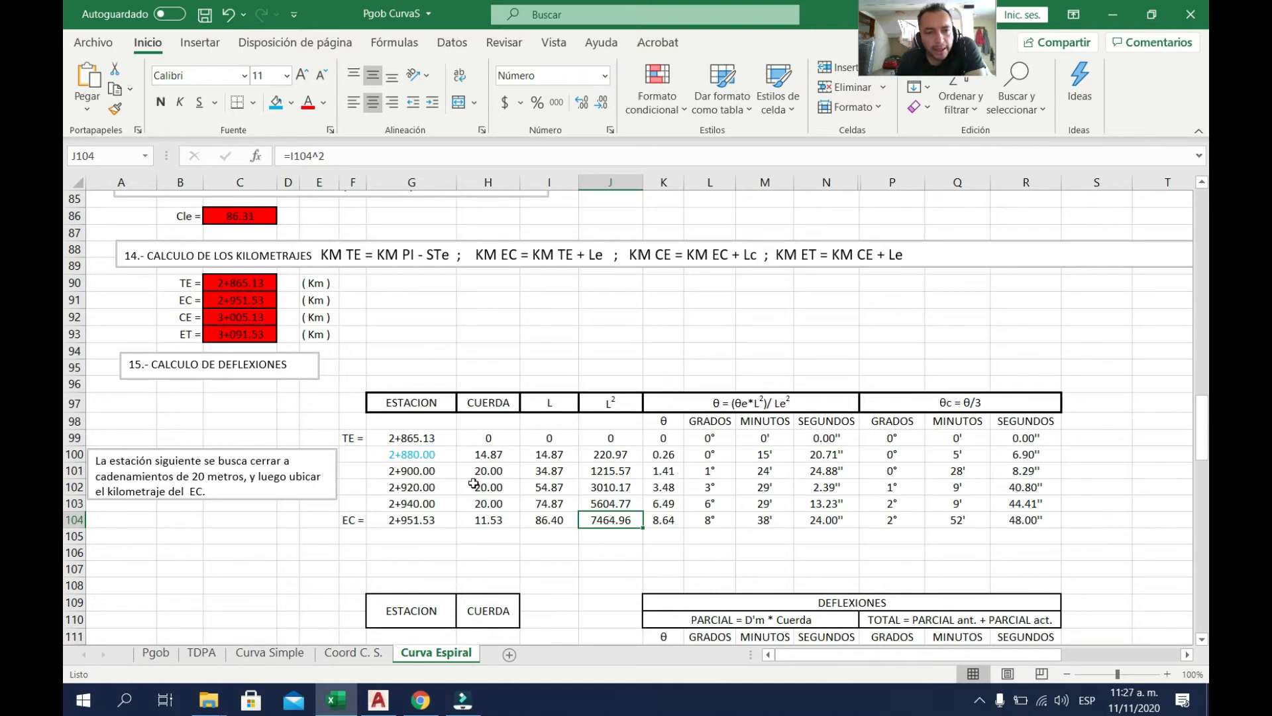
- Check the spiral angle θe in section 6 against θ in the EC row of the first spiral deflection table
{"action": "scroll", "coordinate": [359, 462], "scroll_direction": "up", "scroll_amount": 11}
{"action": "scroll", "coordinate": [359, 462], "scroll_direction": "up", "scroll_amount": 4}
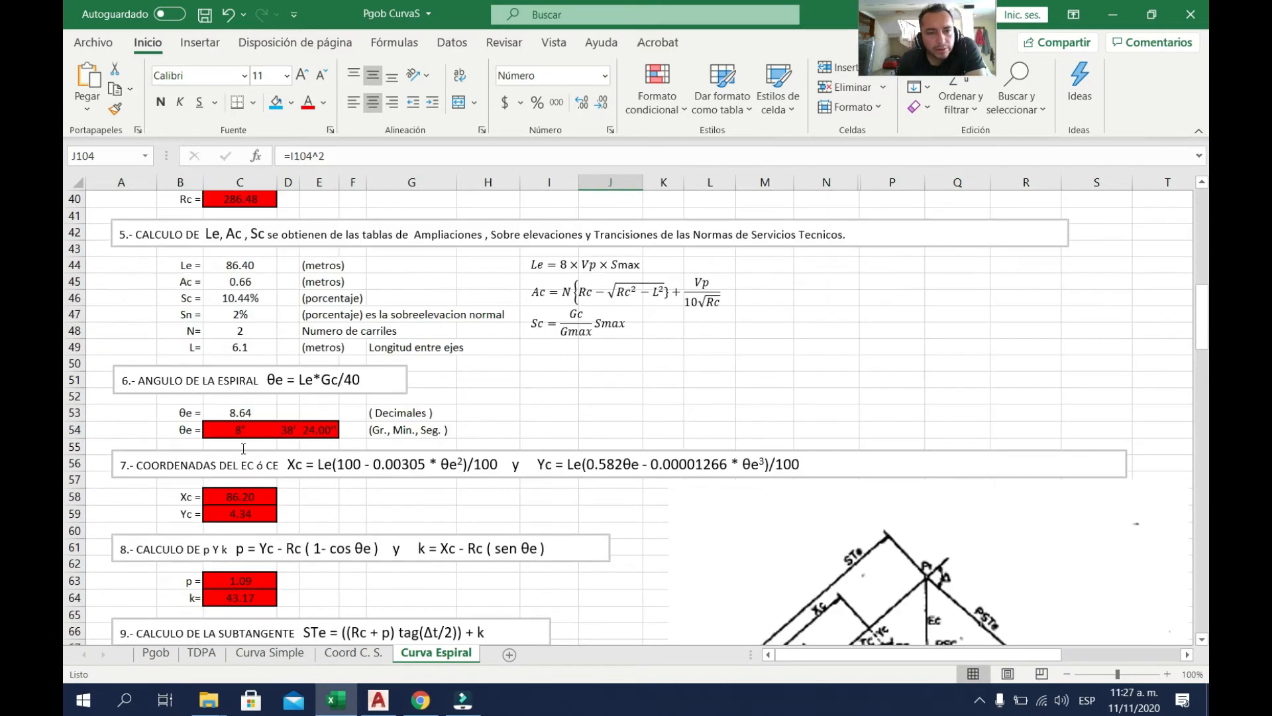
{"action": "scroll", "coordinate": [367, 424], "scroll_direction": "down", "scroll_amount": 14}
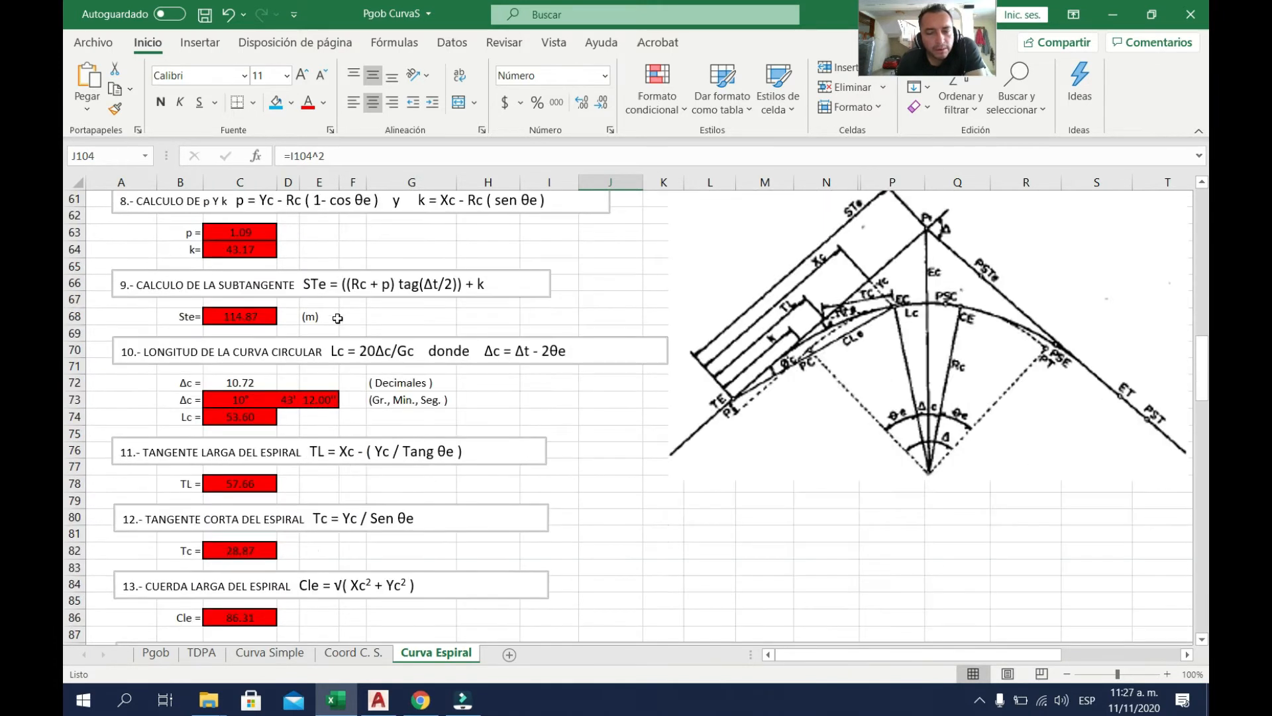
{"action": "scroll", "coordinate": [361, 346], "scroll_direction": "down", "scroll_amount": 2}
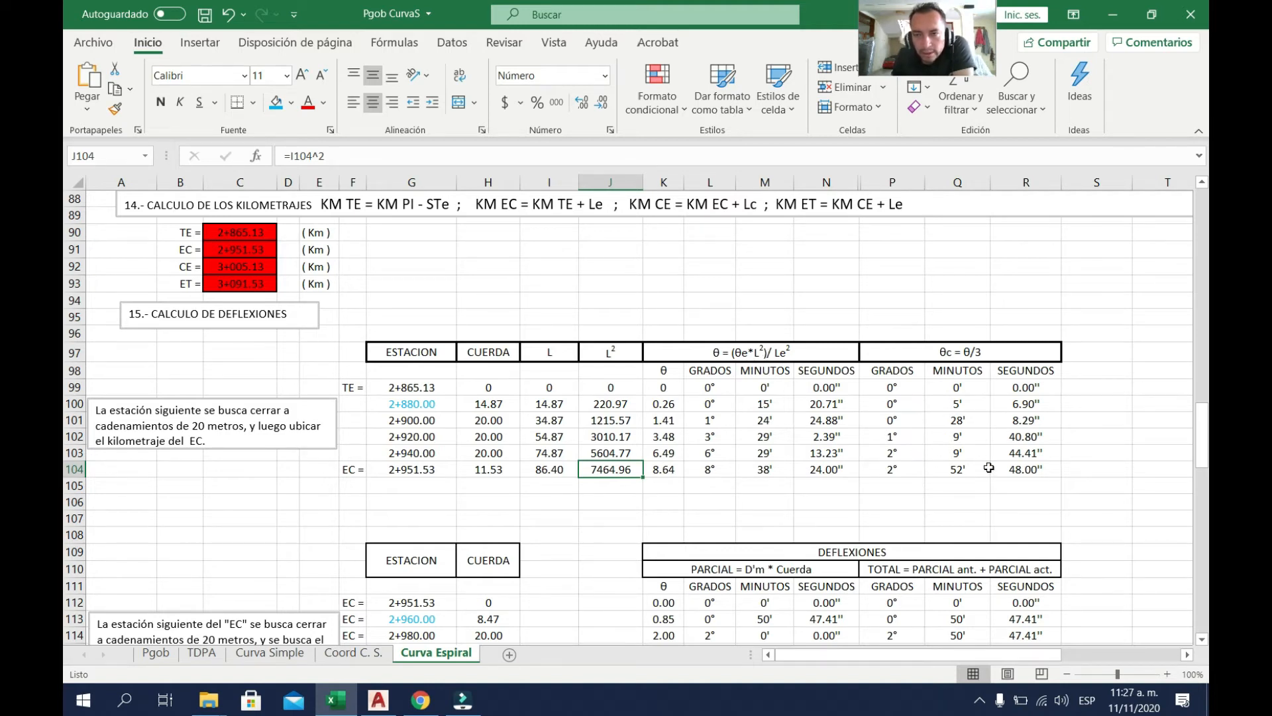
- Delete the repeated EC labels in F113:F115 beside the intermediate stations of the circular curve deflection table
{"action": "scroll", "coordinate": [537, 412], "scroll_direction": "down", "scroll_amount": 2}
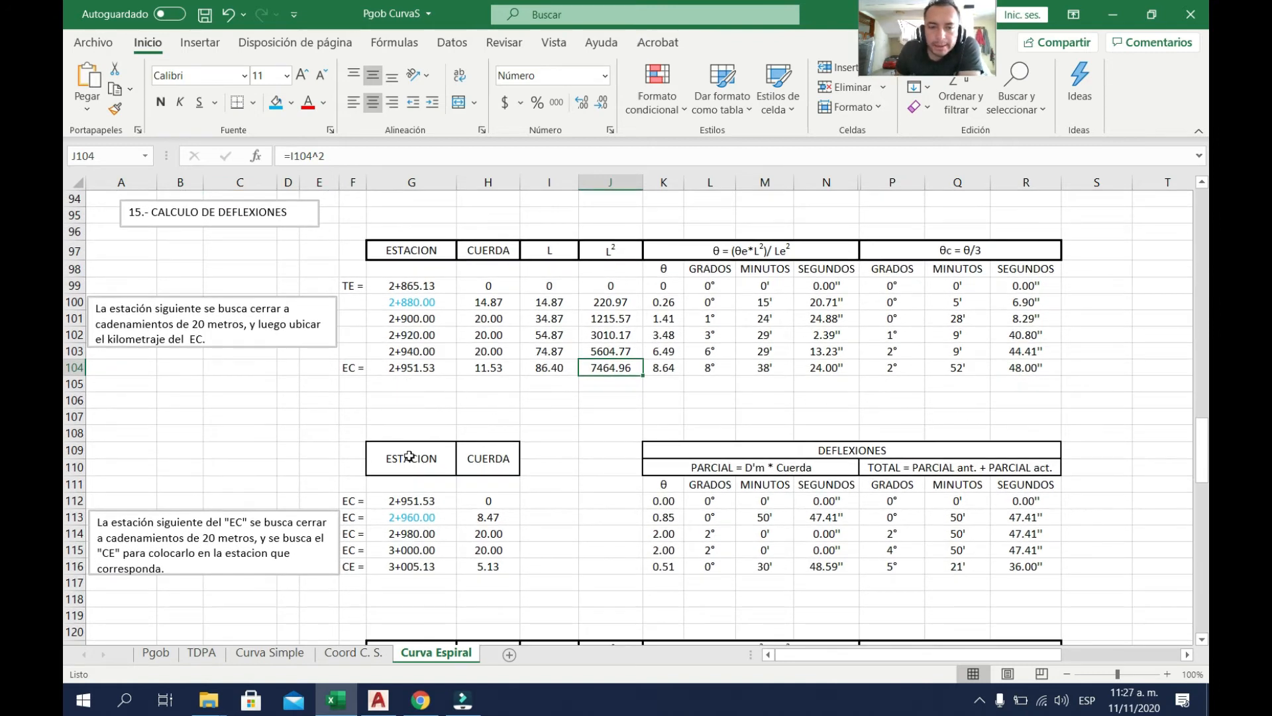
{"action": "scroll", "coordinate": [451, 453], "scroll_direction": "down", "scroll_amount": 1}
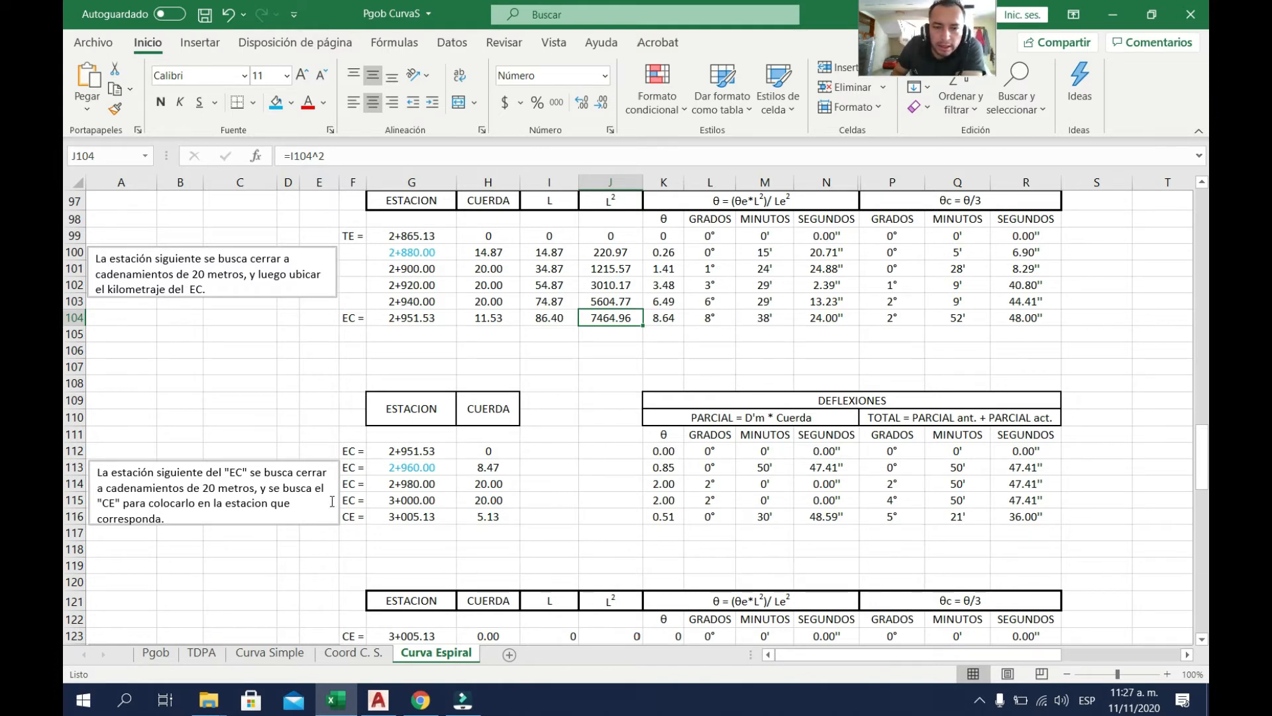
{"action": "left_click_drag", "start_coordinate": [352, 468], "coordinate": [352, 499]}
{"action": "key", "text": "Delete"}
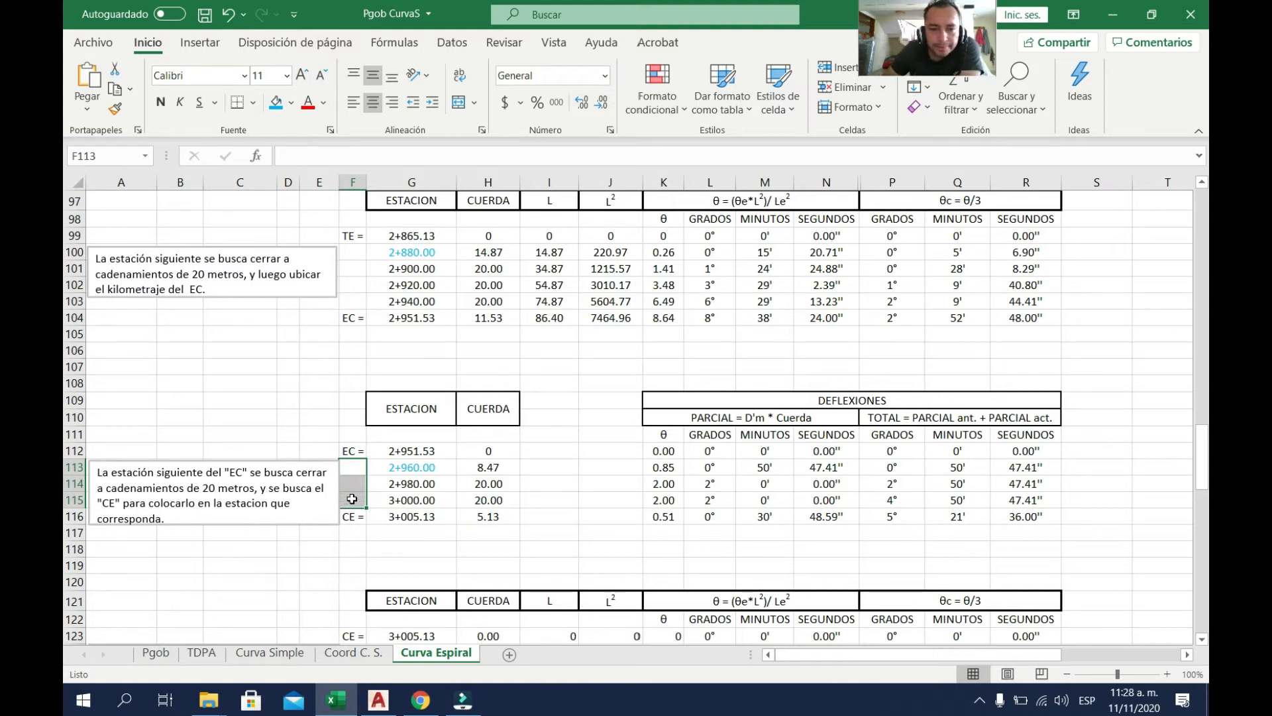
{"action": "left_click", "coordinate": [537, 439]}
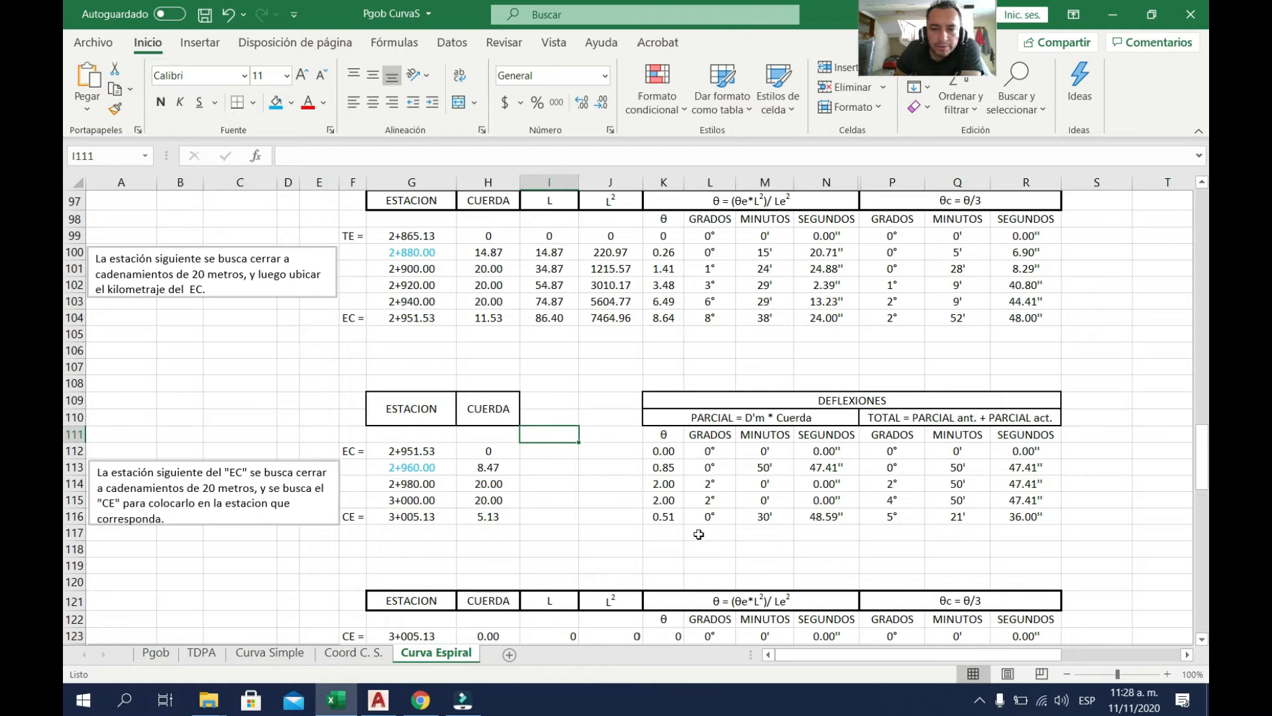
- Look up the D'm value under D'm = 1.5 Gc and relate it to the circular curve's partial deflection formula
{"action": "scroll", "coordinate": [237, 530], "scroll_direction": "up", "scroll_amount": 20}
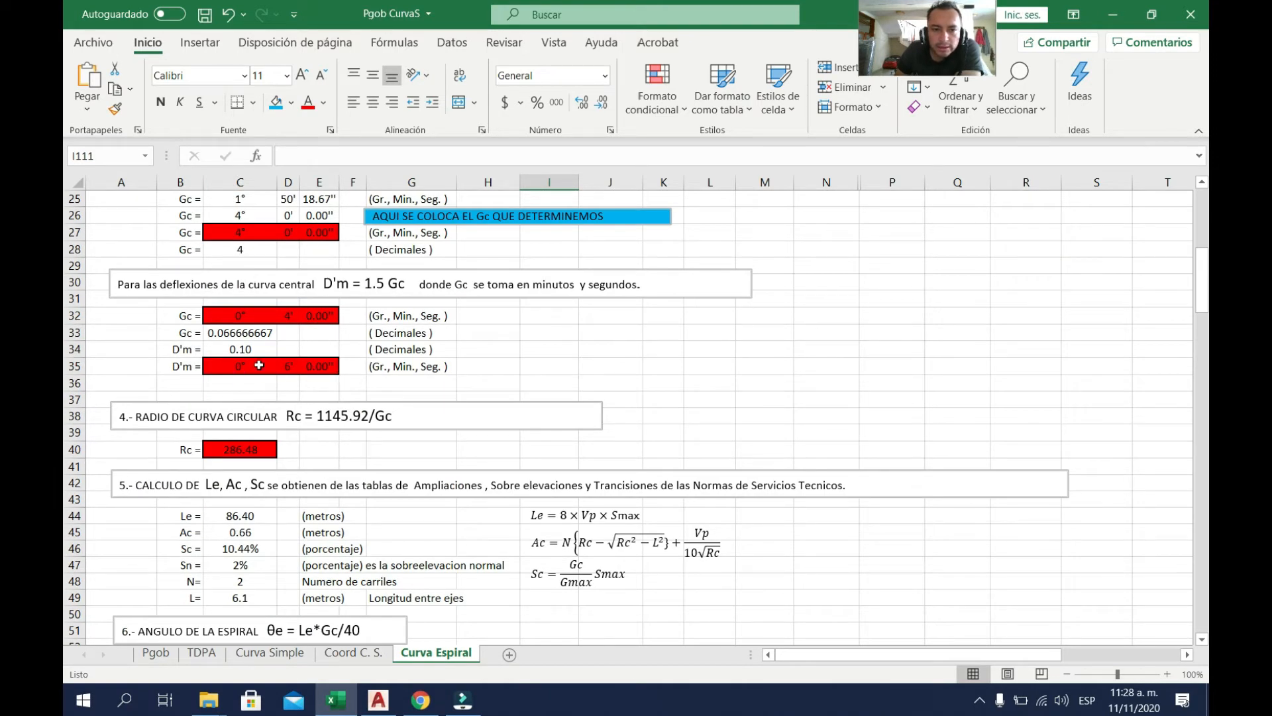
{"action": "scroll", "coordinate": [278, 370], "scroll_direction": "down", "scroll_amount": 16}
{"action": "scroll", "coordinate": [390, 391], "scroll_direction": "down", "scroll_amount": 10}
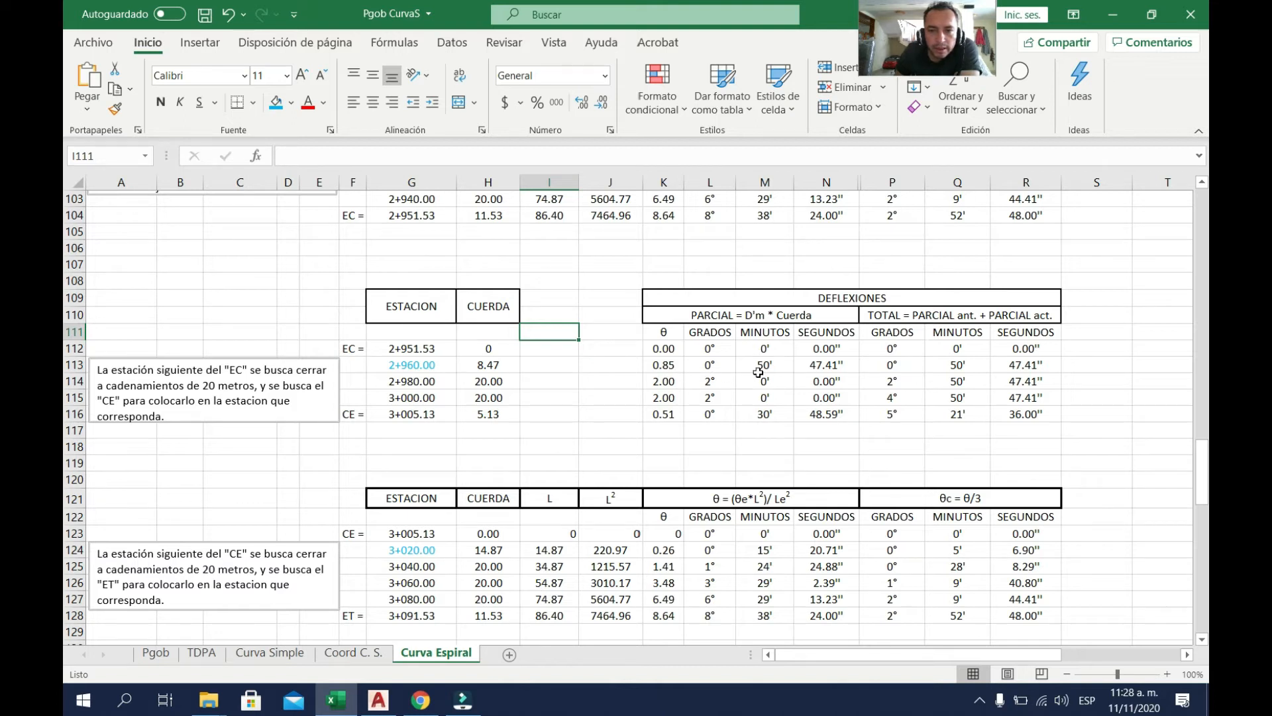
- Examine how the partial deflections accumulate into the total deflections from EC to CE in the circular curve table
{"action": "left_click", "coordinate": [829, 363]}
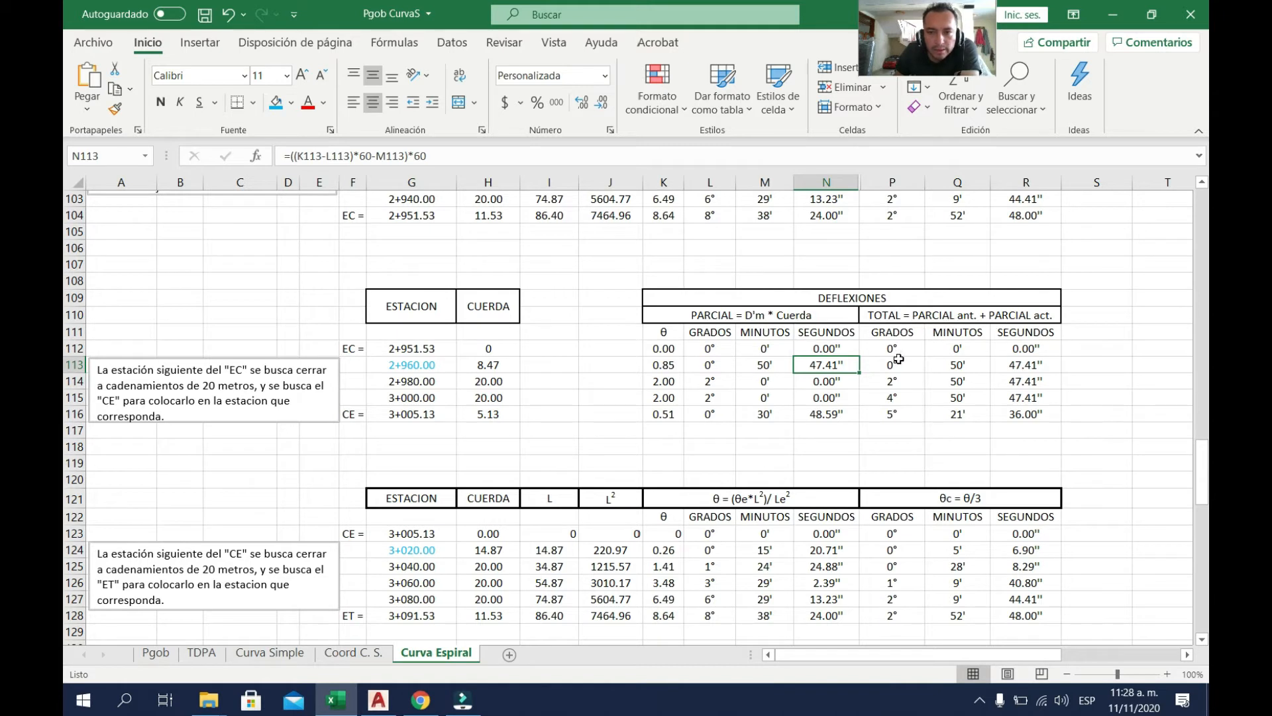
{"action": "left_click", "coordinate": [1003, 350]}
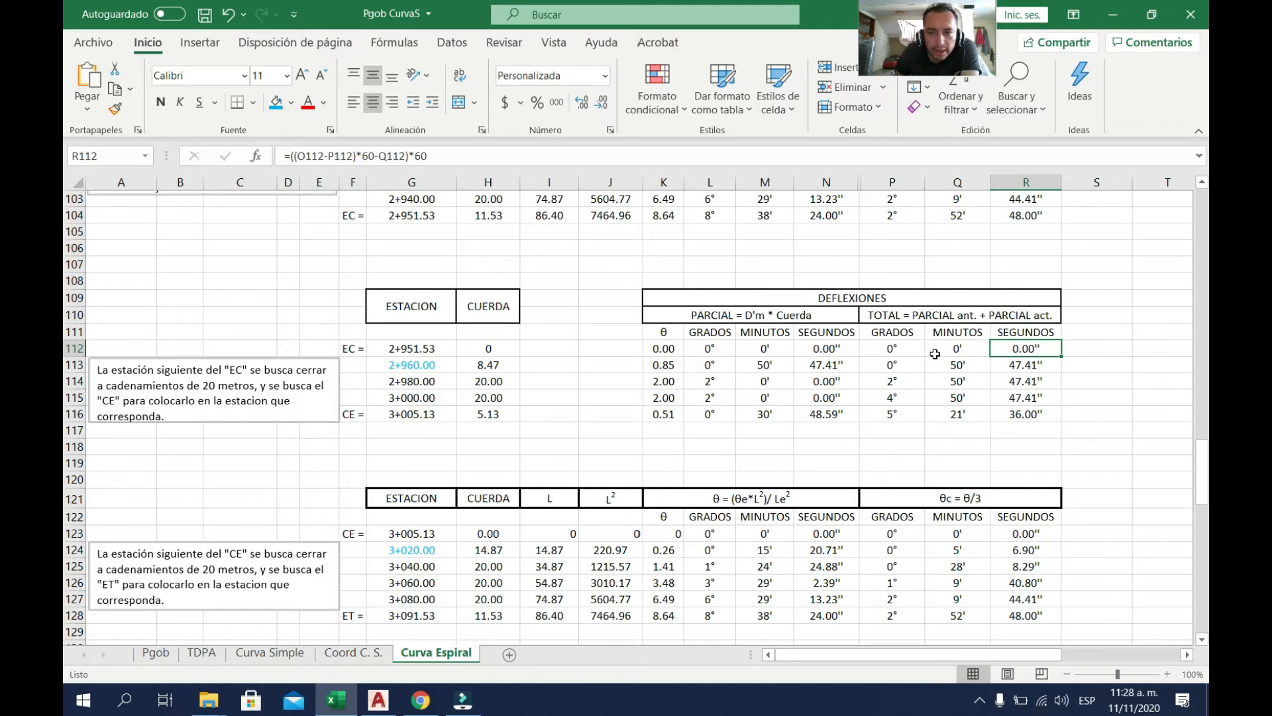
{"action": "left_click", "coordinate": [845, 365]}
{"action": "left_click_drag", "start_coordinate": [898, 366], "coordinate": [1047, 367]}
{"action": "left_click", "coordinate": [824, 381]}
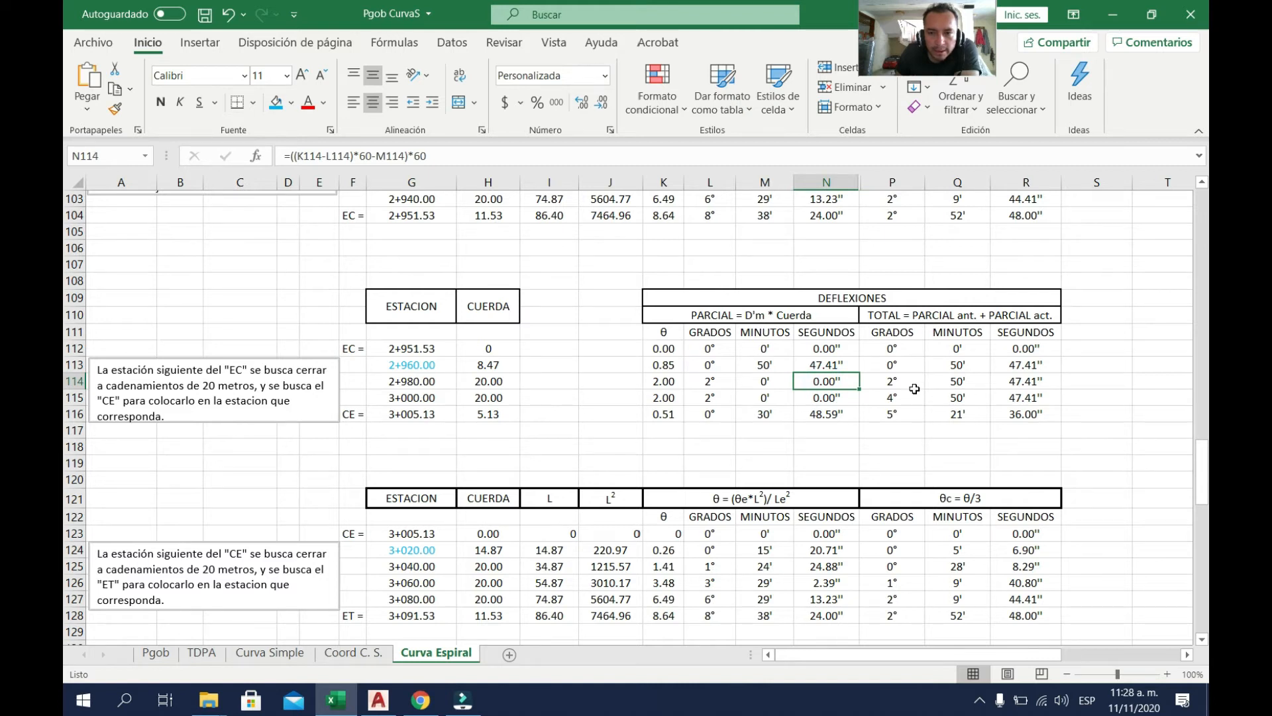
{"action": "left_click_drag", "start_coordinate": [891, 414], "coordinate": [1020, 417]}
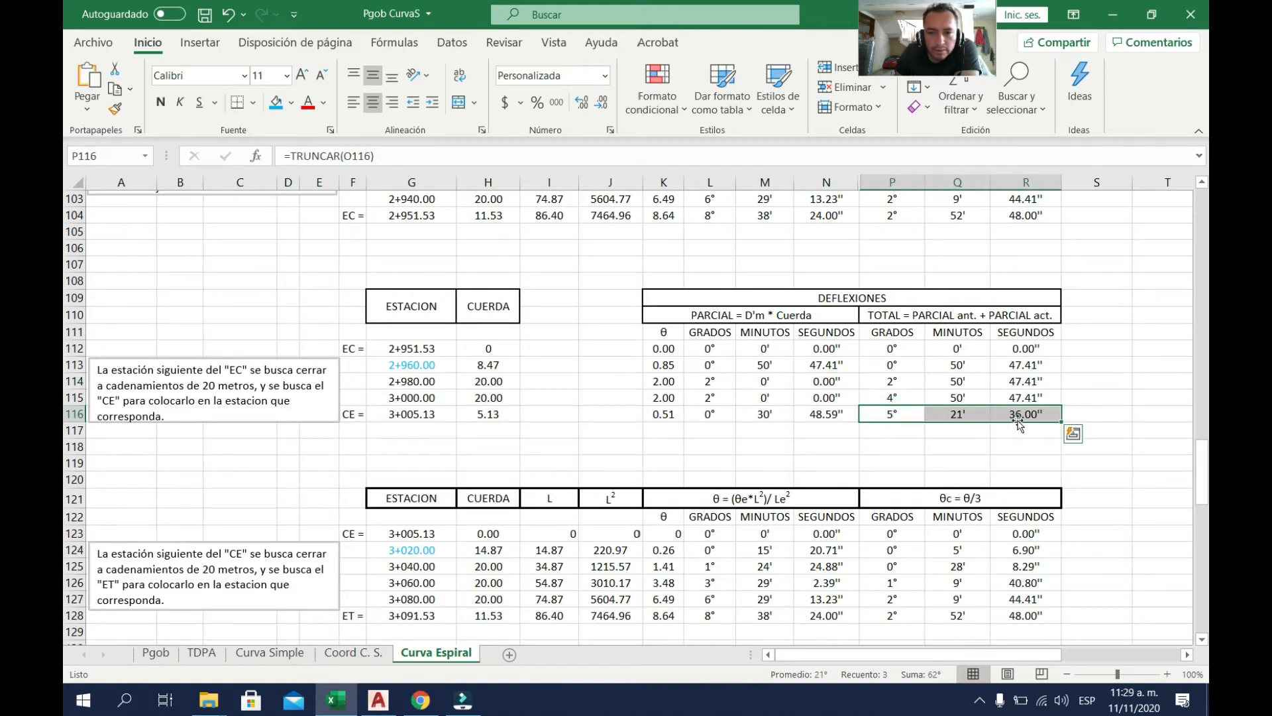
{"action": "left_click", "coordinate": [1084, 417]}
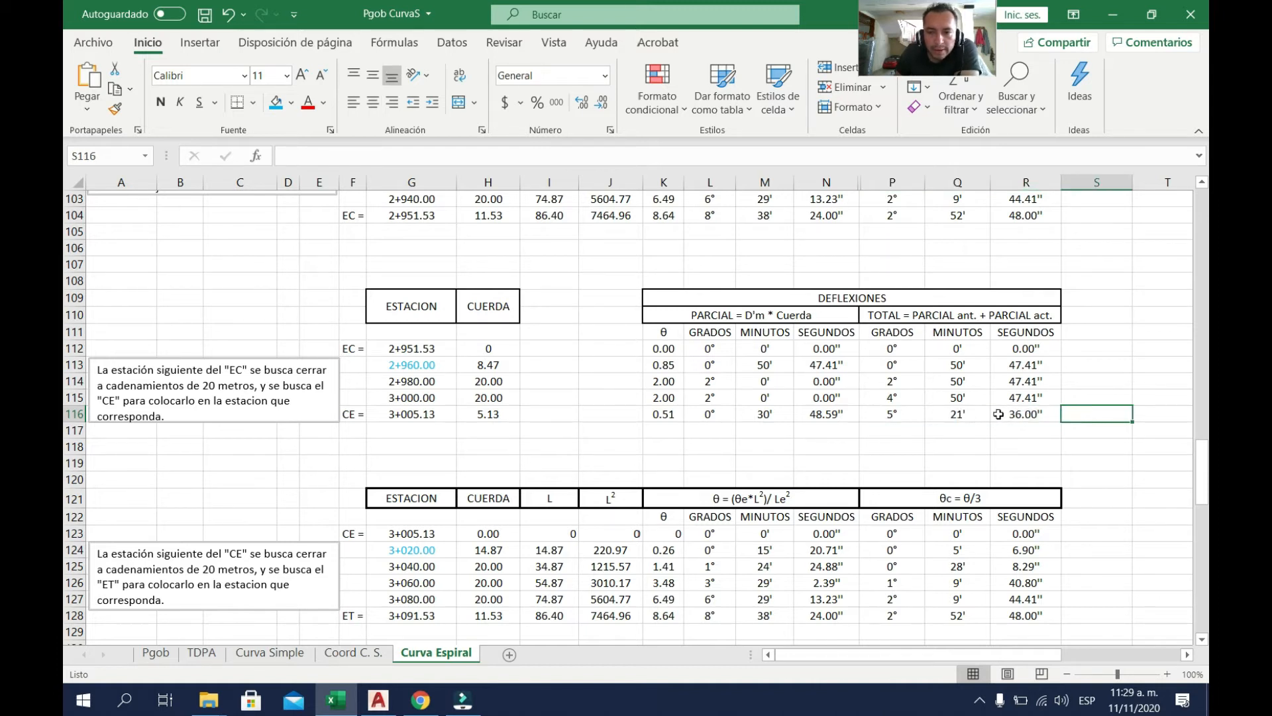
- Compare the total deflection at CE in row 116 with the central angle Δc in section 10
{"action": "scroll", "coordinate": [298, 464], "scroll_direction": "up", "scroll_amount": 12}
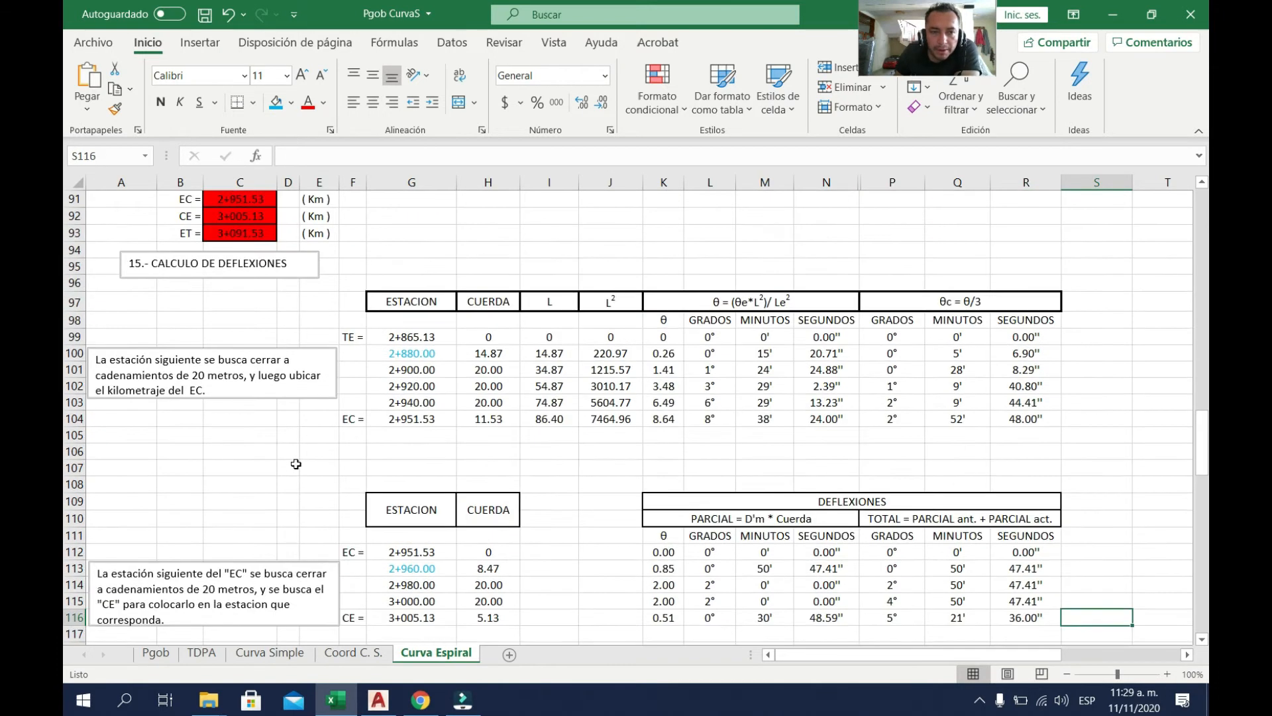
{"action": "scroll", "coordinate": [298, 464], "scroll_direction": "up", "scroll_amount": 3}
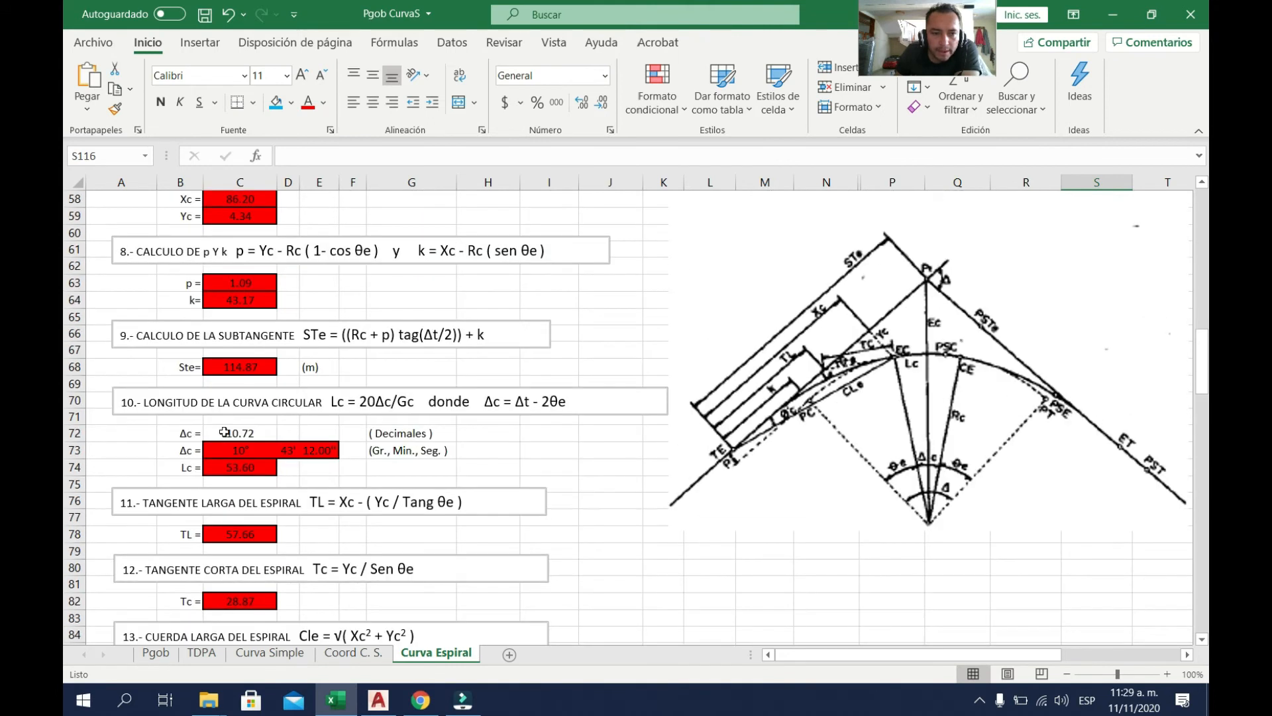
{"action": "scroll", "coordinate": [202, 464], "scroll_direction": "down", "scroll_amount": 1}
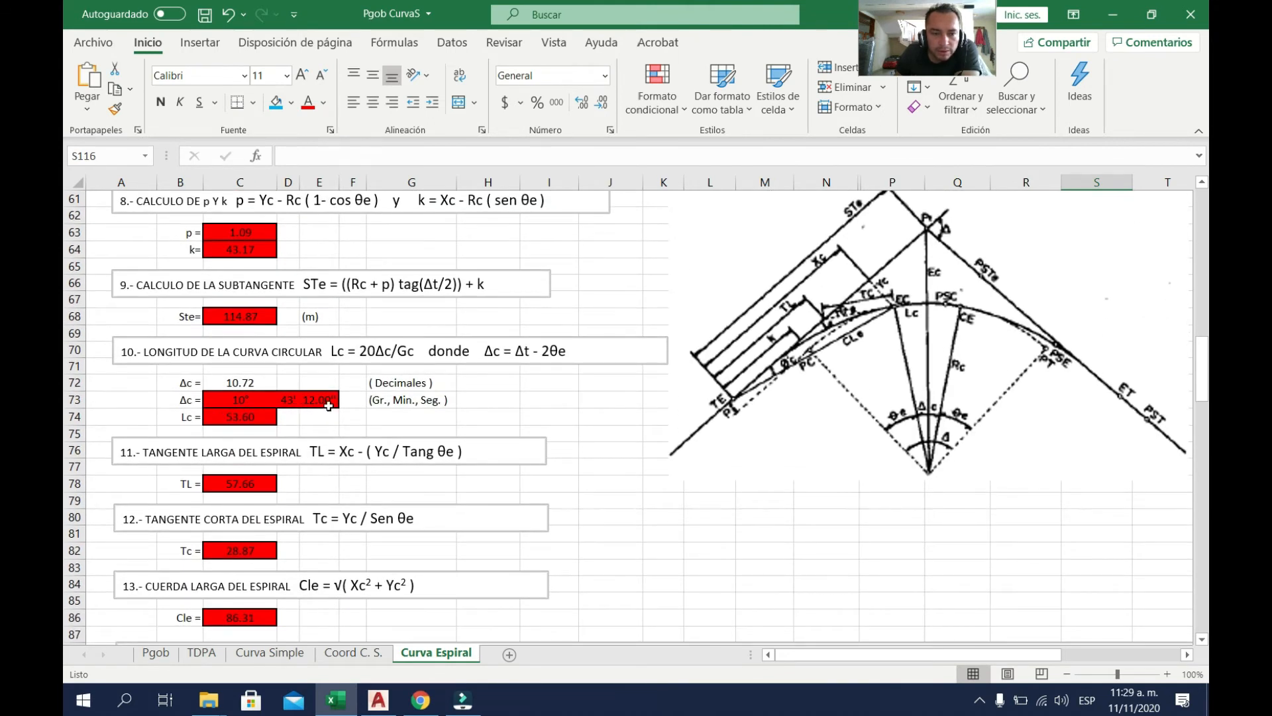
{"action": "scroll", "coordinate": [329, 406], "scroll_direction": "down", "scroll_amount": 9}
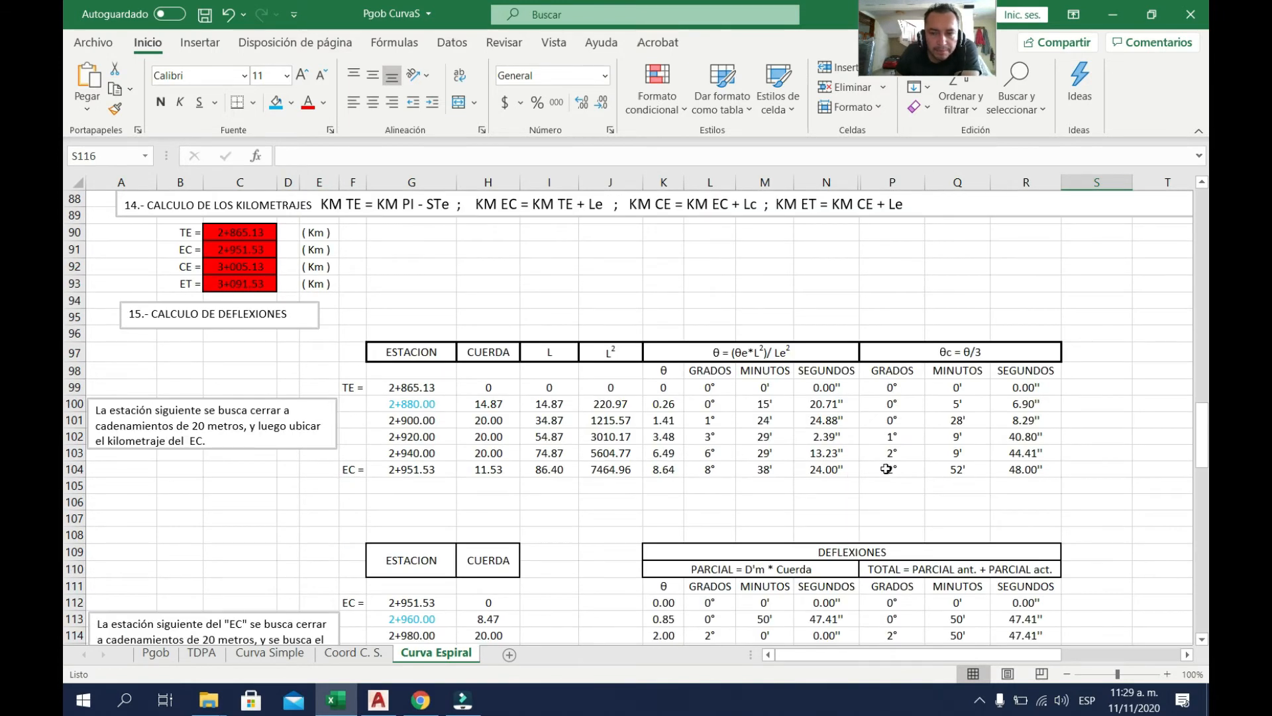
{"action": "scroll", "coordinate": [886, 469], "scroll_direction": "down", "scroll_amount": 3}
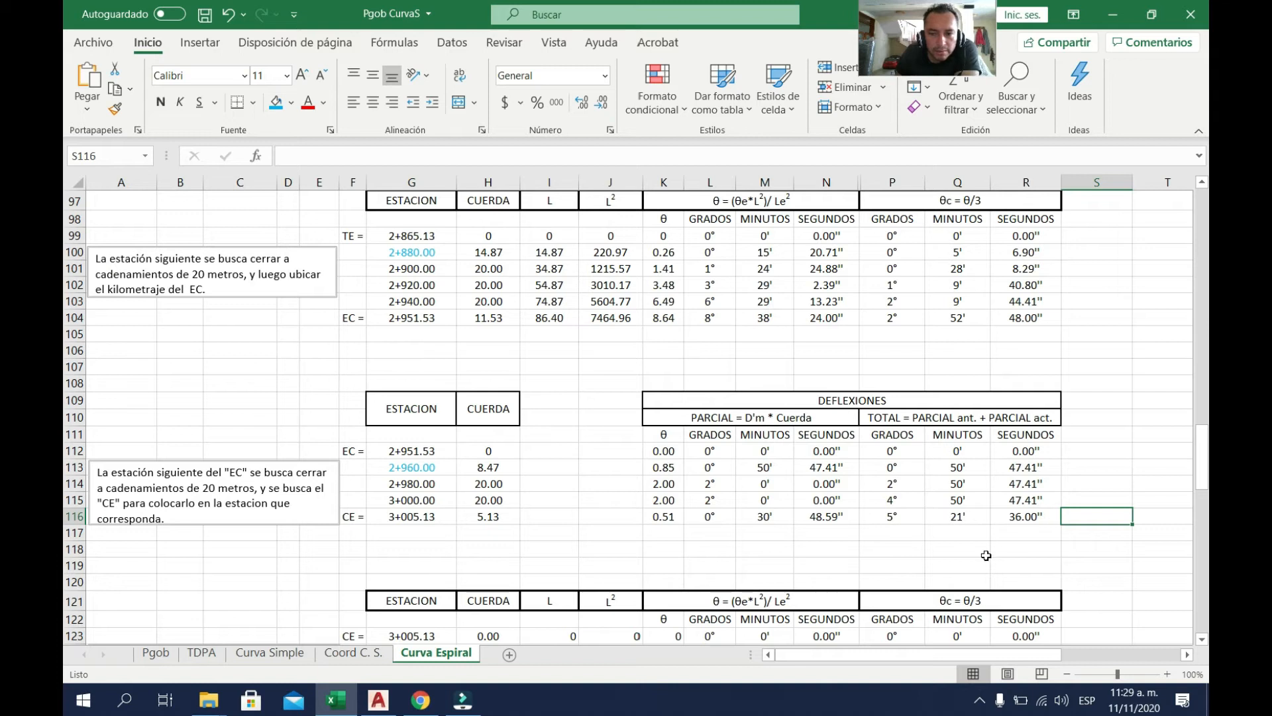
{"action": "left_click_drag", "start_coordinate": [895, 523], "coordinate": [1027, 532]}
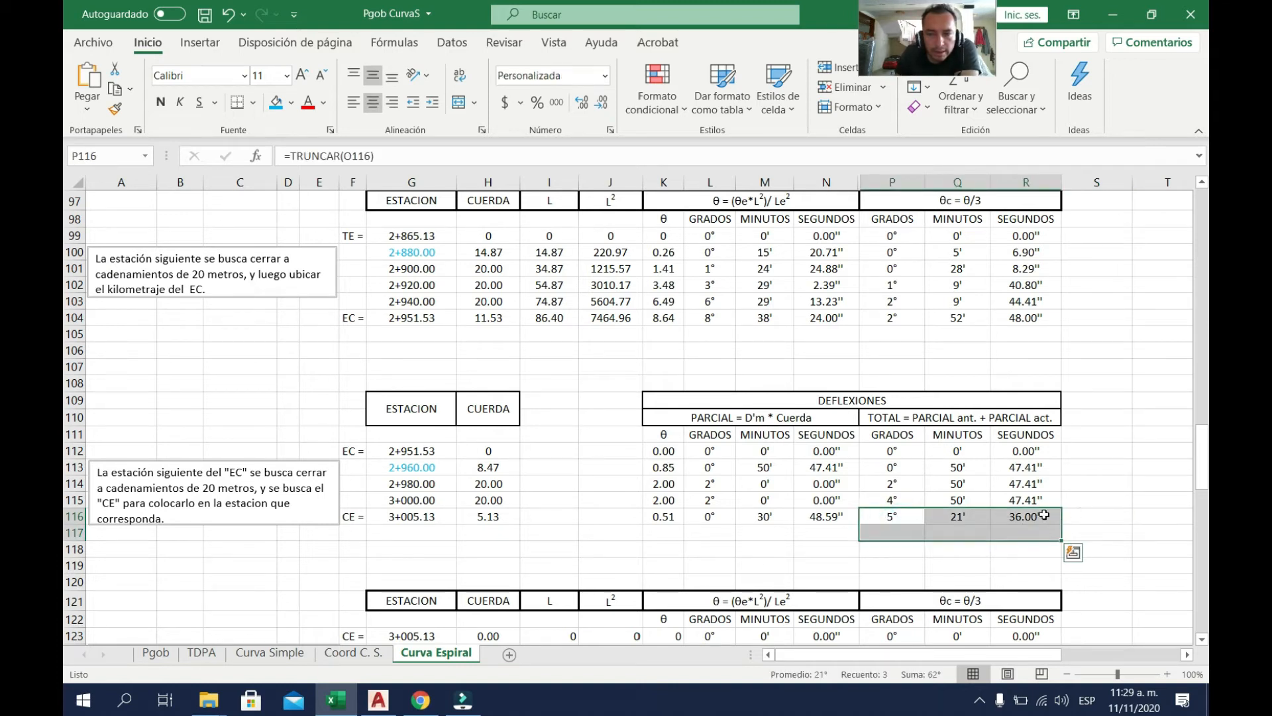
{"action": "left_click", "coordinate": [1099, 514]}
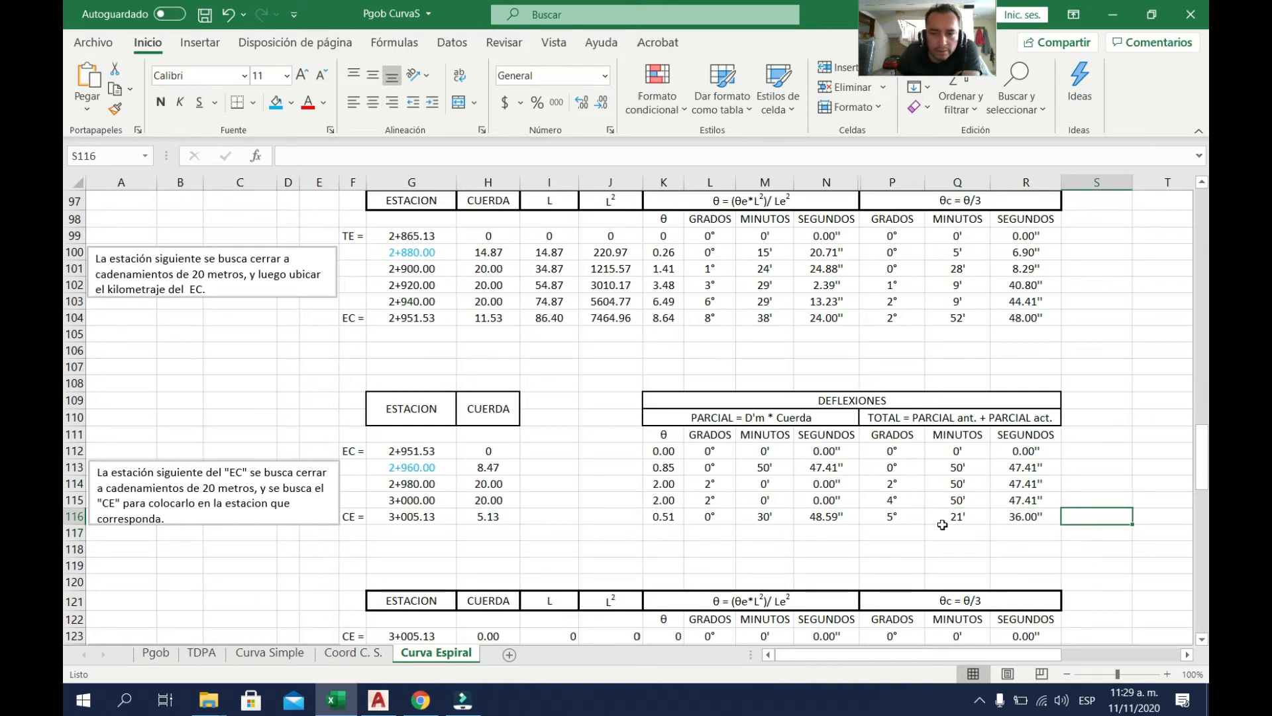
- Compare the CE-to-ET spiral deflection table with the TE-to-EC spiral and circular curve tables above it
{"action": "scroll", "coordinate": [486, 402], "scroll_direction": "down", "scroll_amount": 4}
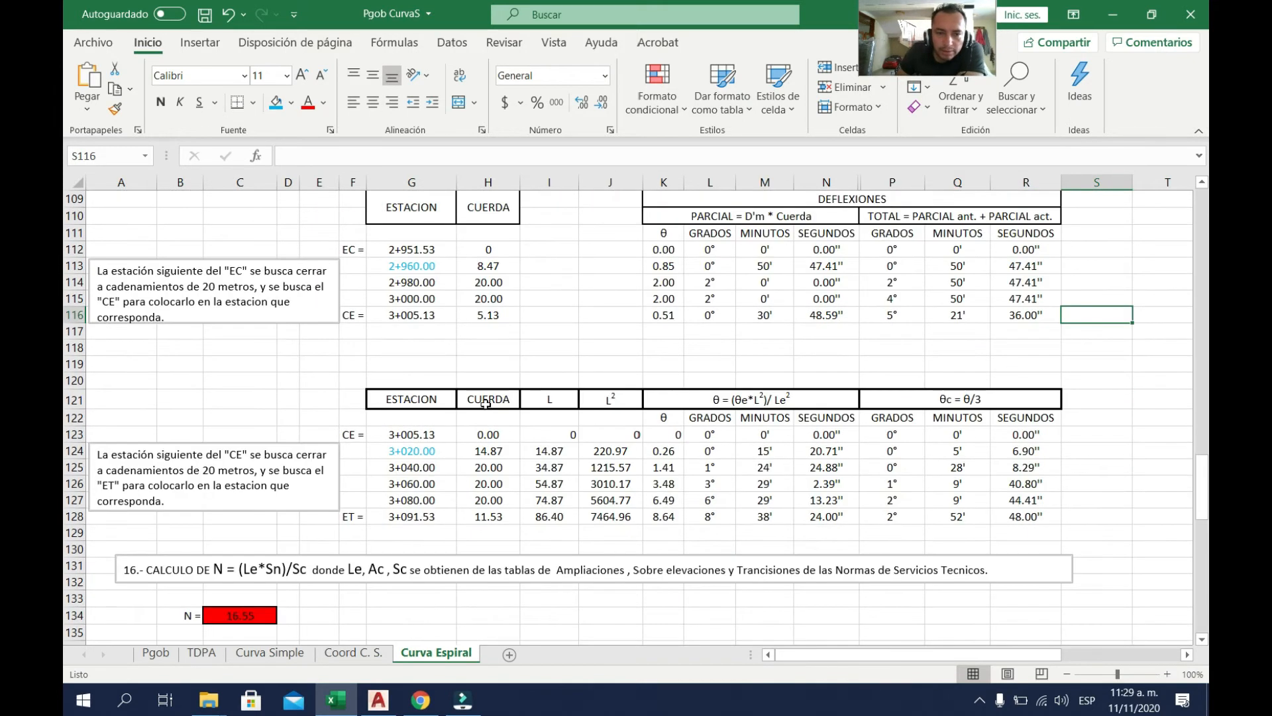
{"action": "scroll", "coordinate": [431, 413], "scroll_direction": "down", "scroll_amount": 1}
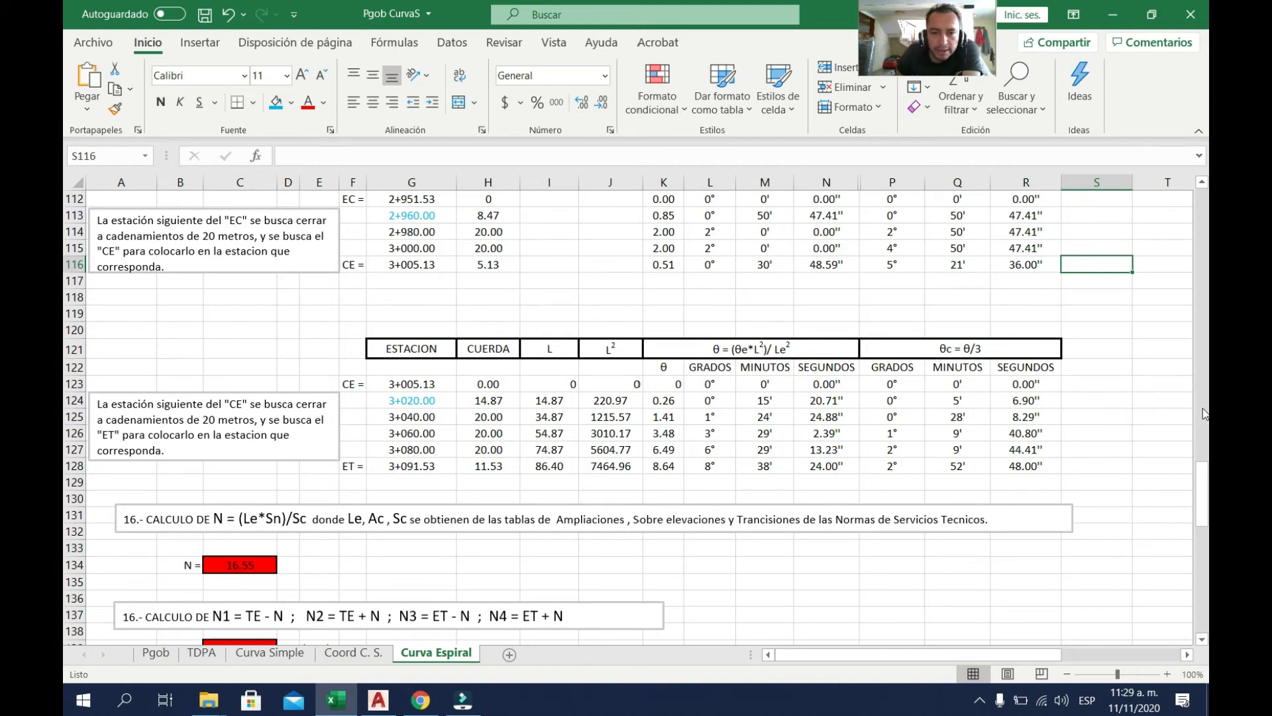
{"action": "scroll", "coordinate": [335, 459], "scroll_direction": "up", "scroll_amount": 2}
{"action": "scroll", "coordinate": [398, 447], "scroll_direction": "up", "scroll_amount": 4}
{"action": "scroll", "coordinate": [436, 419], "scroll_direction": "down", "scroll_amount": 4}
{"action": "scroll", "coordinate": [568, 302], "scroll_direction": "up", "scroll_amount": 4}
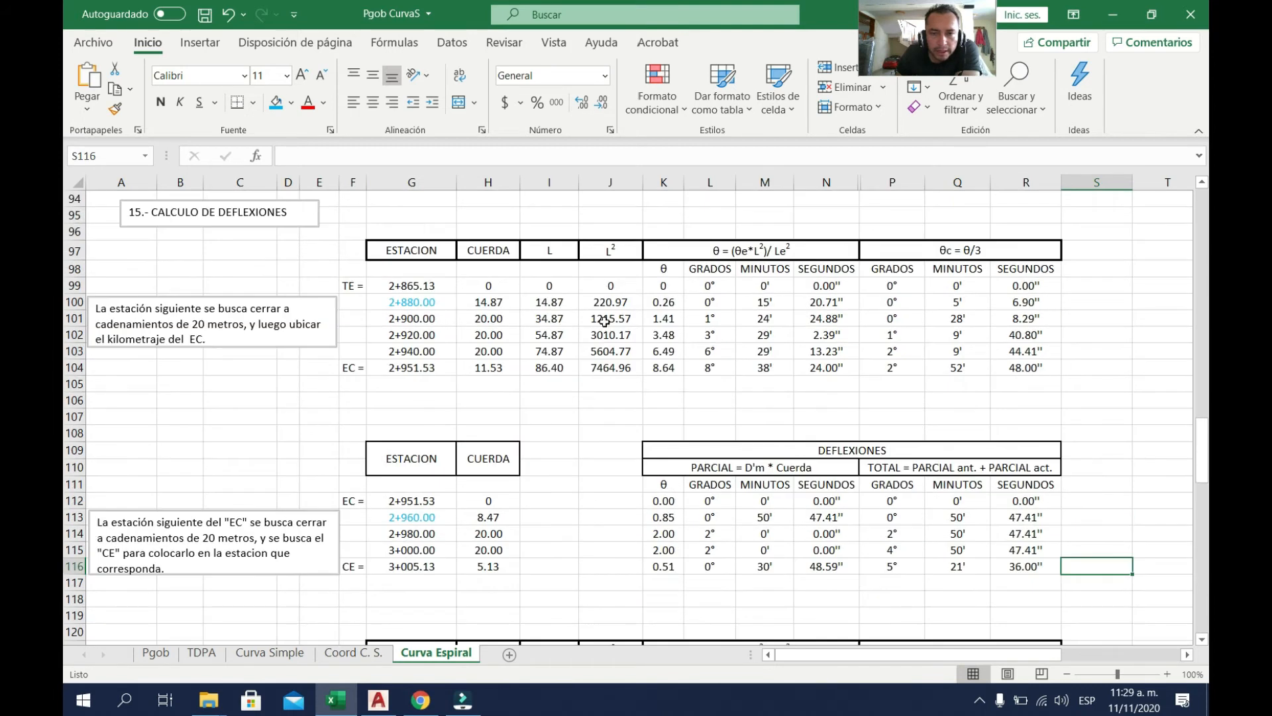
{"action": "scroll", "coordinate": [604, 321], "scroll_direction": "down", "scroll_amount": 5}
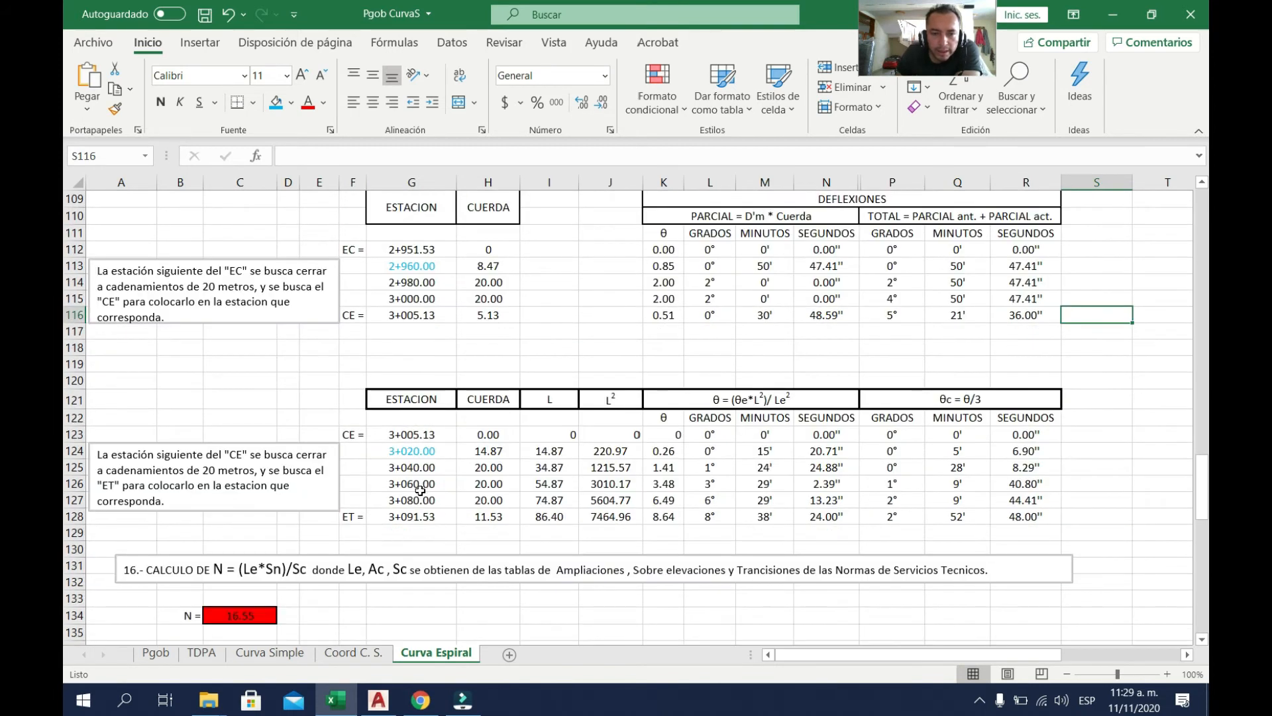
{"action": "scroll", "coordinate": [417, 491], "scroll_direction": "up", "scroll_amount": 6}
{"action": "scroll", "coordinate": [380, 574], "scroll_direction": "down", "scroll_amount": 4}
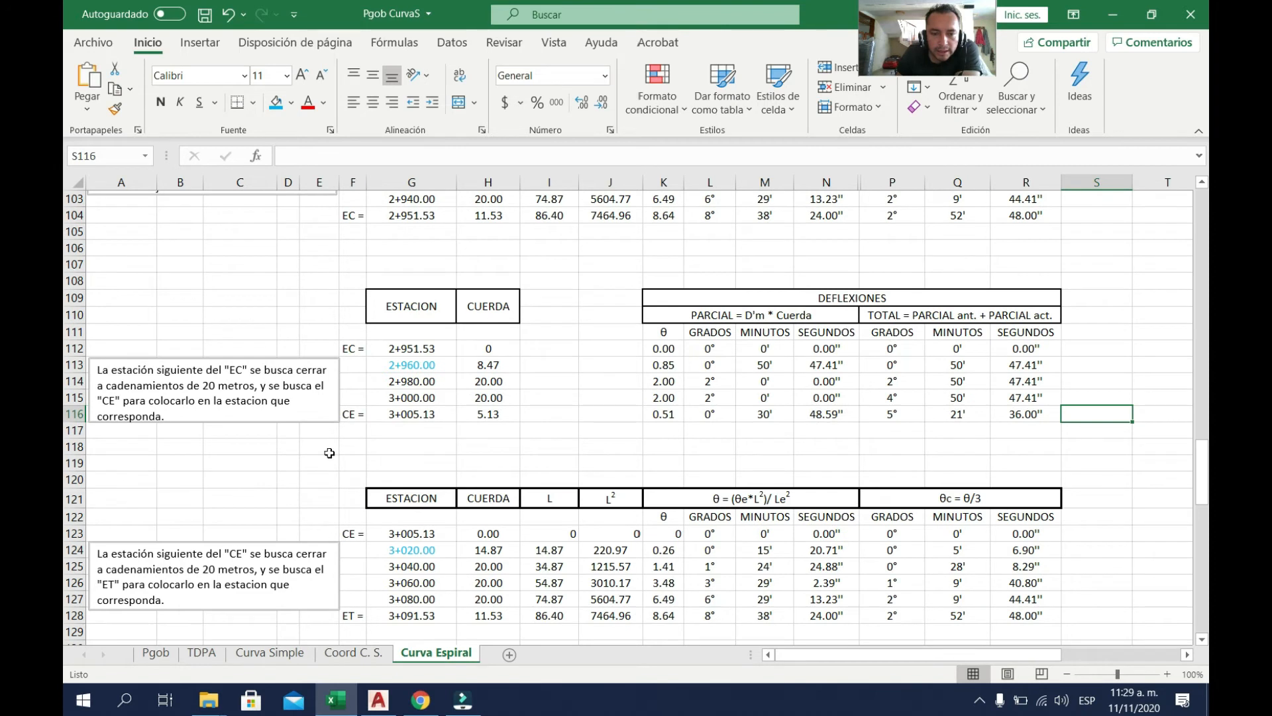
- Trace the CE and ET stations in G123 and G128 to the section 14 stationing results in C92 and C93
{"action": "scroll", "coordinate": [330, 453], "scroll_direction": "up", "scroll_amount": 5}
{"action": "left_click", "coordinate": [245, 266]}
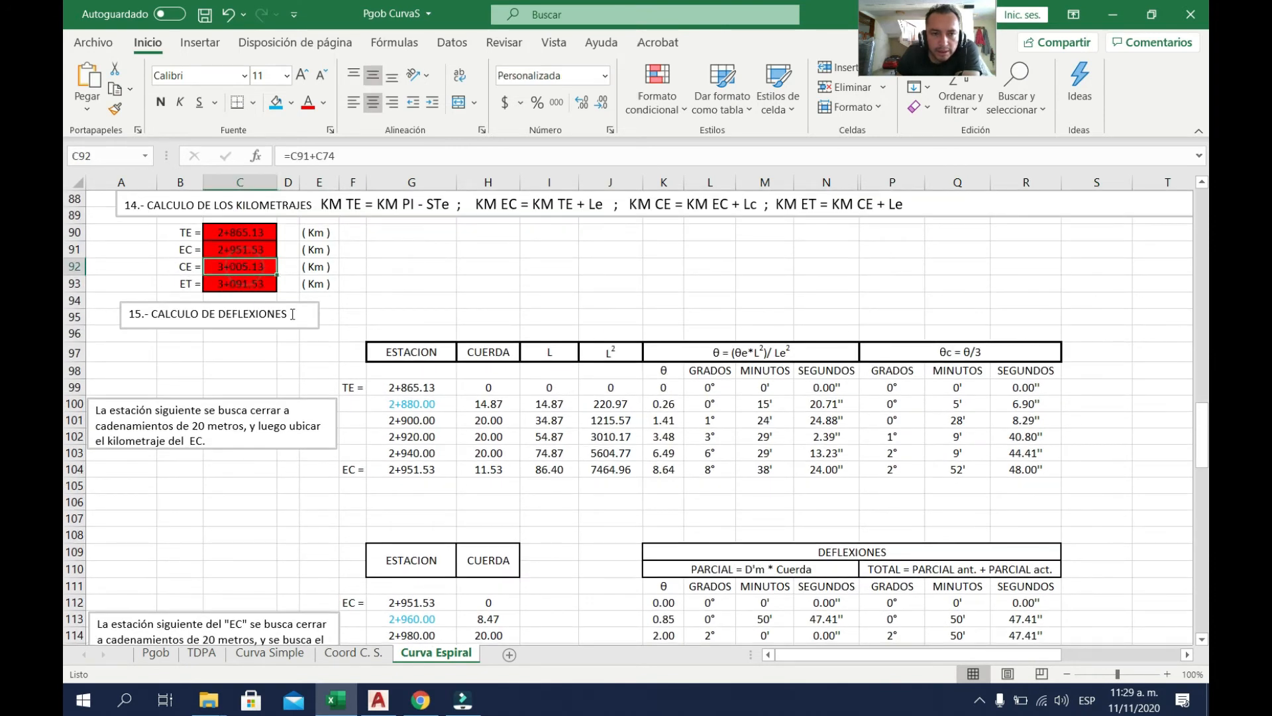
{"action": "scroll", "coordinate": [305, 332], "scroll_direction": "down", "scroll_amount": 8}
{"action": "left_click", "coordinate": [405, 466]}
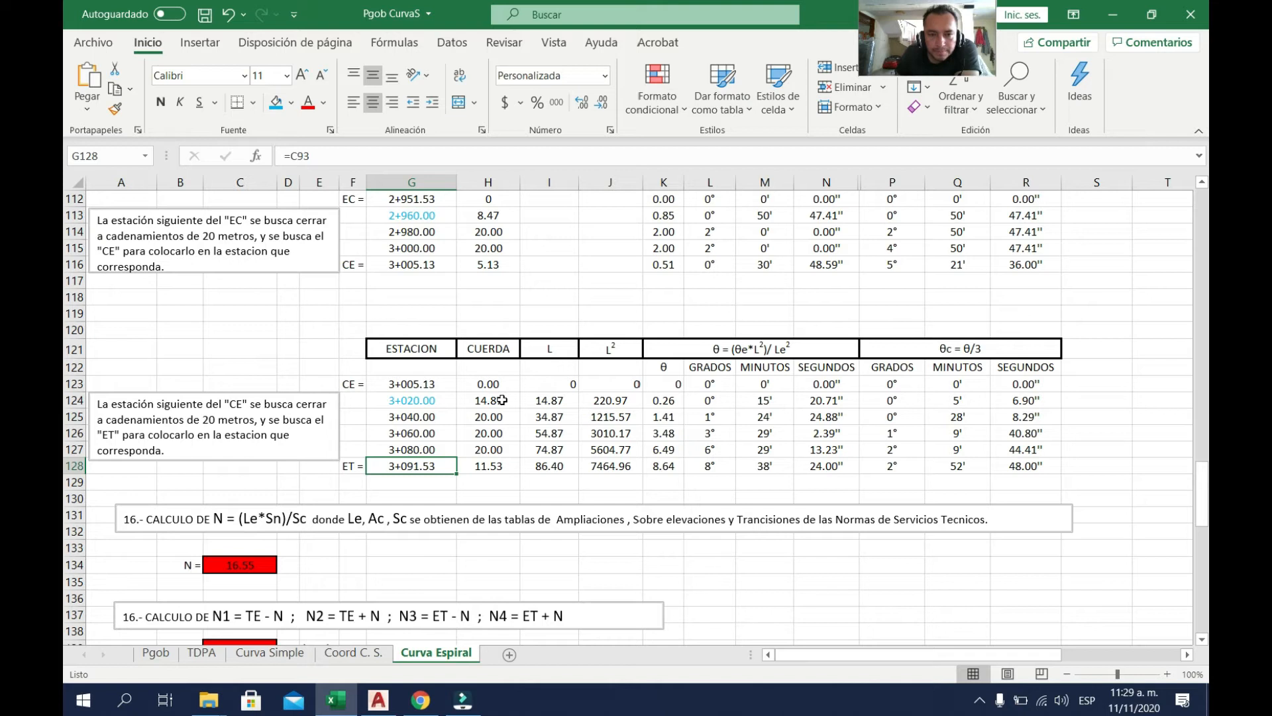
{"action": "left_click", "coordinate": [429, 401]}
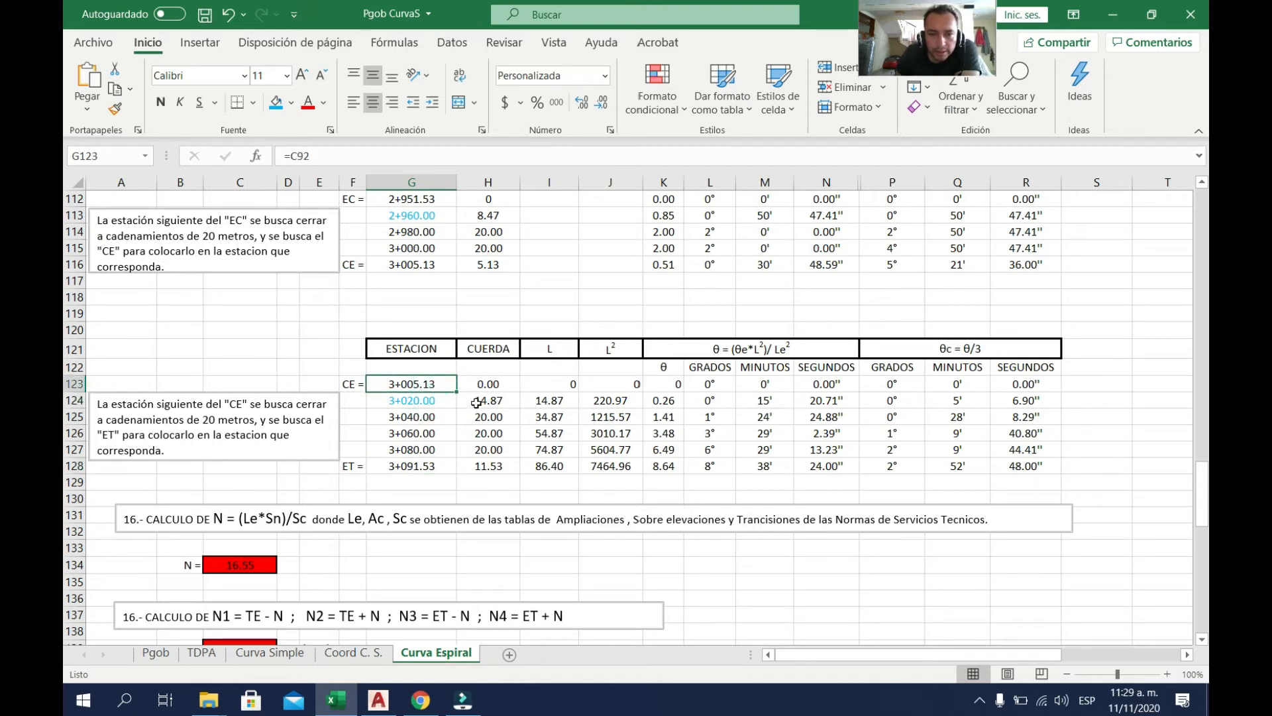
- Check the 20 m stationing from CE to ET in column G and the closing chord in H128
{"action": "left_click", "coordinate": [462, 402]}
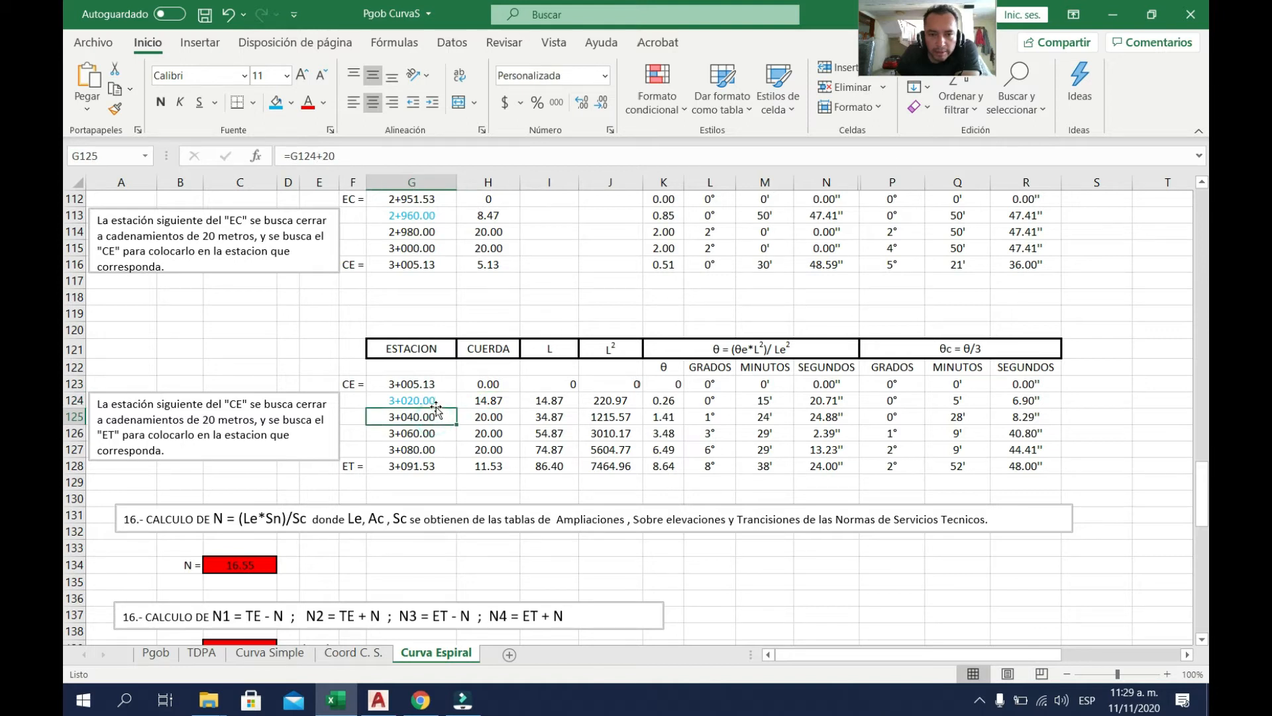
{"action": "left_click", "coordinate": [487, 417]}
{"action": "left_click", "coordinate": [429, 434]}
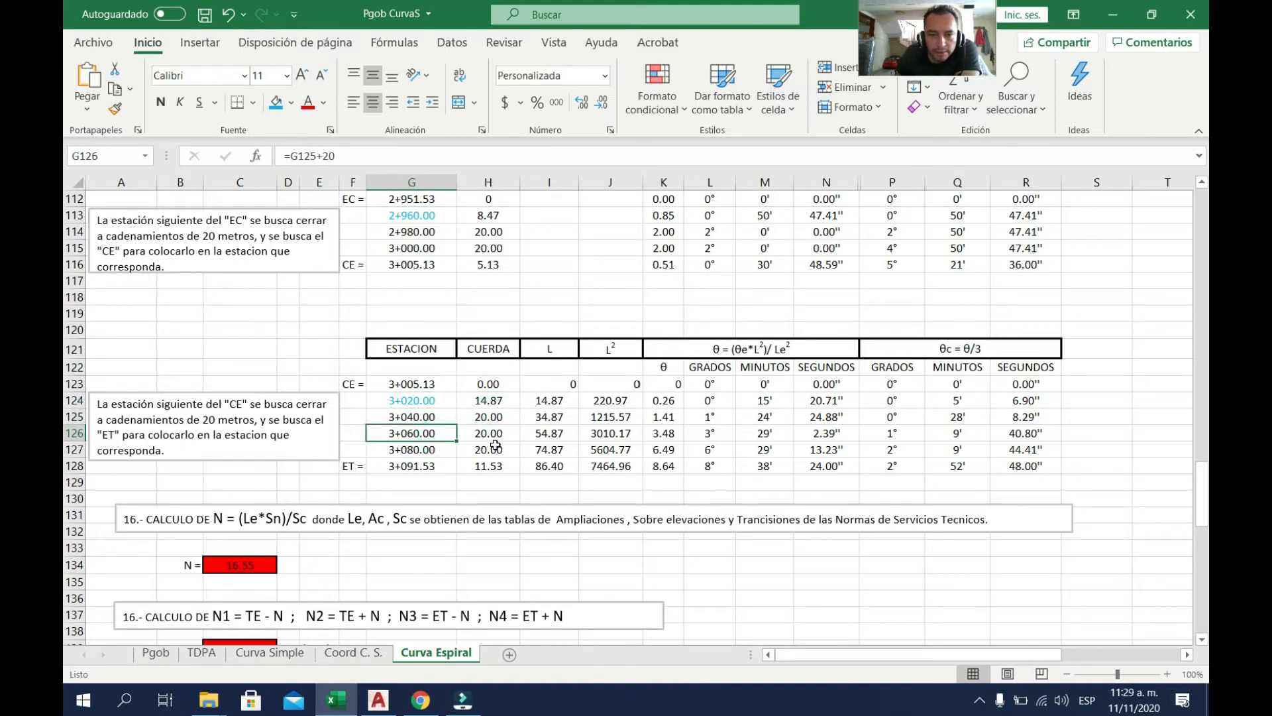
{"action": "left_click", "coordinate": [441, 449]}
{"action": "left_click", "coordinate": [440, 467]}
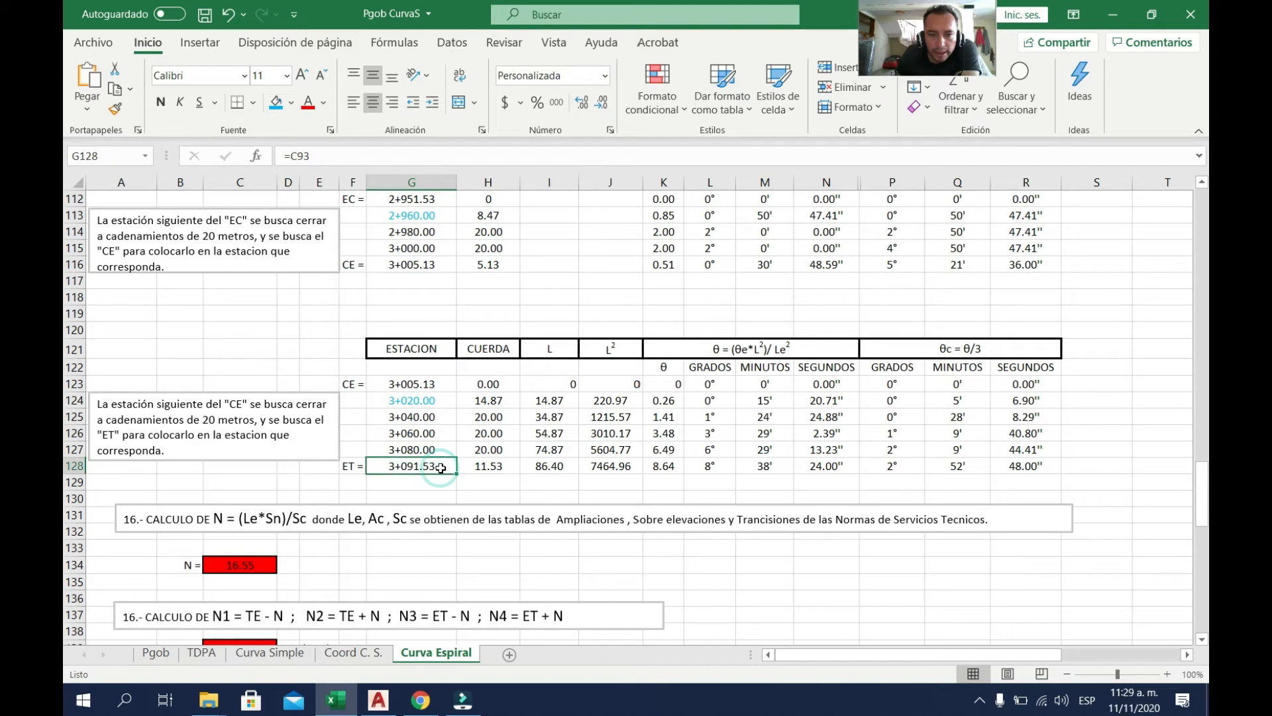
{"action": "left_click", "coordinate": [506, 470]}
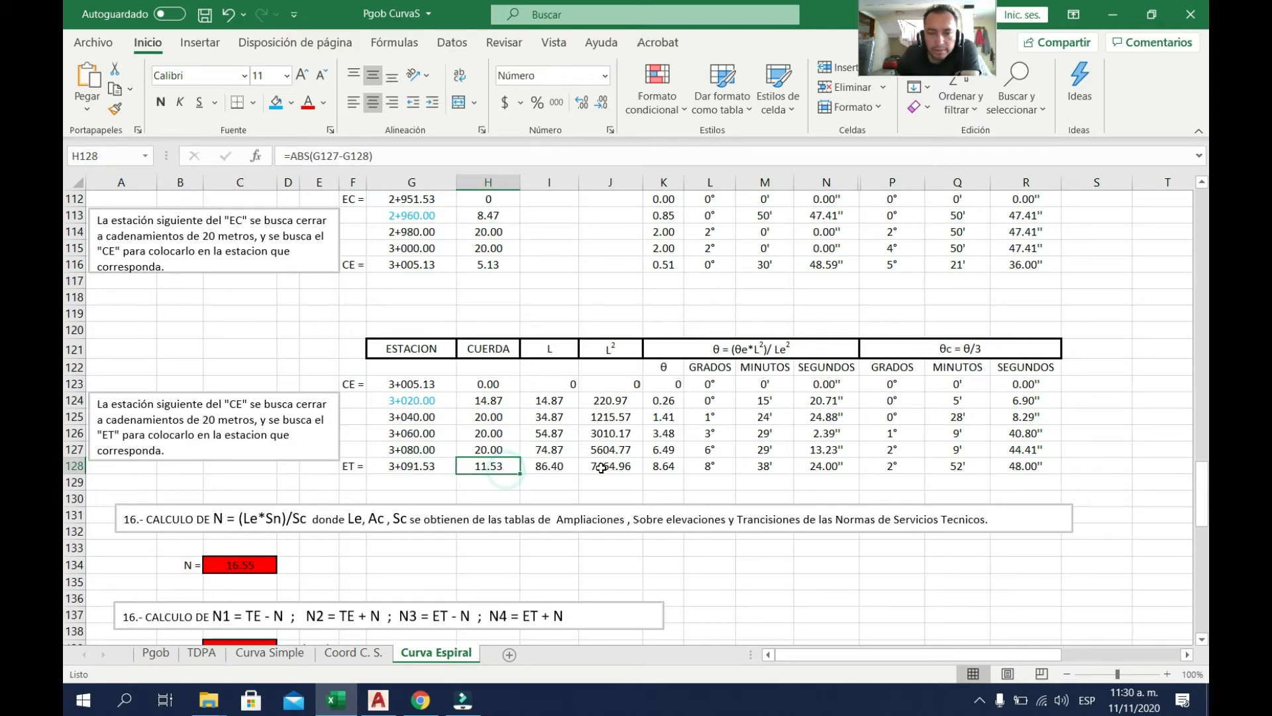
- Examine the accumulated length L and its square L² from CE to ET in rows 123 to 128
{"action": "left_click", "coordinate": [556, 388]}
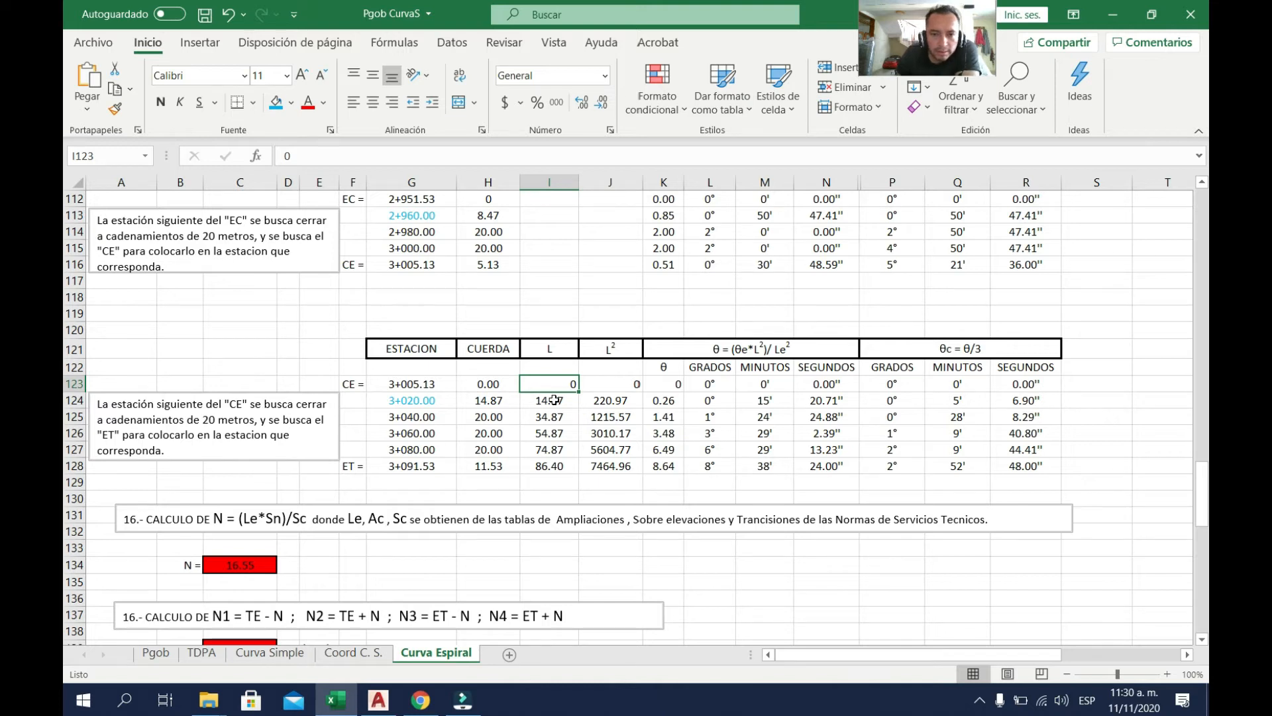
{"action": "left_click", "coordinate": [556, 465]}
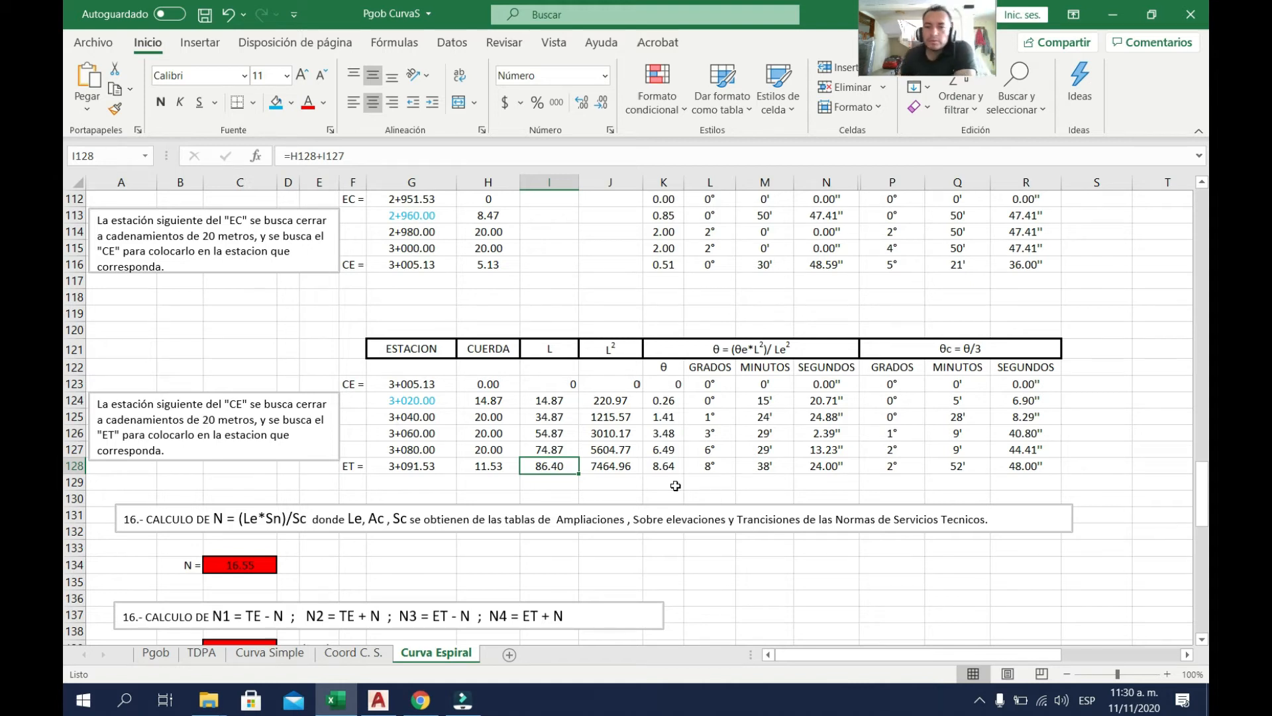
{"action": "left_click", "coordinate": [618, 385]}
{"action": "left_click_drag", "start_coordinate": [617, 384], "coordinate": [613, 466]}
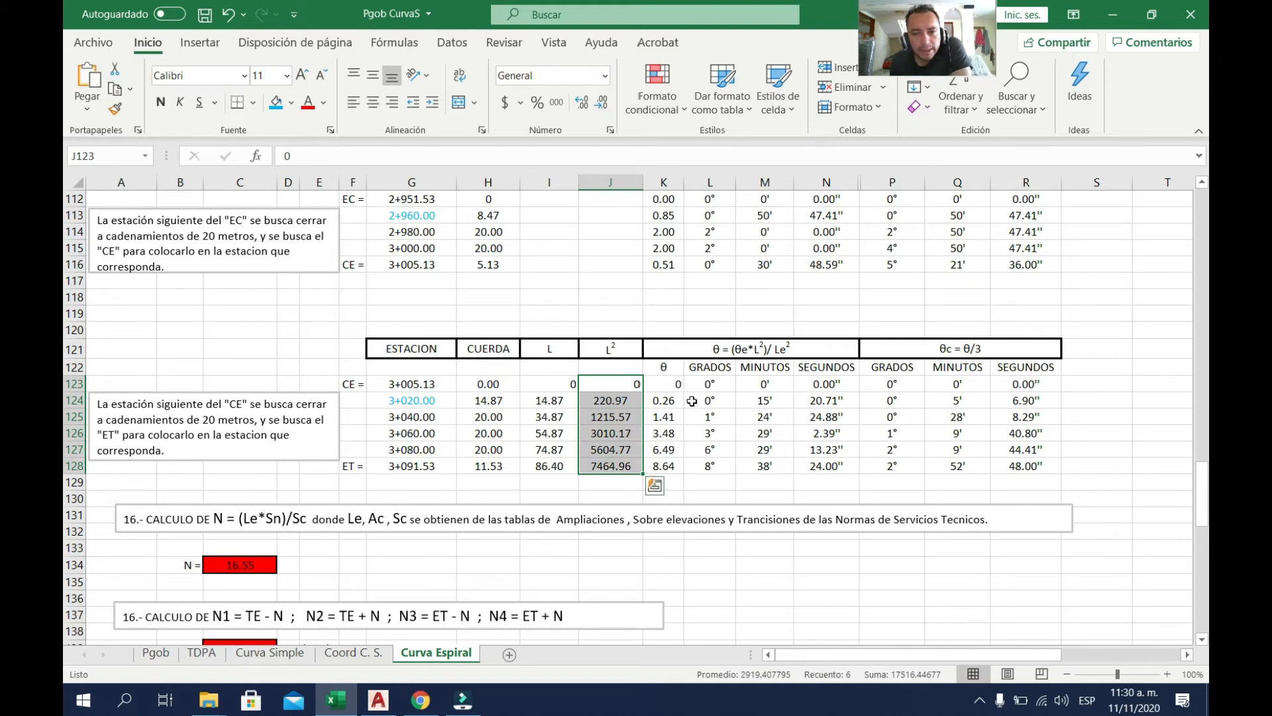
- Examine how θ in row 124 is derived from L², checking the squared lengths in J124 and J128
{"action": "left_click", "coordinate": [665, 401]}
{"action": "left_click", "coordinate": [833, 400]}
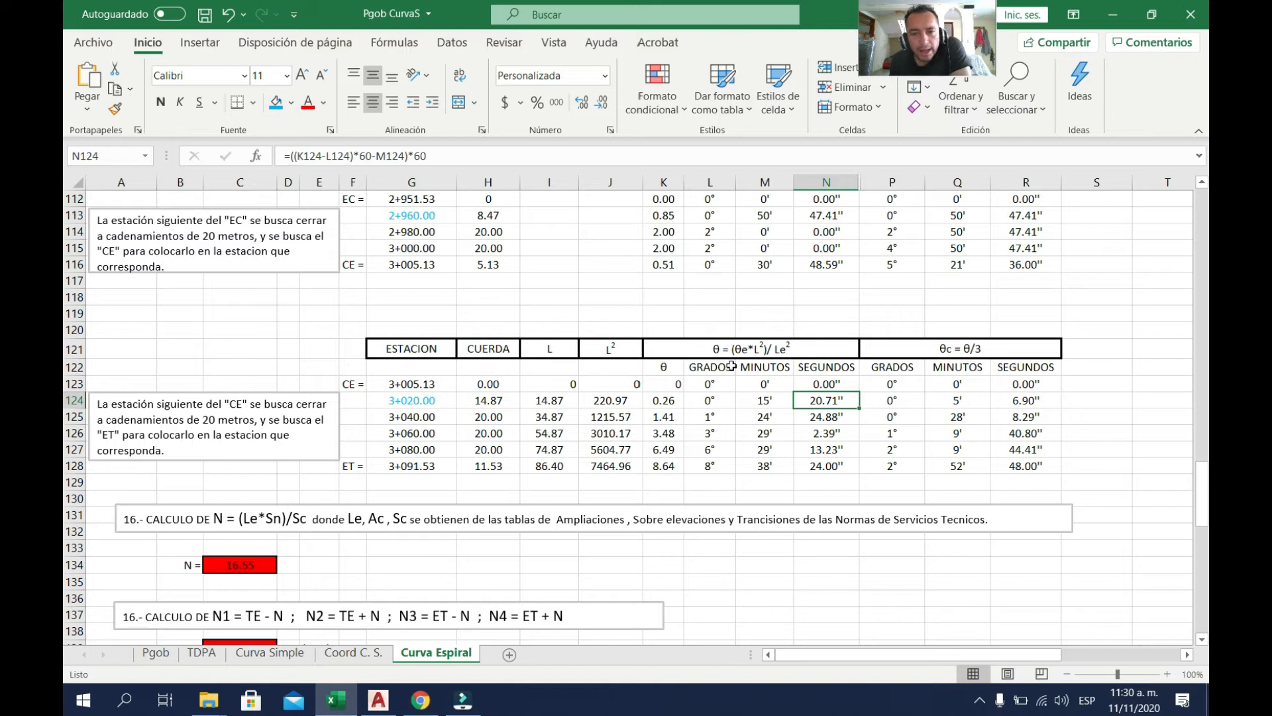
{"action": "left_click", "coordinate": [619, 402]}
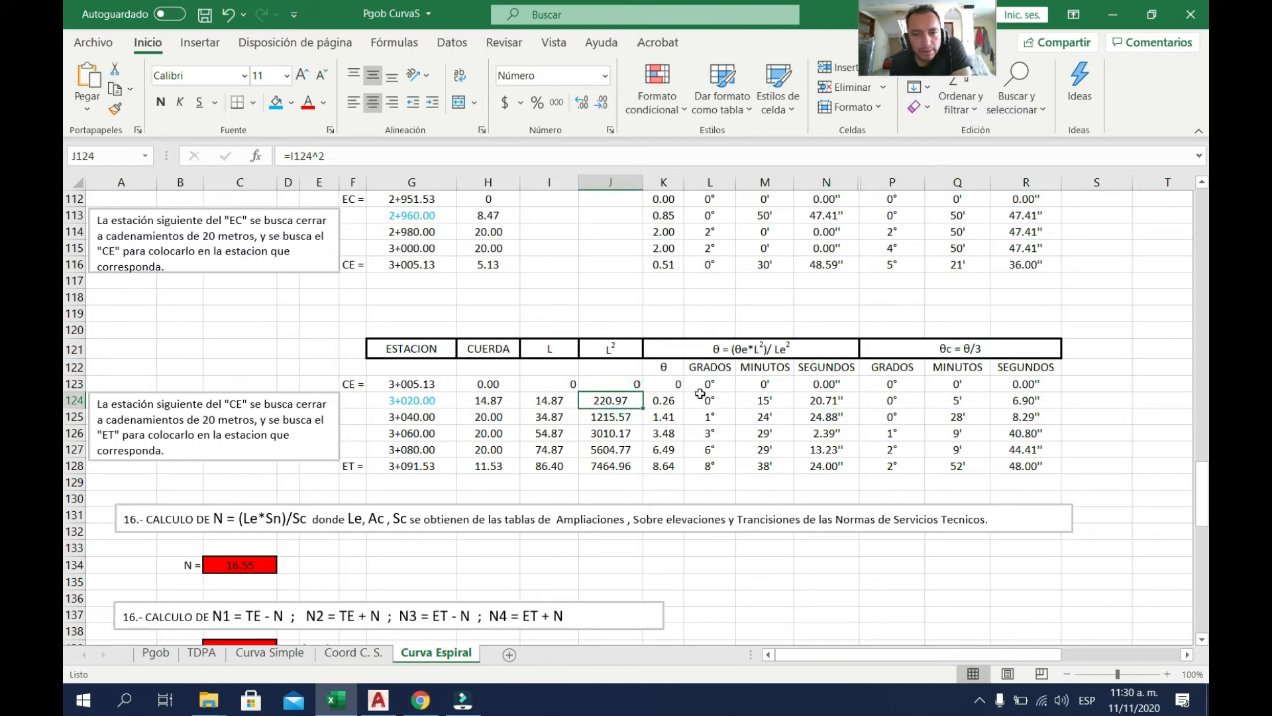
{"action": "left_click", "coordinate": [616, 462]}
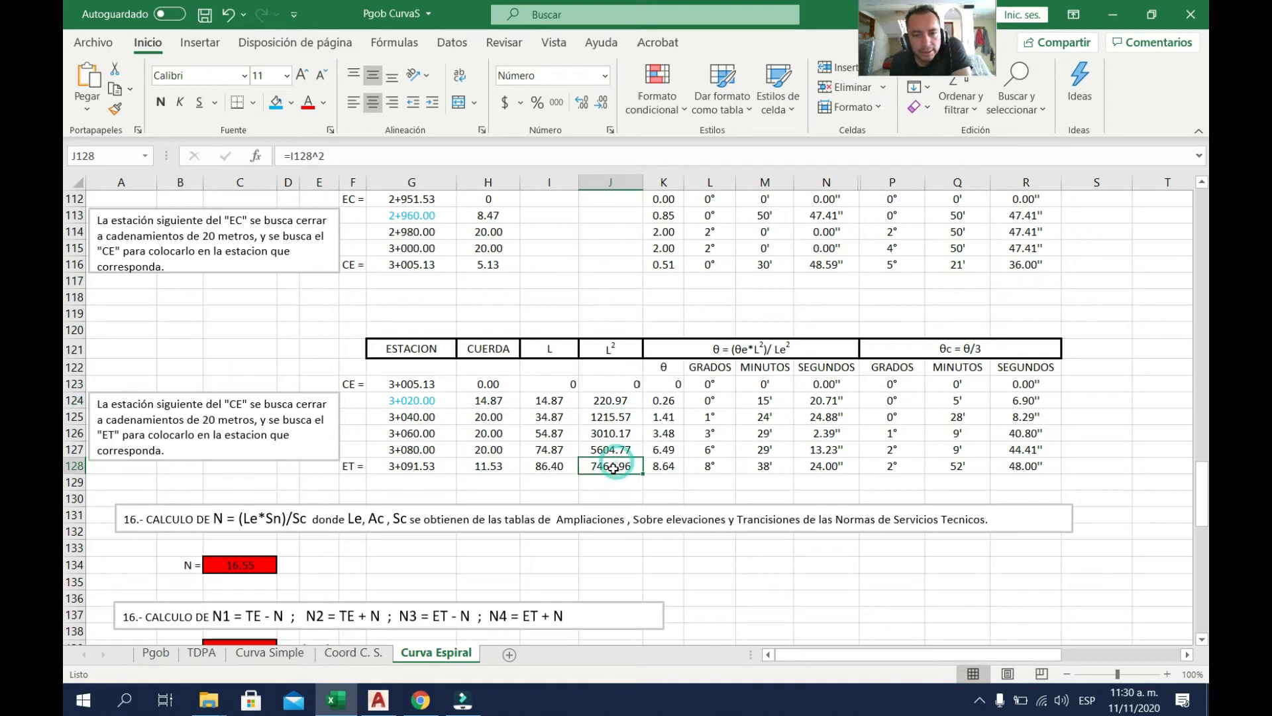
{"action": "left_click", "coordinate": [618, 403]}
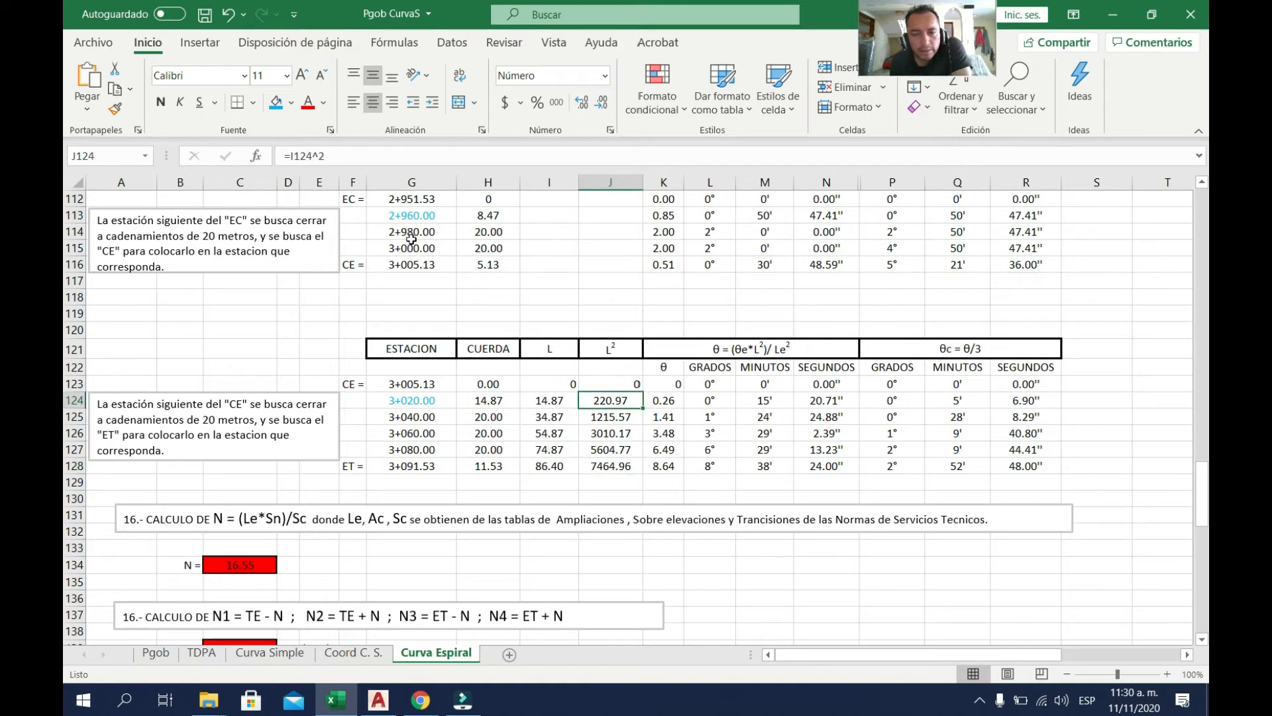
- Compare the spiral angle θe in section 6 with the θ values in the section 15 spiral deflection tables
{"action": "scroll", "coordinate": [353, 313], "scroll_direction": "up", "scroll_amount": 17}
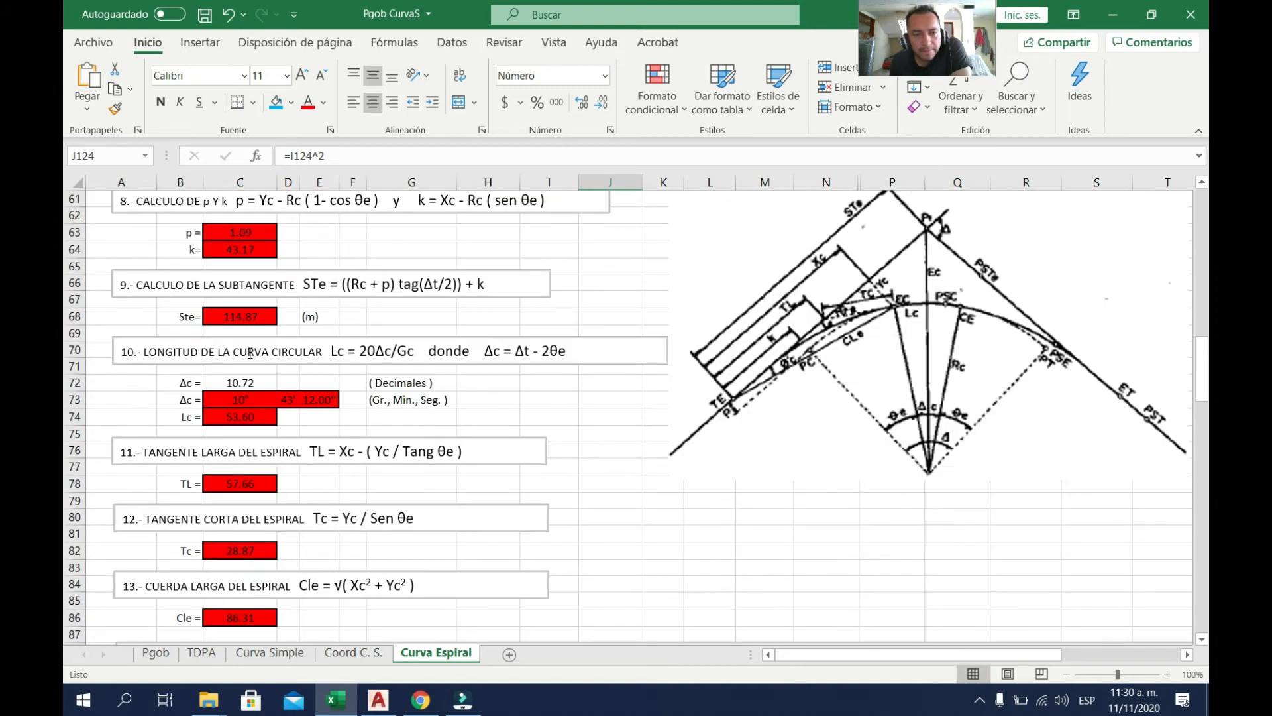
{"action": "scroll", "coordinate": [255, 358], "scroll_direction": "up", "scroll_amount": 4}
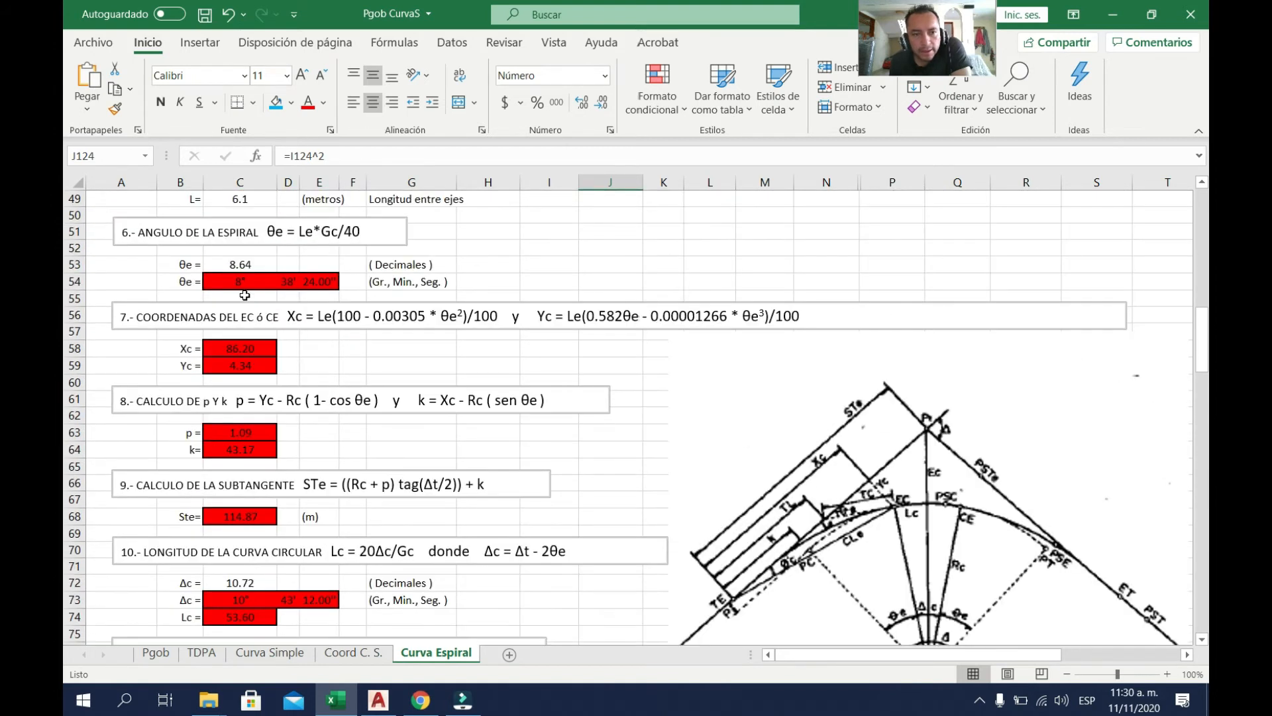
{"action": "scroll", "coordinate": [359, 309], "scroll_direction": "down", "scroll_amount": 15}
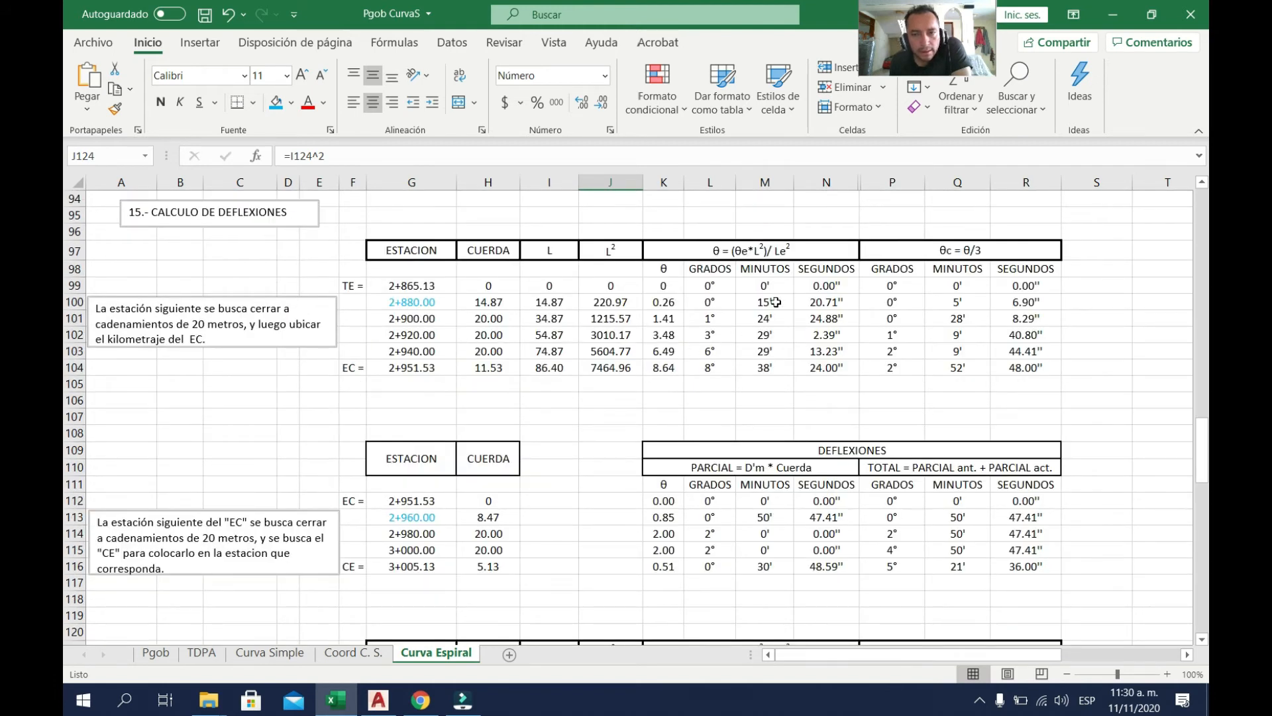
{"action": "scroll", "coordinate": [631, 310], "scroll_direction": "down", "scroll_amount": 6}
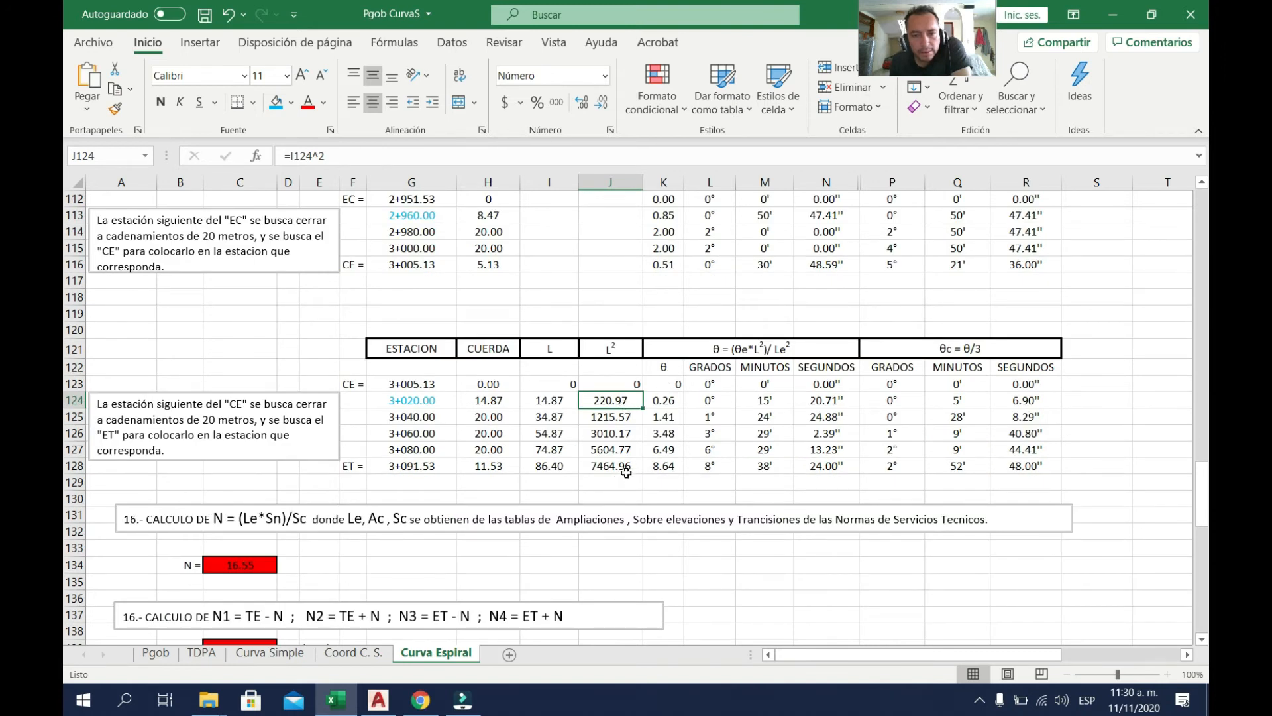
- Check the minutes and seconds of θ in row 124 and the θc = θ/3 deflection in P124:R124
{"action": "left_click", "coordinate": [769, 402]}
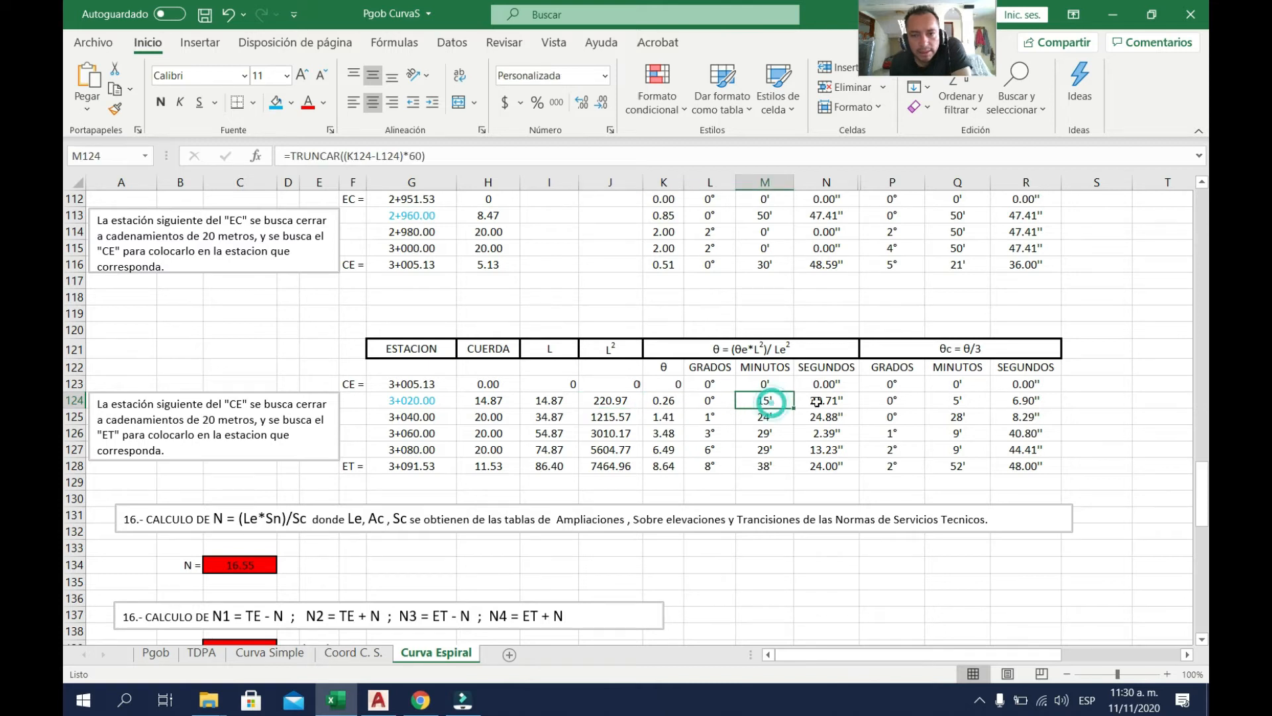
{"action": "left_click", "coordinate": [822, 402]}
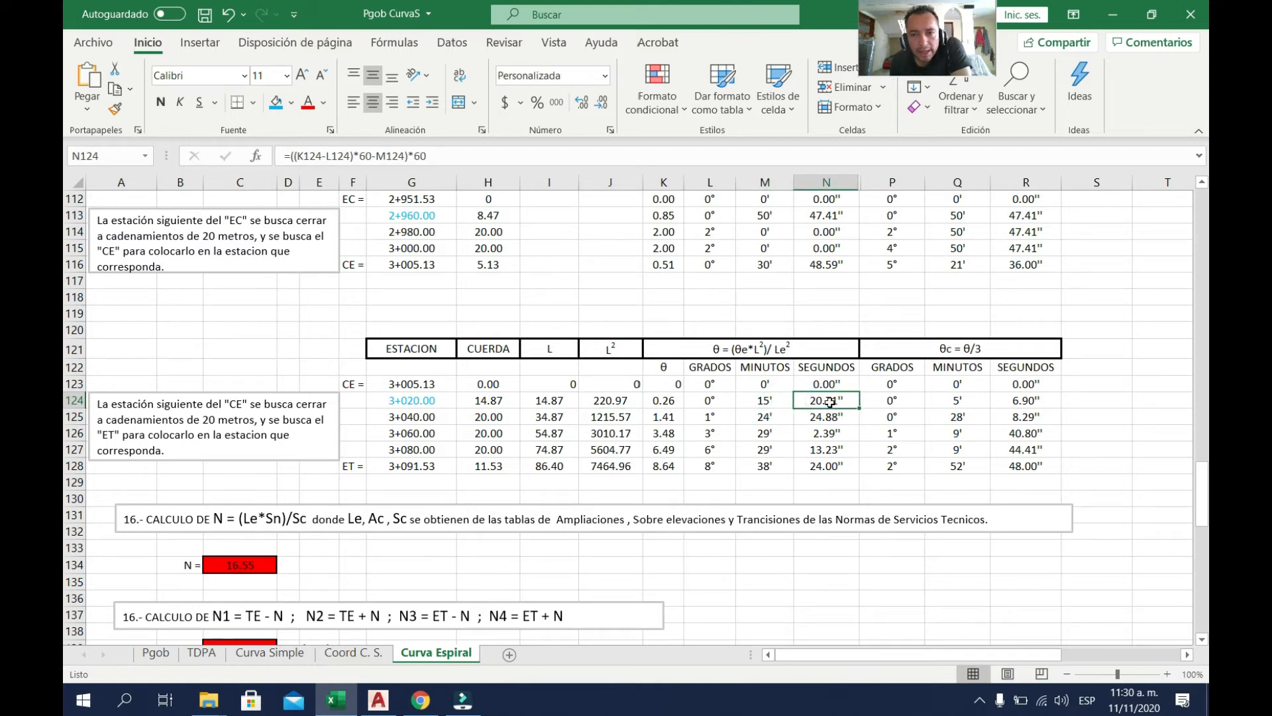
{"action": "left_click_drag", "start_coordinate": [897, 402], "coordinate": [1042, 407]}
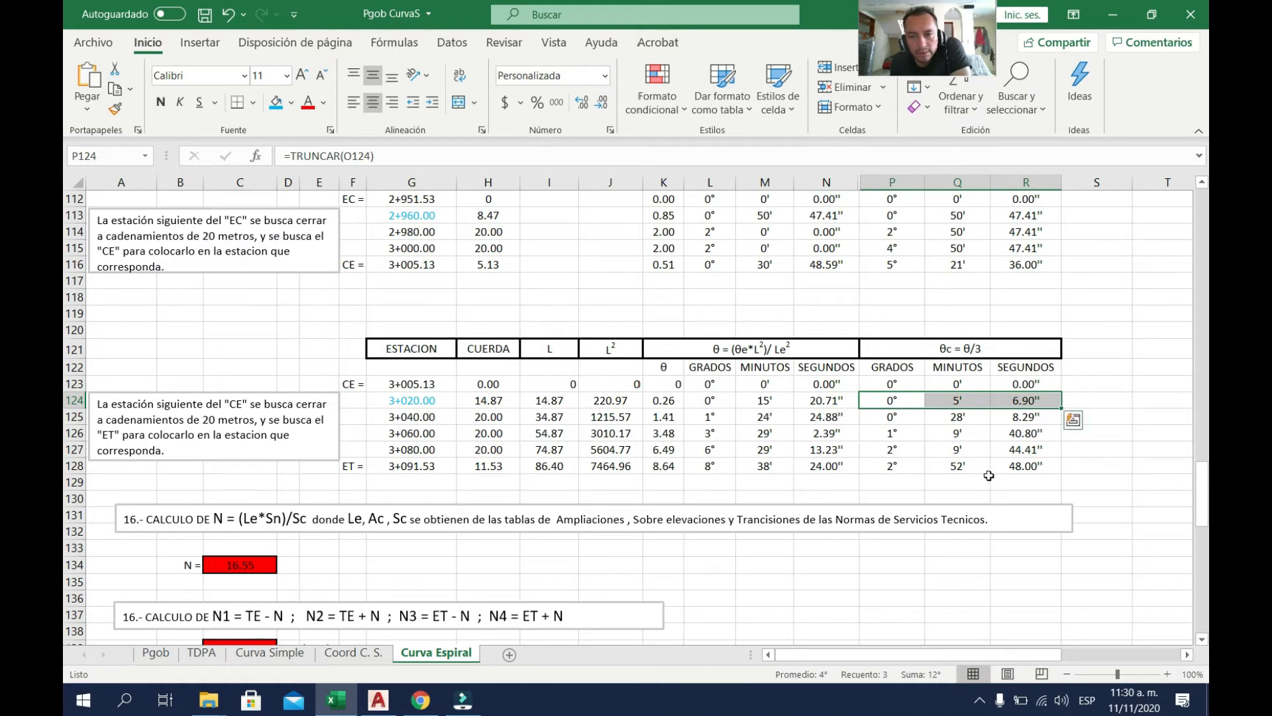
- Inspect the formula for N = (Le*Sn)/Sc in C134 of section 16
{"action": "scroll", "coordinate": [992, 434], "scroll_direction": "down", "scroll_amount": 1}
{"action": "scroll", "coordinate": [795, 450], "scroll_direction": "up", "scroll_amount": 3}
{"action": "scroll", "coordinate": [624, 464], "scroll_direction": "down", "scroll_amount": 3}
{"action": "scroll", "coordinate": [624, 464], "scroll_direction": "down", "scroll_amount": 3}
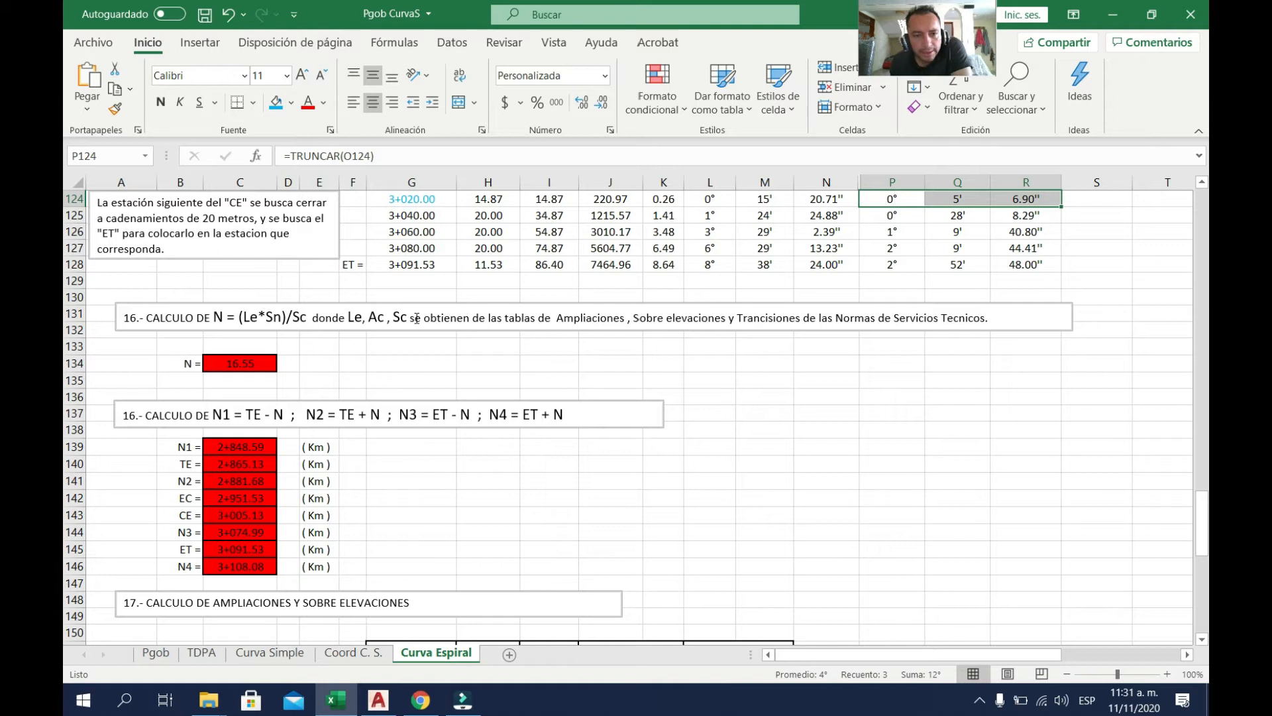
{"action": "left_click", "coordinate": [230, 364]}
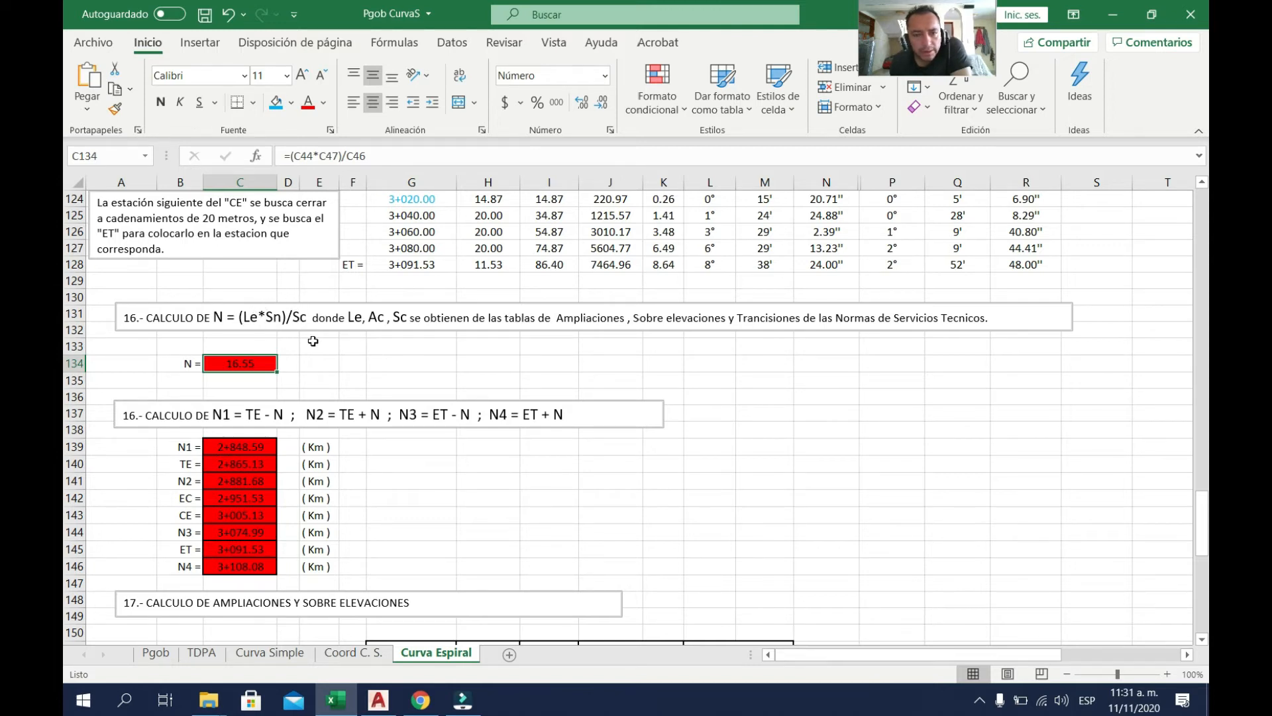
- Review the N1 to N4 stationing formulas and the section 17 table of widenings and superelevations
{"action": "scroll", "coordinate": [312, 340], "scroll_direction": "down", "scroll_amount": 2}
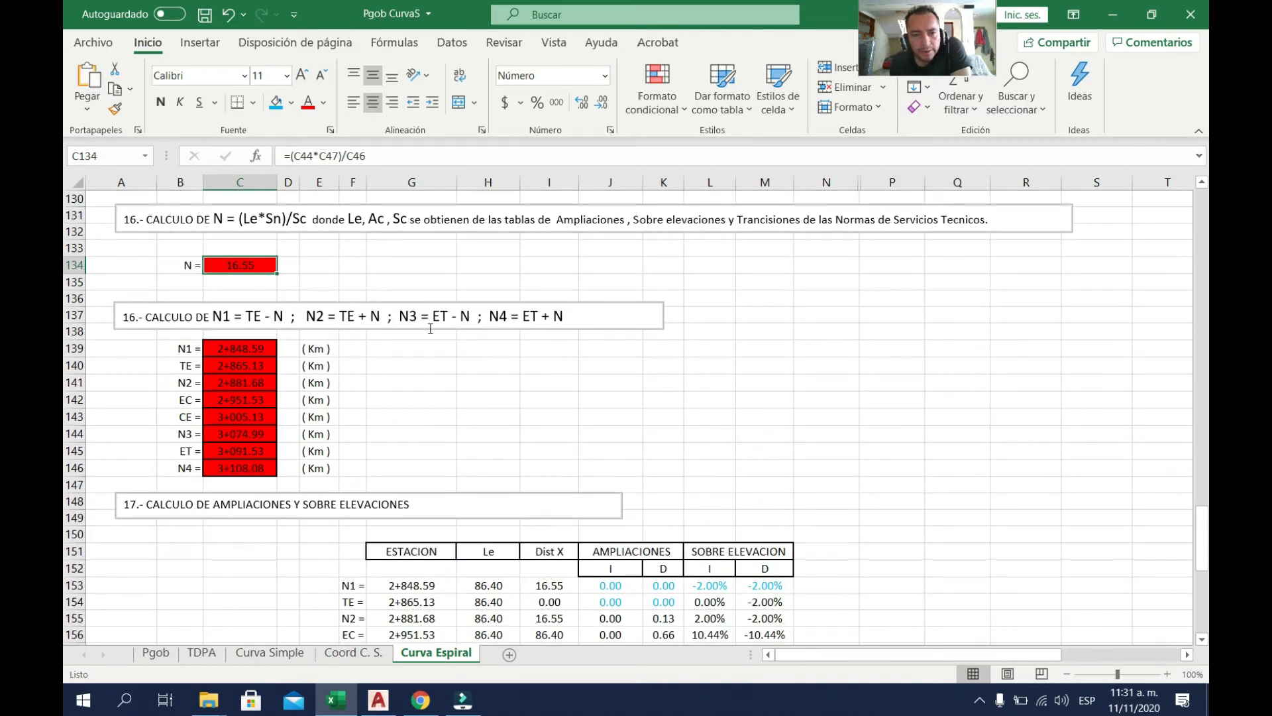
{"action": "scroll", "coordinate": [555, 335], "scroll_direction": "down", "scroll_amount": 3}
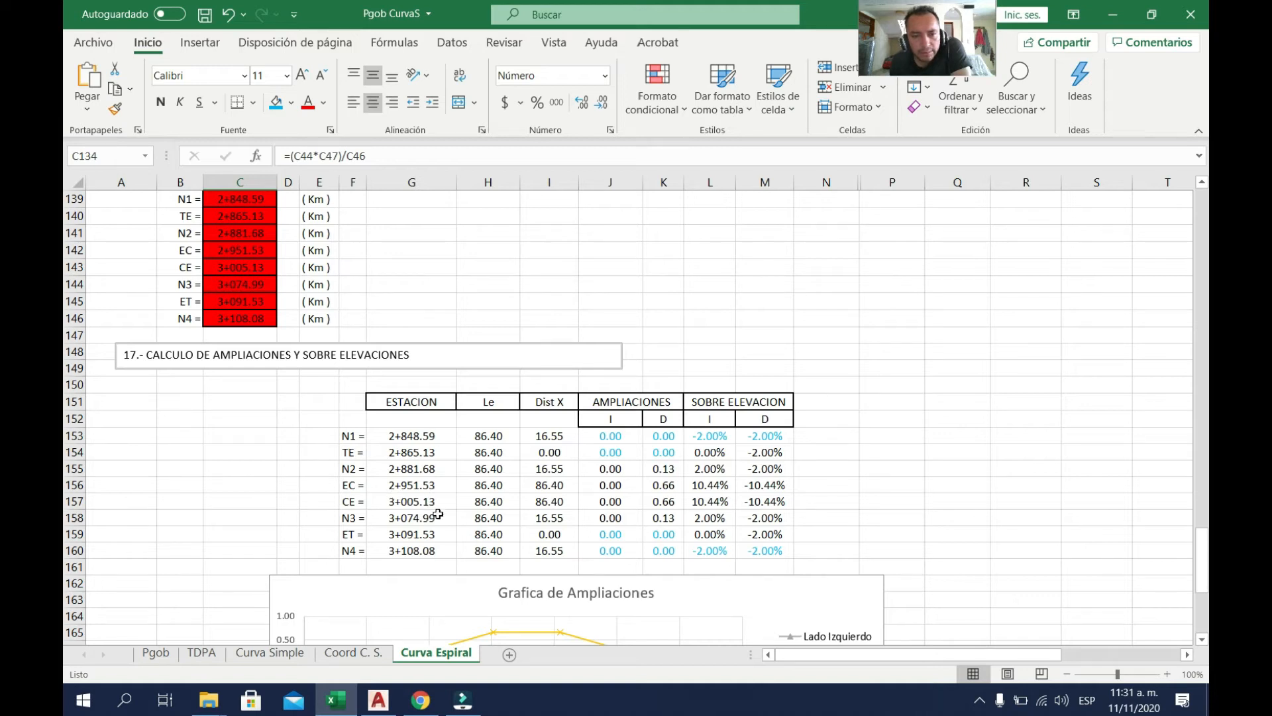
{"action": "scroll", "coordinate": [445, 489], "scroll_direction": "up", "scroll_amount": 12}
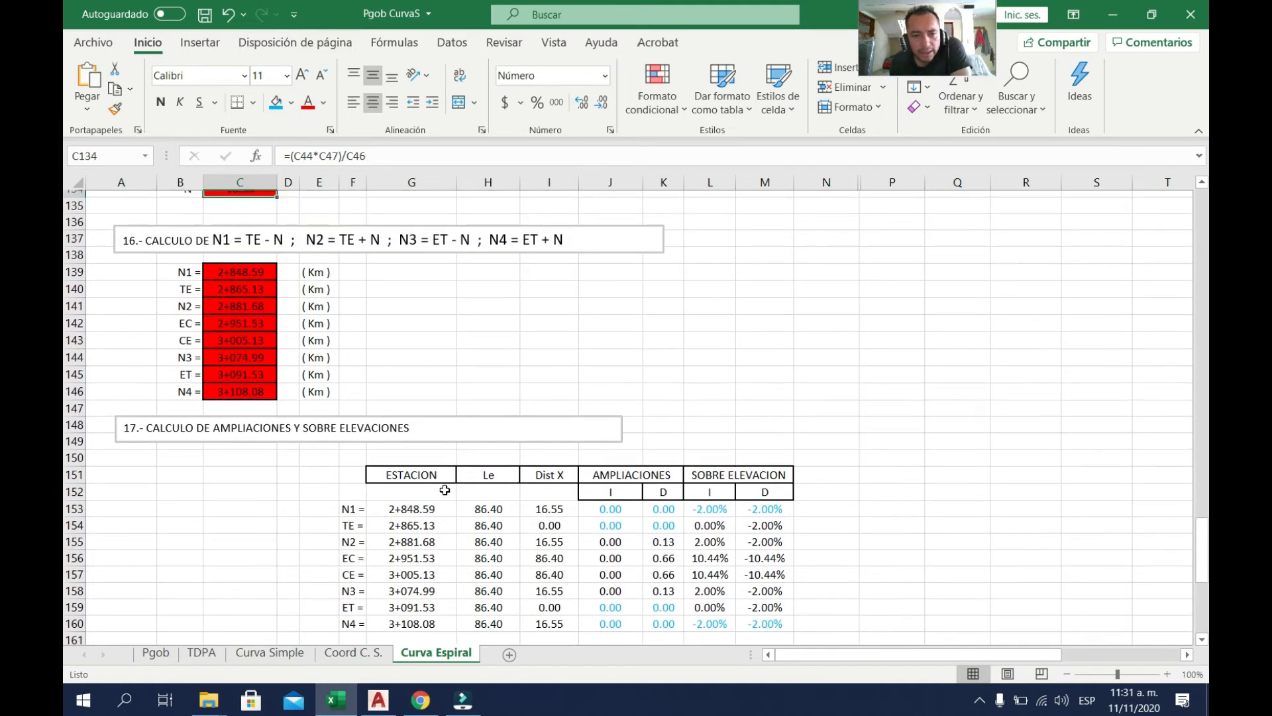
{"action": "scroll", "coordinate": [445, 489], "scroll_direction": "down", "scroll_amount": 10}
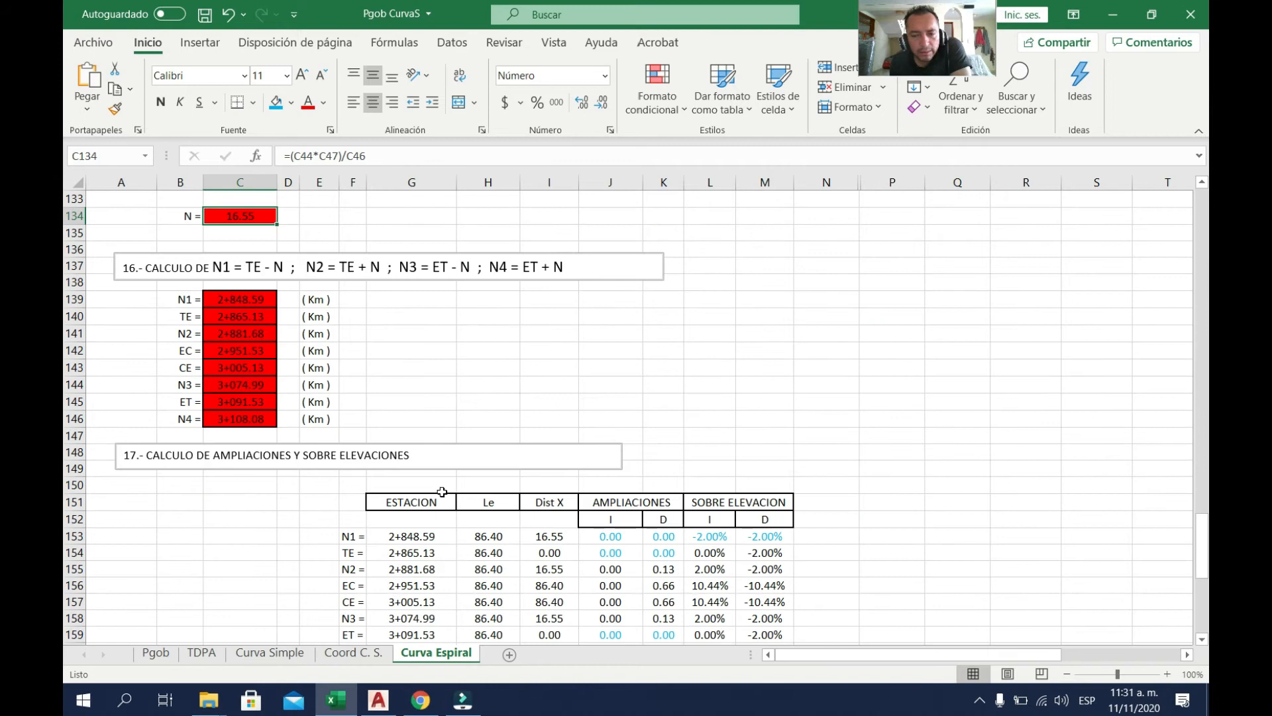
- Compare the curve points in the spiral diagram and the section 14 stations with the N1-to-N4 station list
{"action": "scroll", "coordinate": [442, 492], "scroll_direction": "up", "scroll_amount": 20}
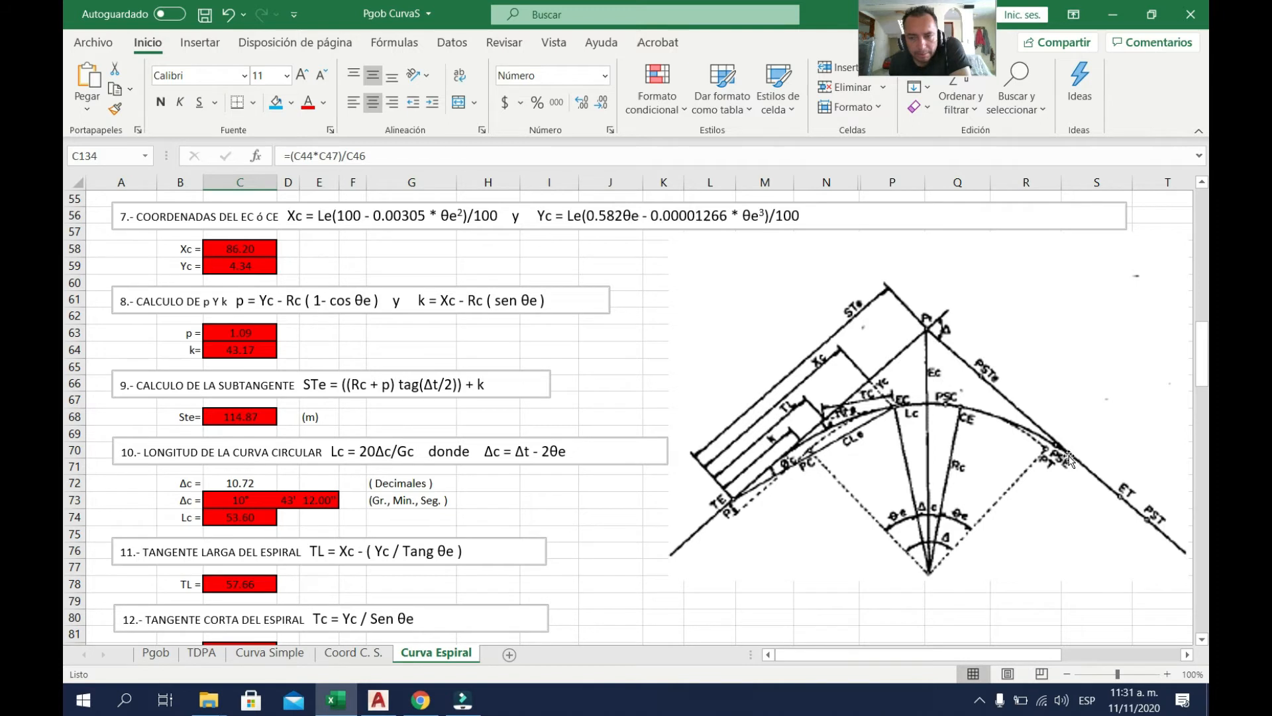
{"action": "scroll", "coordinate": [770, 500], "scroll_direction": "down", "scroll_amount": 10}
{"action": "scroll", "coordinate": [770, 500], "scroll_direction": "down", "scroll_amount": 15}
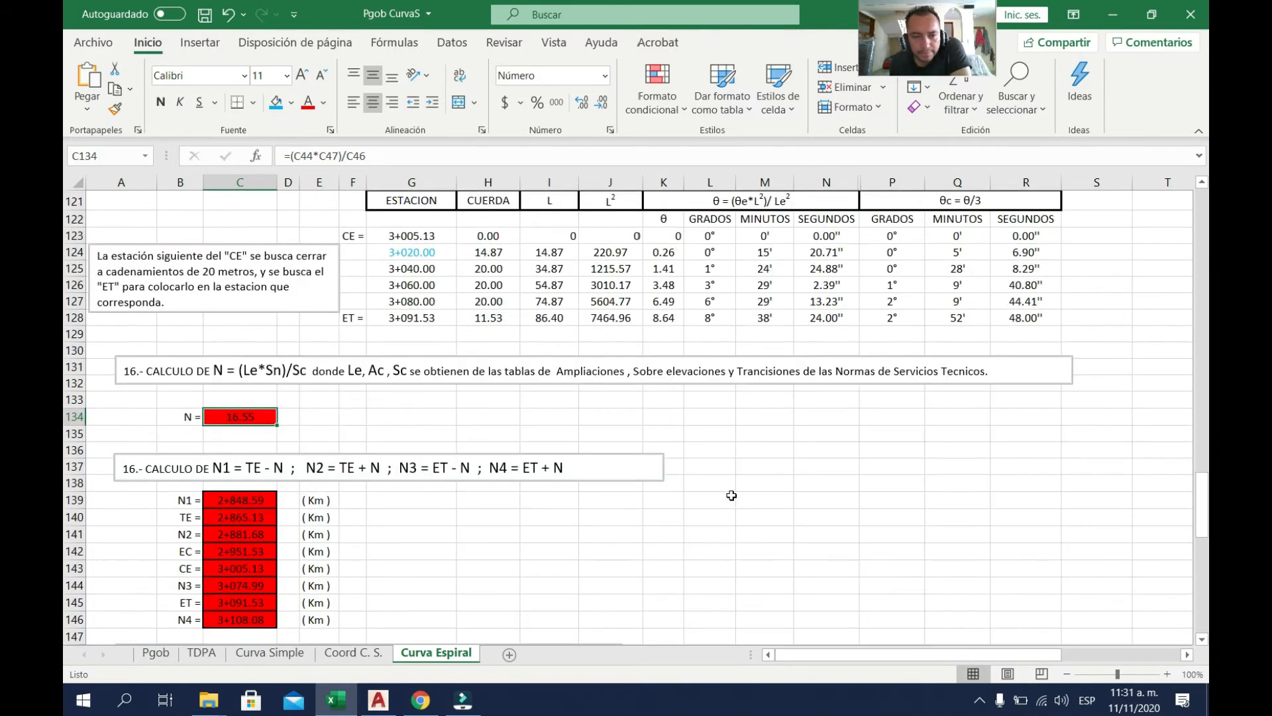
{"action": "scroll", "coordinate": [238, 431], "scroll_direction": "up", "scroll_amount": 5}
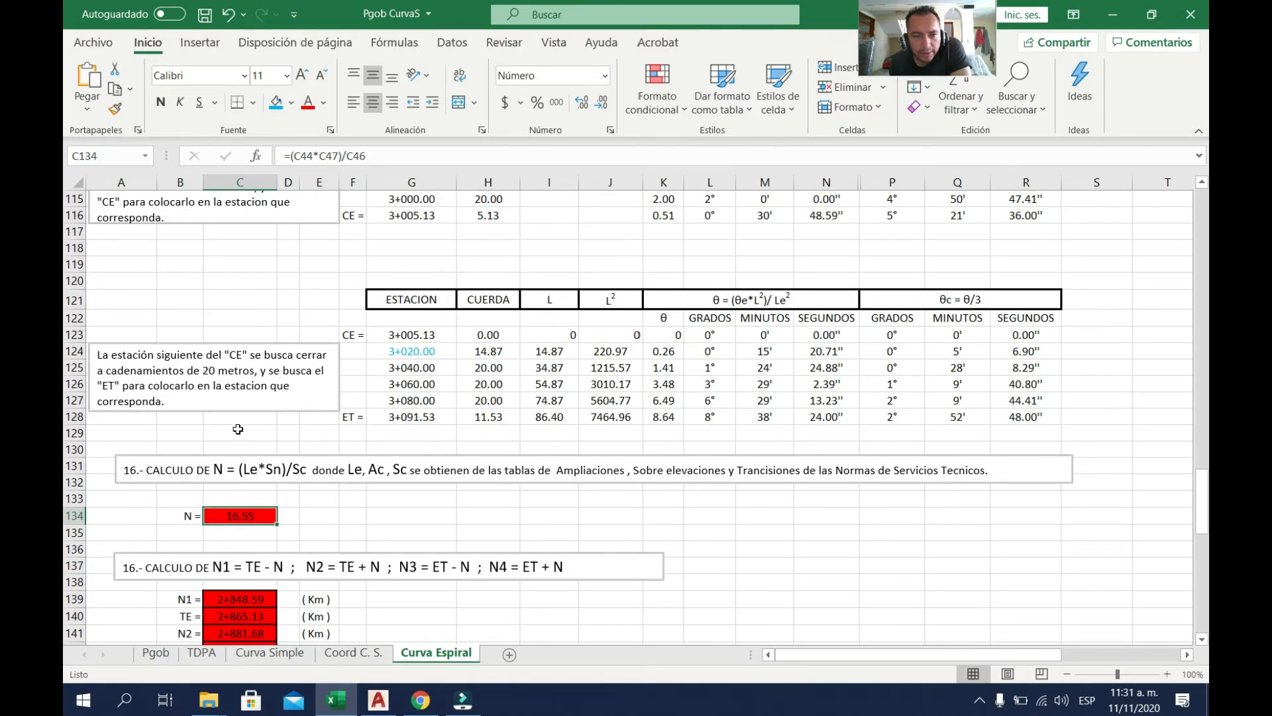
{"action": "scroll", "coordinate": [238, 430], "scroll_direction": "up", "scroll_amount": 9}
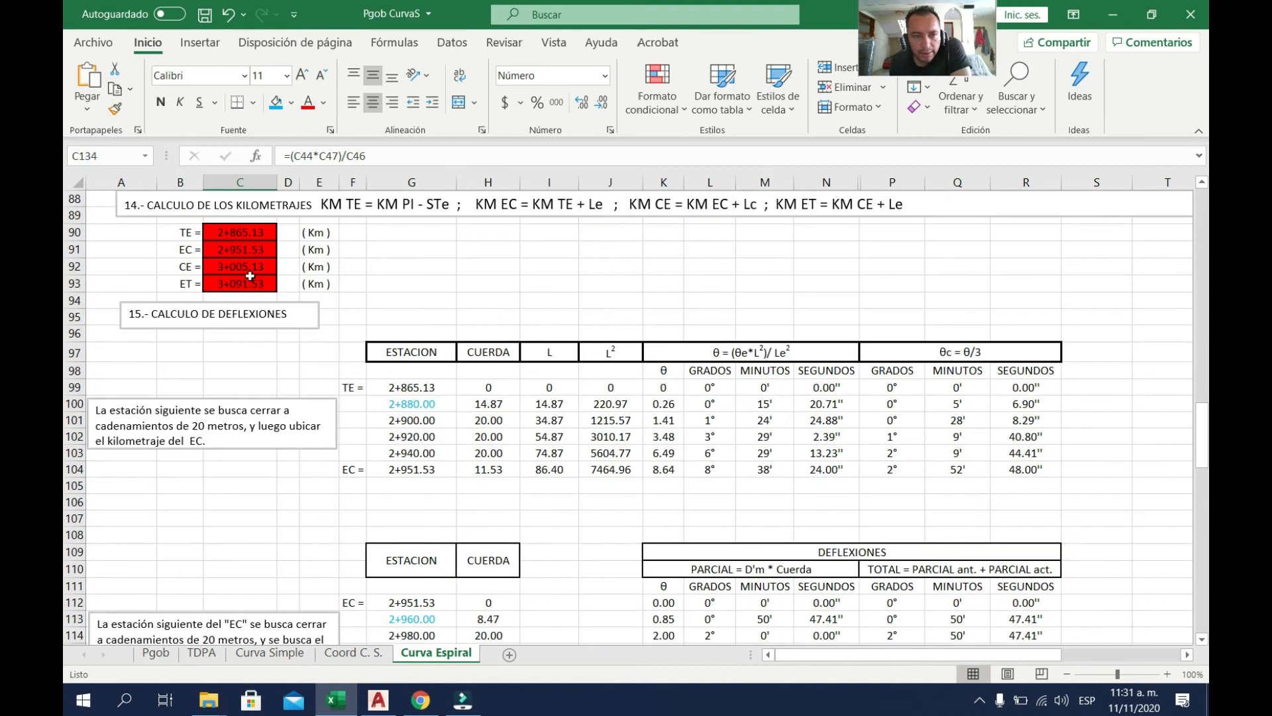
{"action": "scroll", "coordinate": [246, 296], "scroll_direction": "down", "scroll_amount": 16}
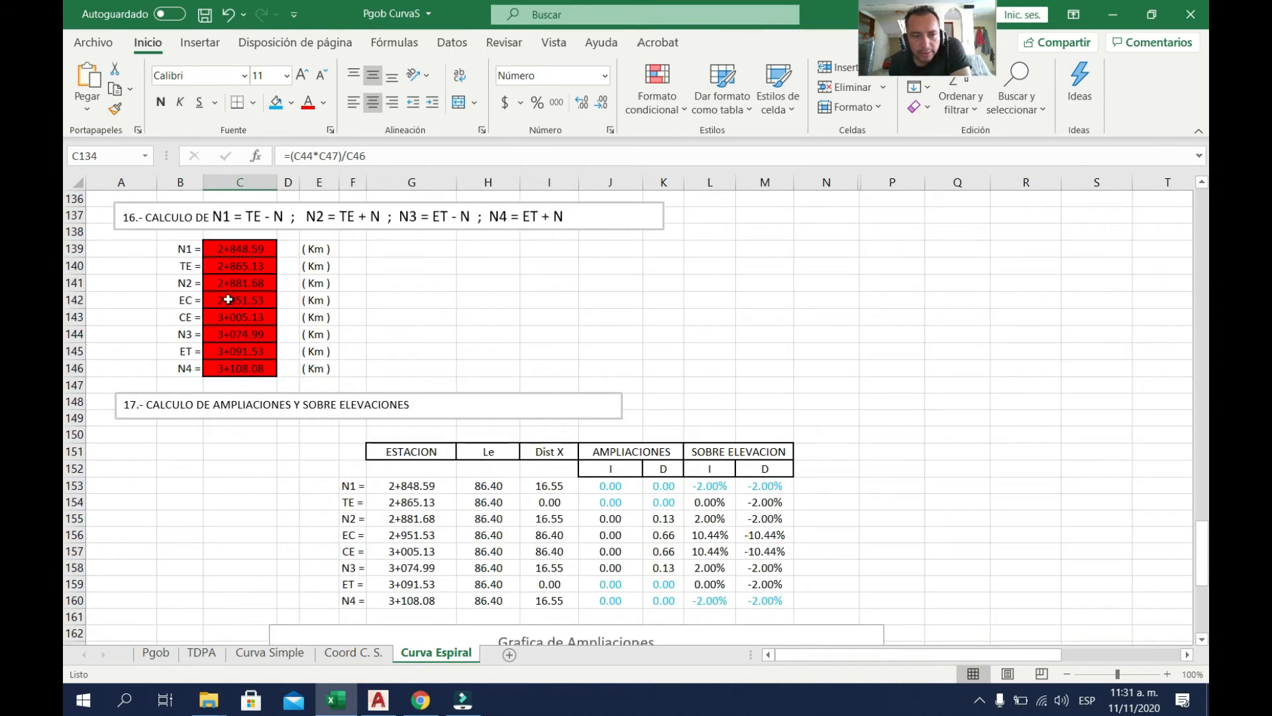
- Trace the TE, EC, CE and ET stations in the section 16 list and the N2 = TE + N formula in C141
{"action": "left_click", "coordinate": [180, 265]}
{"action": "left_click_drag", "start_coordinate": [190, 300], "coordinate": [193, 322]}
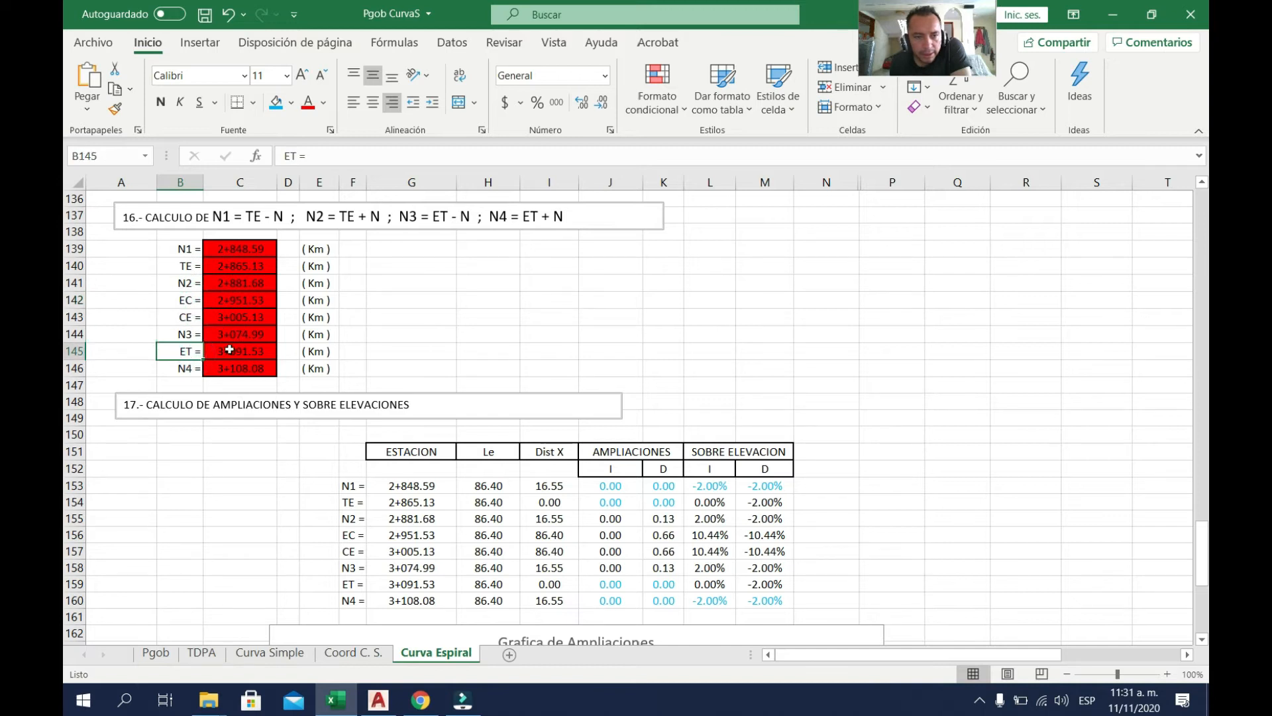
{"action": "left_click", "coordinate": [222, 352]}
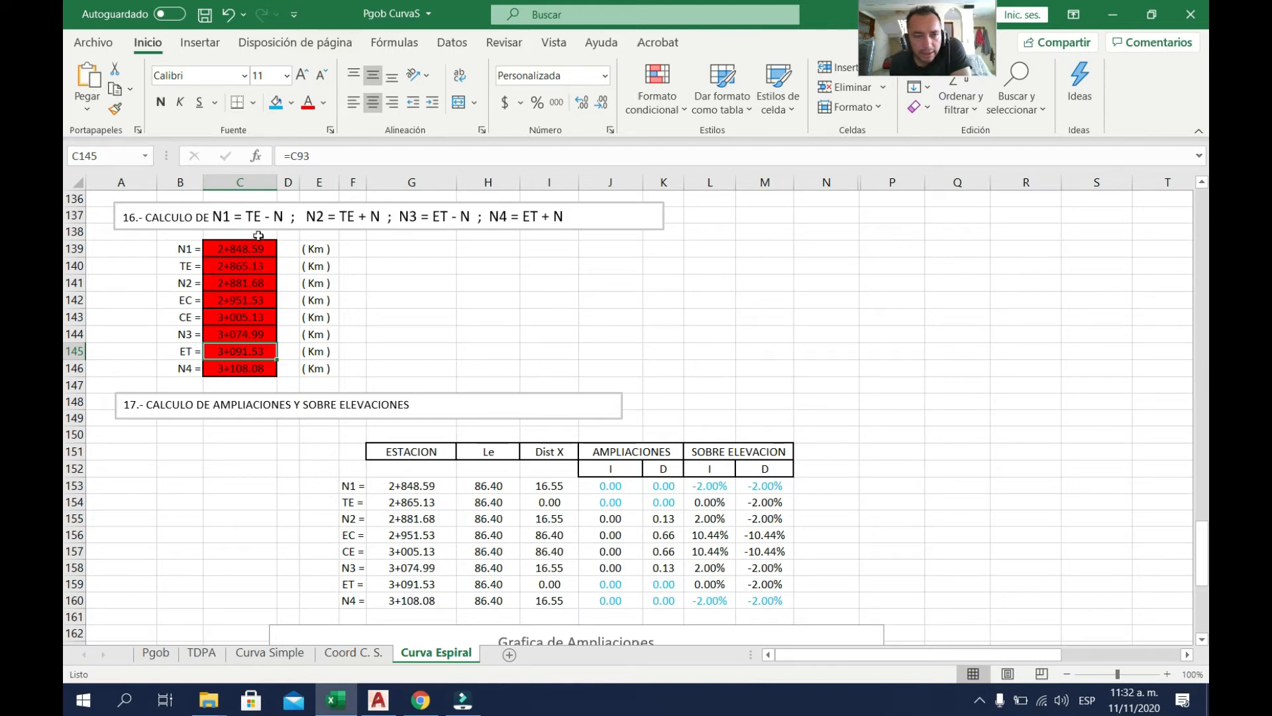
{"action": "scroll", "coordinate": [290, 239], "scroll_direction": "up", "scroll_amount": 2}
{"action": "left_click", "coordinate": [255, 352]}
{"action": "left_click", "coordinate": [249, 382]}
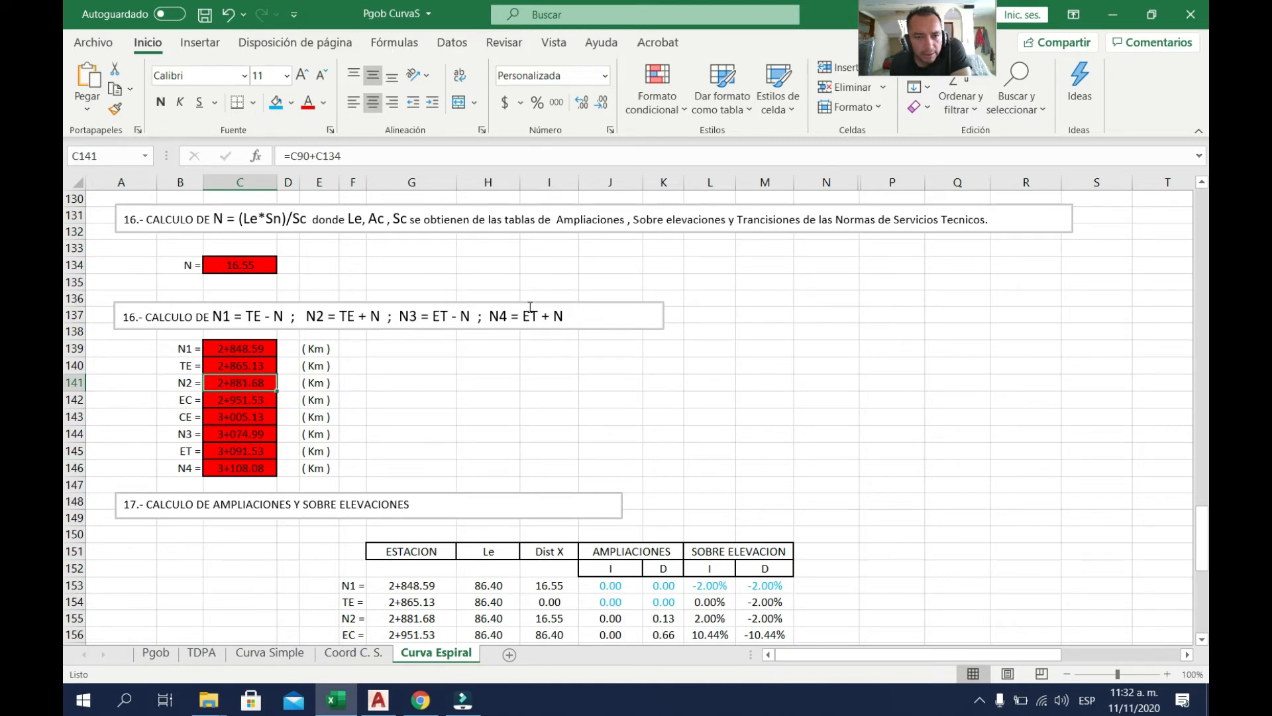
- Compare the N1-to-N4 stations in section 16 with the station column of the section 17 table
{"action": "scroll", "coordinate": [278, 427], "scroll_direction": "down", "scroll_amount": 3}
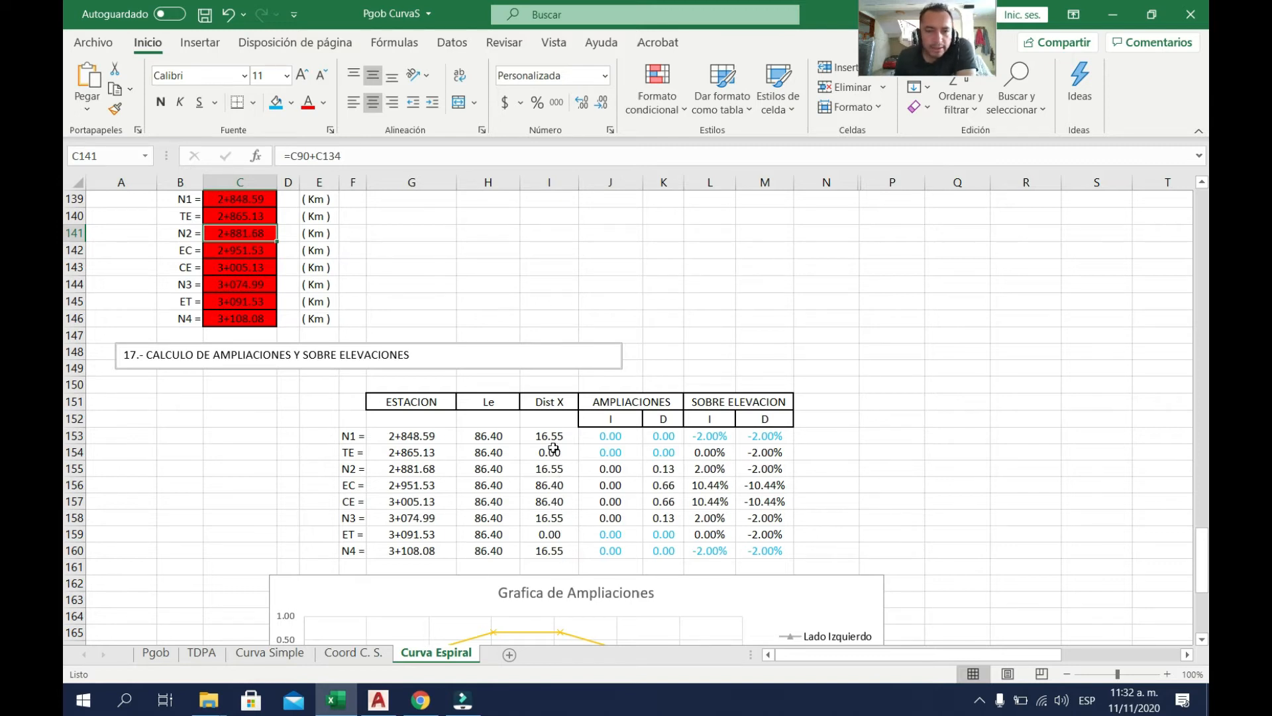
{"action": "scroll", "coordinate": [497, 449], "scroll_direction": "up", "scroll_amount": 2}
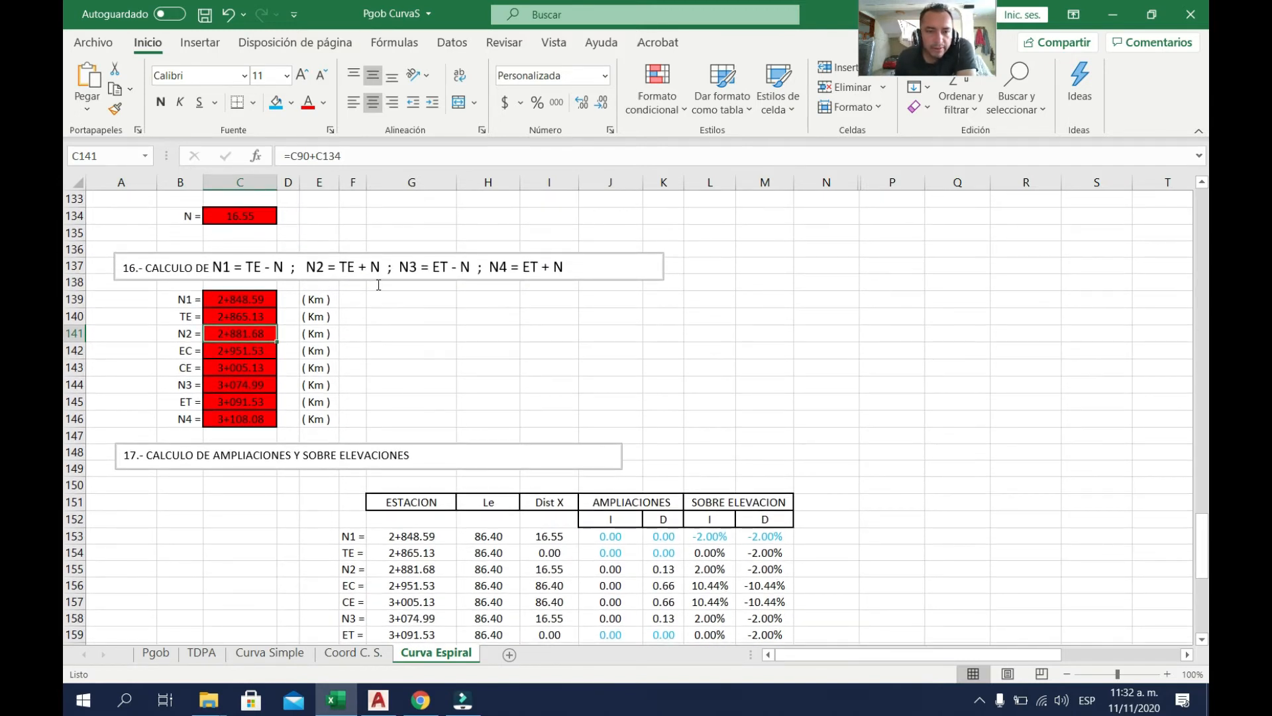
{"action": "scroll", "coordinate": [455, 350], "scroll_direction": "down", "scroll_amount": 2}
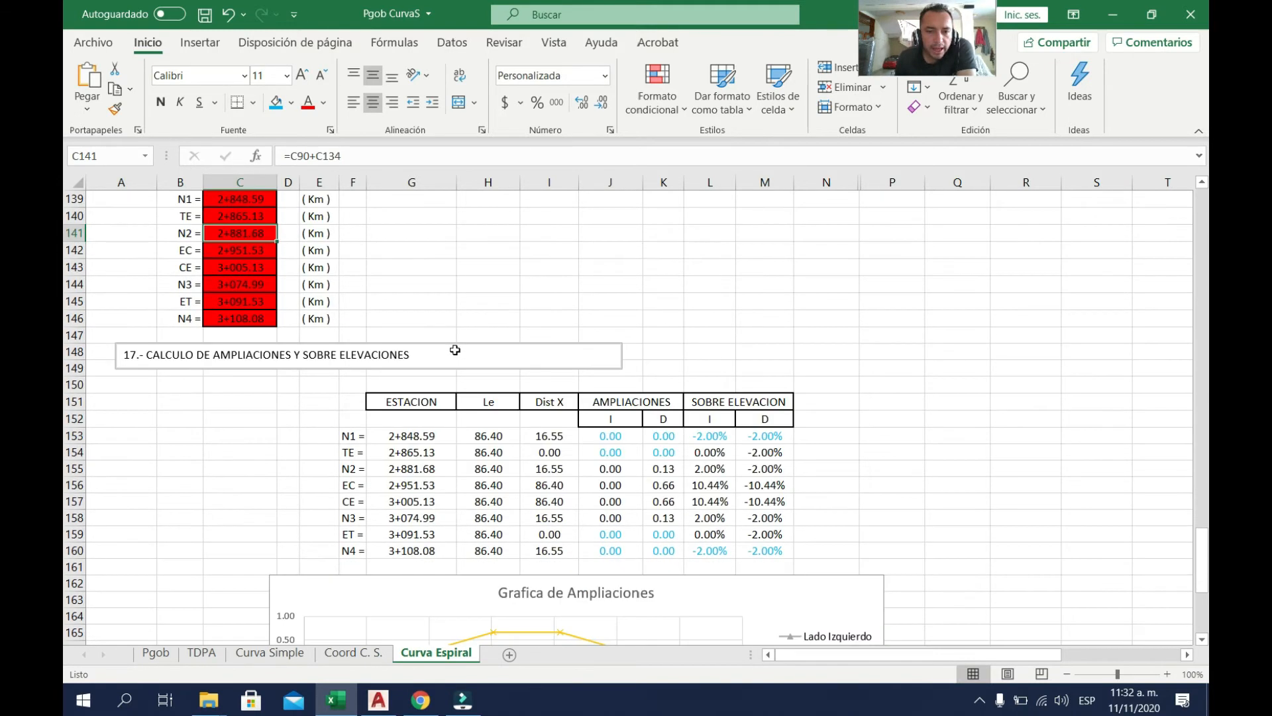
- Check the Dist X formulas for TE and EC in the section 17 table against the N value in section 16
{"action": "left_click", "coordinate": [542, 454]}
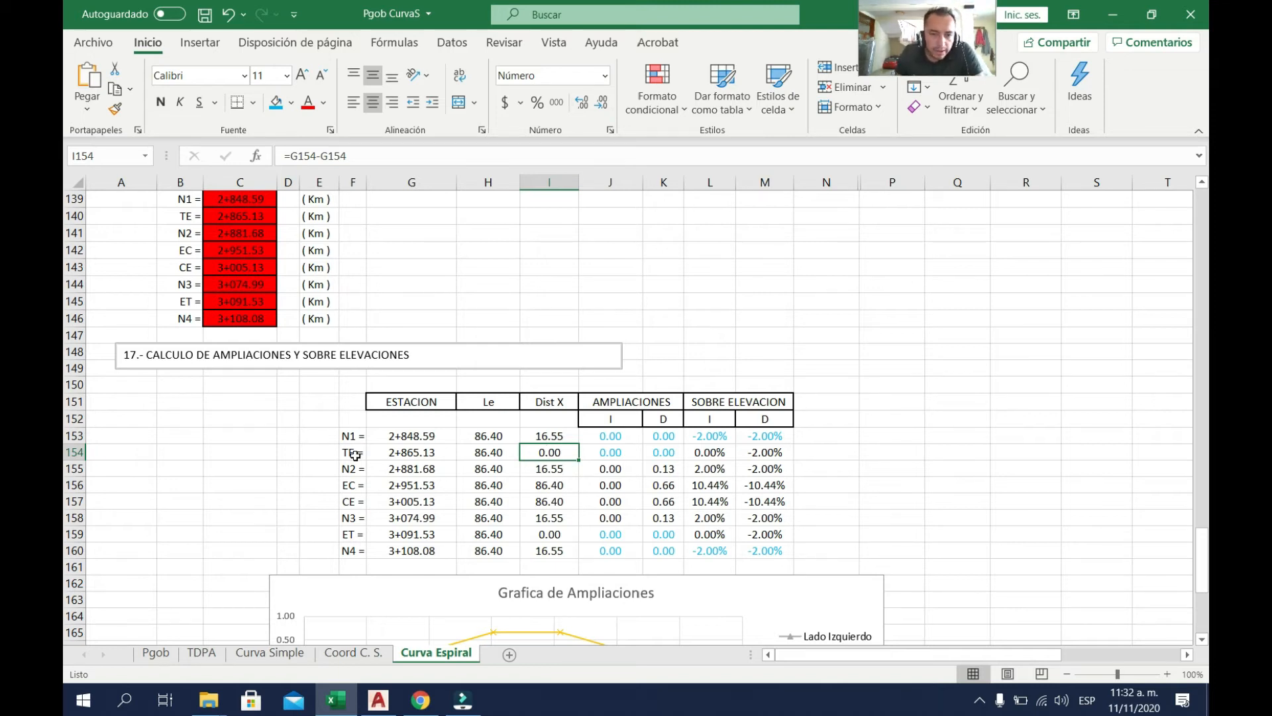
{"action": "scroll", "coordinate": [495, 426], "scroll_direction": "up", "scroll_amount": 3}
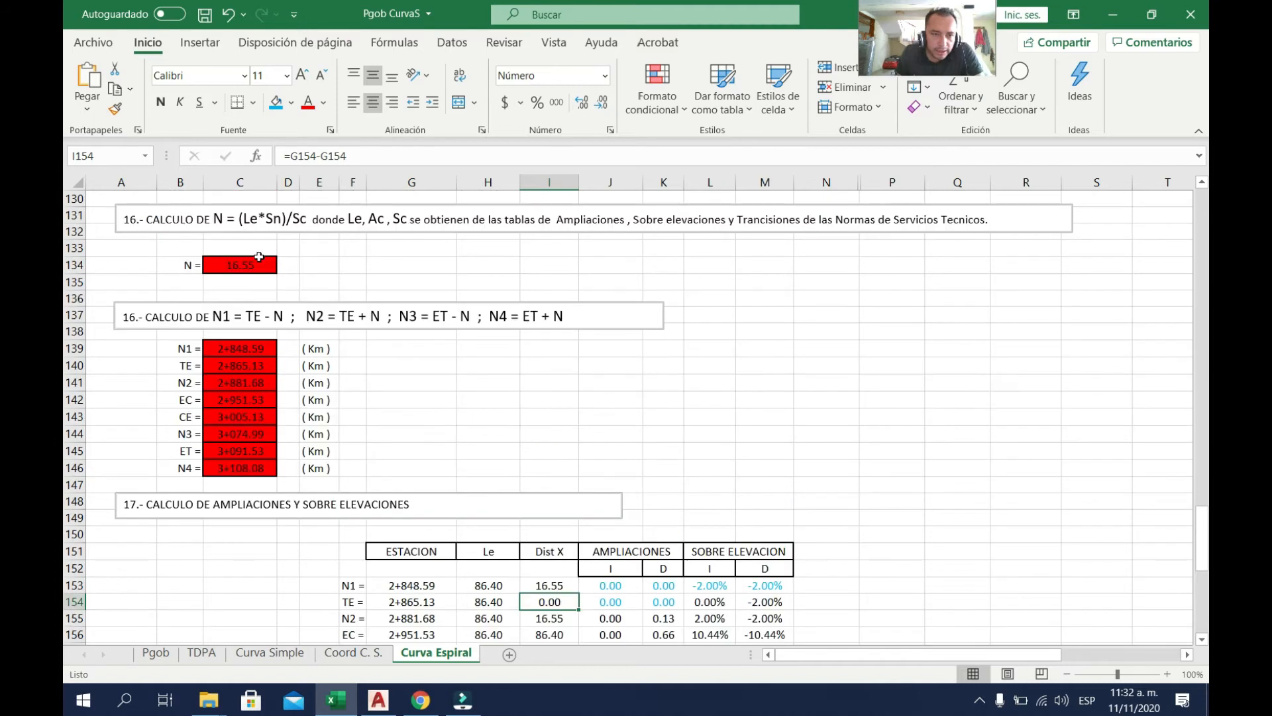
{"action": "scroll", "coordinate": [260, 263], "scroll_direction": "down", "scroll_amount": 2}
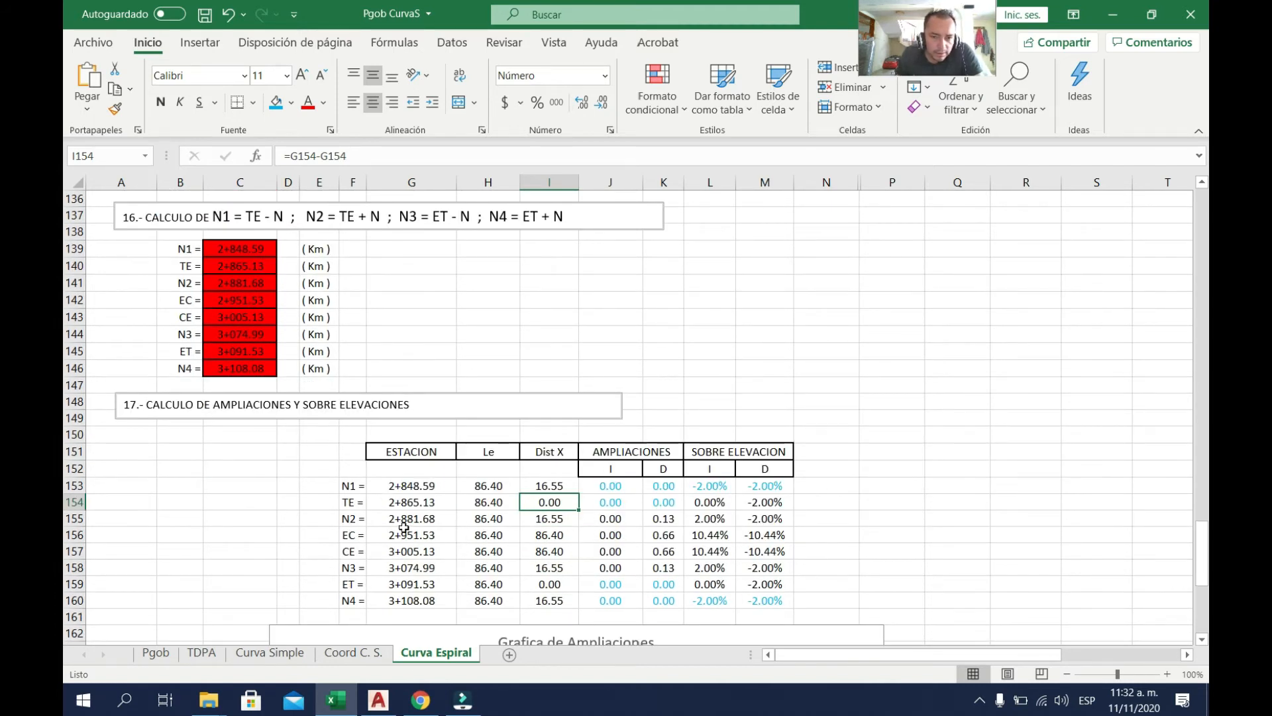
{"action": "left_click", "coordinate": [549, 534]}
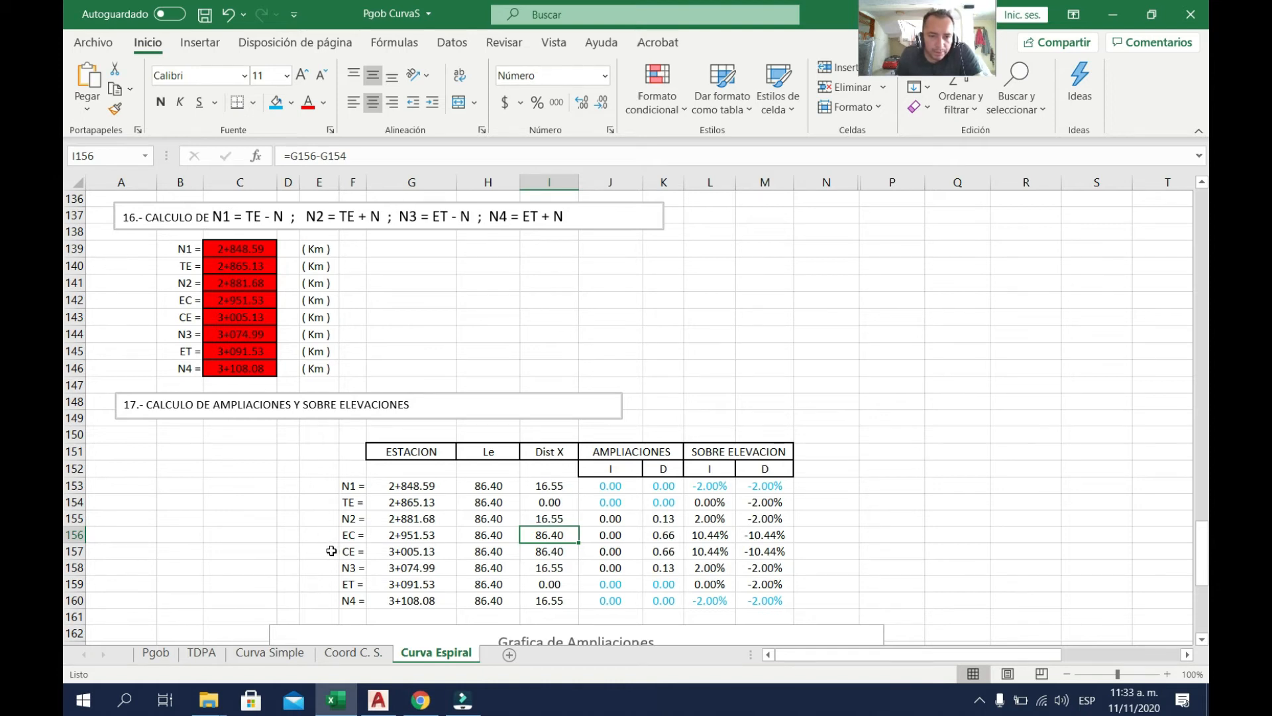
- Fill cells E157:E160, beside the CE to N4 rows of the section 17 table, with light blue
{"action": "left_click_drag", "start_coordinate": [330, 552], "coordinate": [324, 596]}
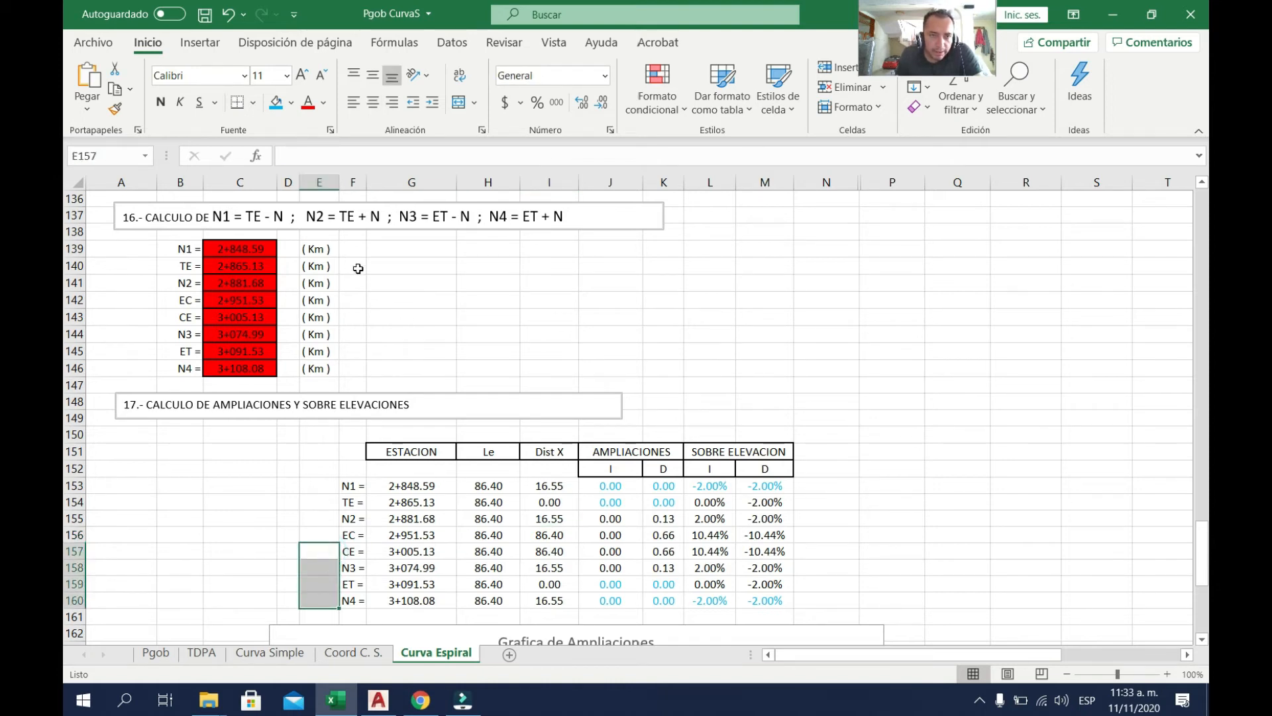
{"action": "left_click", "coordinate": [273, 103]}
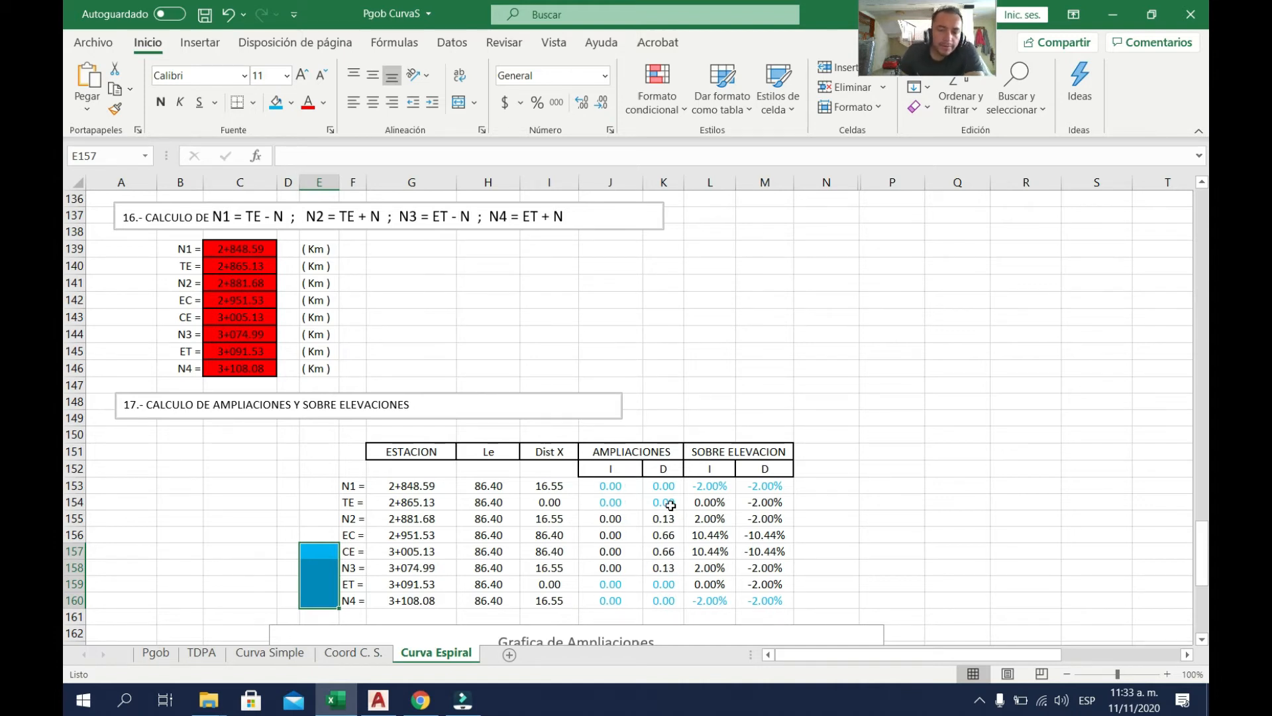
- Review the widening and superelevation charts and figure FIG.004.10 on the Curva Simple sheet, and return to the Curva Espiral sheet
{"action": "left_click", "coordinate": [304, 654]}
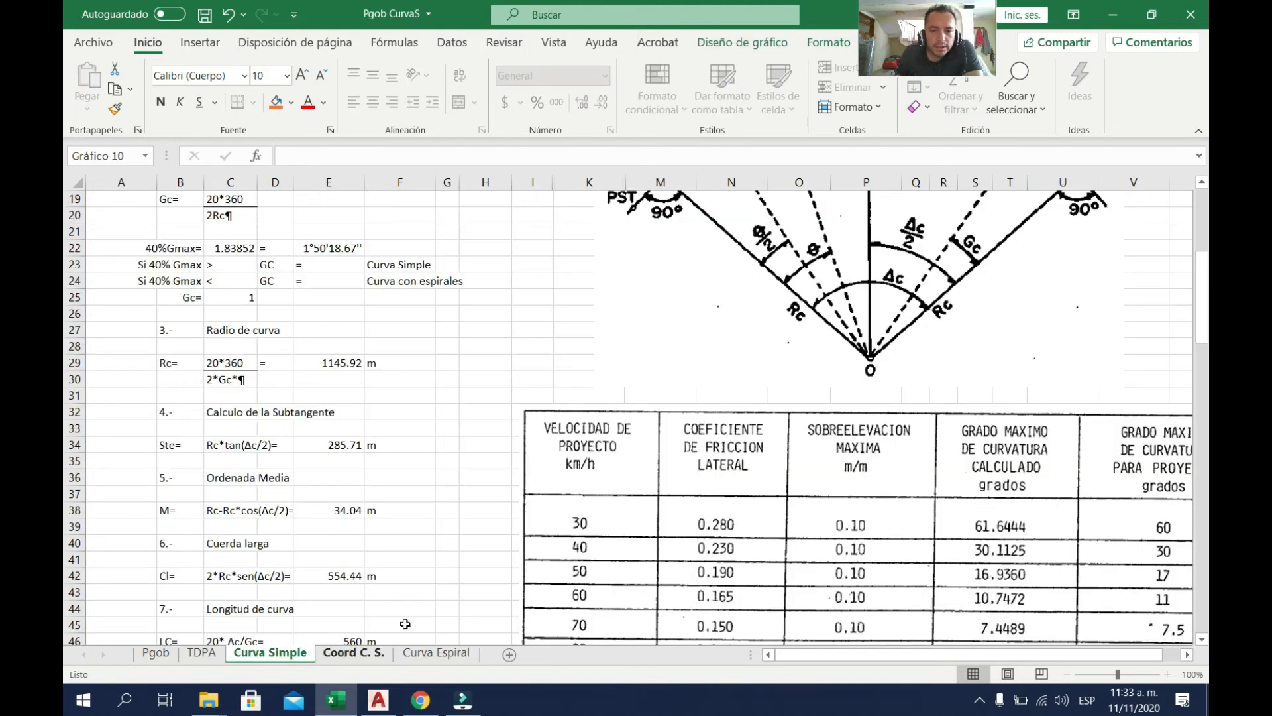
{"action": "scroll", "coordinate": [770, 380], "scroll_direction": "down", "scroll_amount": 20}
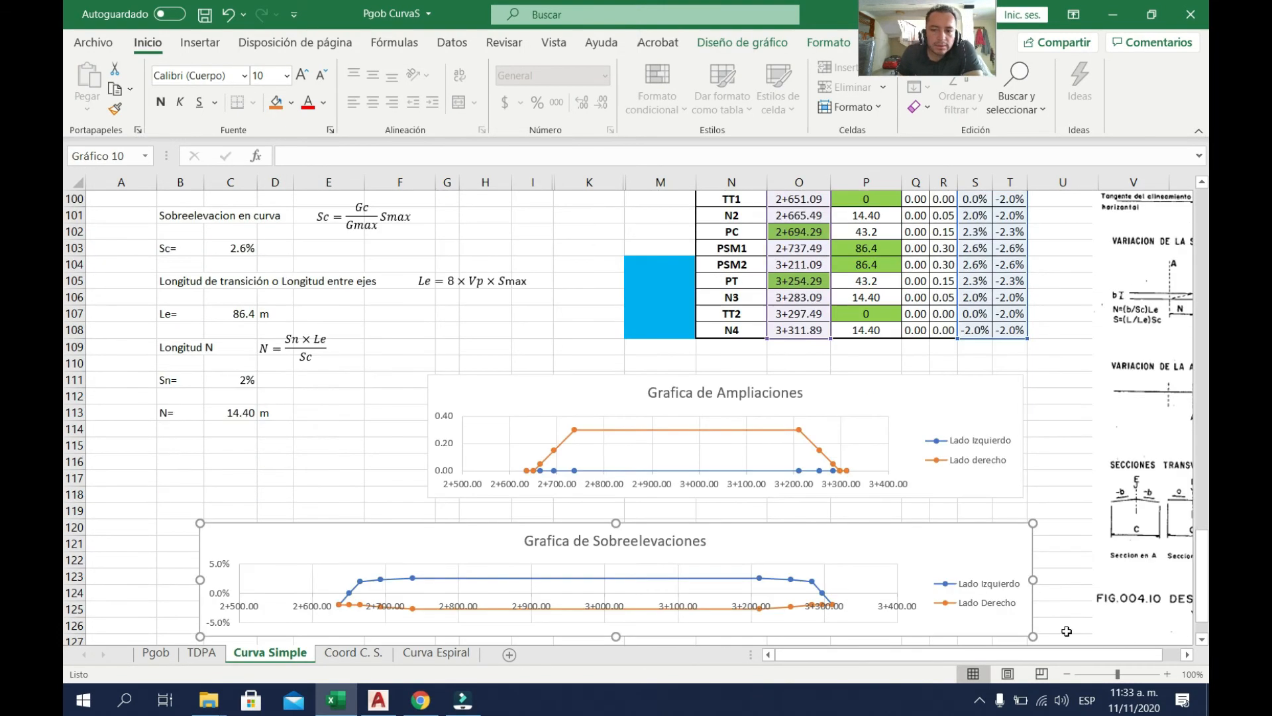
{"action": "left_click_drag", "start_coordinate": [1018, 657], "coordinate": [1183, 645]}
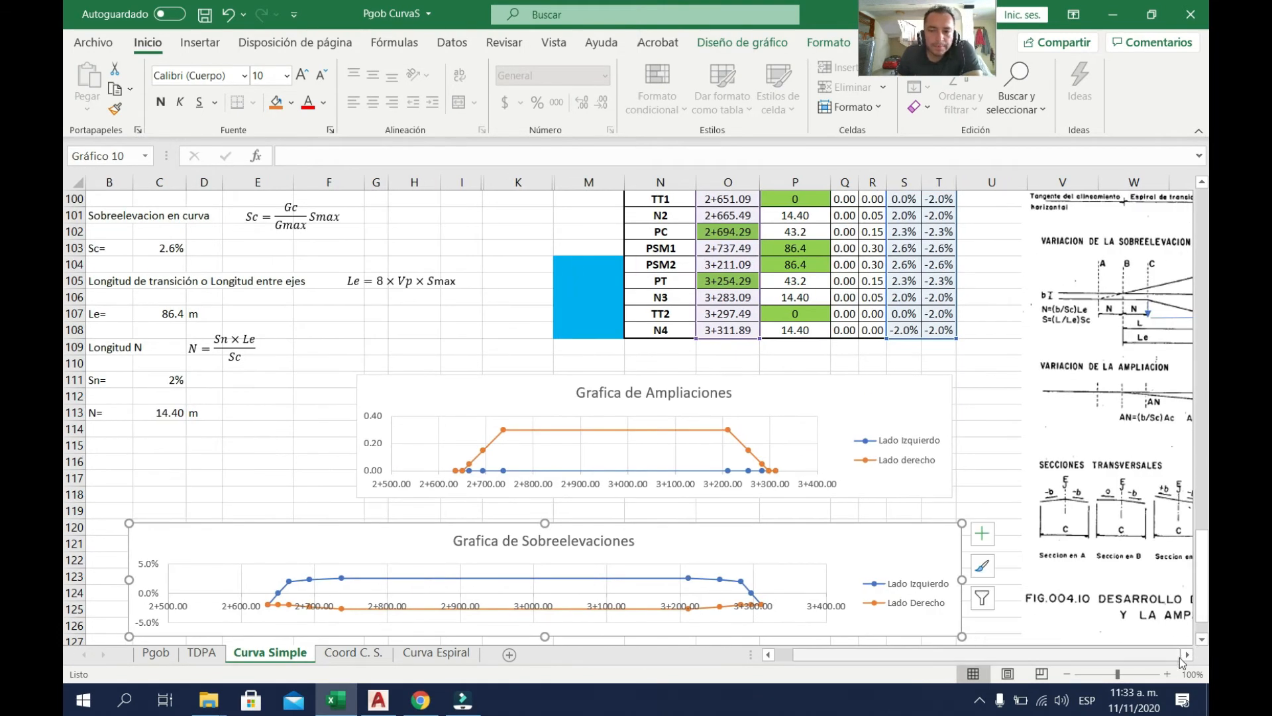
{"action": "left_click", "coordinate": [1185, 655]}
{"action": "scroll", "coordinate": [1186, 655], "scroll_direction": "right", "scroll_amount": 5}
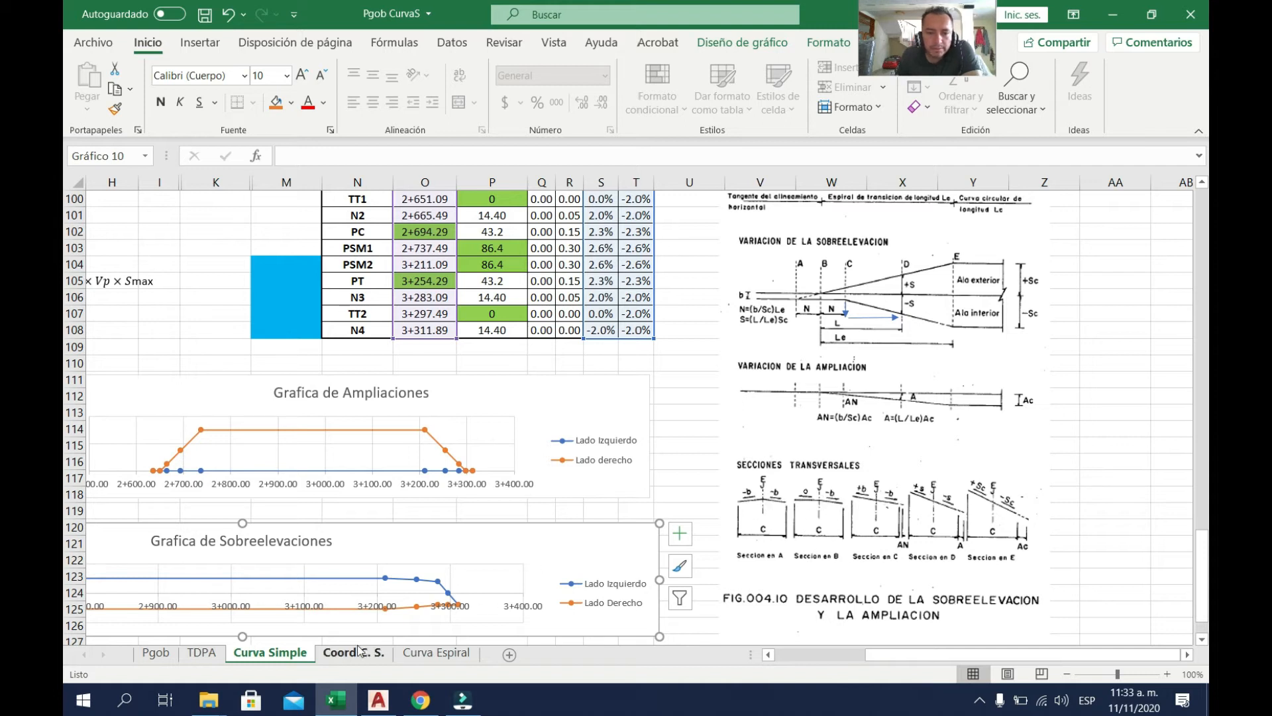
{"action": "left_click", "coordinate": [442, 655]}
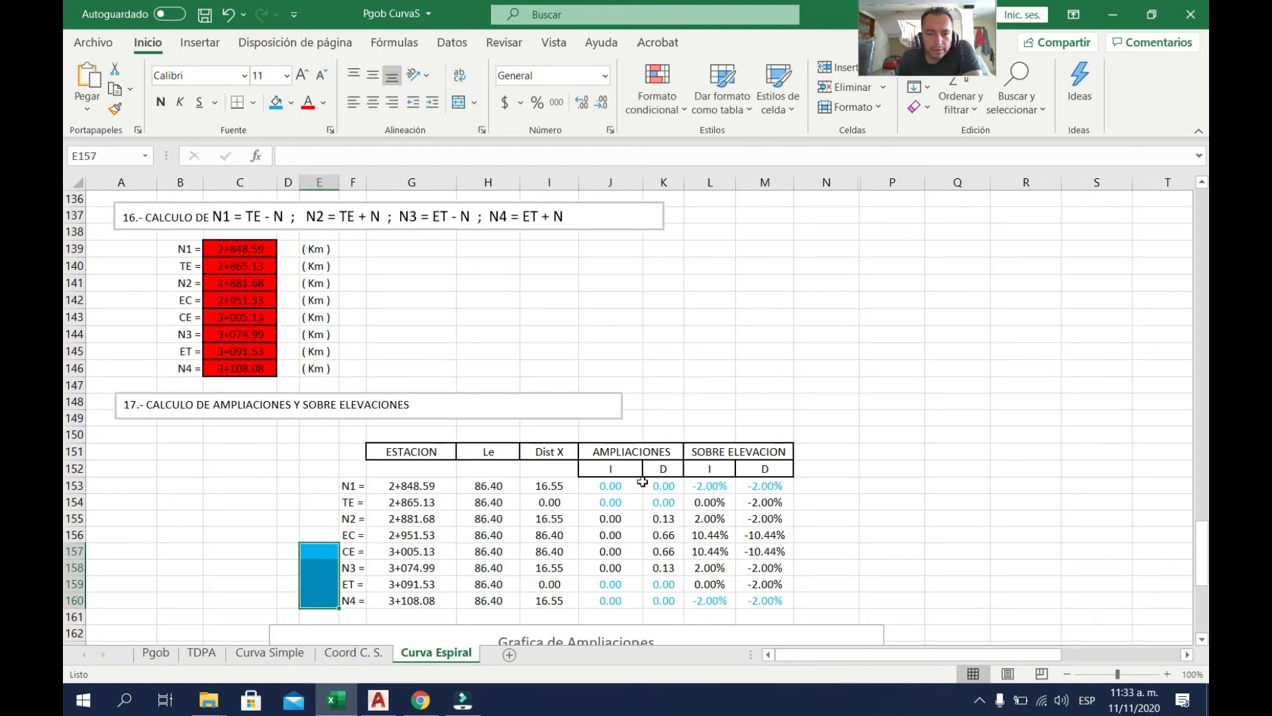
- Inspect the N2 right-side widening formula in K155 and the Dist X formula in I155 that it uses
{"action": "scroll", "coordinate": [642, 481], "scroll_direction": "down", "scroll_amount": 1}
{"action": "scroll", "coordinate": [696, 458], "scroll_direction": "down", "scroll_amount": 1}
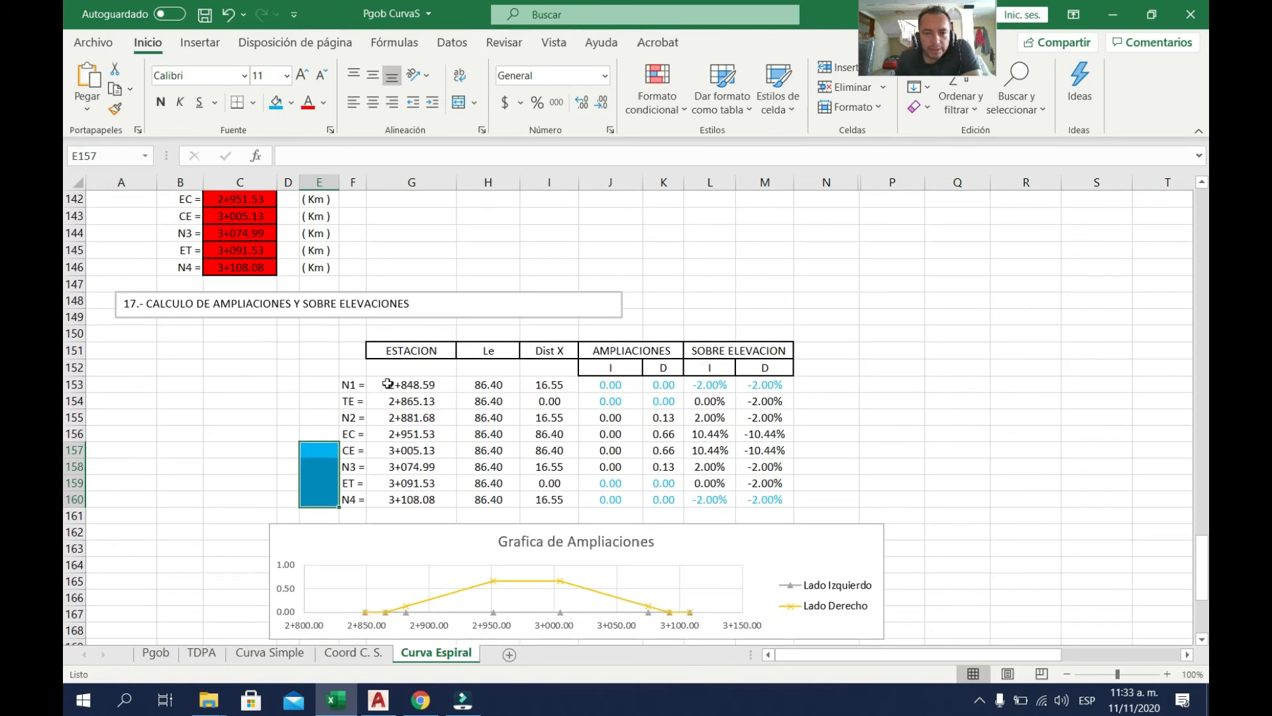
{"action": "left_click", "coordinate": [668, 418]}
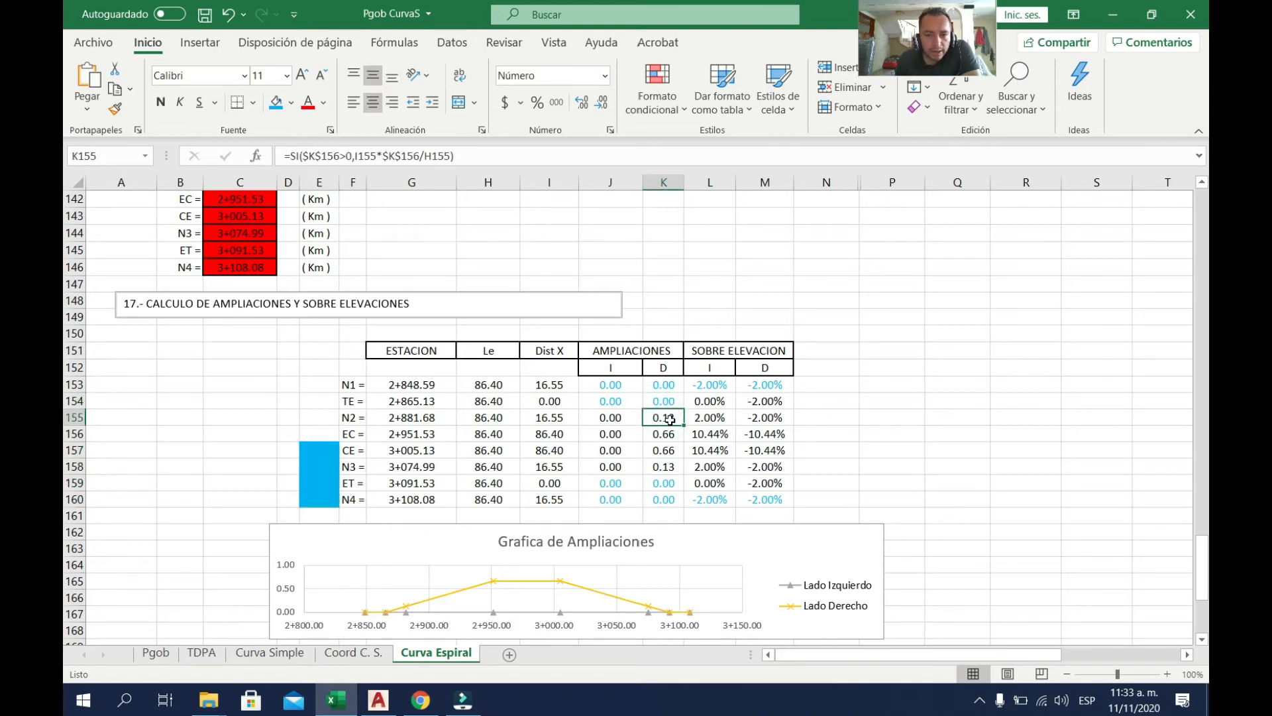
{"action": "left_click", "coordinate": [551, 418]}
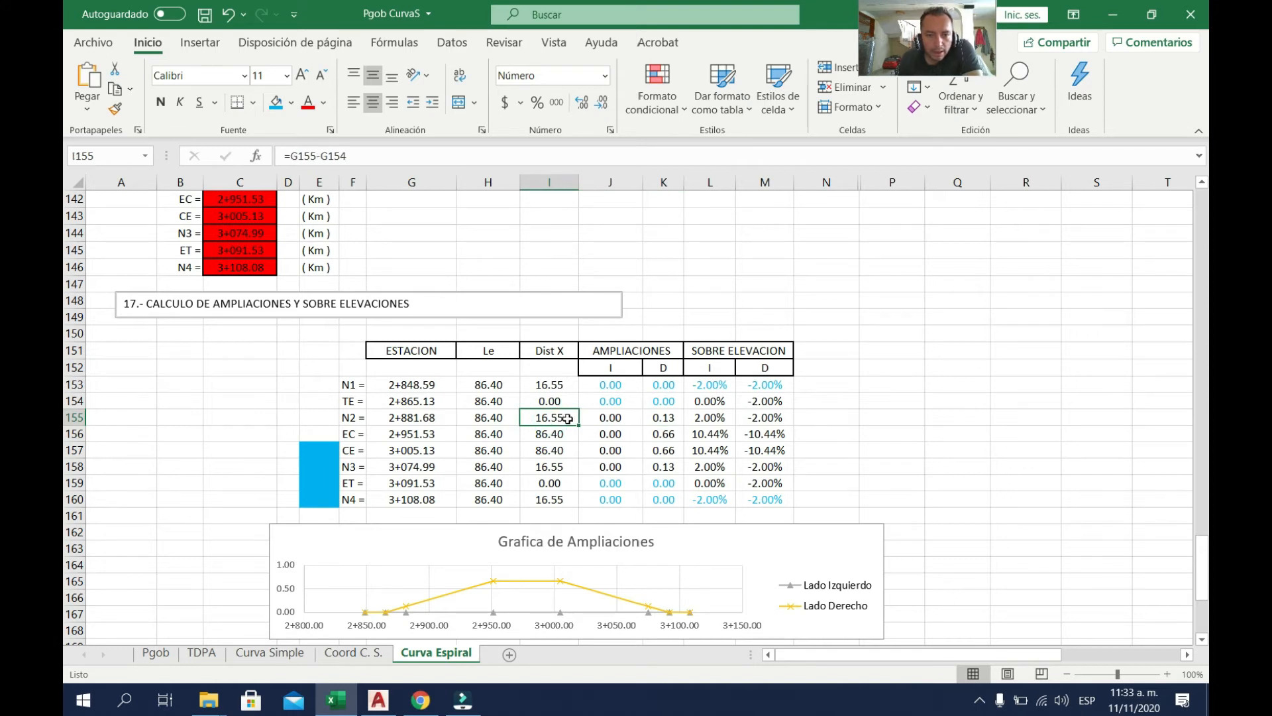
- Trace the EC right-side widening formula in K156 back to the Ac value in section 5
{"action": "left_click", "coordinate": [673, 437]}
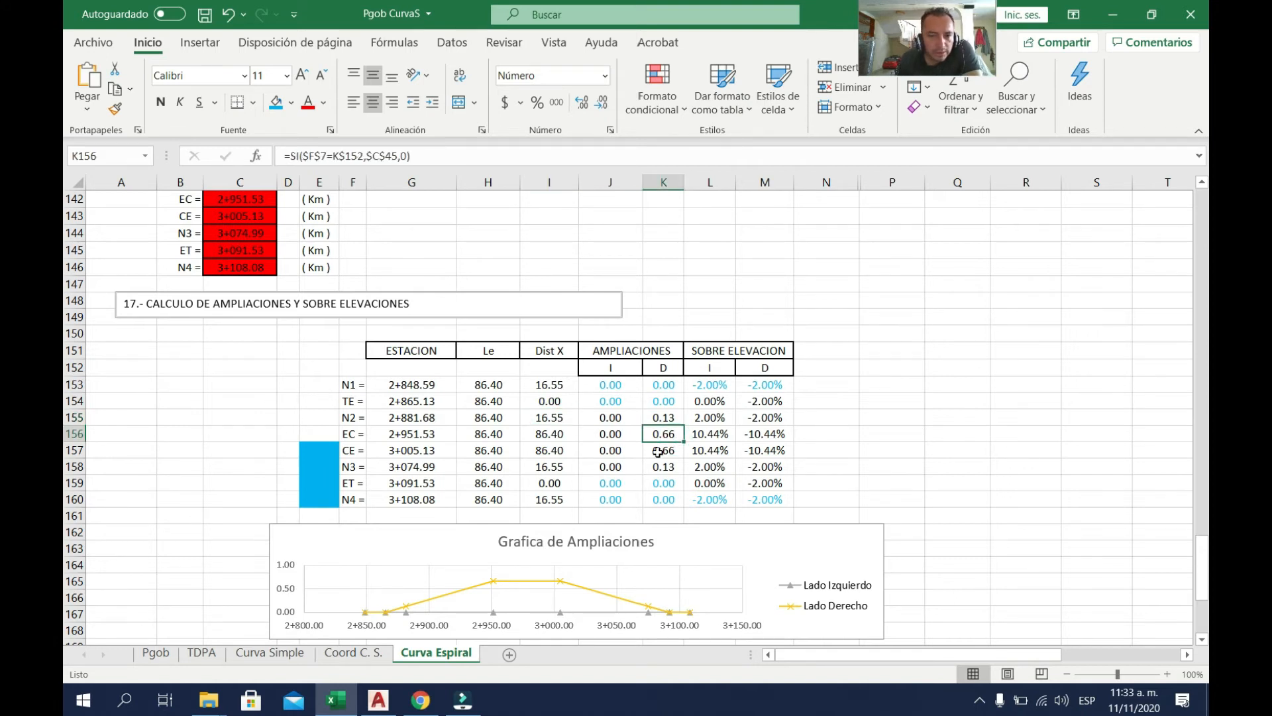
{"action": "scroll", "coordinate": [658, 451], "scroll_direction": "up", "scroll_amount": 20}
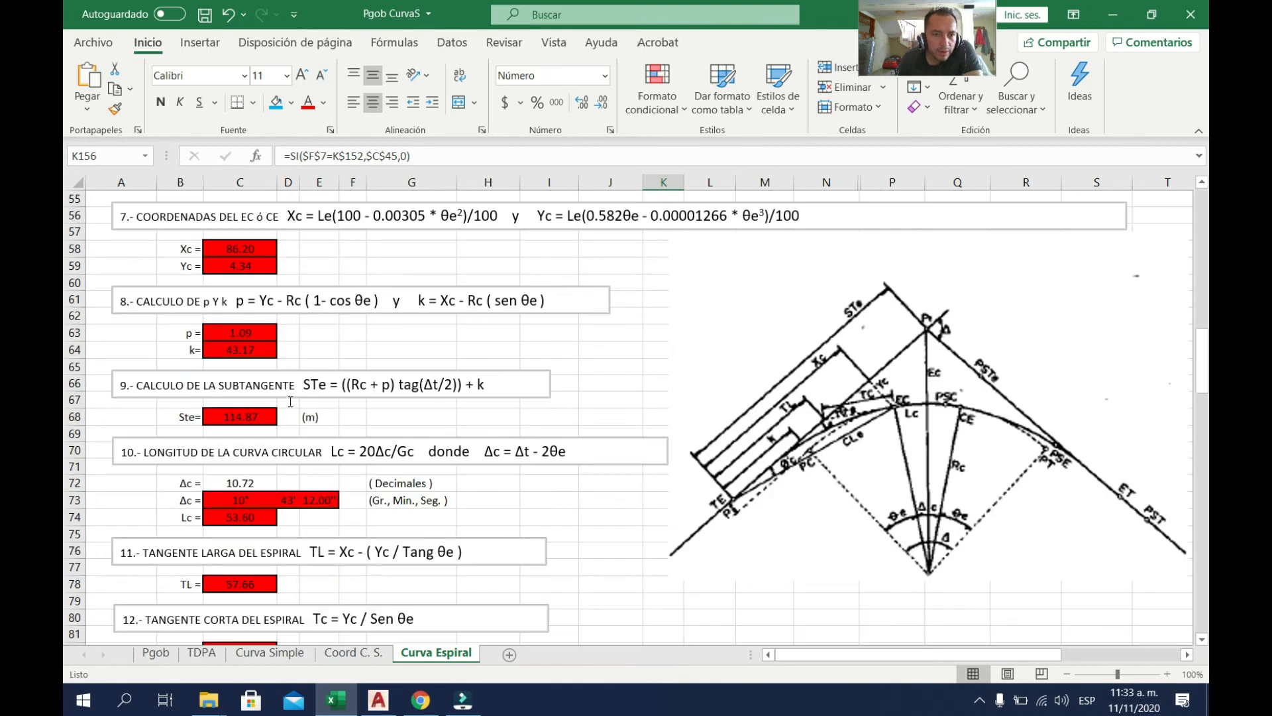
{"action": "scroll", "coordinate": [291, 401], "scroll_direction": "up", "scroll_amount": 4}
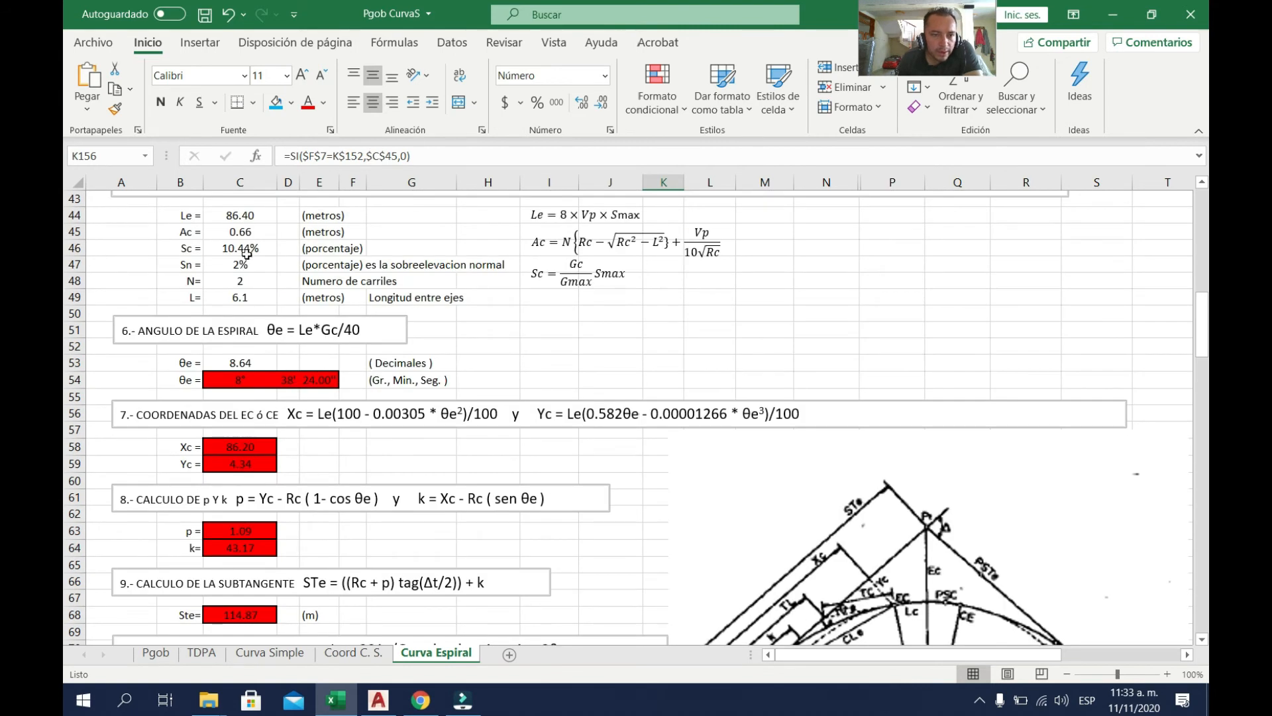
{"action": "scroll", "coordinate": [481, 377], "scroll_direction": "down", "scroll_amount": 20}
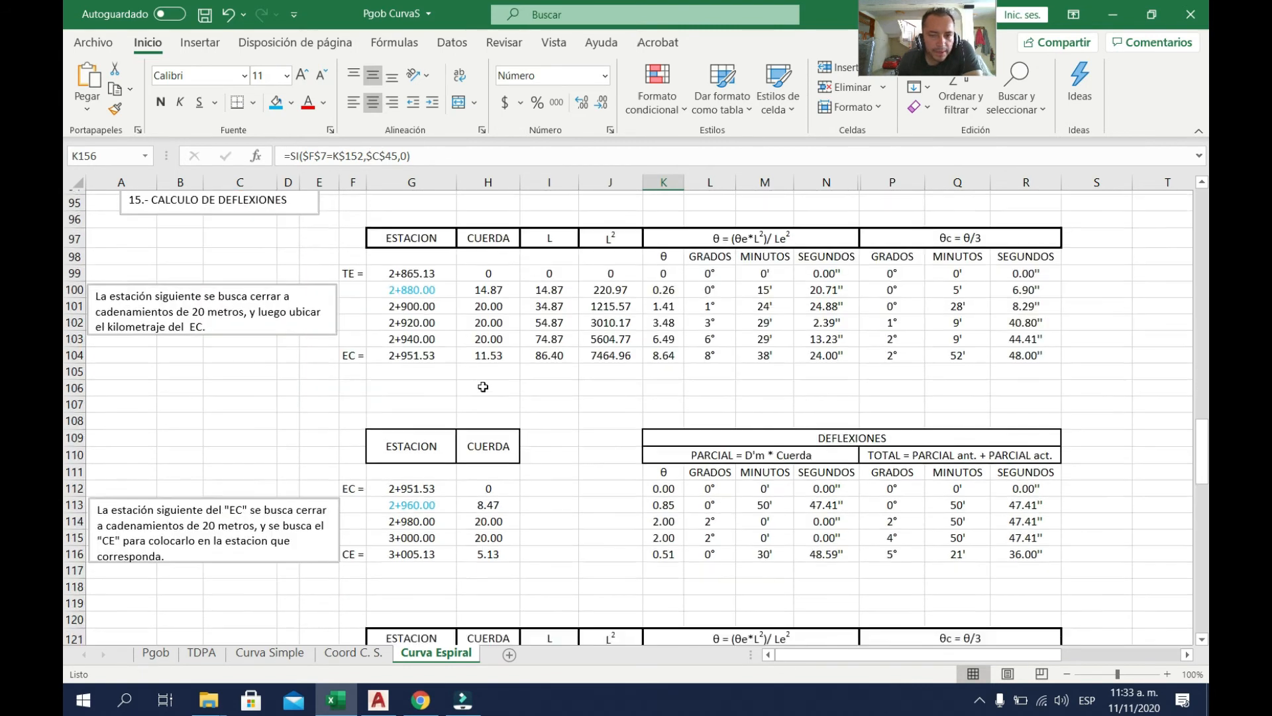
{"action": "scroll", "coordinate": [481, 377], "scroll_direction": "down", "scroll_amount": 9}
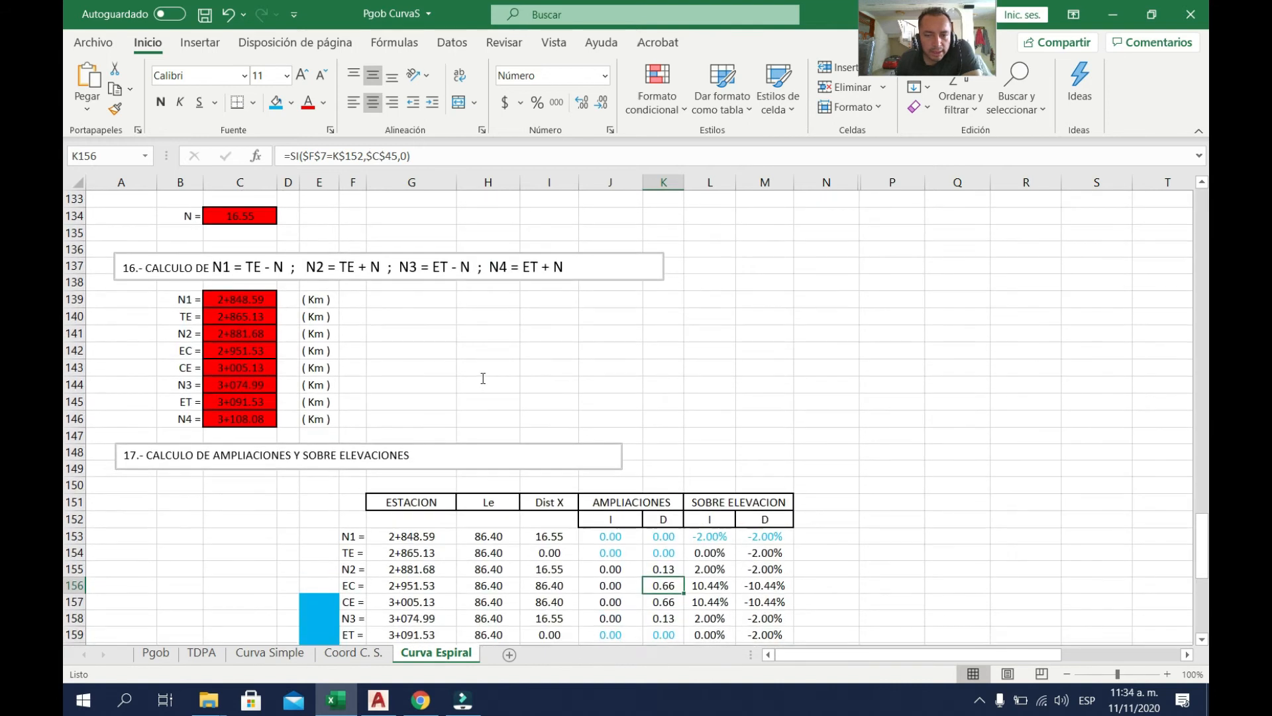
{"action": "scroll", "coordinate": [663, 536], "scroll_direction": "down", "scroll_amount": 1}
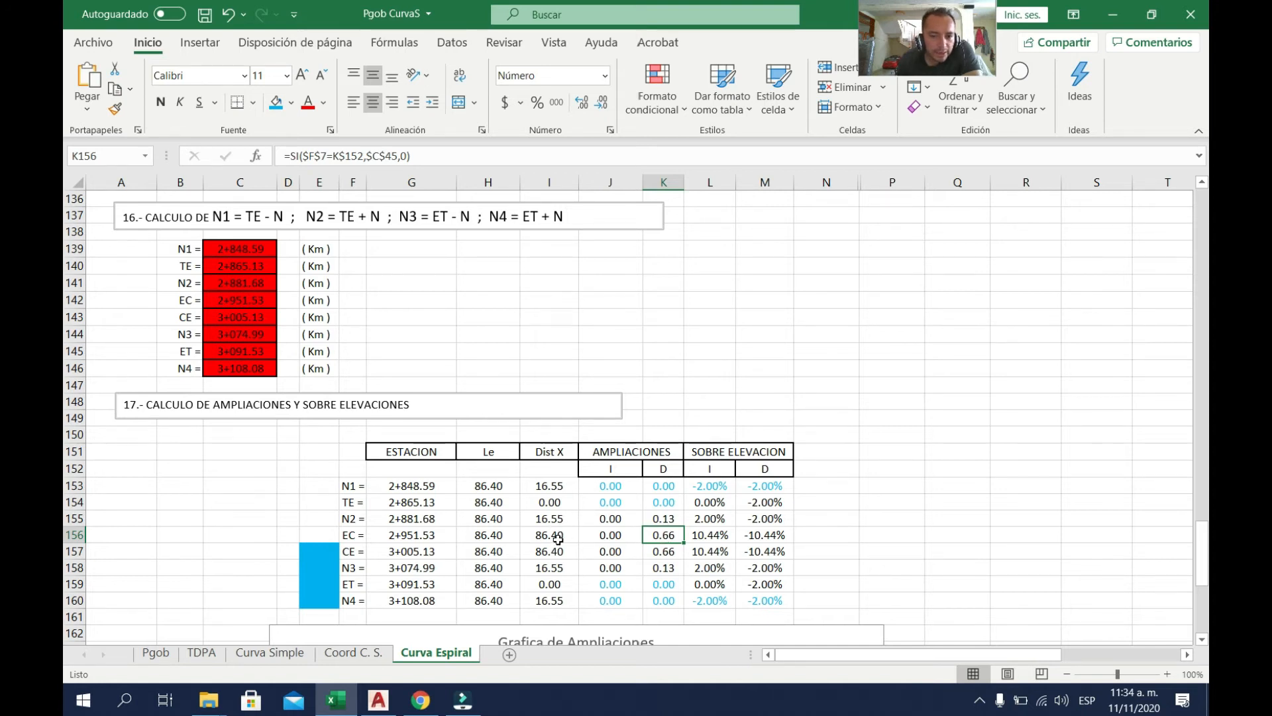
- Compare the N2 formulas for the right widening in K155 and the superelevations in L155 and M155
{"action": "left_click", "coordinate": [646, 518]}
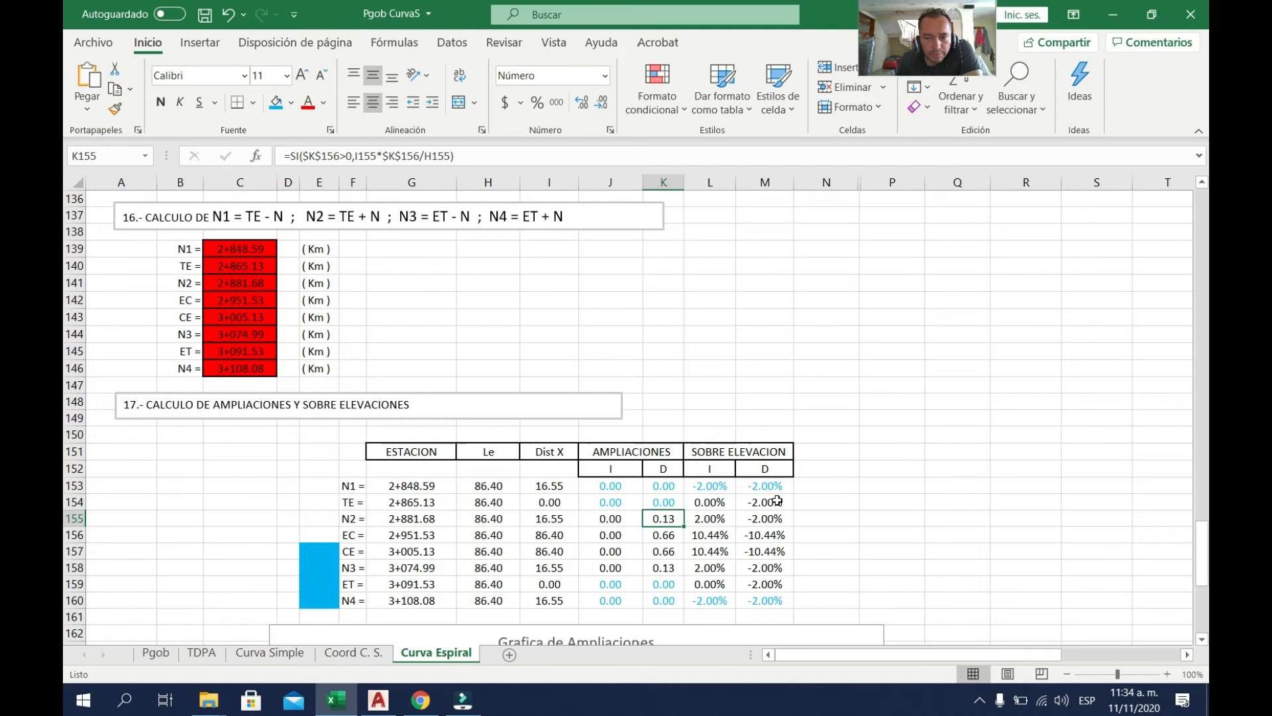
{"action": "left_click", "coordinate": [723, 521]}
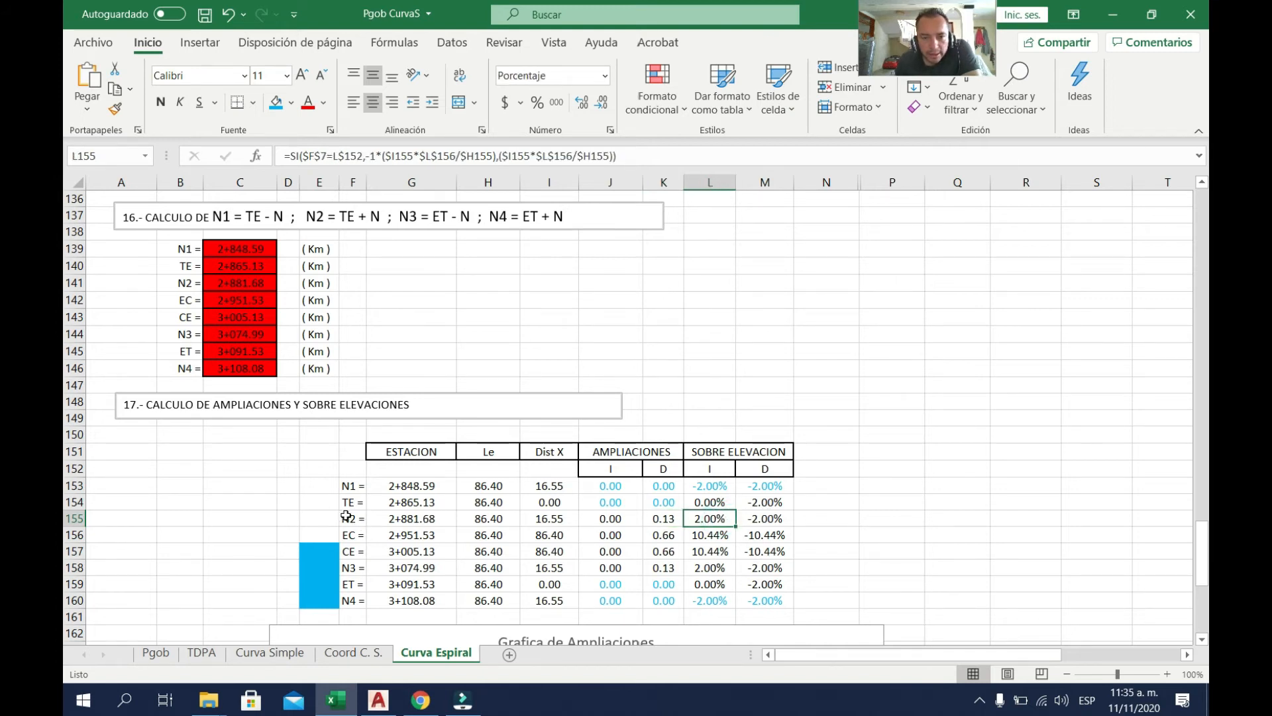
{"action": "left_click", "coordinate": [763, 519]}
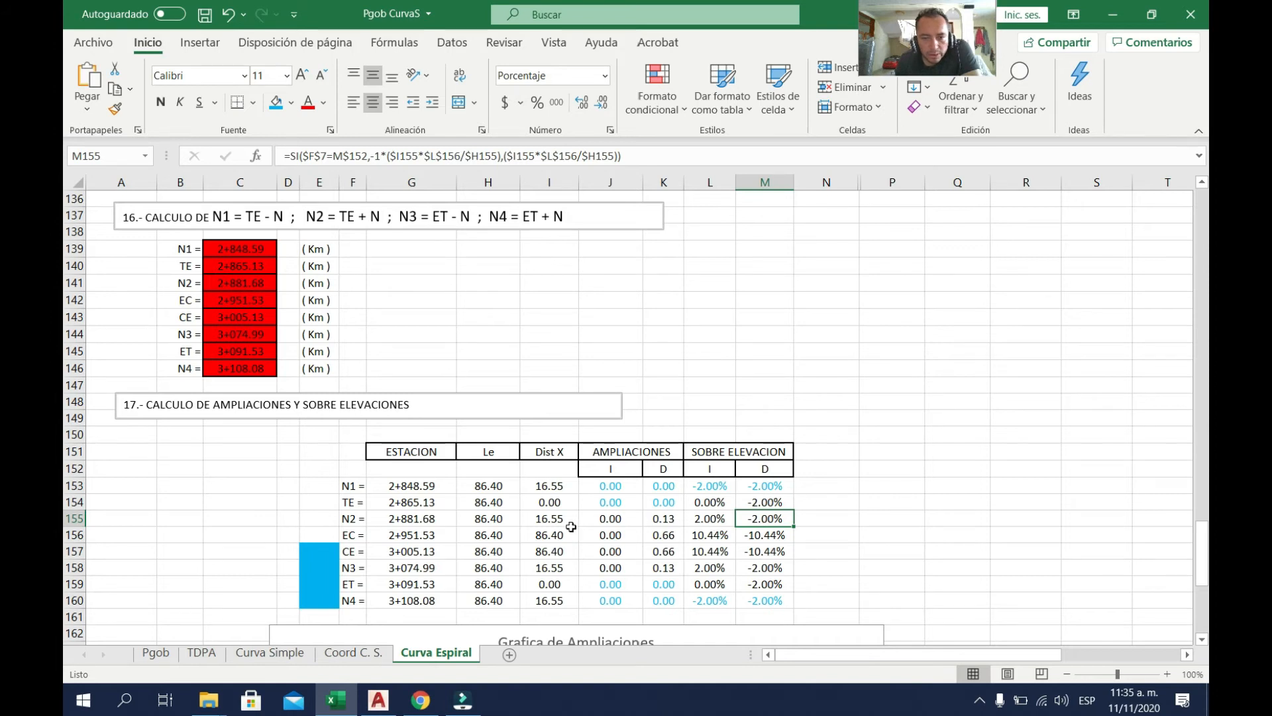
{"action": "left_click", "coordinate": [726, 520]}
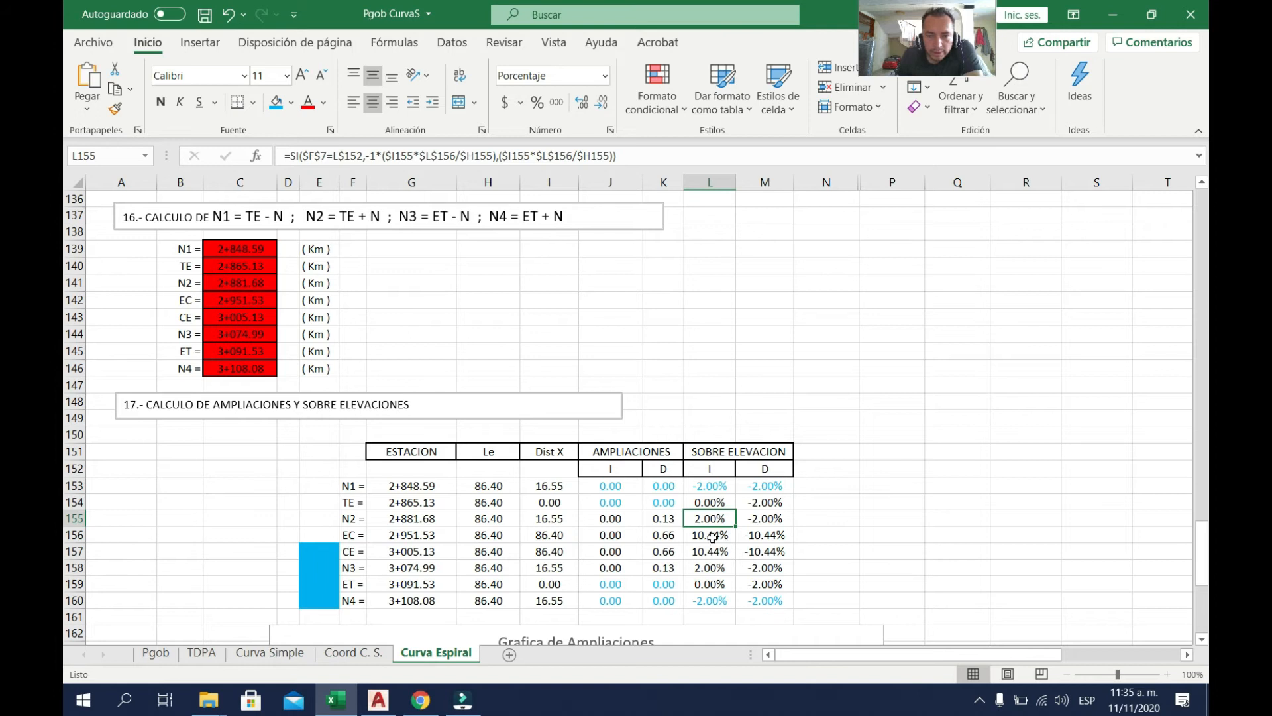
- Trace the EC superelevation formulas in L156:M156 to Sc in section 5 and examine the CE-to-N4 superelevations in L157:M160
{"action": "left_click_drag", "start_coordinate": [713, 537], "coordinate": [764, 536]}
{"action": "scroll", "coordinate": [338, 514], "scroll_direction": "up", "scroll_amount": 8}
{"action": "scroll", "coordinate": [258, 422], "scroll_direction": "up", "scroll_amount": 17}
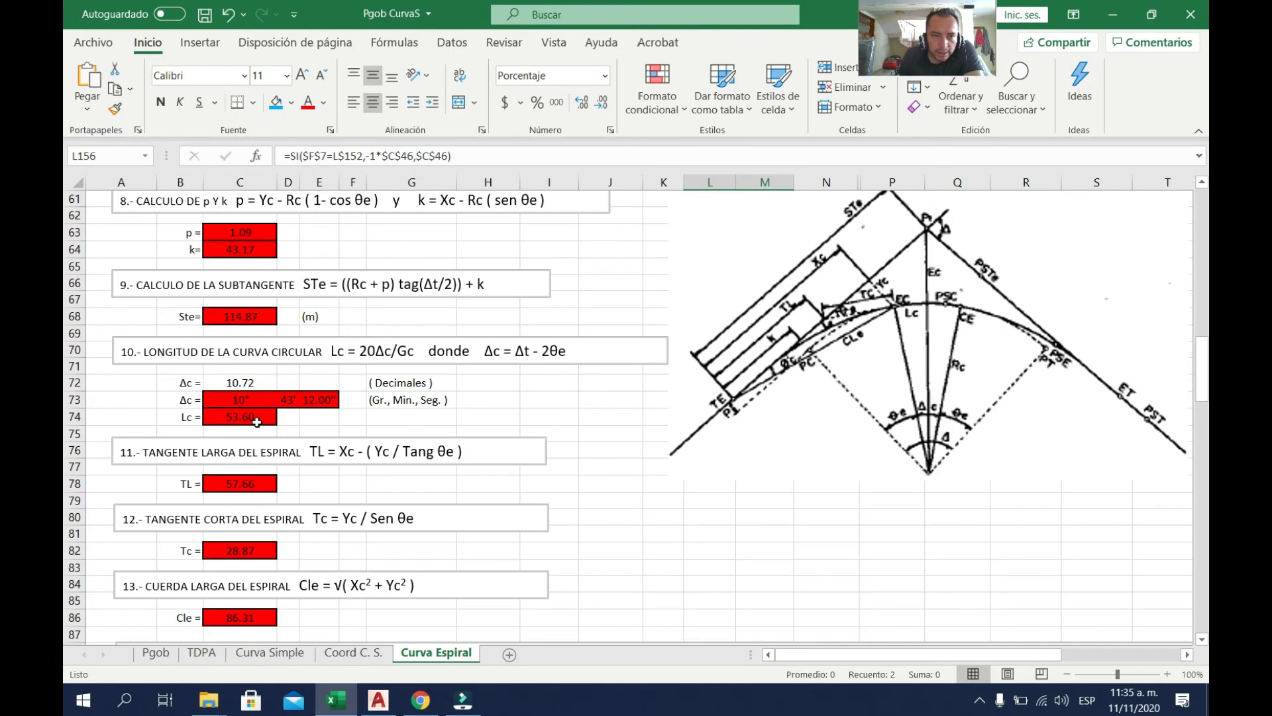
{"action": "scroll", "coordinate": [233, 339], "scroll_direction": "up", "scroll_amount": 7}
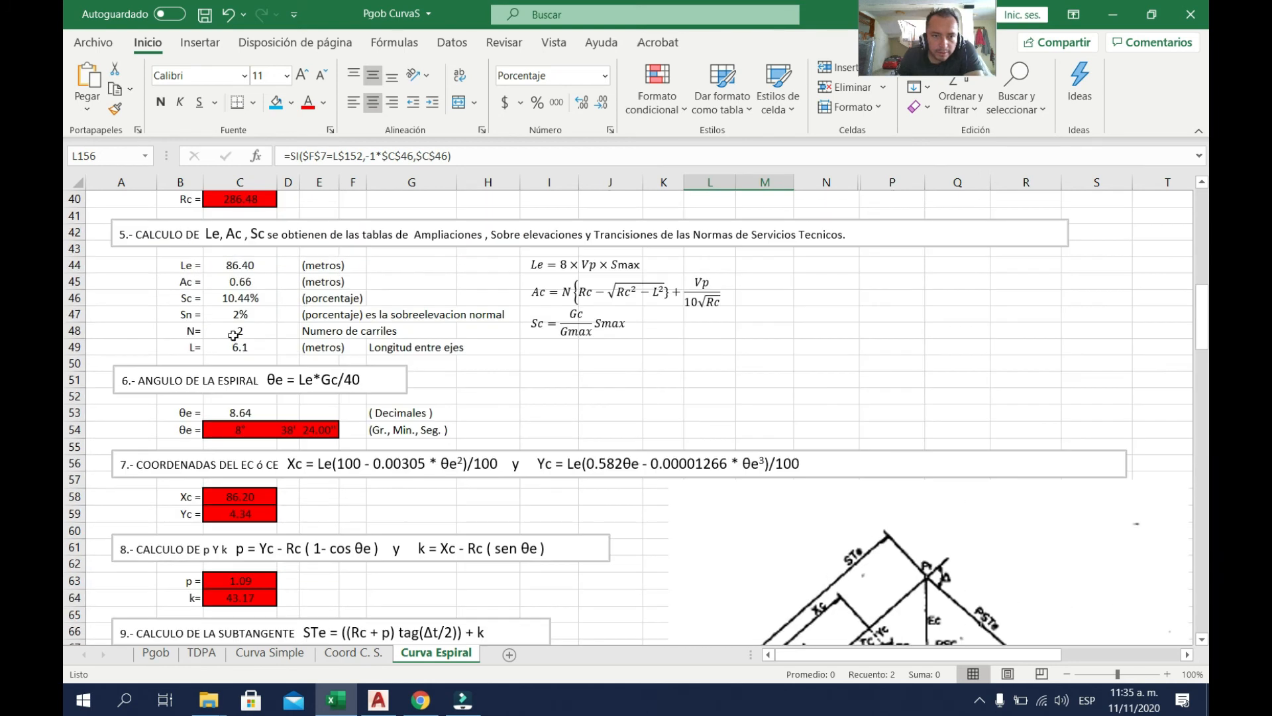
{"action": "scroll", "coordinate": [405, 425], "scroll_direction": "down", "scroll_amount": 20}
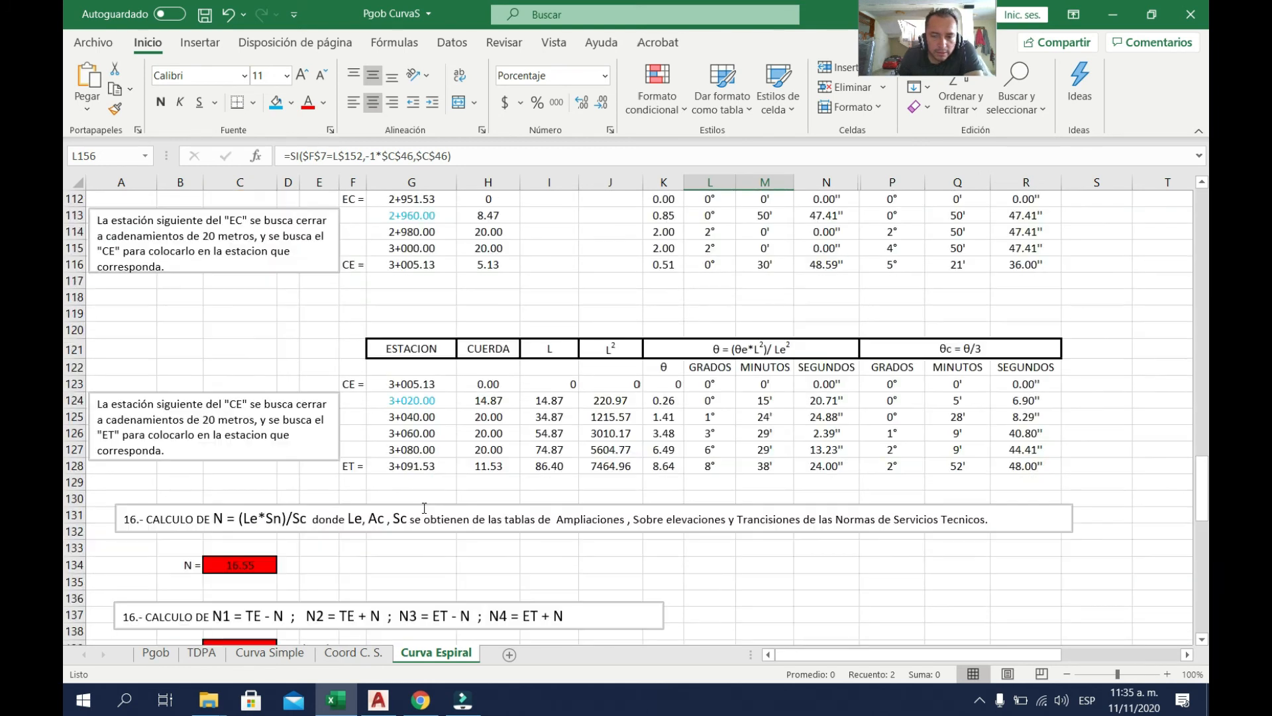
{"action": "left_click", "coordinate": [750, 419]}
{"action": "left_click_drag", "start_coordinate": [703, 399], "coordinate": [760, 445]}
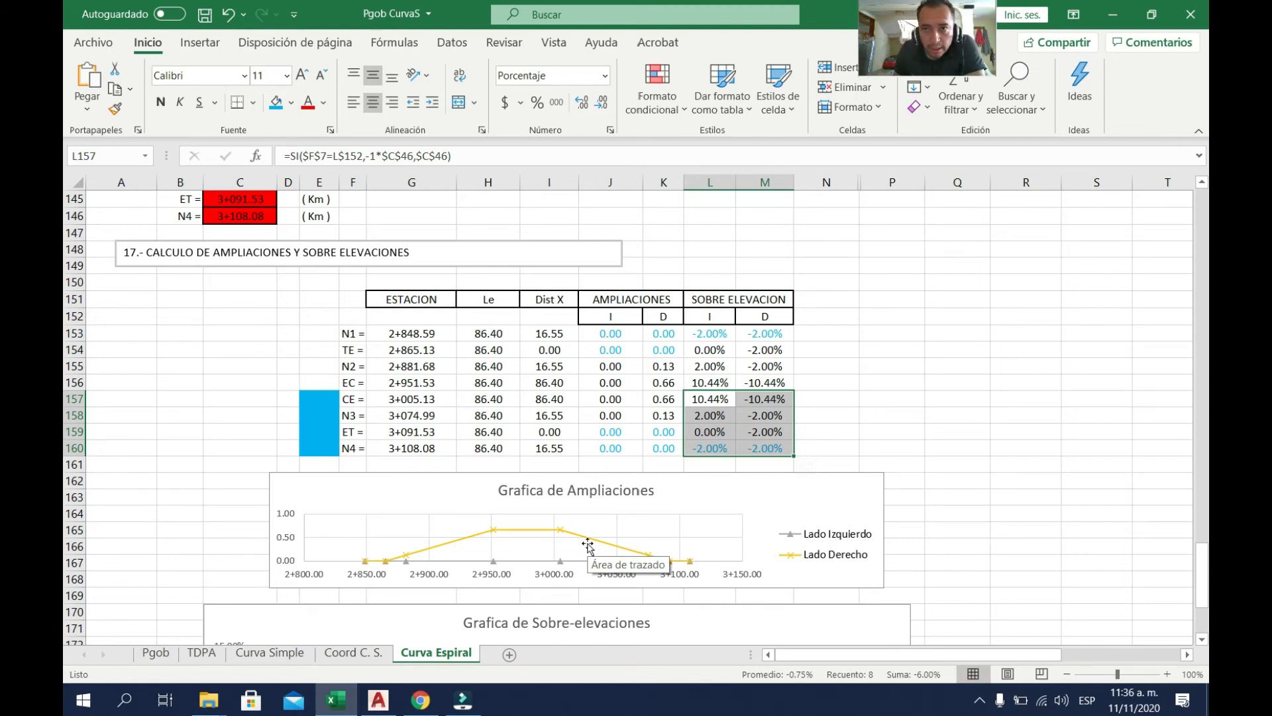
- Inspect the Lado Derecho series and the station axis of the Grafica de Ampliaciones chart
{"action": "scroll", "coordinate": [805, 398], "scroll_direction": "down", "scroll_amount": 2}
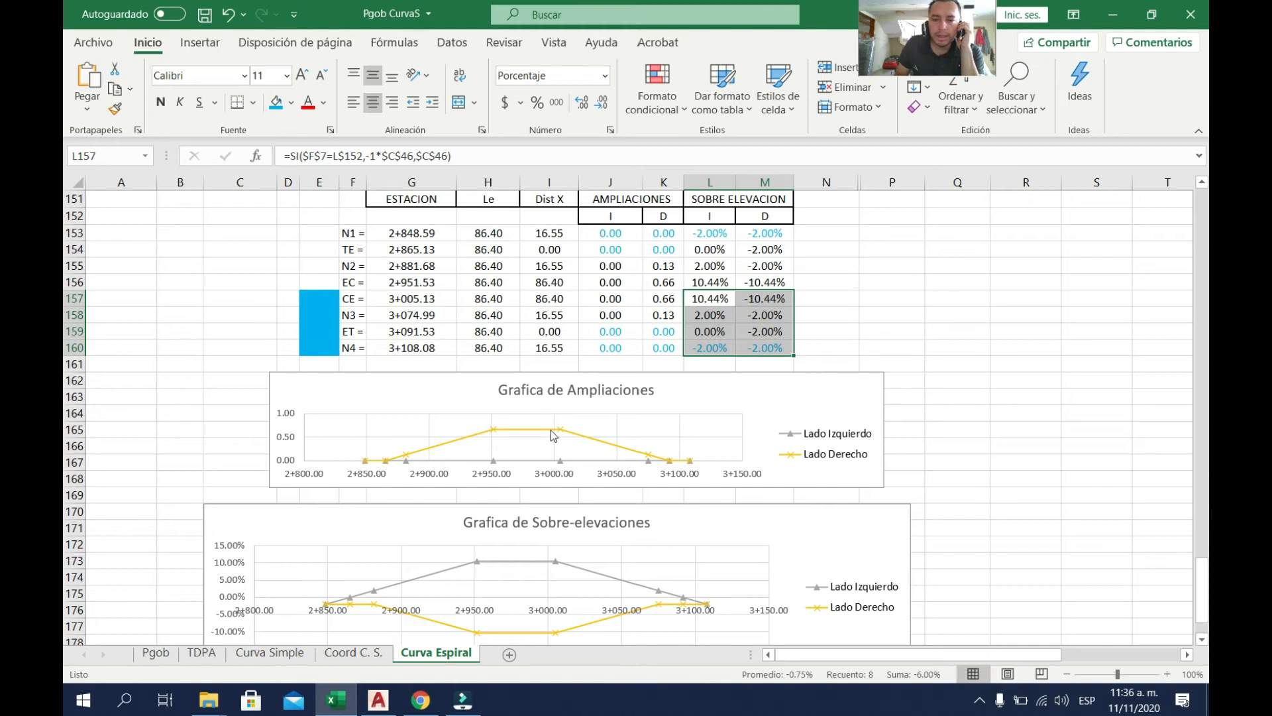
{"action": "left_click", "coordinate": [530, 429]}
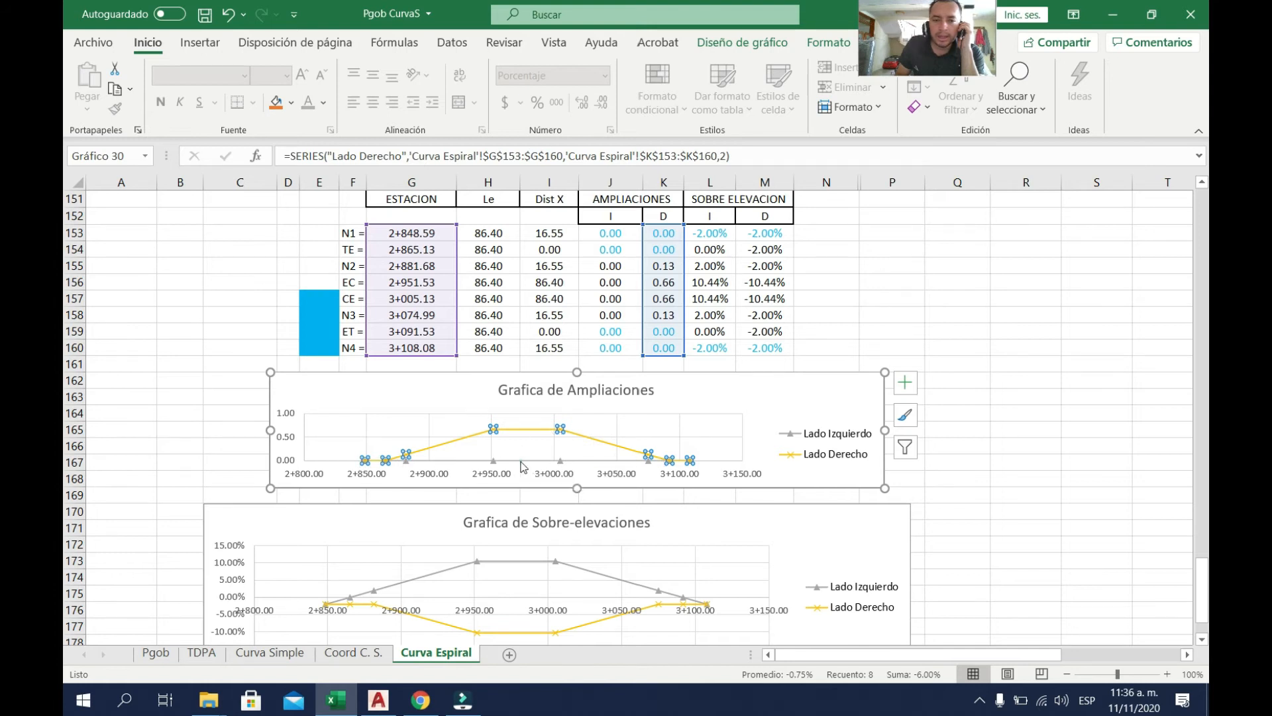
{"action": "left_click", "coordinate": [520, 468]}
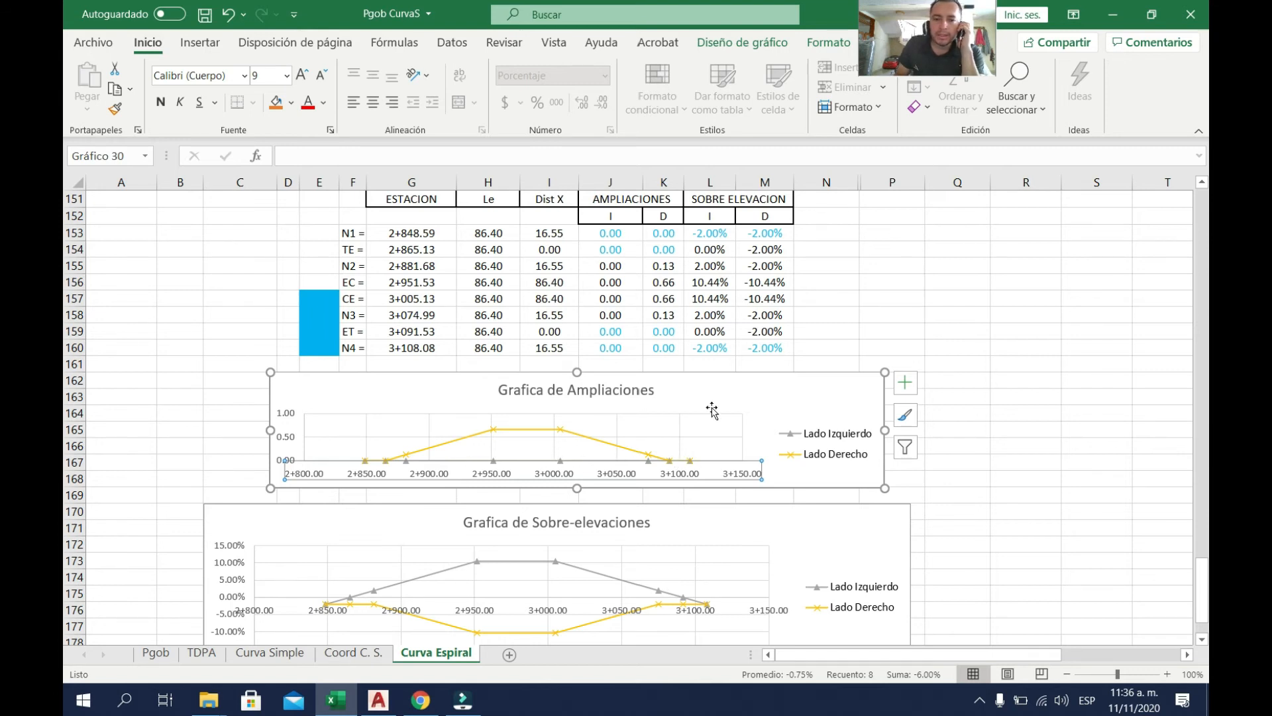
- Inspect the source ranges of the Lado Izquierdo and Lado Derecho series in the Grafica de Sobre-elevaciones chart
{"action": "left_click", "coordinate": [737, 518]}
{"action": "scroll", "coordinate": [962, 475], "scroll_direction": "down", "scroll_amount": 1}
{"action": "scroll", "coordinate": [962, 475], "scroll_direction": "up", "scroll_amount": 1}
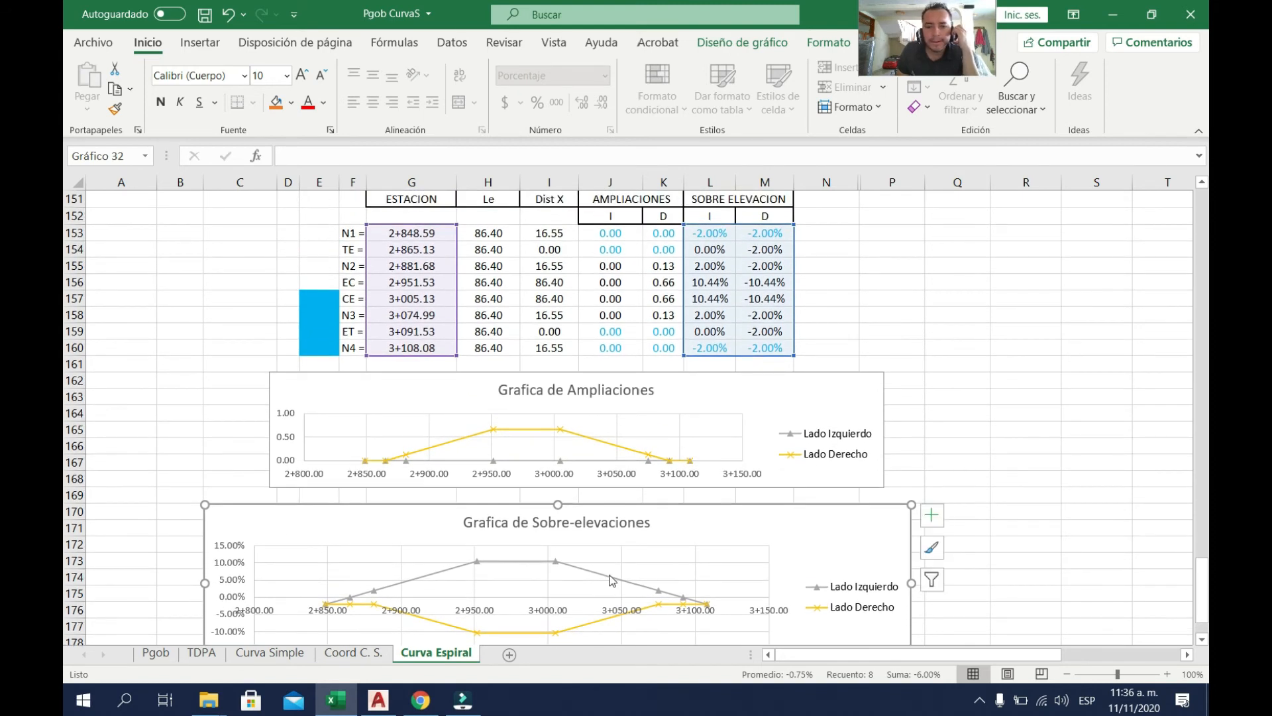
{"action": "left_click", "coordinate": [612, 581]}
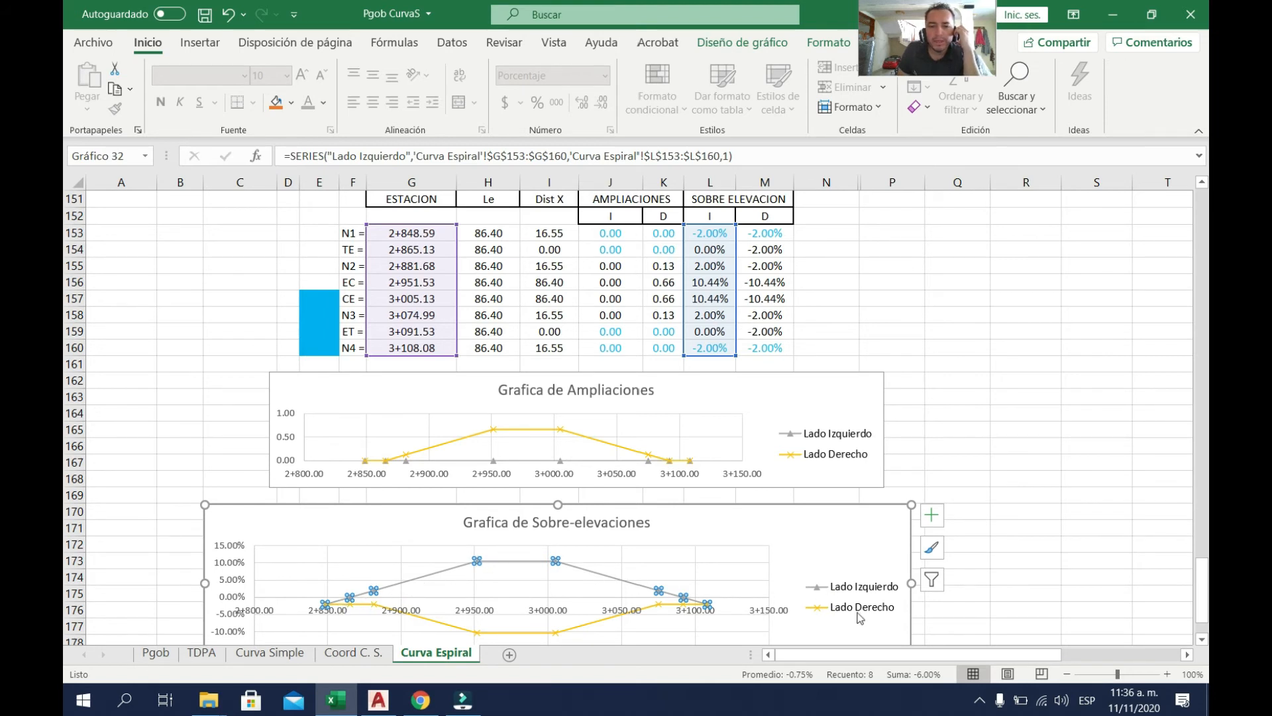
{"action": "scroll", "coordinate": [647, 556], "scroll_direction": "down", "scroll_amount": 1}
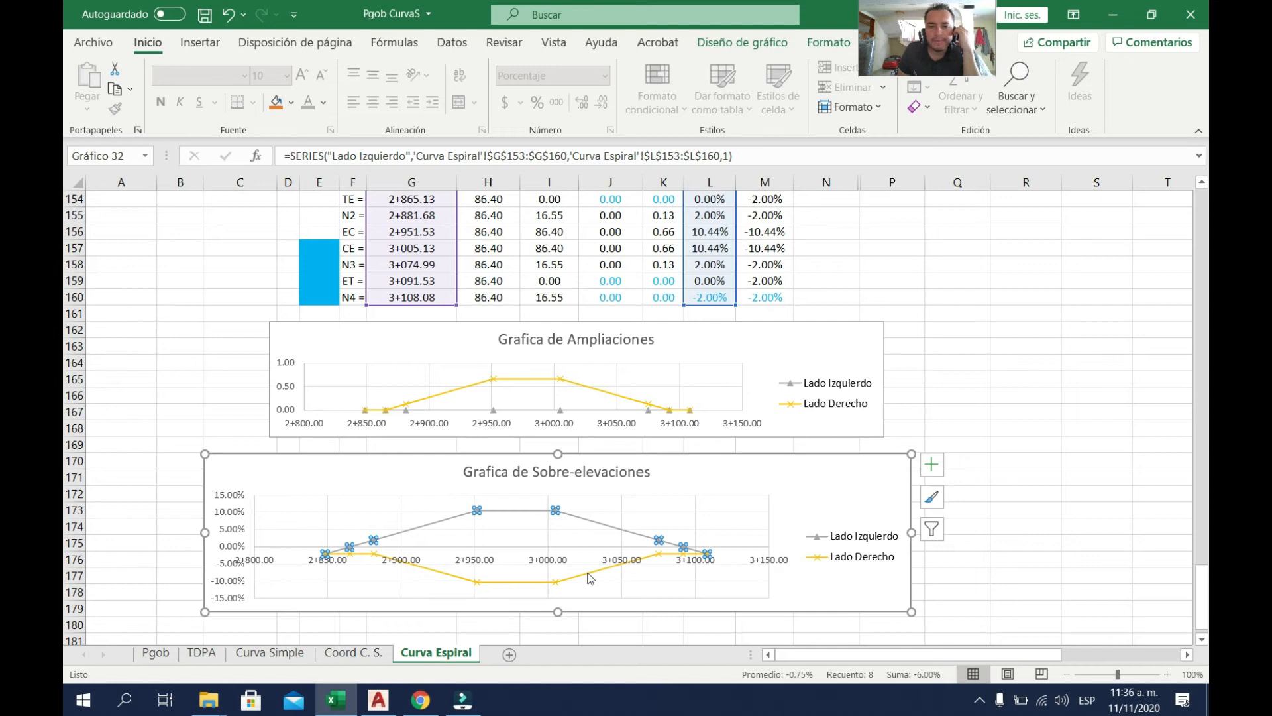
{"action": "left_click", "coordinate": [589, 575]}
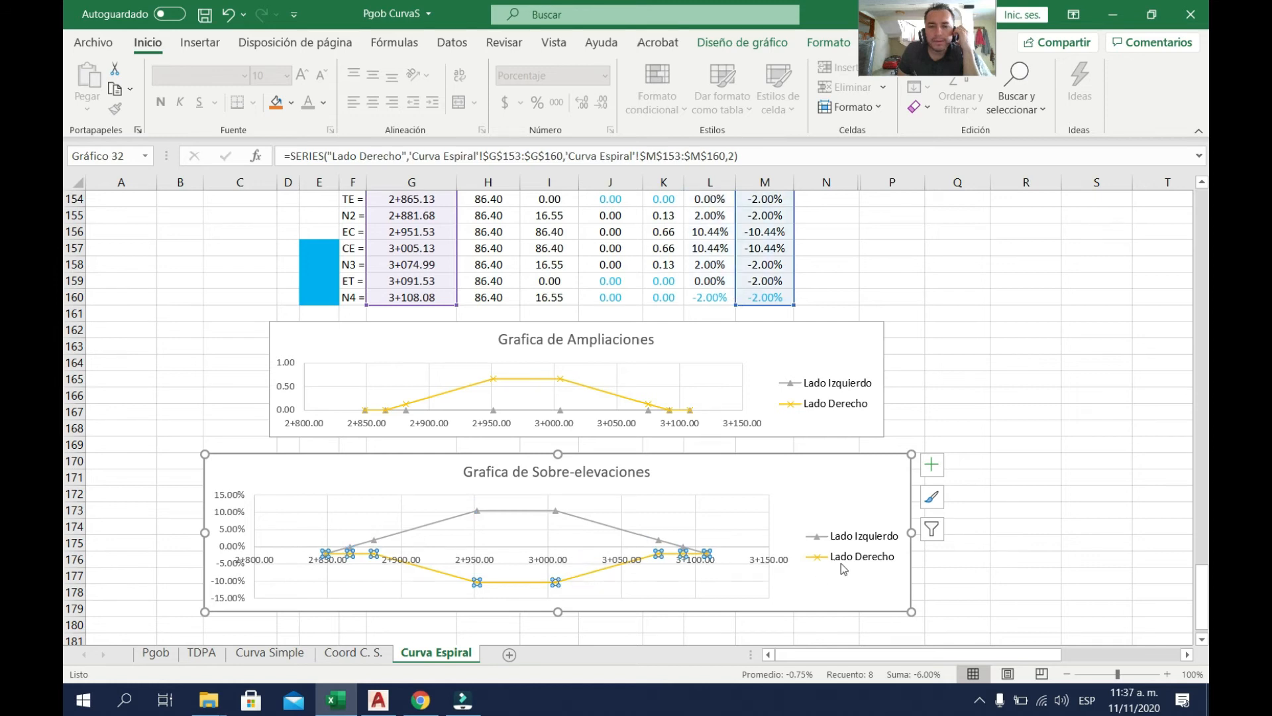
- Examine the Grafica de Sobre-elevaciones chart and look back over the N station and deflection tables of the Curva Espiral sheet
{"action": "scroll", "coordinate": [358, 558], "scroll_direction": "up", "scroll_amount": 1}
{"action": "scroll", "coordinate": [349, 557], "scroll_direction": "down", "scroll_amount": 1}
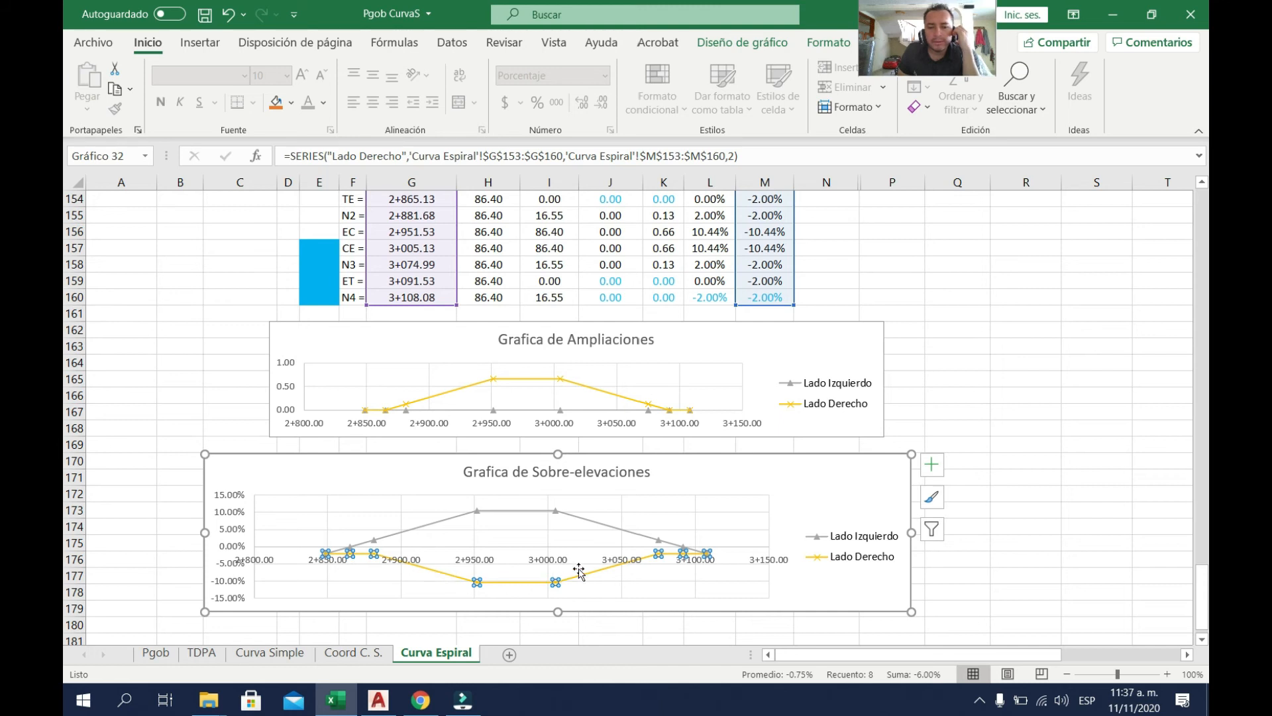
{"action": "scroll", "coordinate": [755, 521], "scroll_direction": "down", "scroll_amount": 1}
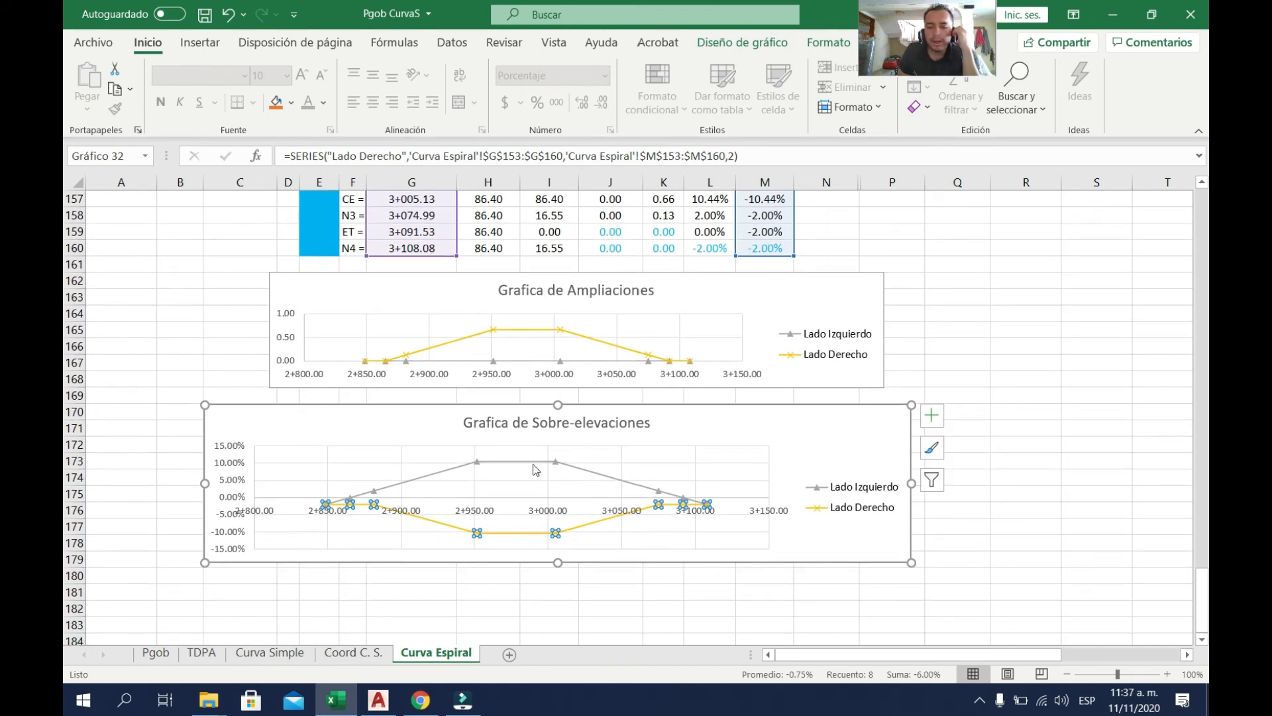
{"action": "left_click", "coordinate": [1045, 442]}
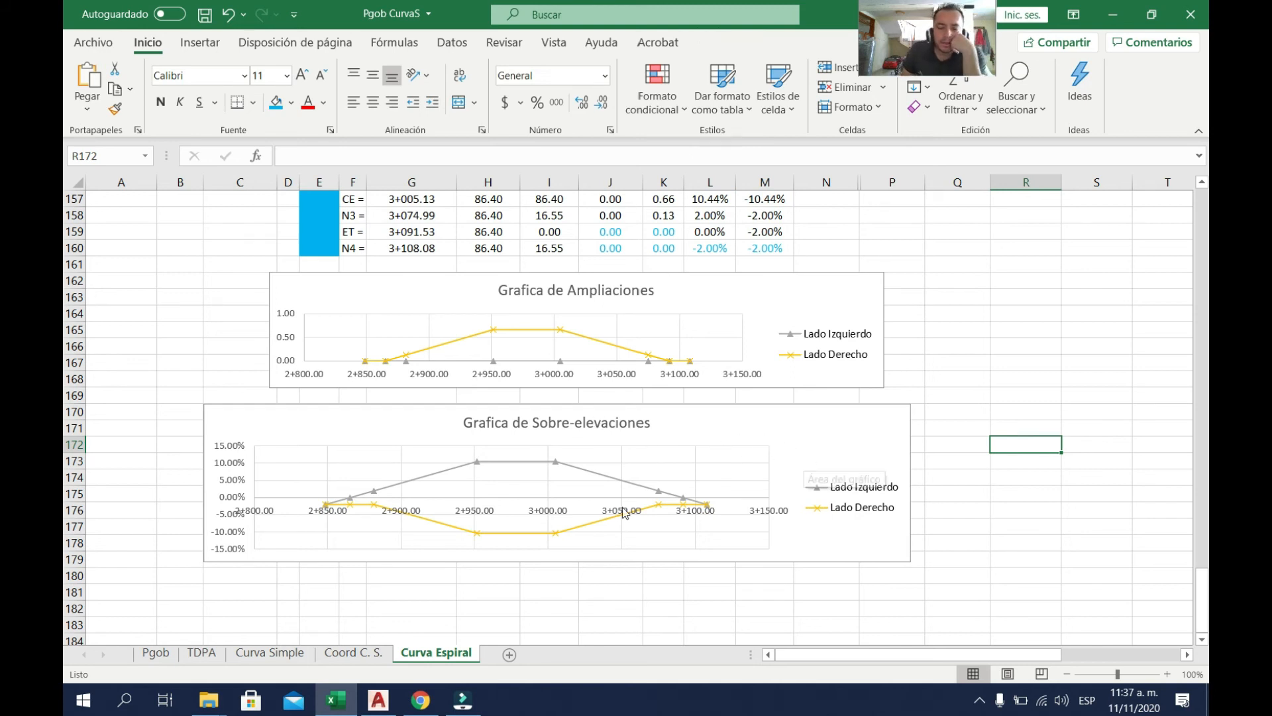
{"action": "scroll", "coordinate": [808, 462], "scroll_direction": "up", "scroll_amount": 8}
{"action": "scroll", "coordinate": [564, 429], "scroll_direction": "up", "scroll_amount": 6}
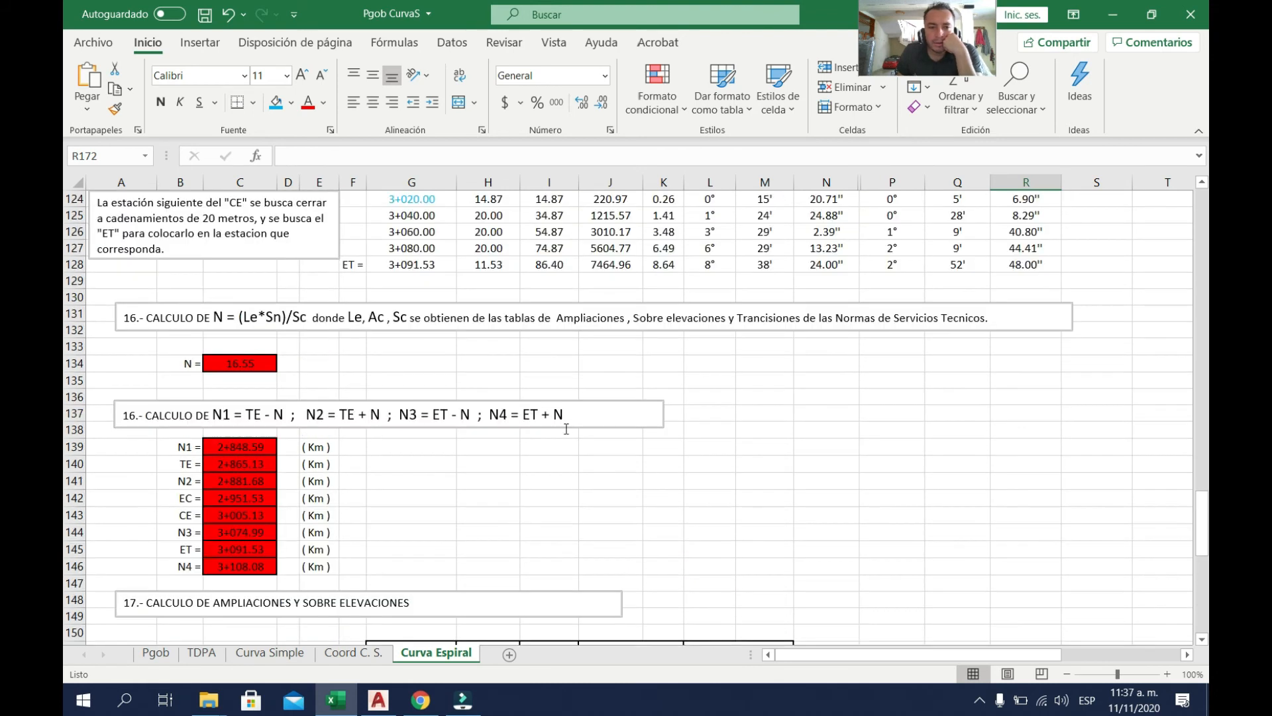
{"action": "scroll", "coordinate": [567, 429], "scroll_direction": "up", "scroll_amount": 6}
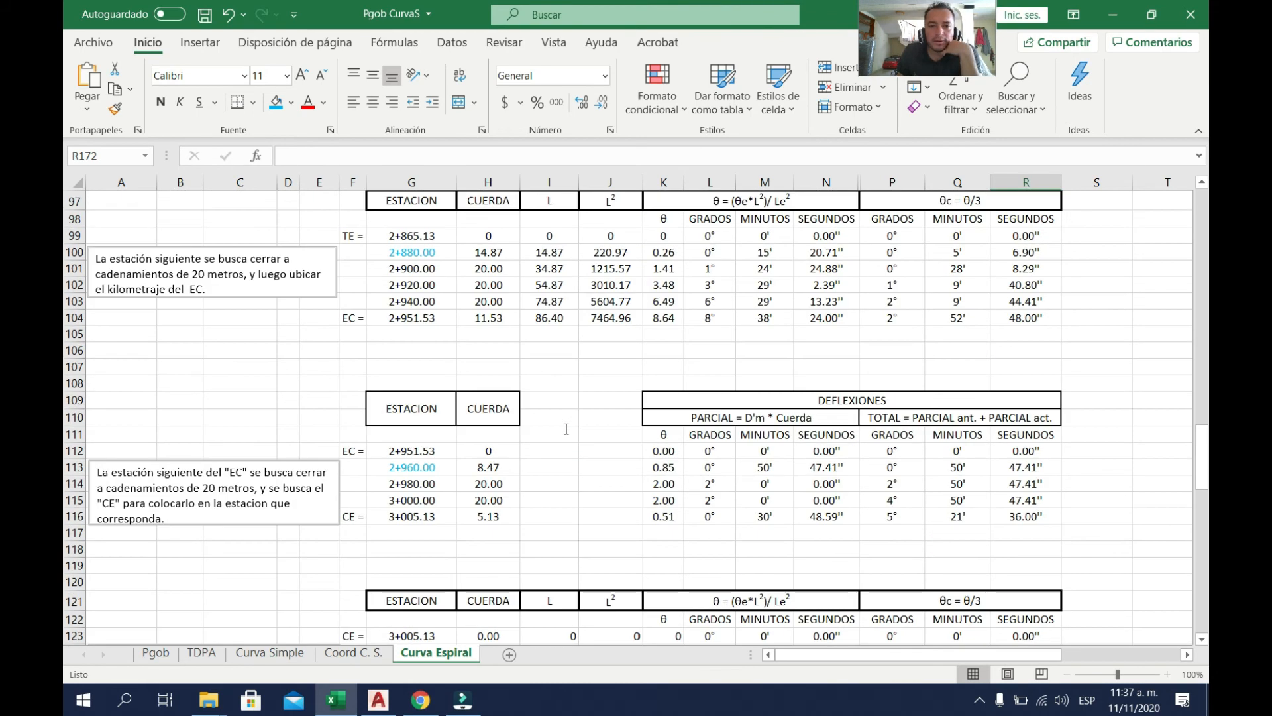
{"action": "scroll", "coordinate": [566, 429], "scroll_direction": "down", "scroll_amount": 7}
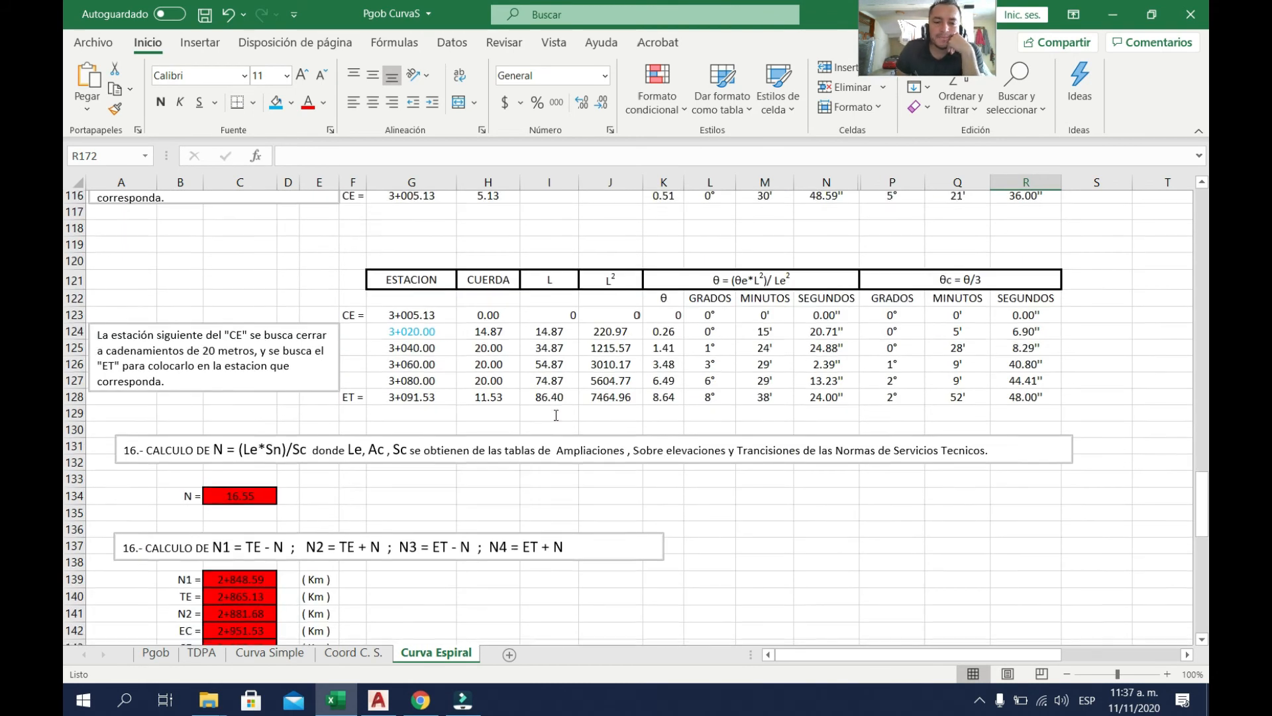
- Switch to AutoCAD and inspect the green tangent polyline on layer T tan around its first inflection point
{"action": "left_click", "coordinate": [378, 700]}
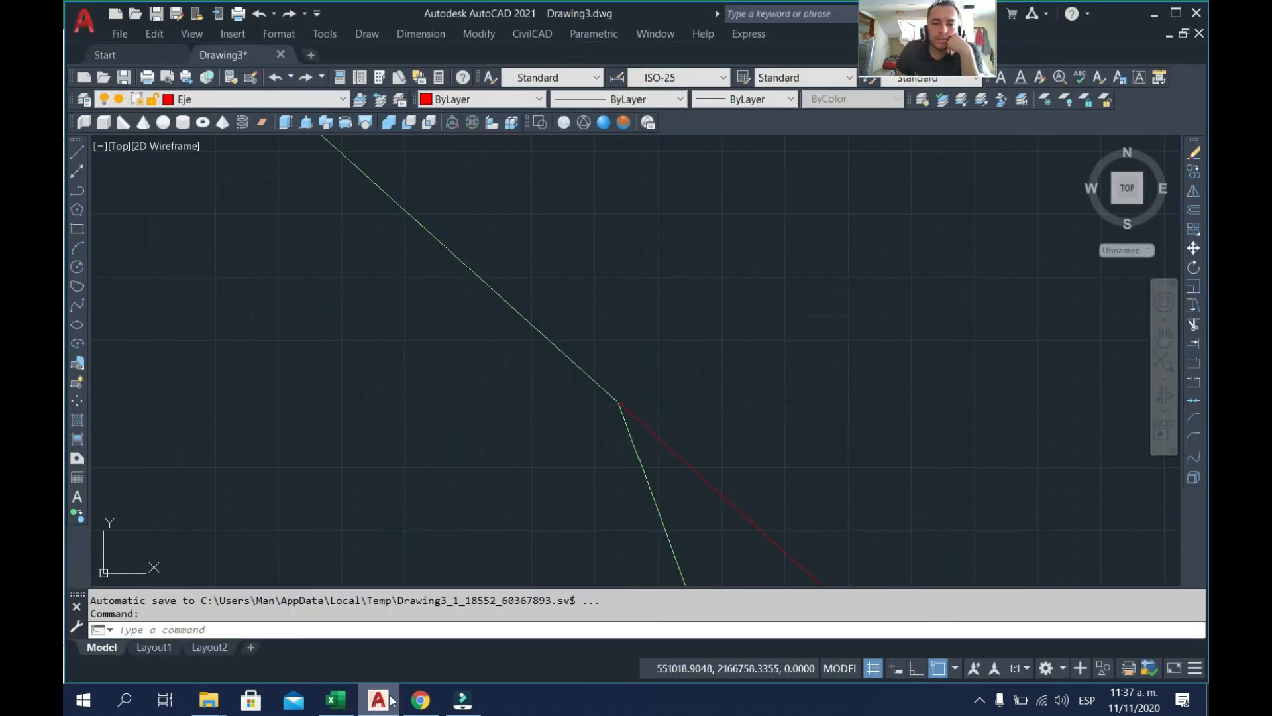
{"action": "scroll", "coordinate": [511, 417], "scroll_direction": "down", "scroll_amount": 3}
{"action": "scroll", "coordinate": [539, 448], "scroll_direction": "up", "scroll_amount": 1}
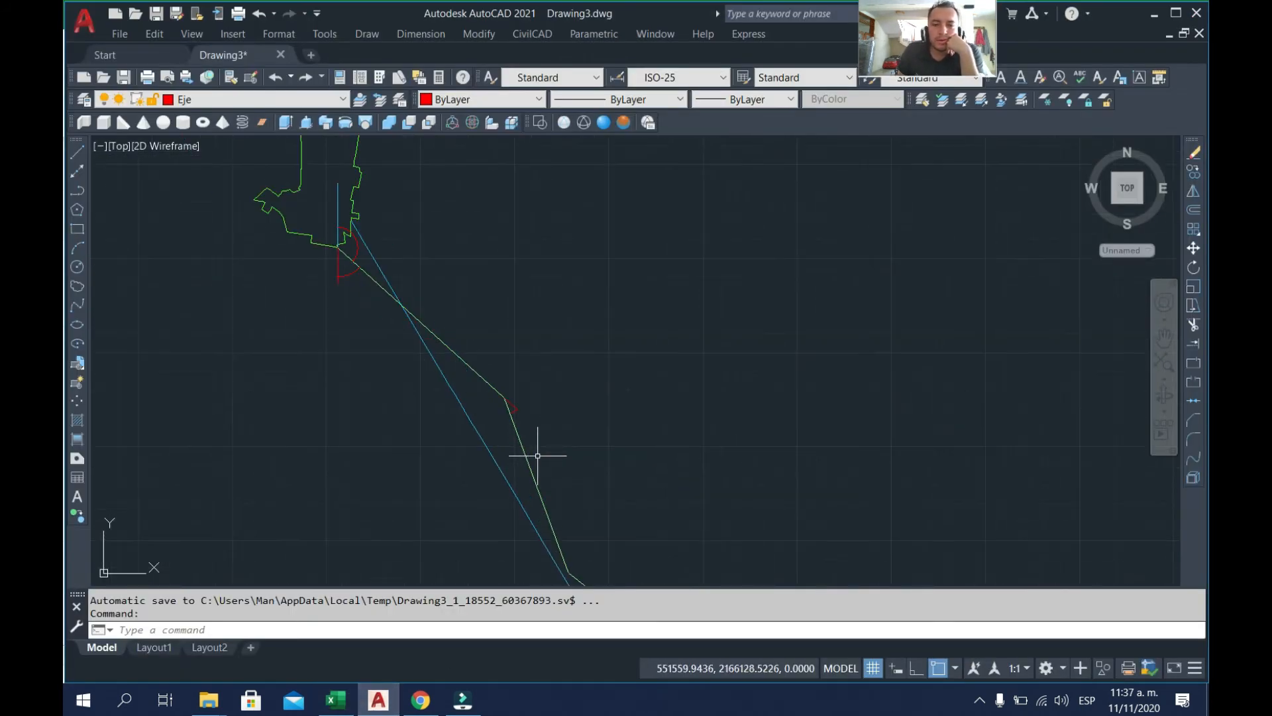
{"action": "left_click", "coordinate": [523, 446]}
{"action": "scroll", "coordinate": [682, 446], "scroll_direction": "down", "scroll_amount": 2}
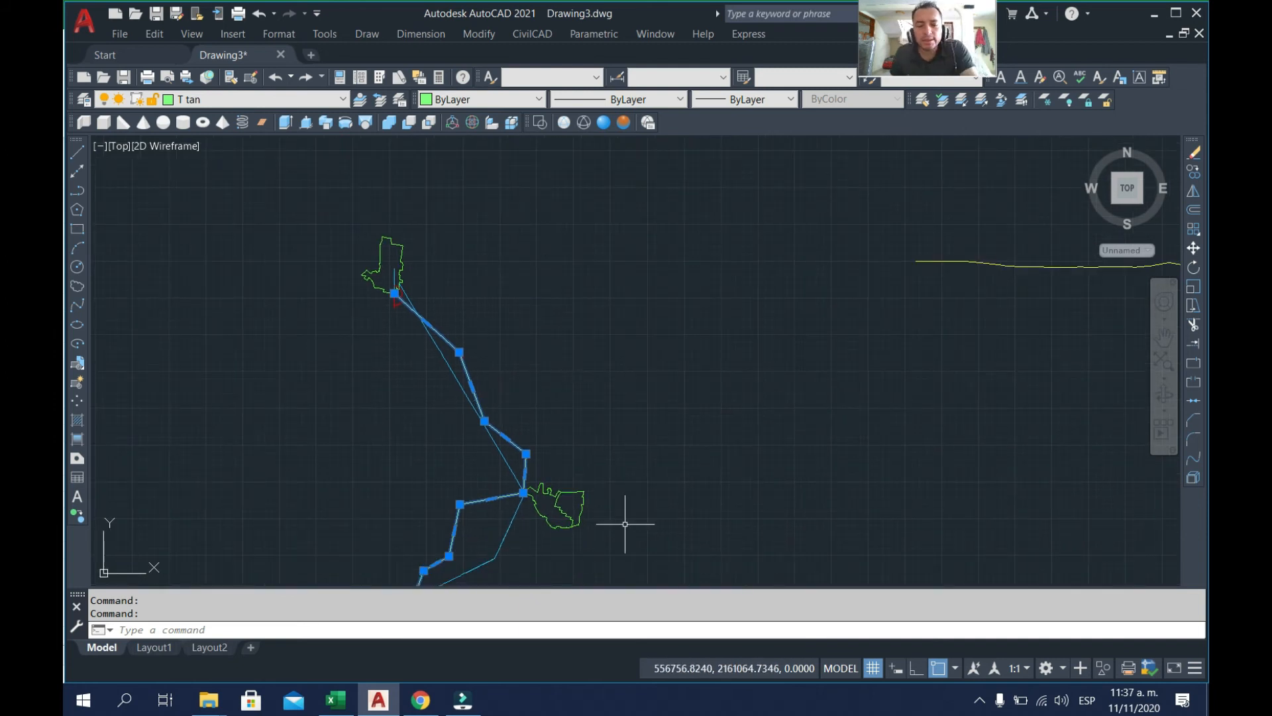
{"action": "key", "text": "Escape"}
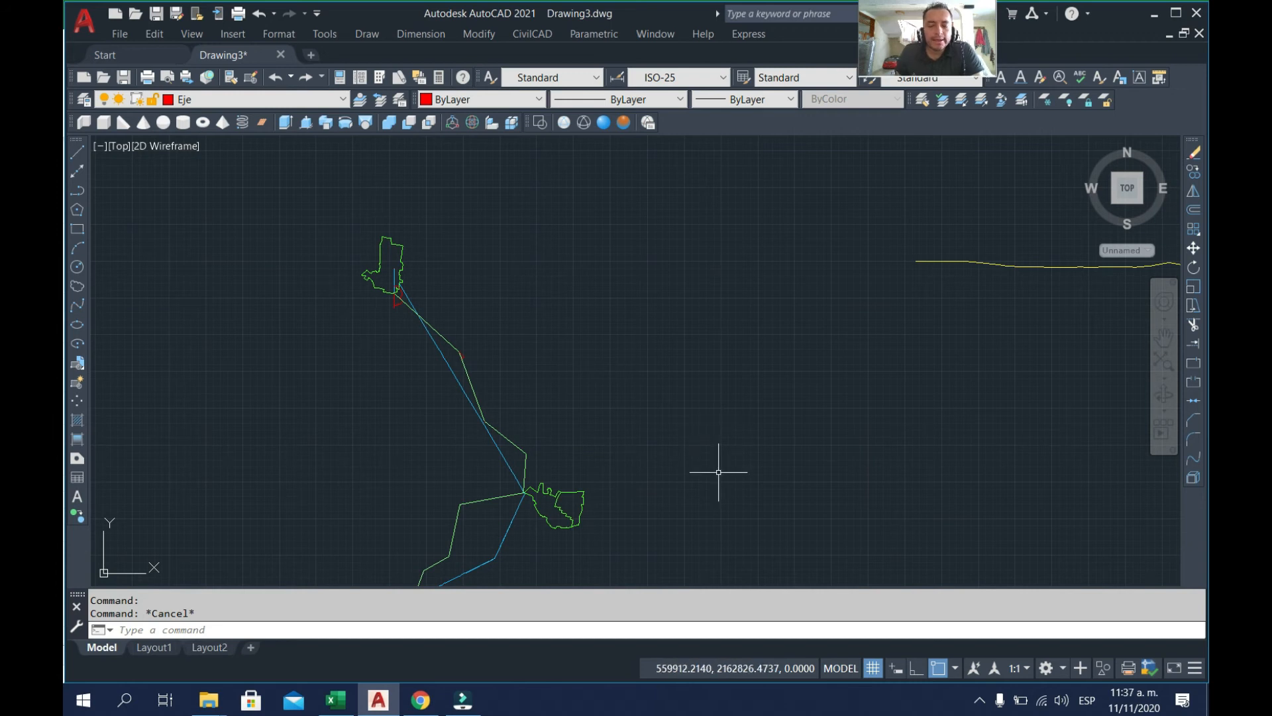
{"action": "mouse_move", "coordinate": [673, 372]}
{"action": "left_mouse_down"}
{"action": "mouse_move", "coordinate": [713, 389]}
{"action": "mouse_move", "coordinate": [725, 360]}
{"action": "left_mouse_up"}
{"action": "scroll", "coordinate": [530, 384], "scroll_direction": "up", "scroll_amount": 2}
{"action": "left_click", "coordinate": [503, 400]}
{"action": "key", "text": "Escape"}
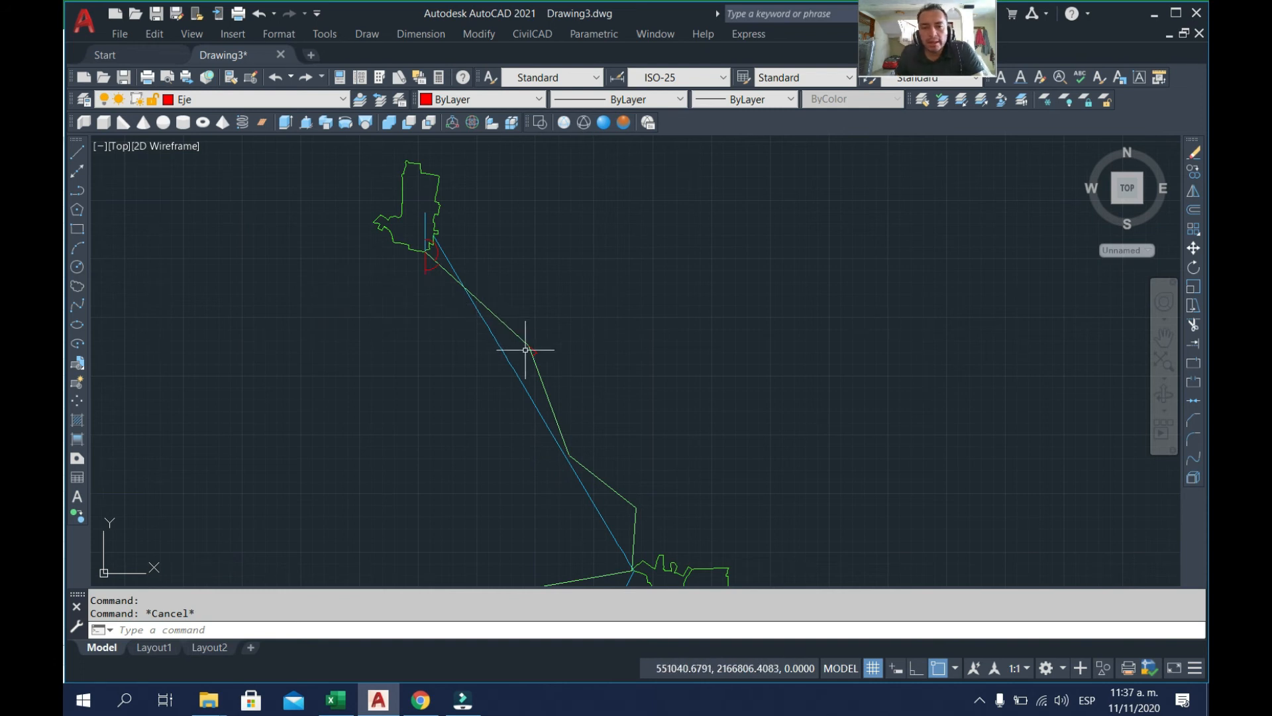
- Examine the full tangent route between the three town outlines and its successive inflection points
{"action": "mouse_move", "coordinate": [548, 391]}
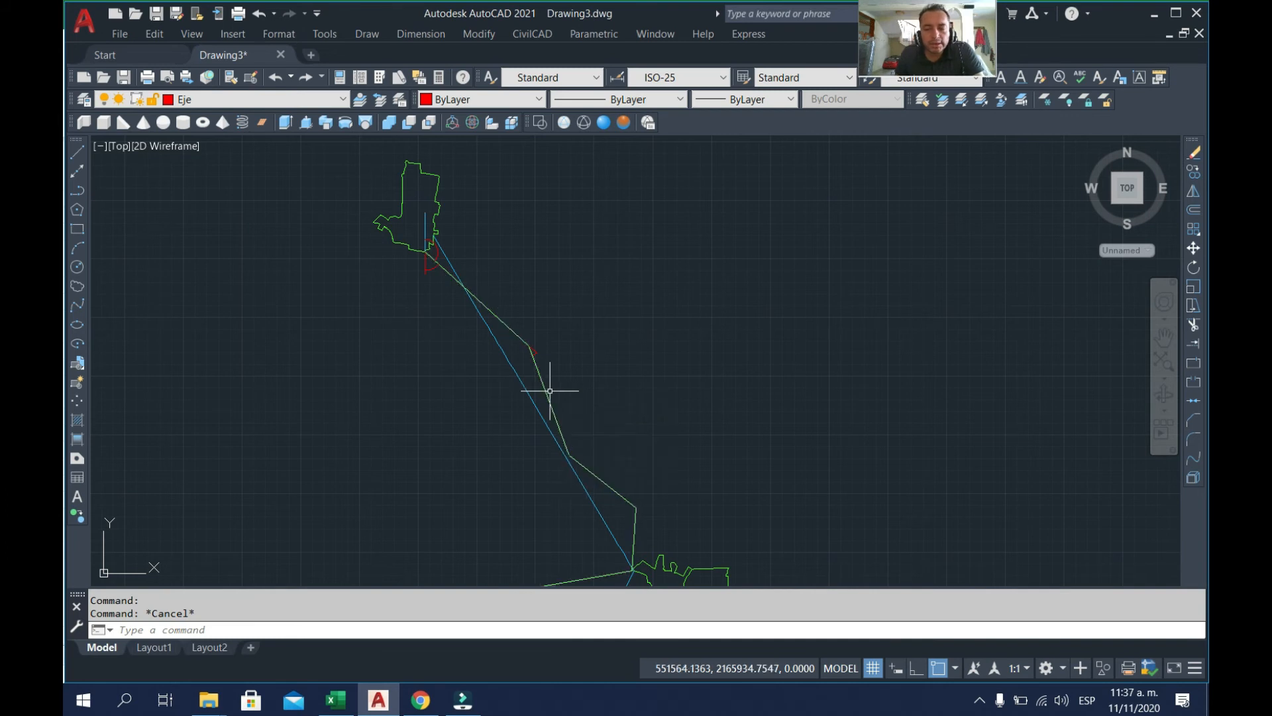
{"action": "scroll", "coordinate": [537, 358], "scroll_direction": "down", "scroll_amount": 2}
{"action": "scroll", "coordinate": [538, 358], "scroll_direction": "up", "scroll_amount": 5}
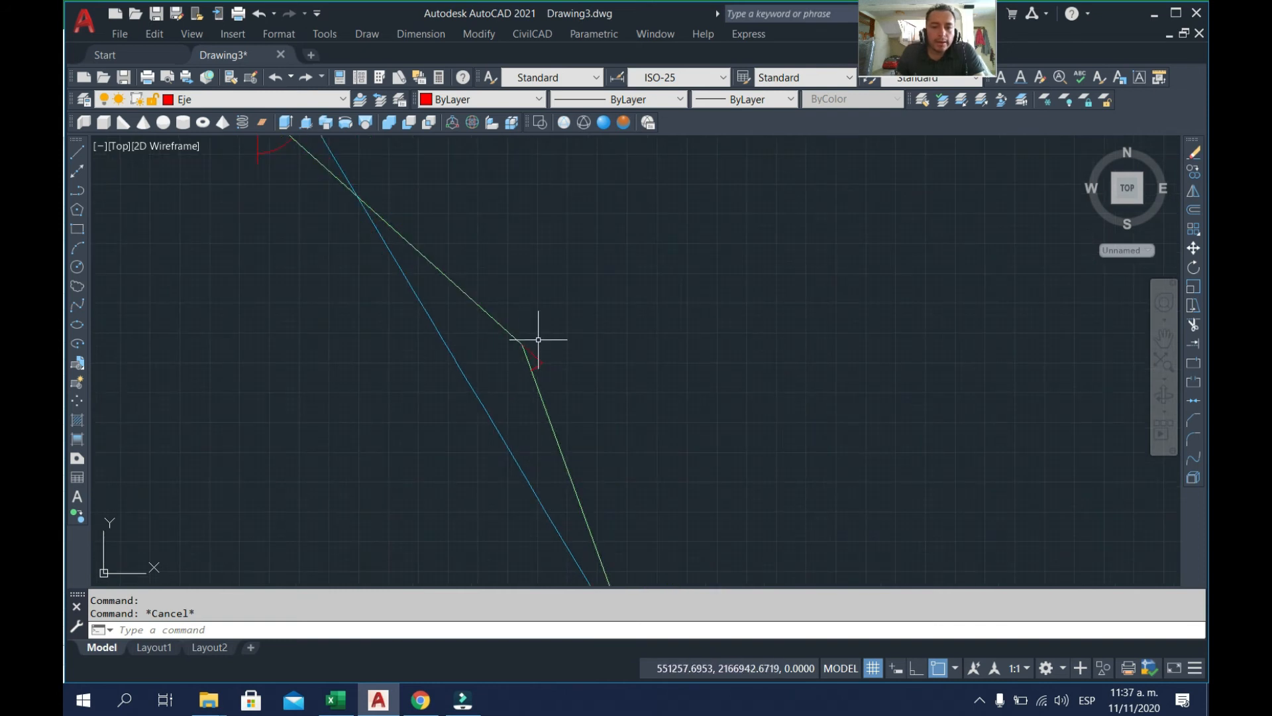
{"action": "scroll", "coordinate": [517, 332], "scroll_direction": "down", "scroll_amount": 5}
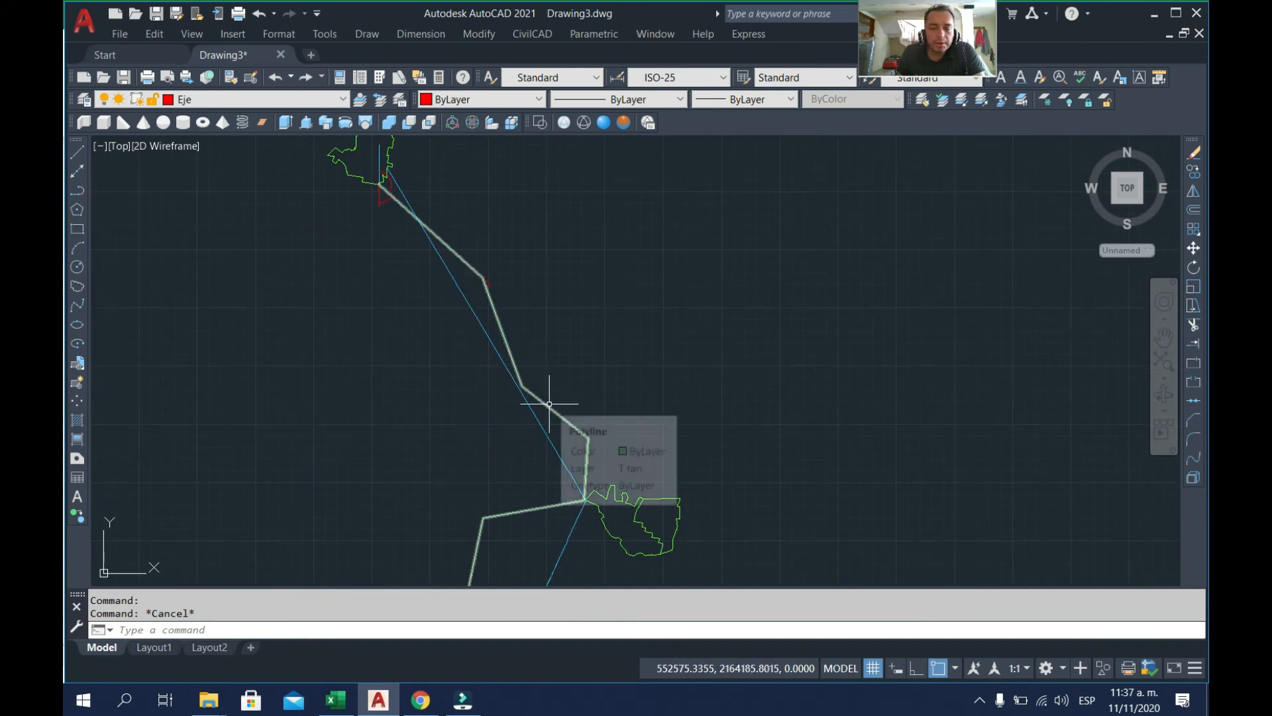
{"action": "scroll", "coordinate": [623, 412], "scroll_direction": "down", "scroll_amount": 2}
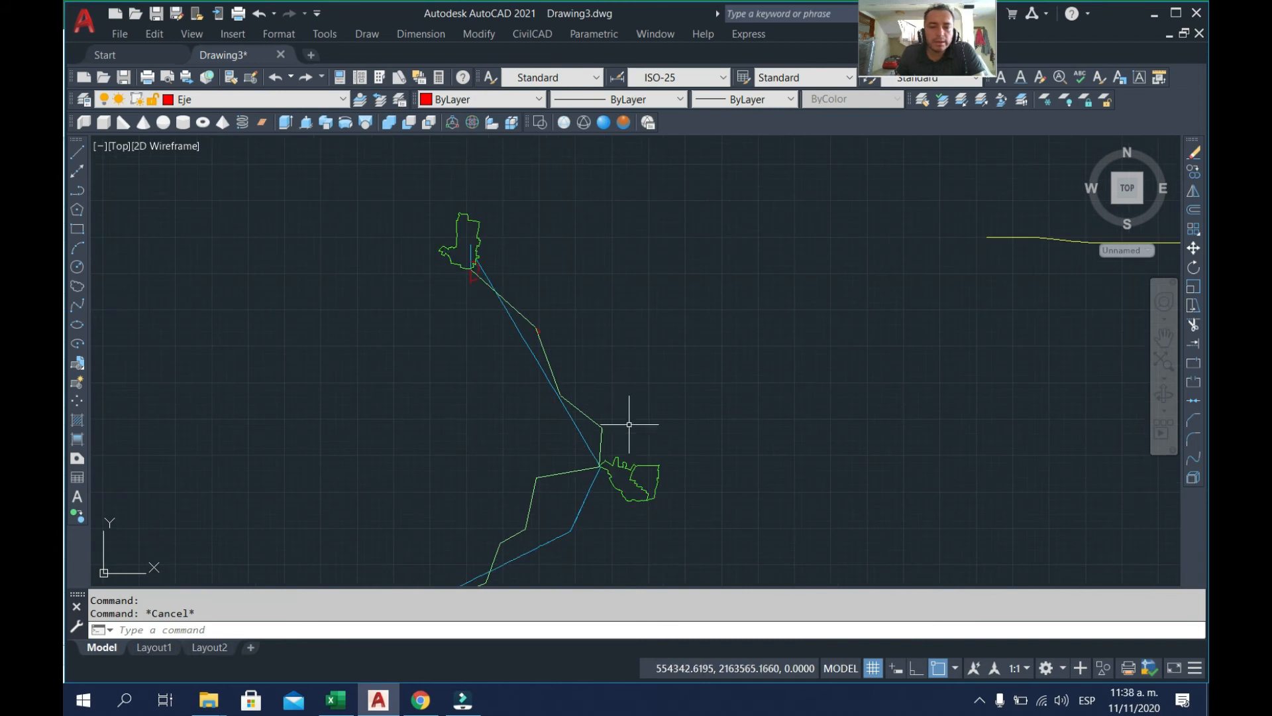
{"action": "scroll", "coordinate": [605, 426], "scroll_direction": "down", "scroll_amount": 2}
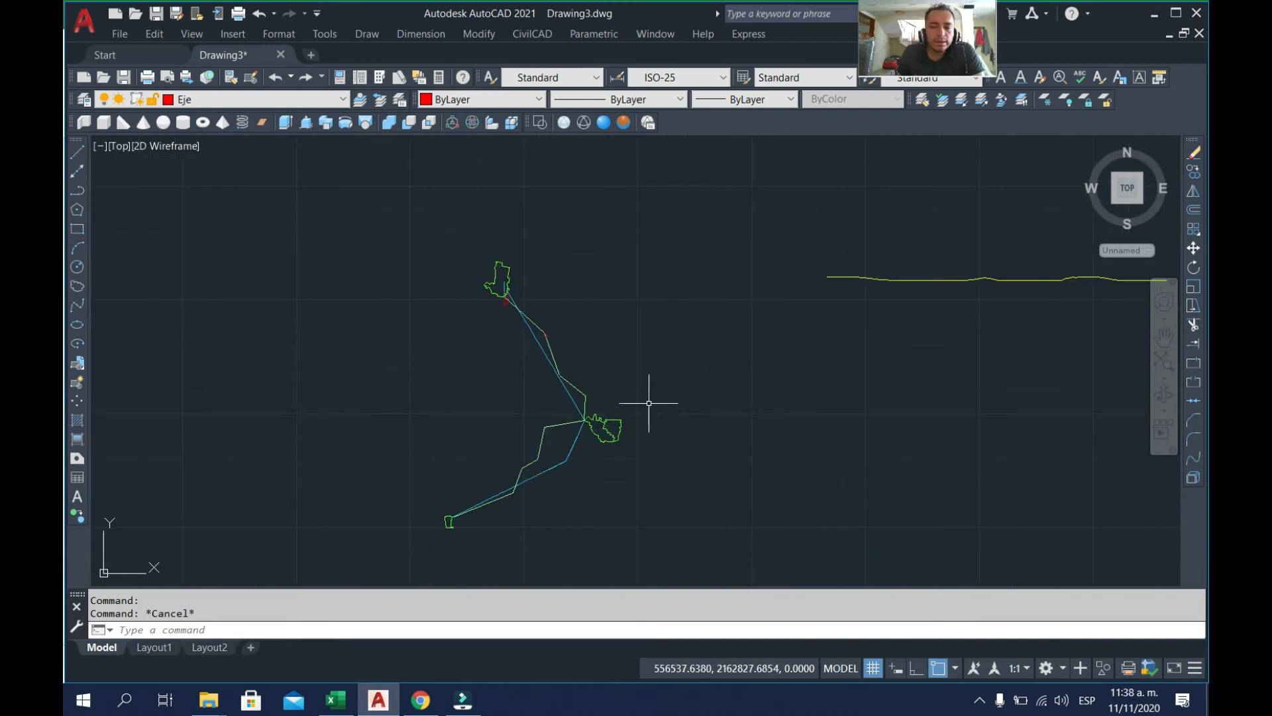
{"action": "scroll", "coordinate": [671, 372], "scroll_direction": "up", "scroll_amount": 1}
{"action": "key", "text": "Escape"}
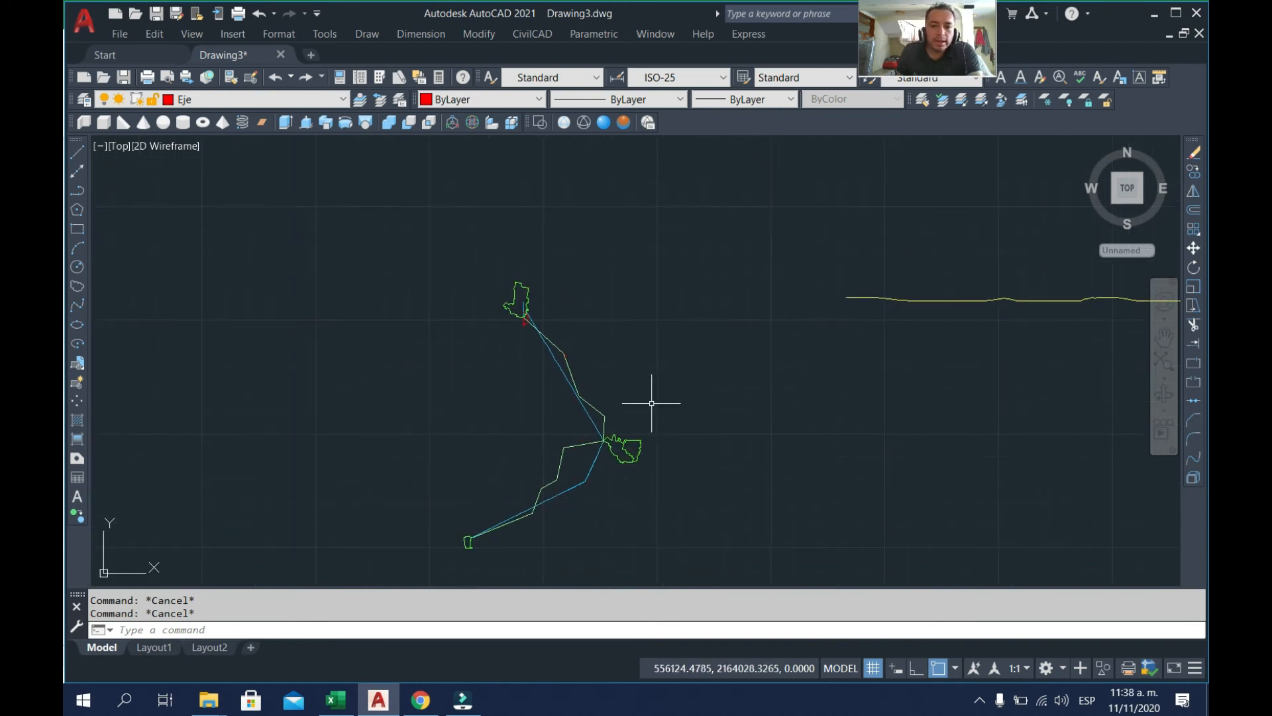
{"action": "scroll", "coordinate": [648, 398], "scroll_direction": "up", "scroll_amount": 1}
{"action": "left_click_drag", "start_coordinate": [641, 286], "coordinate": [633, 236]}
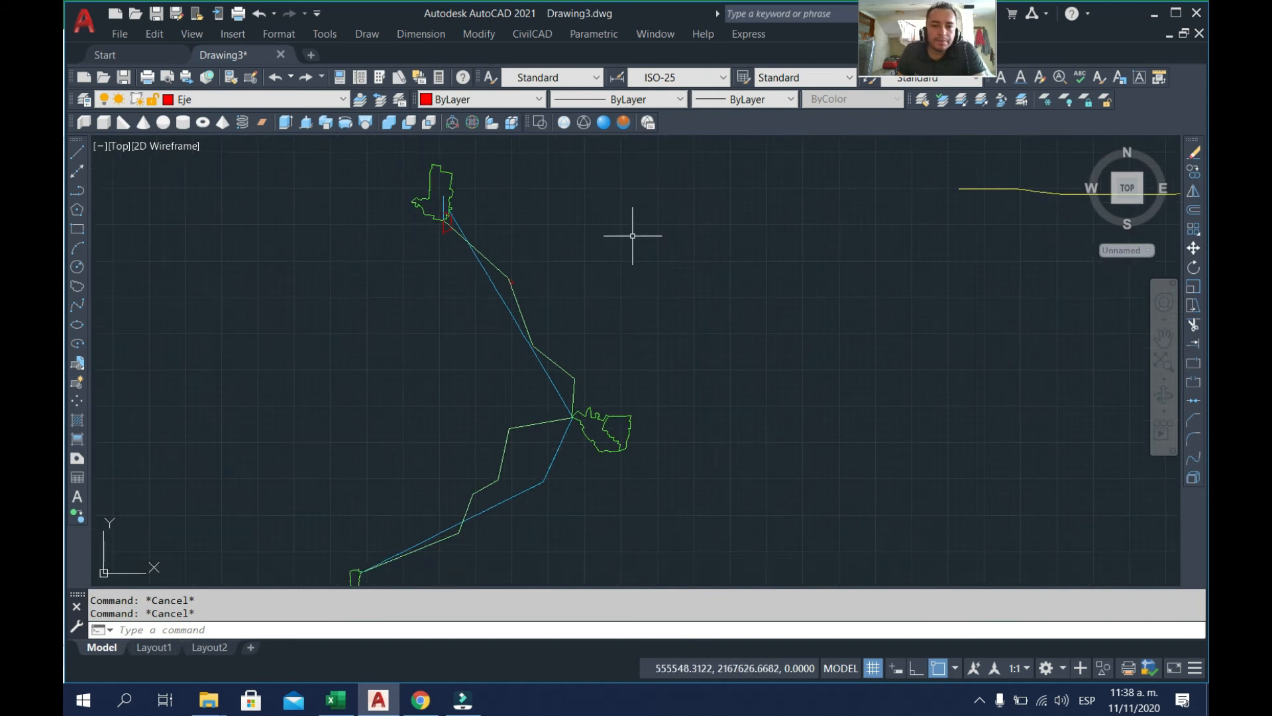
{"action": "scroll", "coordinate": [653, 276], "scroll_direction": "down", "scroll_amount": 2}
{"action": "scroll", "coordinate": [650, 278], "scroll_direction": "up", "scroll_amount": 2}
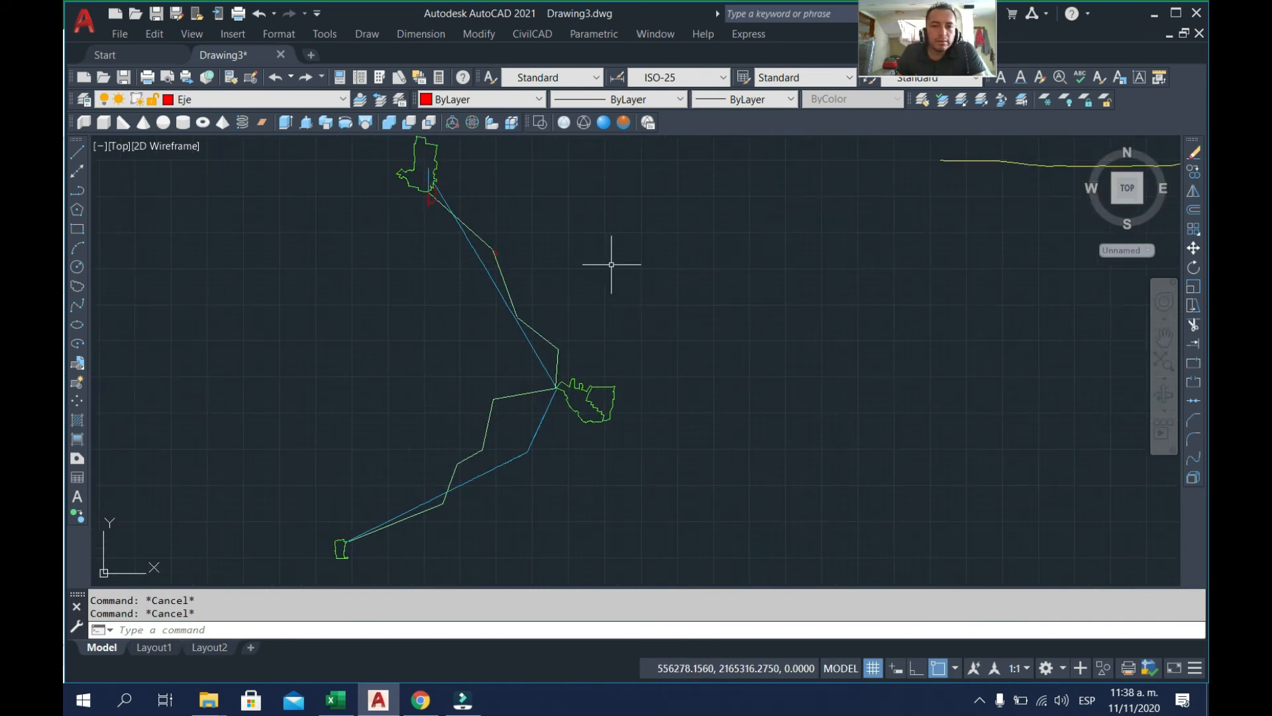
- Start drawing a CivilCAD Carreteras SCT horizontal curve at the first inflection point of the green tangent polyline
{"action": "left_click", "coordinate": [528, 33]}
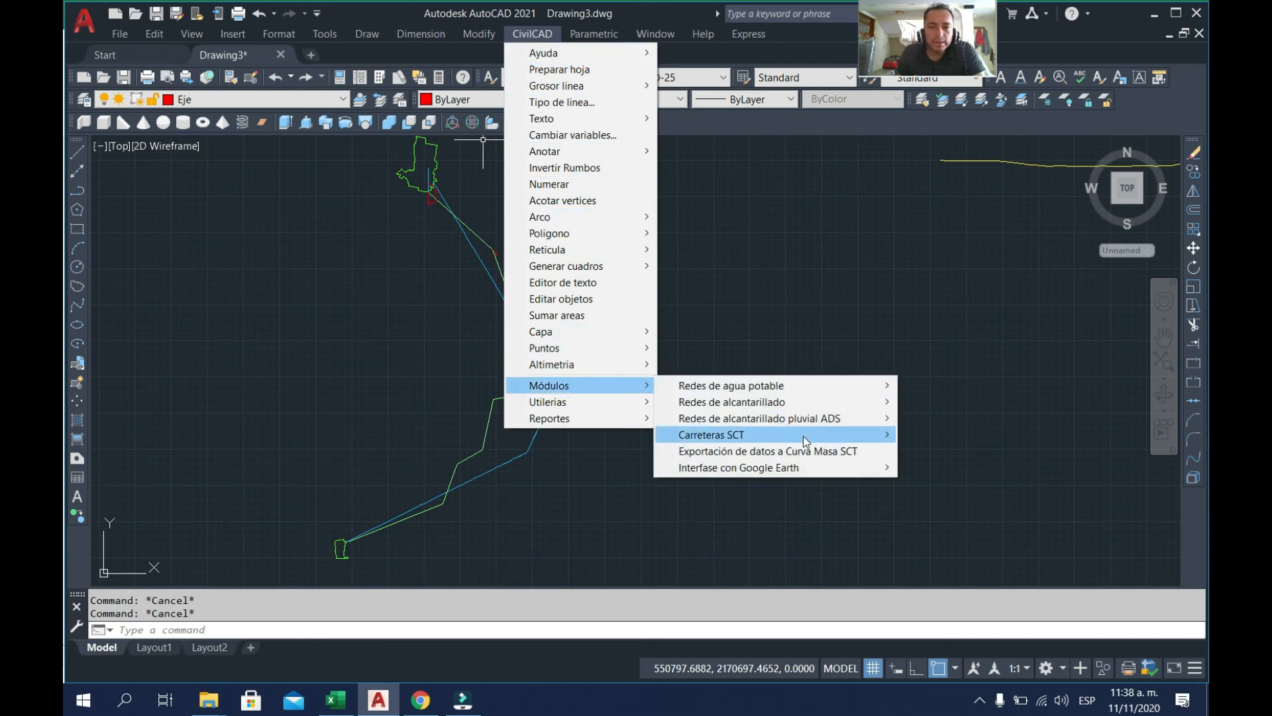
{"action": "mouse_move", "coordinate": [803, 436]}
{"action": "mouse_move", "coordinate": [1021, 451]}
{"action": "mouse_move", "coordinate": [1075, 452]}
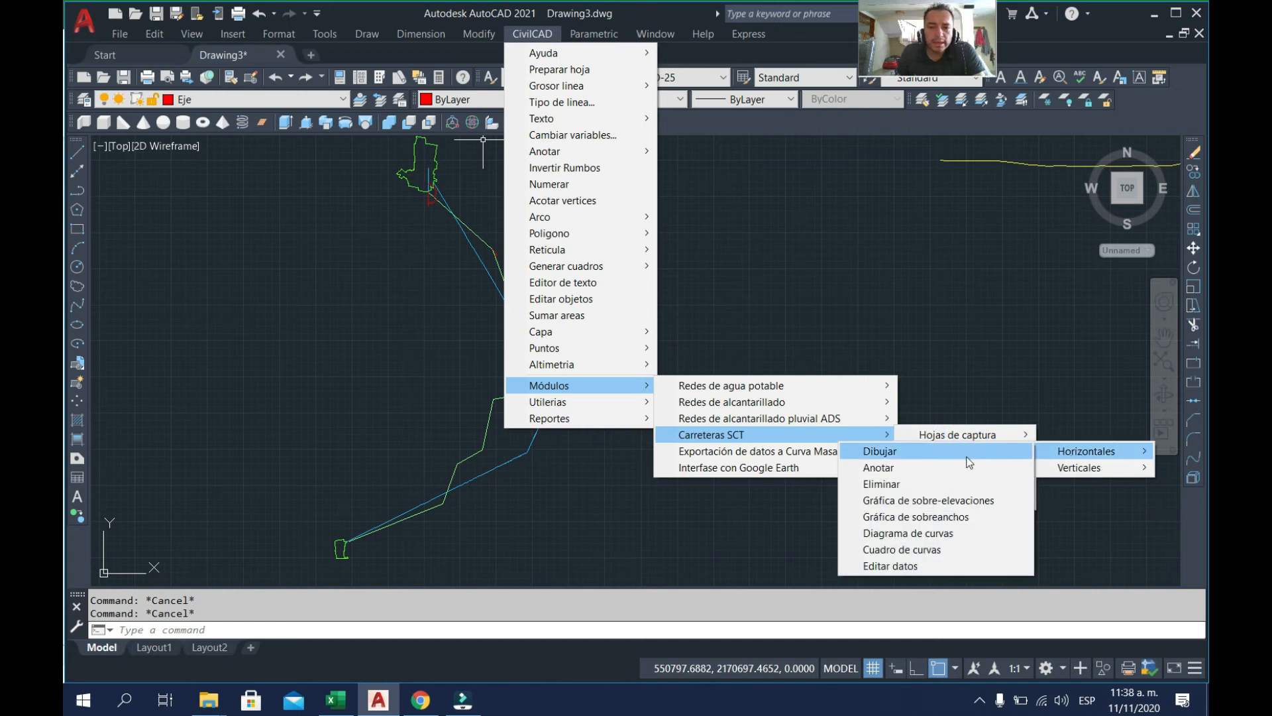
{"action": "left_click", "coordinate": [966, 457]}
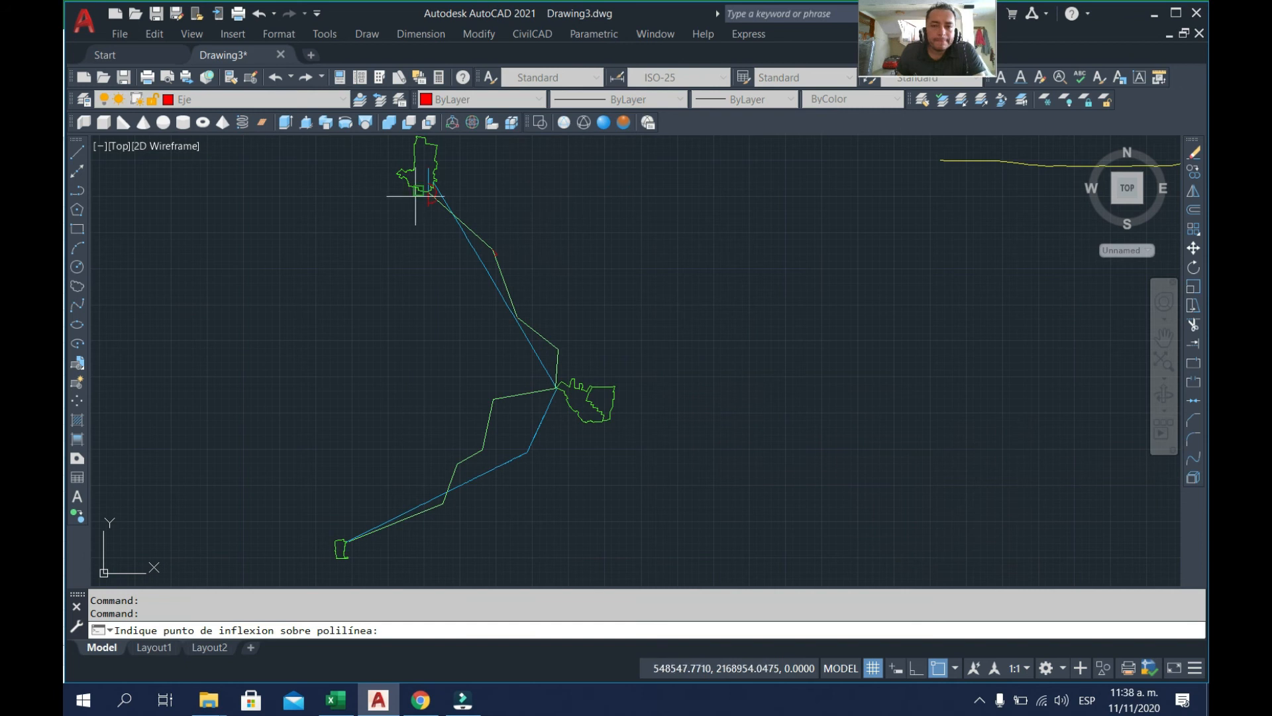
{"action": "scroll", "coordinate": [416, 197], "scroll_direction": "up", "scroll_amount": 8}
{"action": "left_click_drag", "start_coordinate": [486, 433], "coordinate": [391, 91]}
{"action": "scroll", "coordinate": [418, 285], "scroll_direction": "up", "scroll_amount": 5}
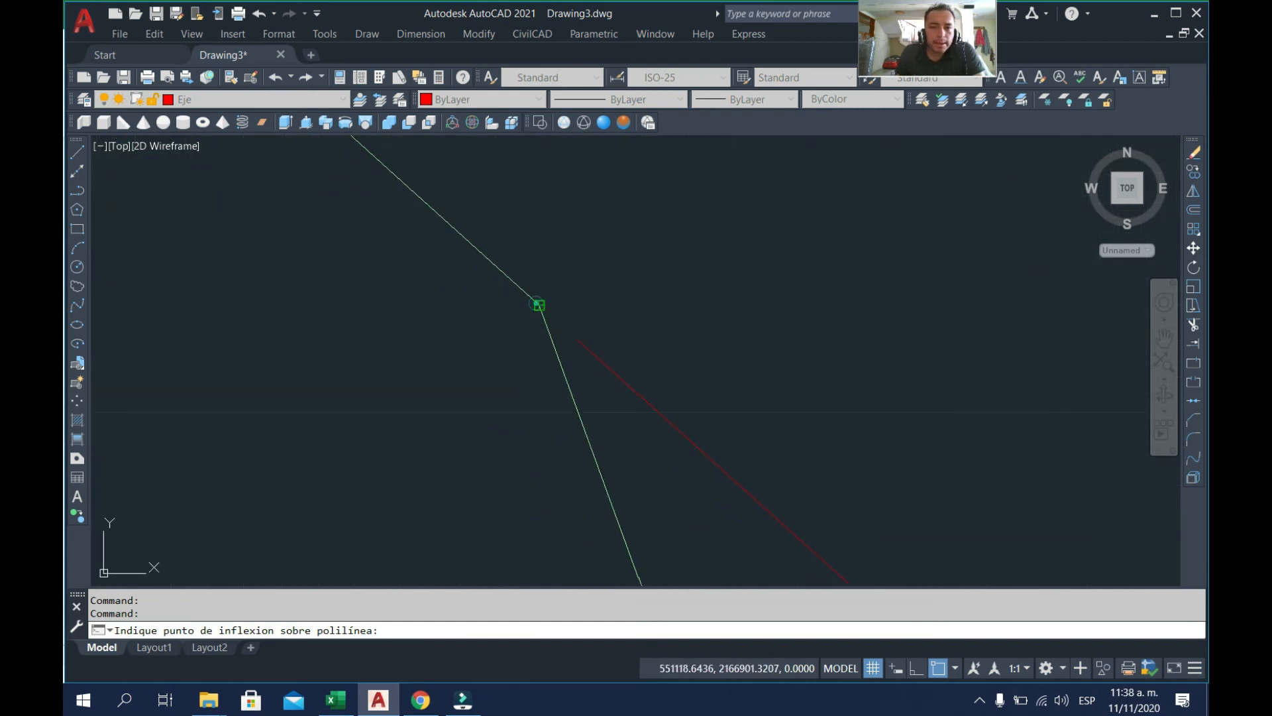
{"action": "left_click", "coordinate": [539, 305]}
- Set the horizontal curve's design speed to 90 km/h and its degree of curvature Gc to 4°
{"action": "left_click_drag", "start_coordinate": [705, 202], "coordinate": [670, 204]}
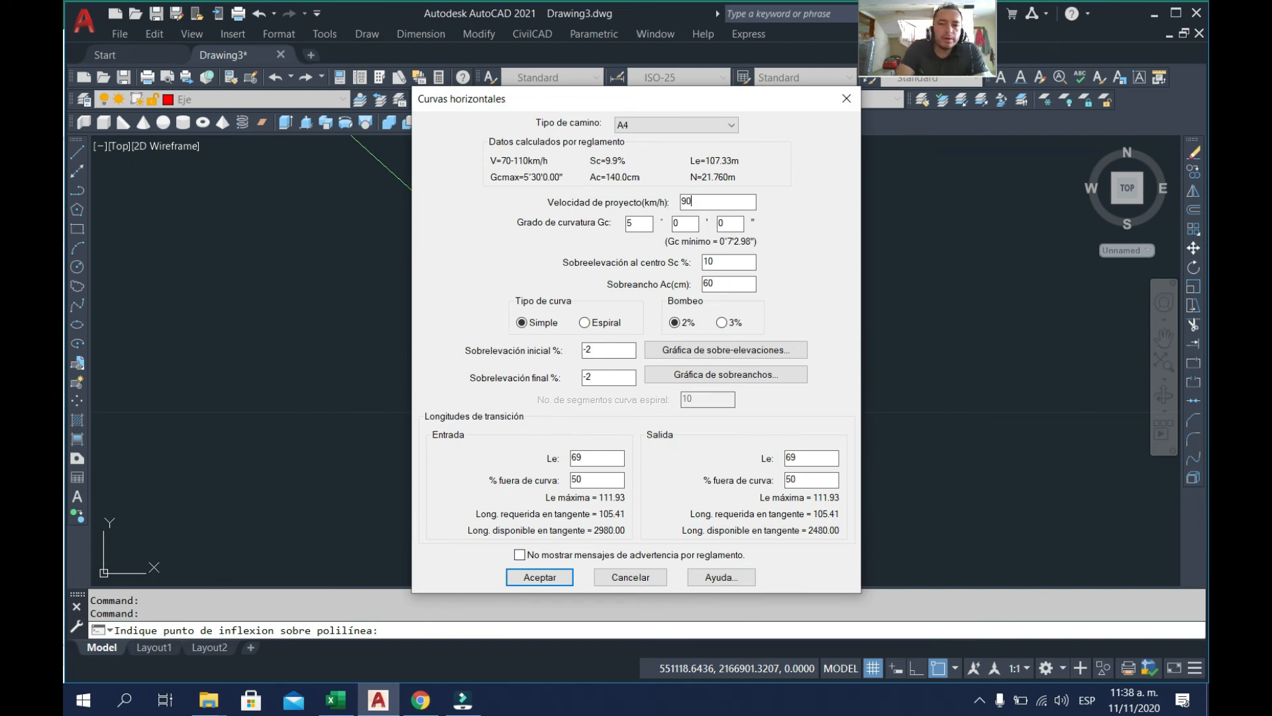
{"action": "left_click_drag", "start_coordinate": [640, 224], "coordinate": [626, 232]}
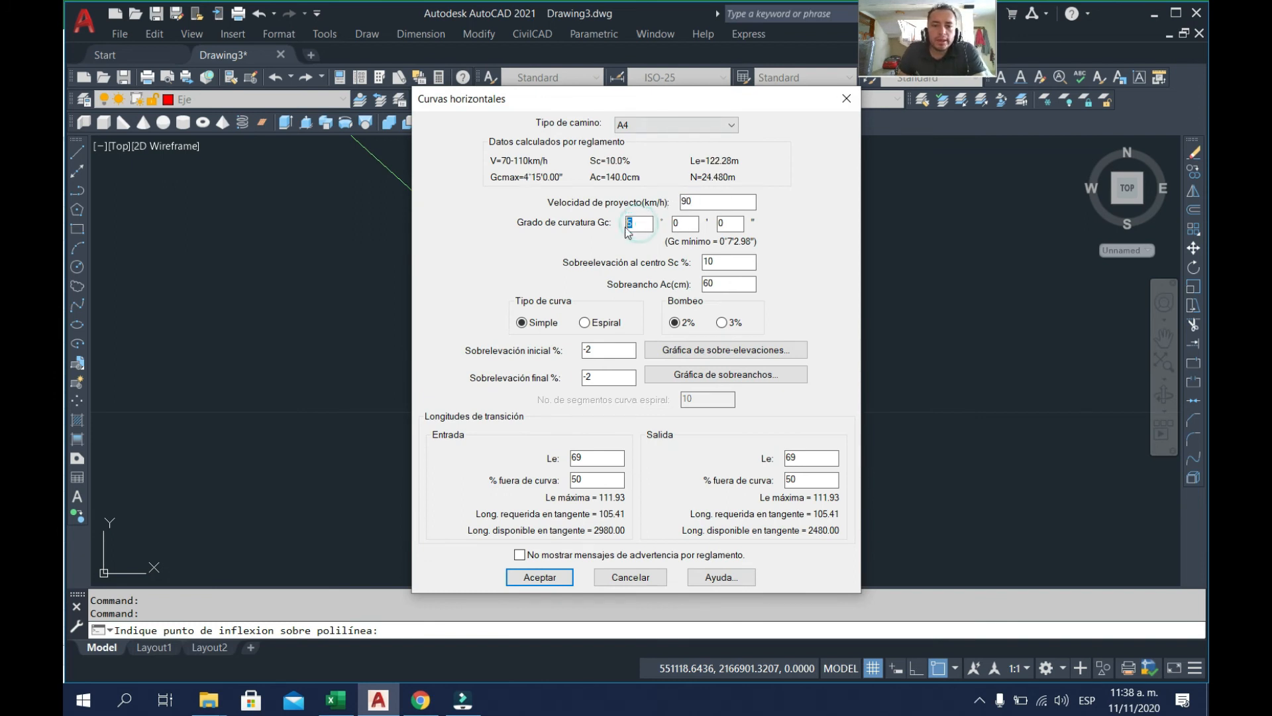
{"action": "type", "text": "4"}
- Look up Sc in section 5 of the Excel sheet and set the curve's central superelevation Sc to 10.44 %
{"action": "left_click_drag", "start_coordinate": [736, 262], "coordinate": [702, 264]}
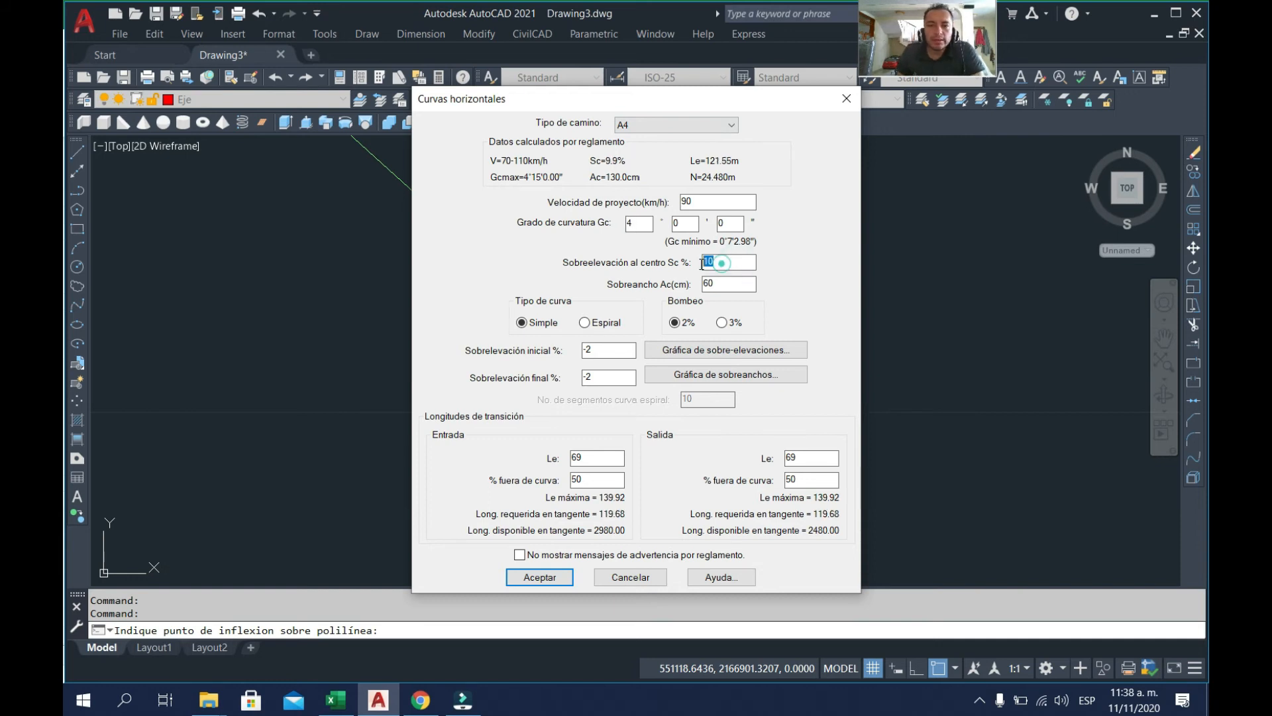
{"action": "left_click", "coordinate": [337, 699]}
{"action": "scroll", "coordinate": [561, 514], "scroll_direction": "up", "scroll_amount": 20}
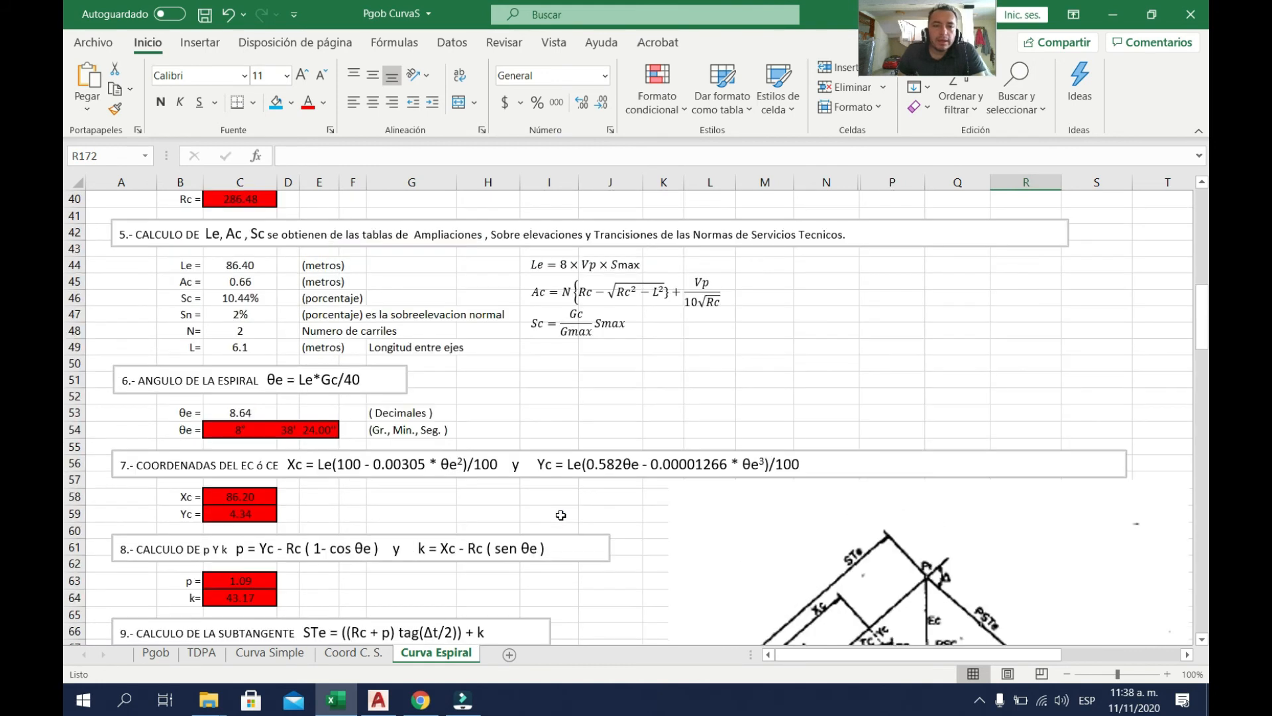
{"action": "scroll", "coordinate": [561, 515], "scroll_direction": "up", "scroll_amount": 1}
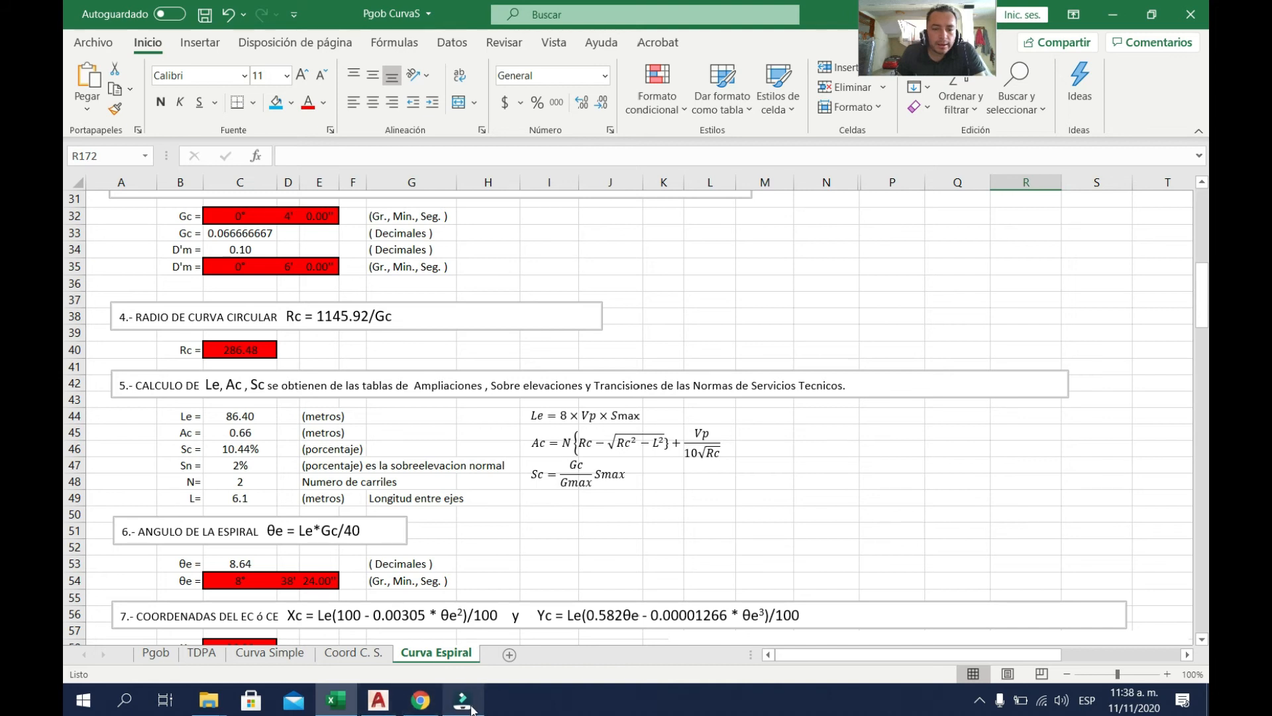
{"action": "left_click", "coordinate": [381, 701]}
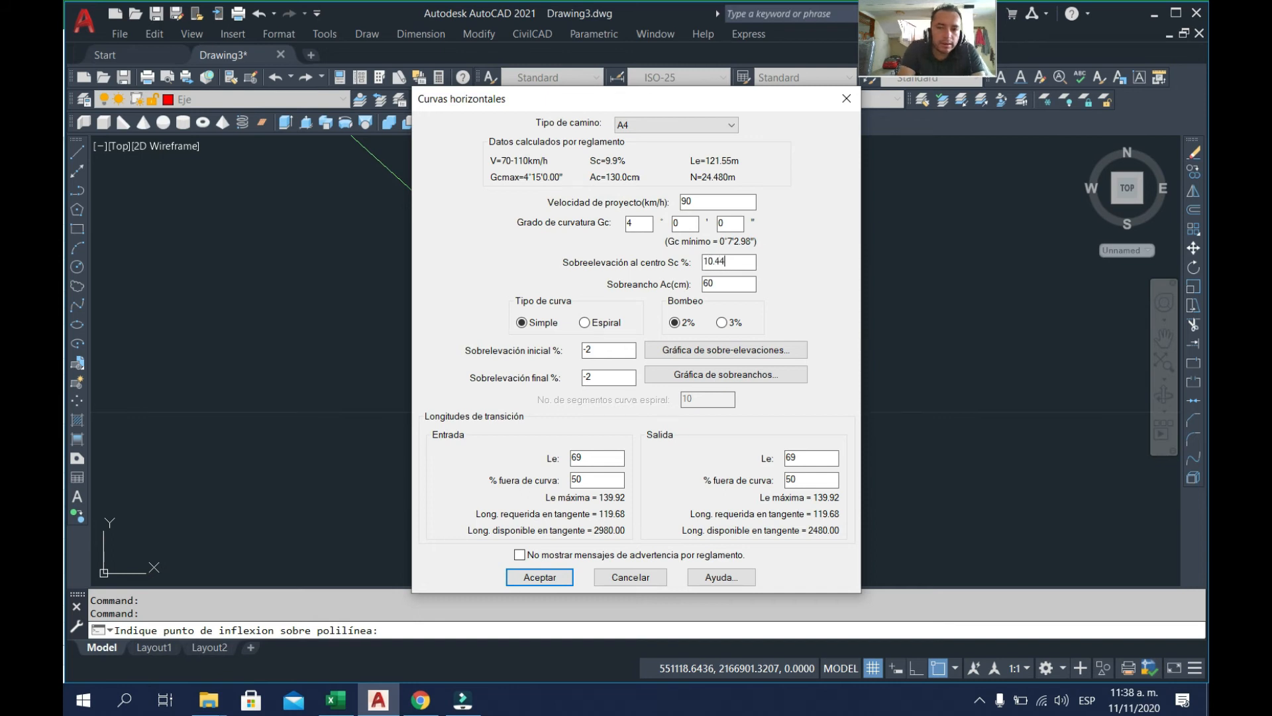
- Set the curve's widening (Sobreancho Ac) to 66 cm
{"action": "left_click", "coordinate": [728, 289]}
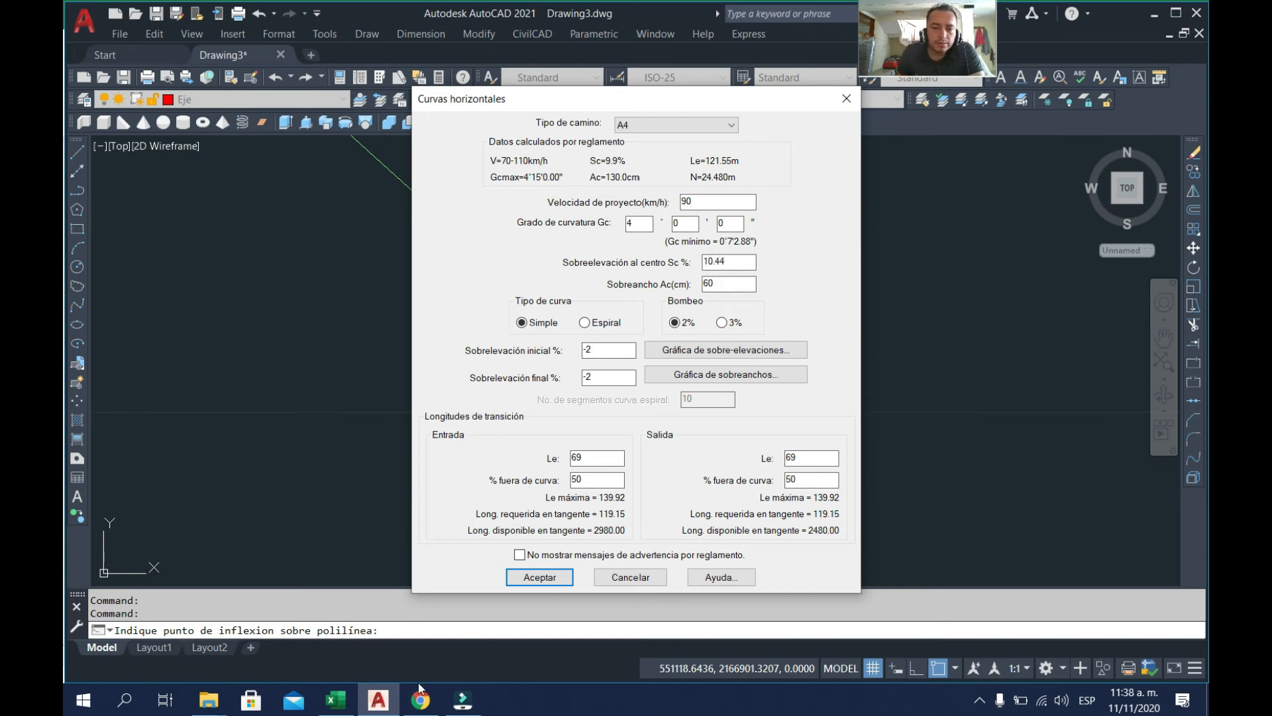
{"action": "left_click", "coordinate": [336, 701]}
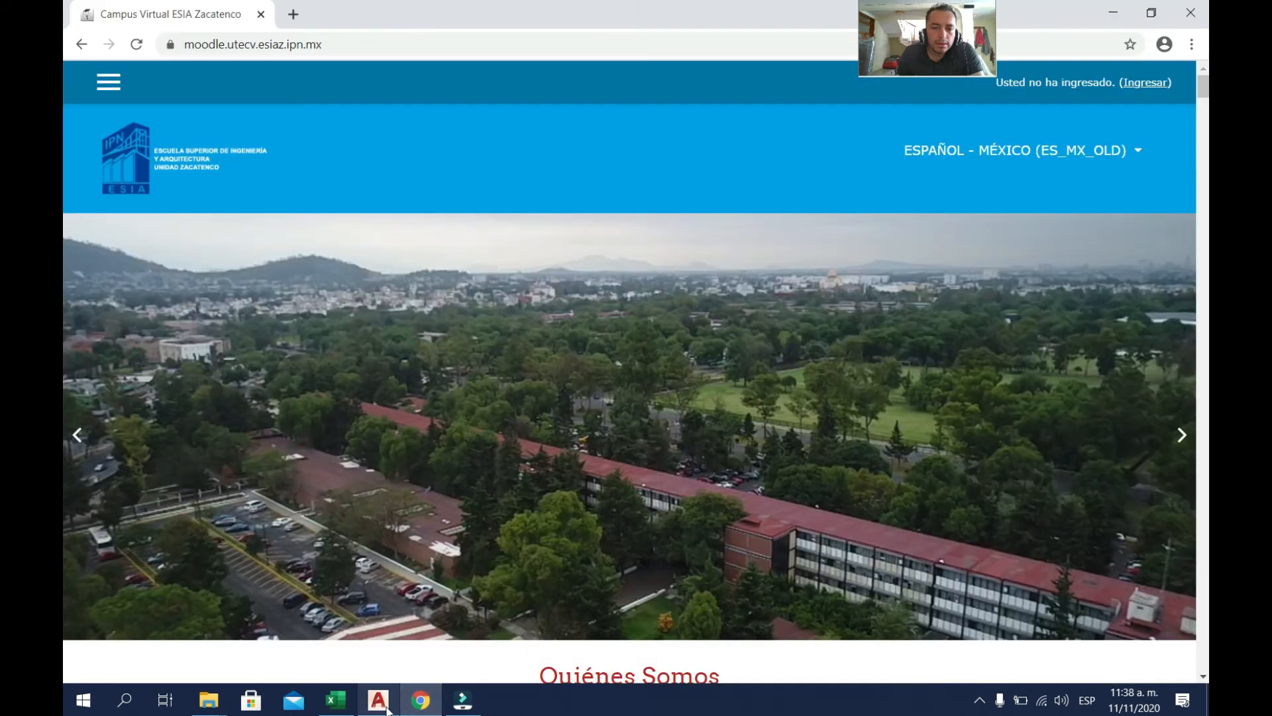
{"action": "left_click", "coordinate": [378, 700]}
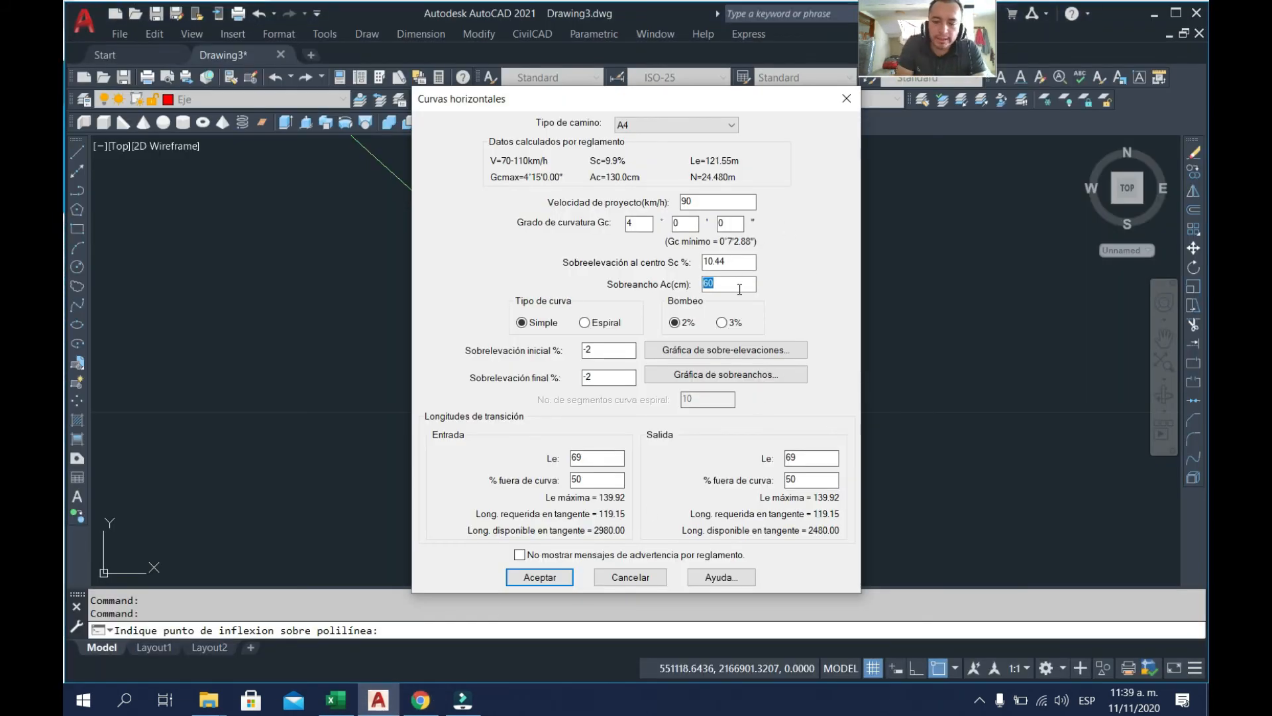
{"action": "type", "text": "66"}
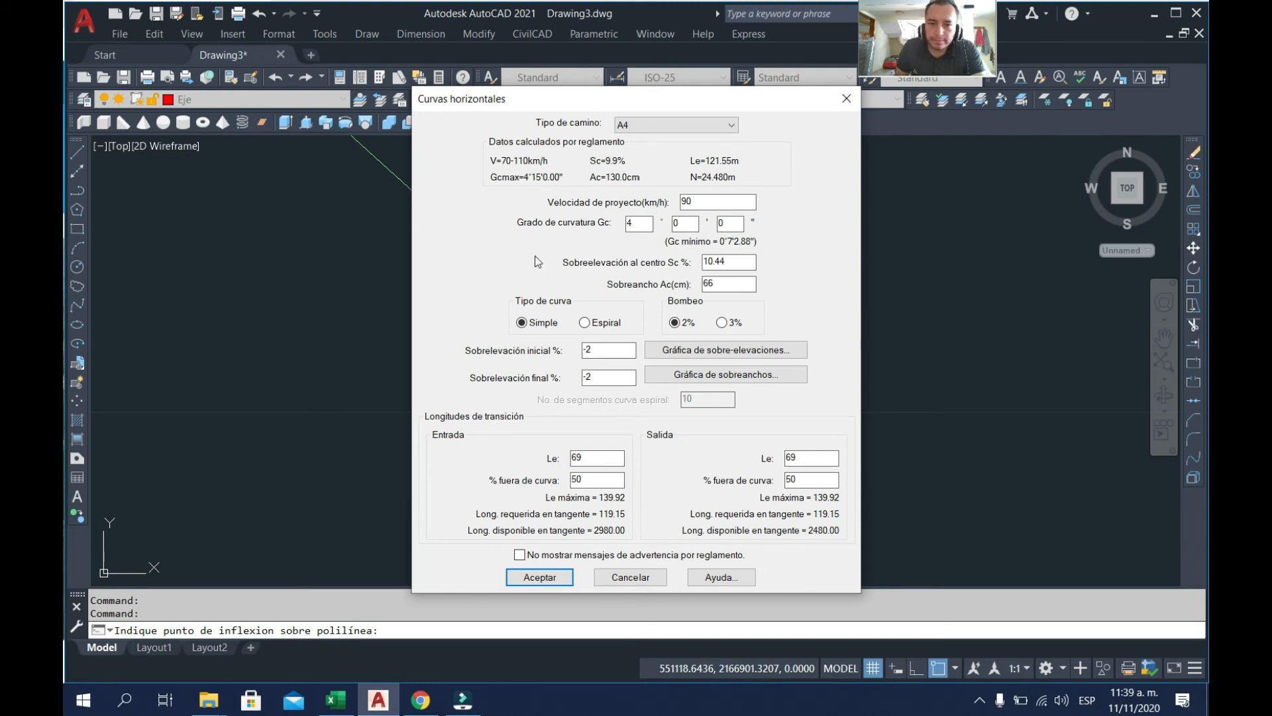
- Set the curve type to Espiral, look up Le in section 5 of the Excel sheet, and set the entry transition length to 86.4
{"action": "left_click", "coordinate": [588, 324]}
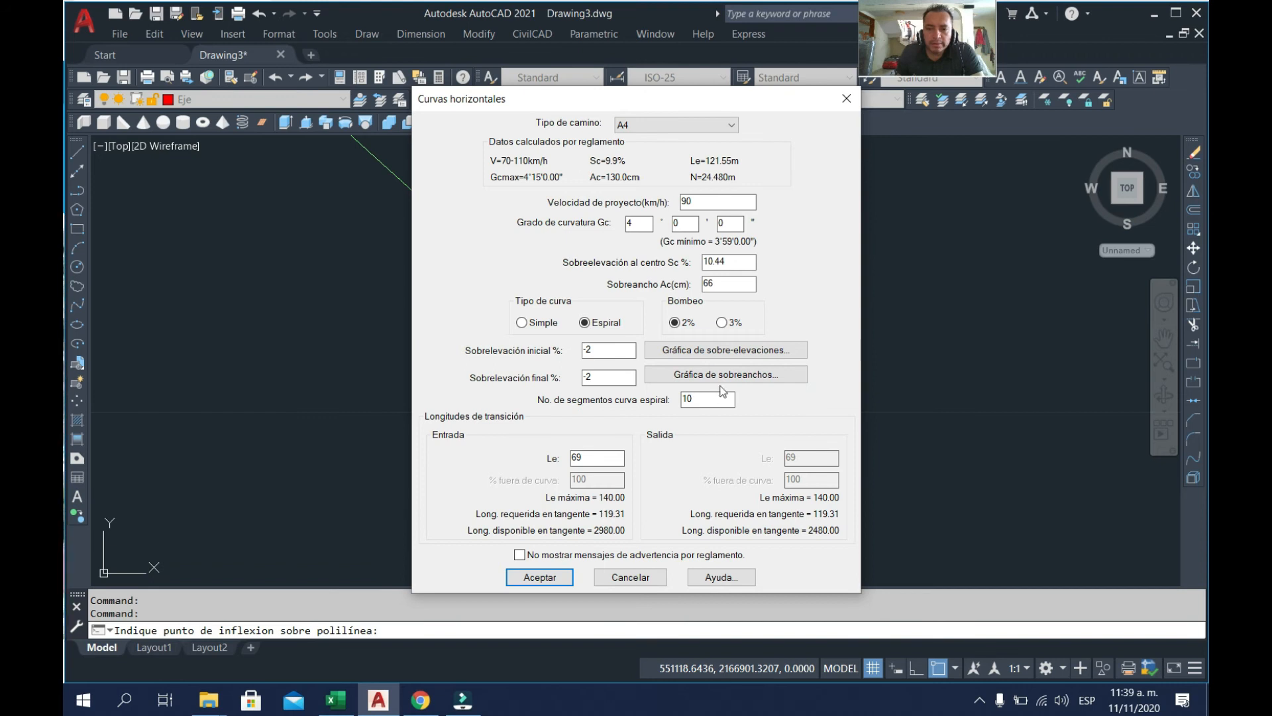
{"action": "left_click", "coordinate": [596, 456]}
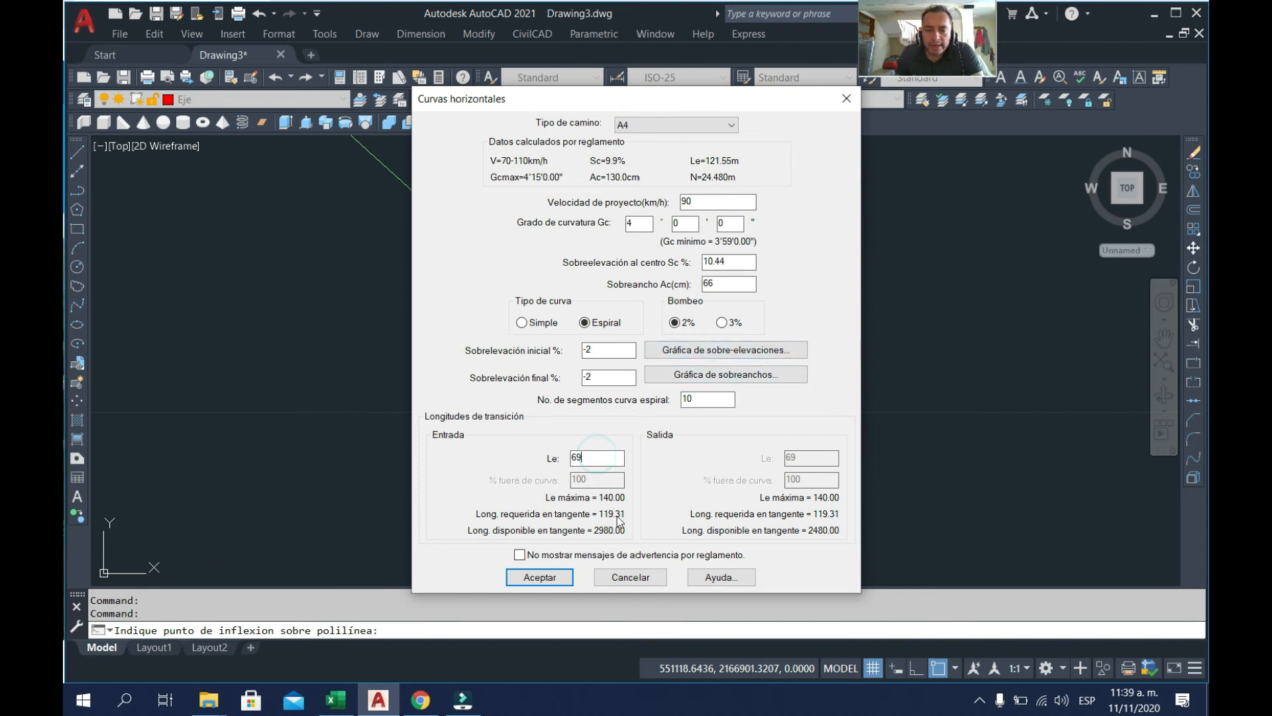
{"action": "left_click", "coordinate": [336, 704]}
{"action": "scroll", "coordinate": [258, 371], "scroll_direction": "up", "scroll_amount": 1}
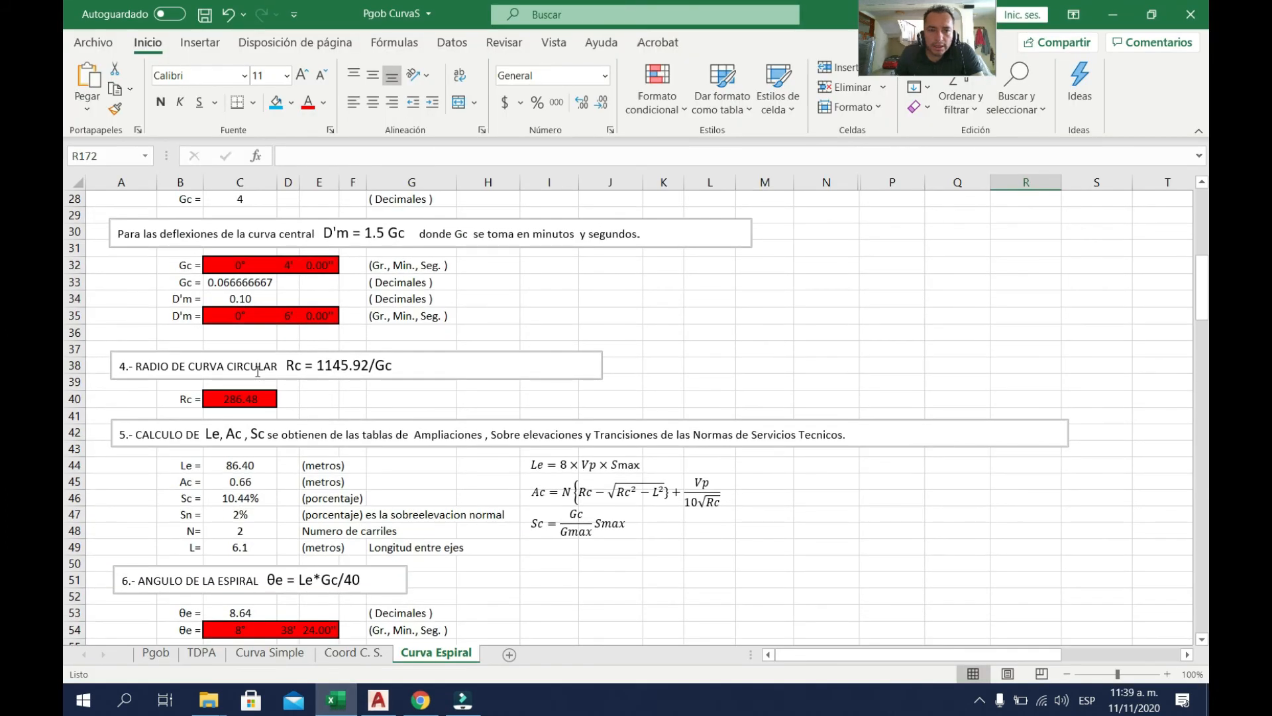
{"action": "left_click", "coordinate": [378, 701]}
{"action": "type", "text": "86.4"}
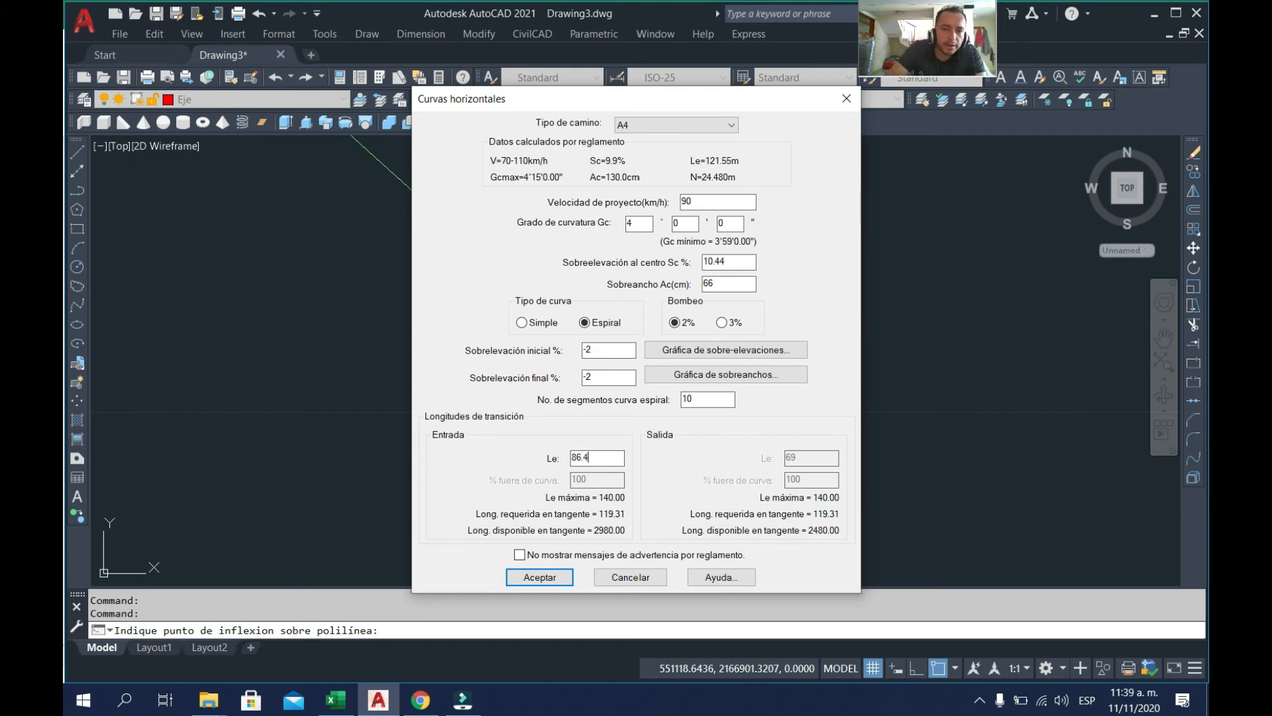
- Draw the spiral curve with the entered data, choosing to continue past the regulation confirmations
{"action": "left_click", "coordinate": [547, 586]}
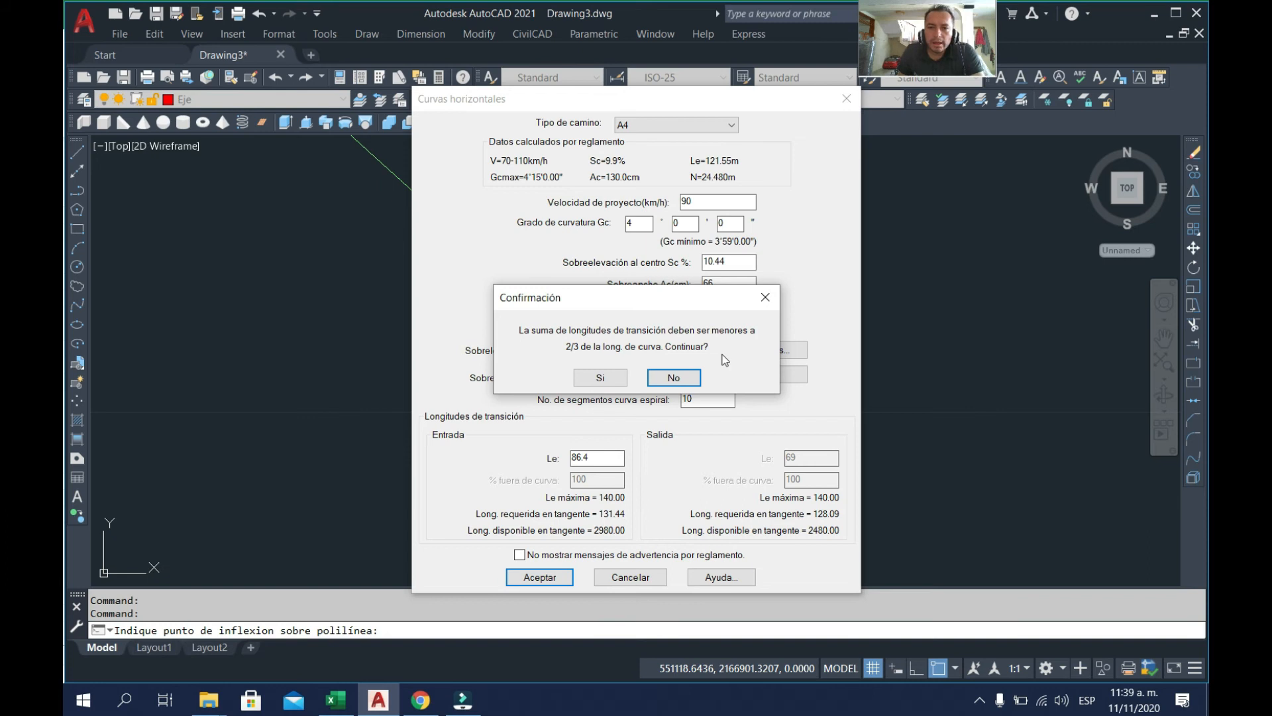
{"action": "left_click", "coordinate": [626, 377]}
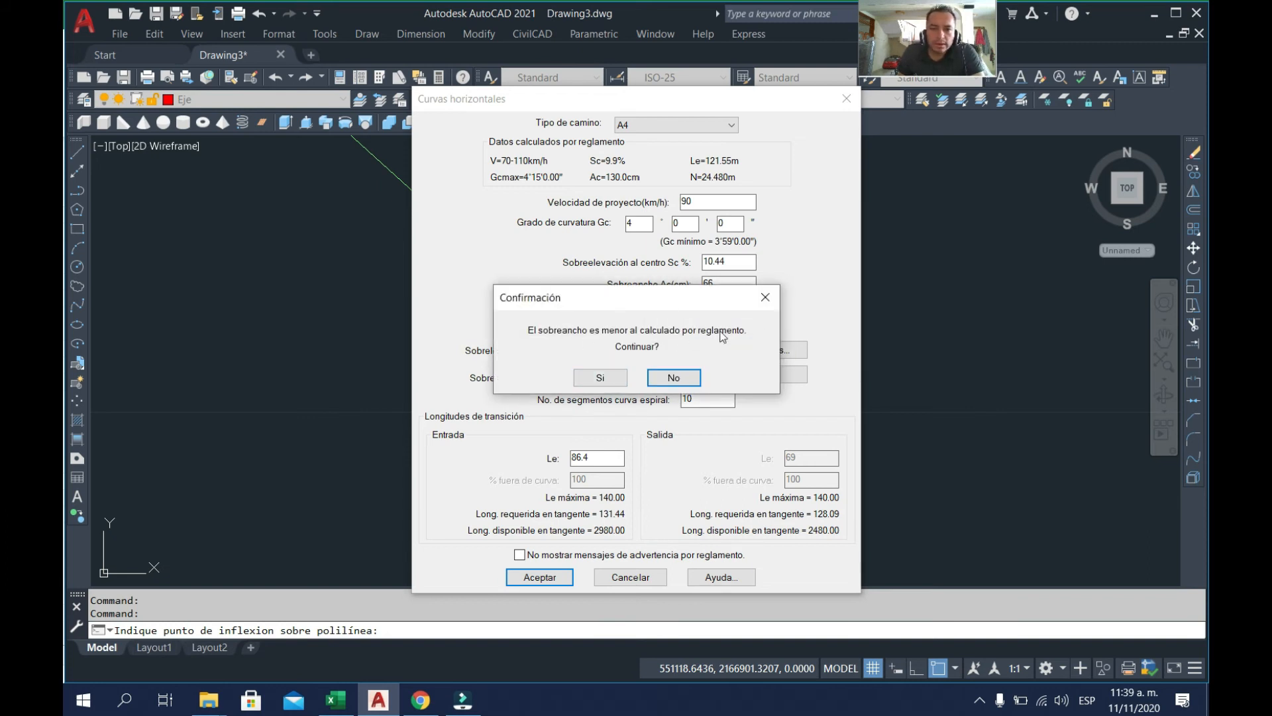
{"action": "left_click", "coordinate": [602, 383]}
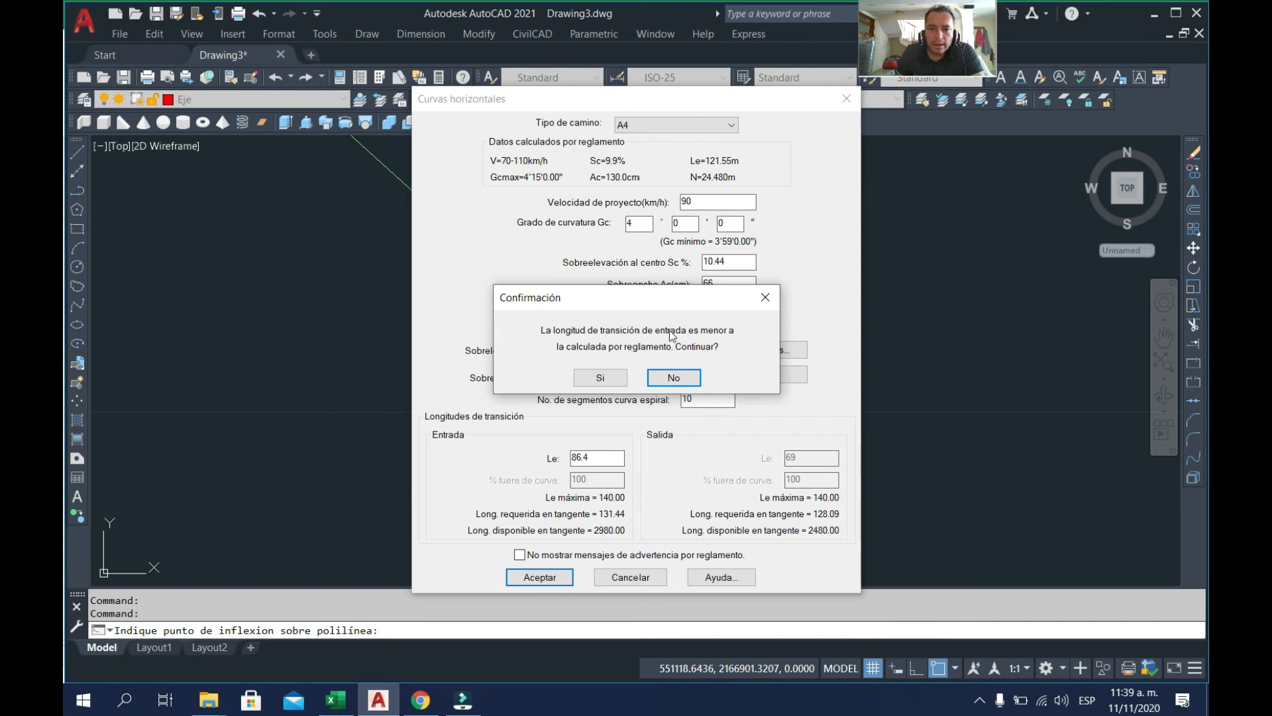
{"action": "left_click", "coordinate": [607, 383]}
- Select the tangent polyline and examine the spiral and circular segments of the drawn curve
{"action": "left_click", "coordinate": [568, 278]}
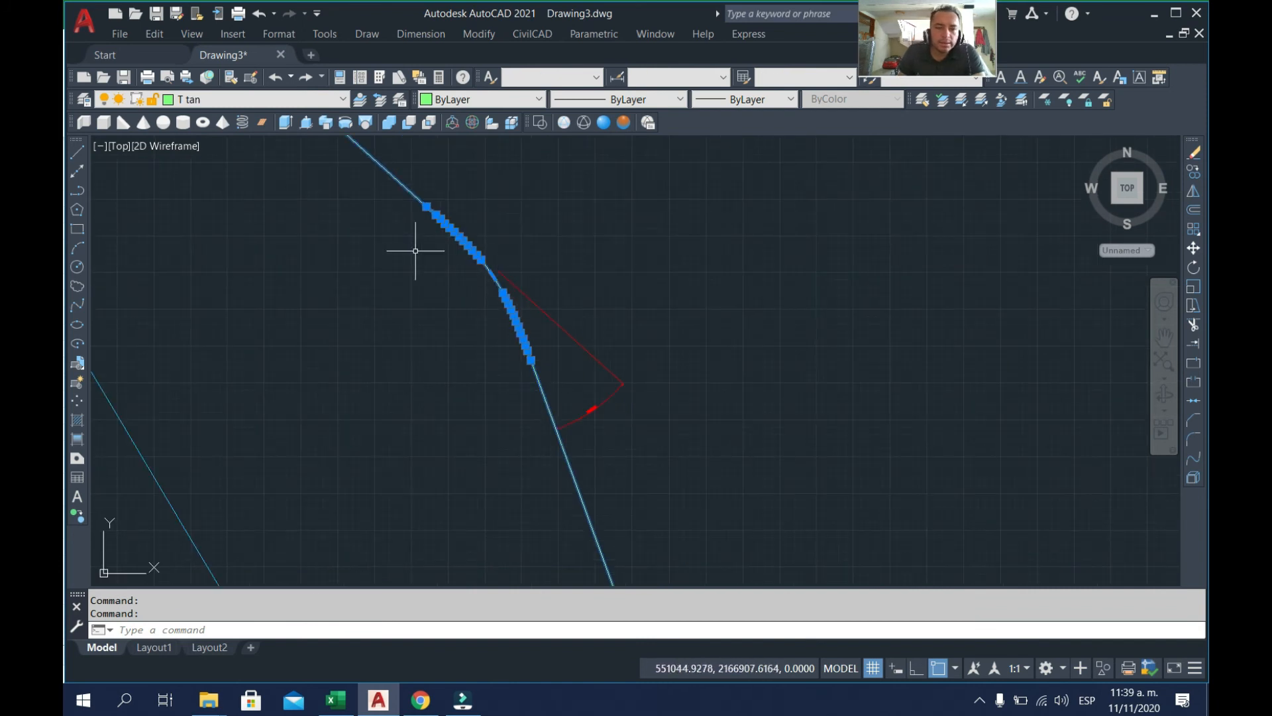
{"action": "scroll", "coordinate": [530, 374], "scroll_direction": "down", "scroll_amount": 2}
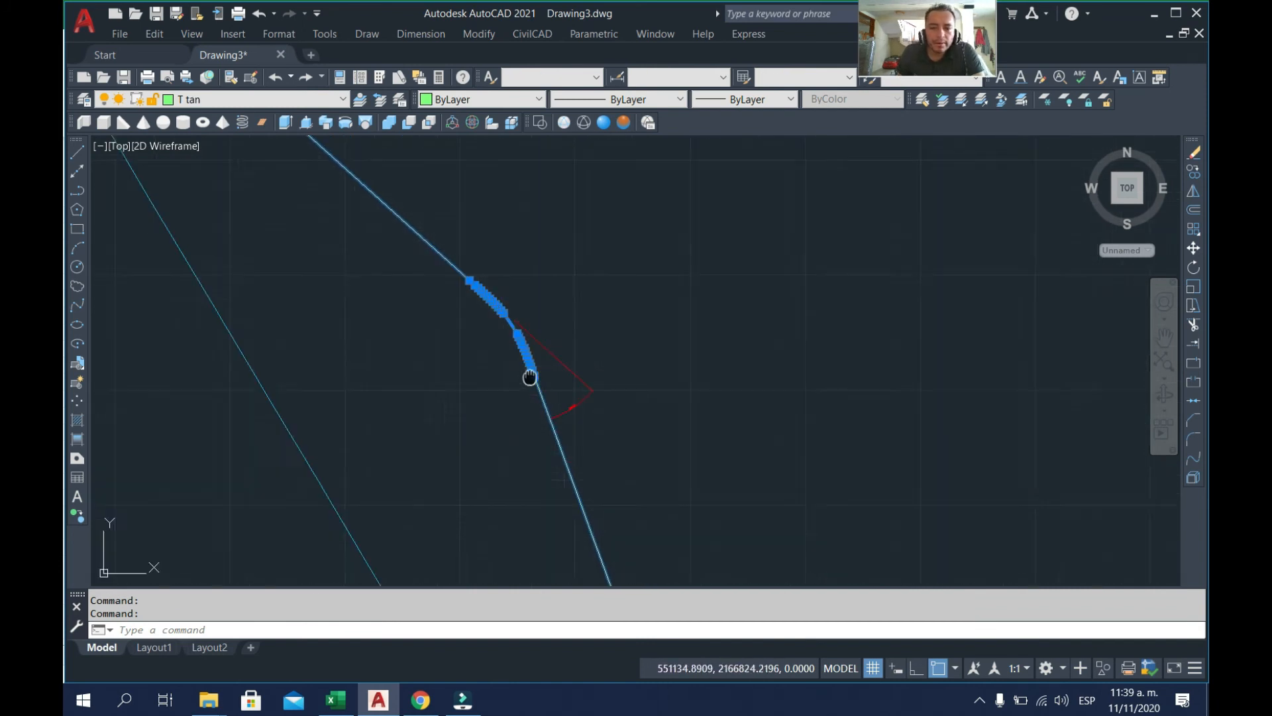
{"action": "scroll", "coordinate": [490, 298], "scroll_direction": "up", "scroll_amount": 2}
{"action": "scroll", "coordinate": [583, 305], "scroll_direction": "down", "scroll_amount": 4}
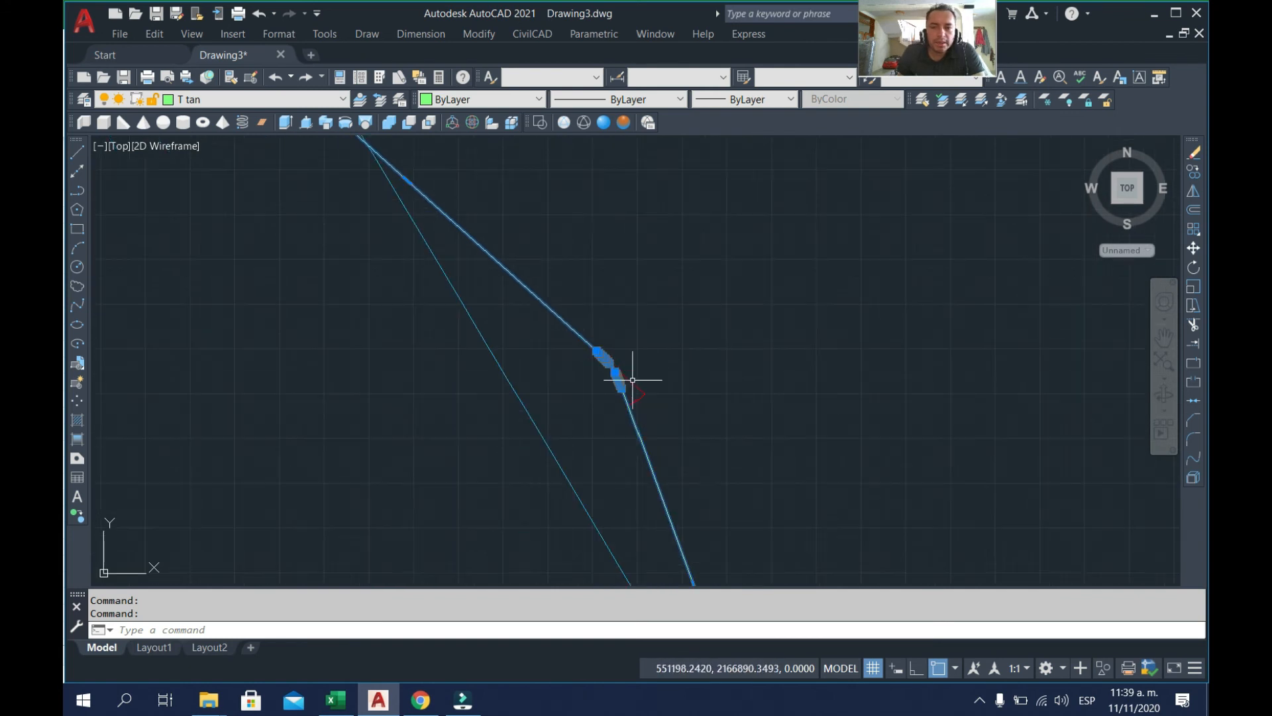
{"action": "scroll", "coordinate": [646, 377], "scroll_direction": "up", "scroll_amount": 3}
{"action": "scroll", "coordinate": [519, 284], "scroll_direction": "down", "scroll_amount": 2}
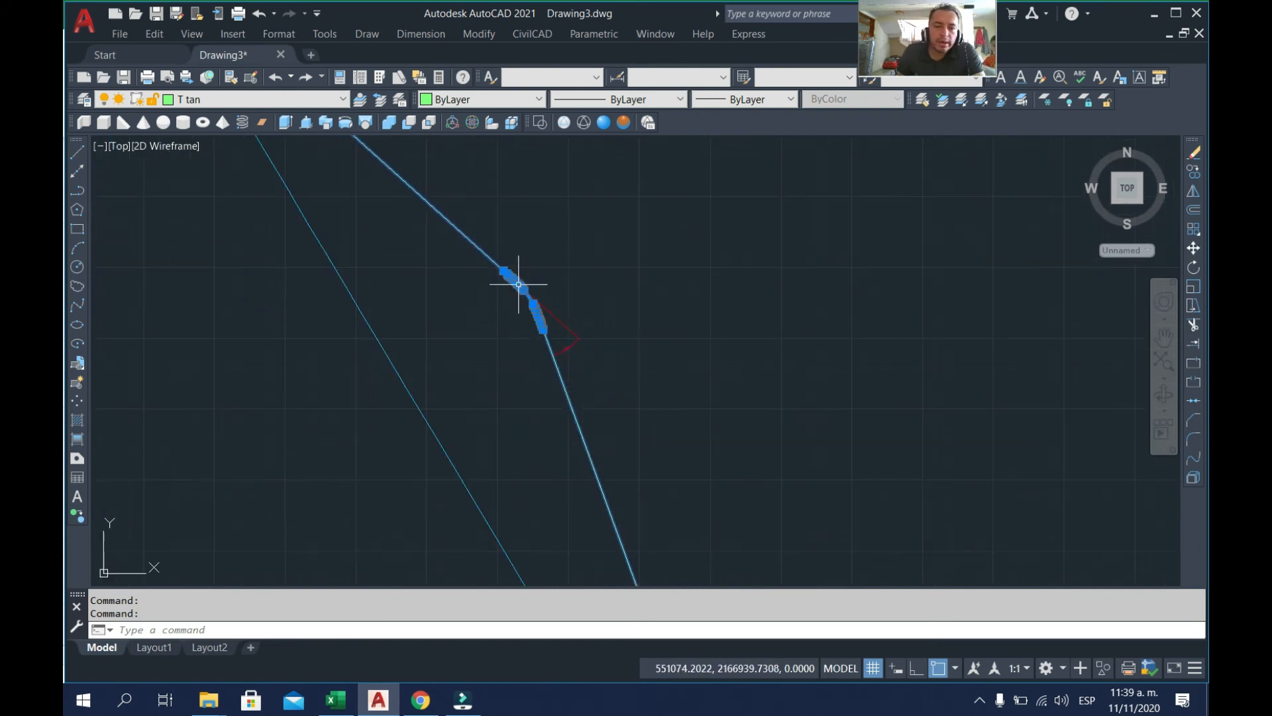
{"action": "scroll", "coordinate": [560, 369], "scroll_direction": "down", "scroll_amount": 2}
{"action": "scroll", "coordinate": [631, 389], "scroll_direction": "up", "scroll_amount": 4}
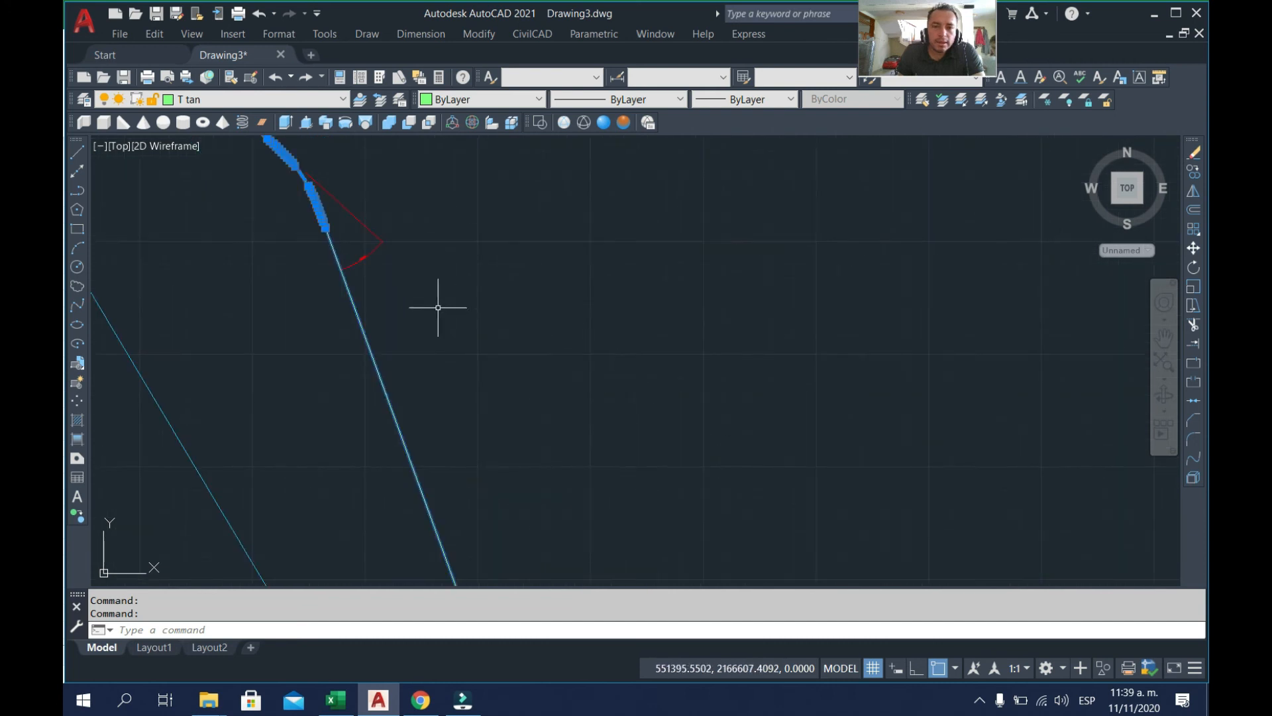
{"action": "scroll", "coordinate": [662, 152], "scroll_direction": "down", "scroll_amount": 3}
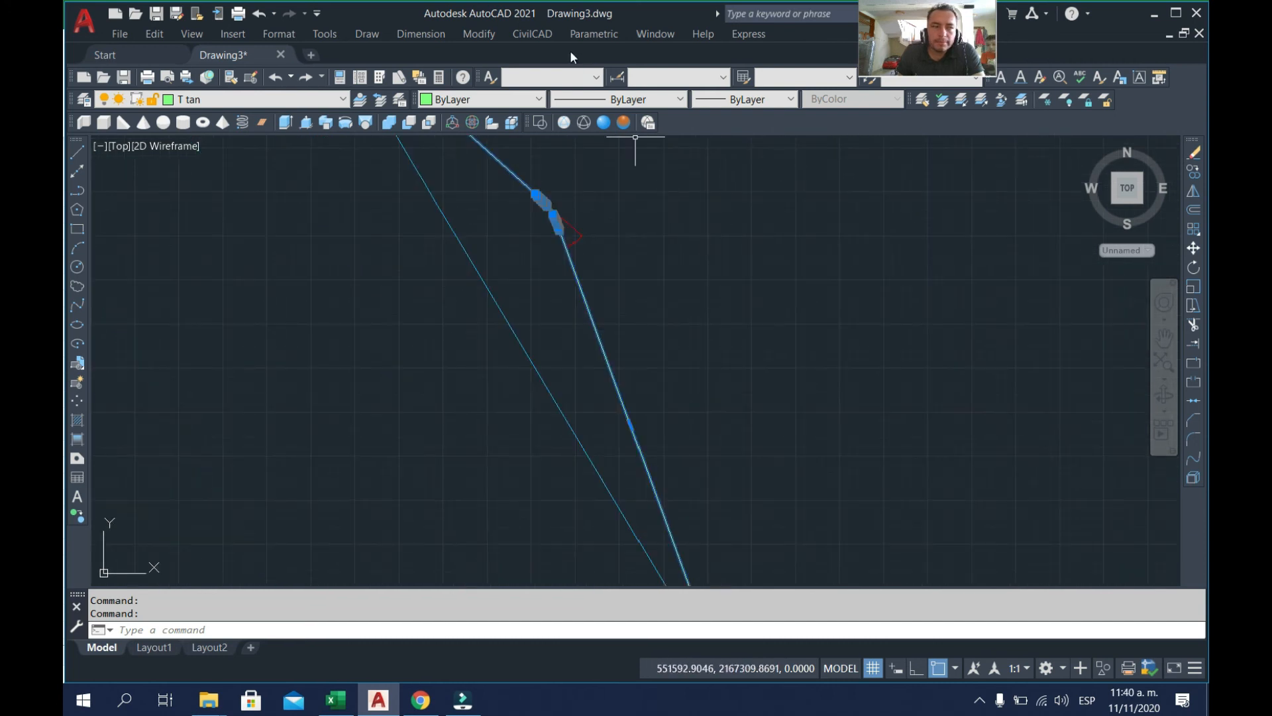
- Start annotating horizontal curves with CivilCAD Carreteras SCT, using a print scale of 1:2000
{"action": "left_click", "coordinate": [538, 34]}
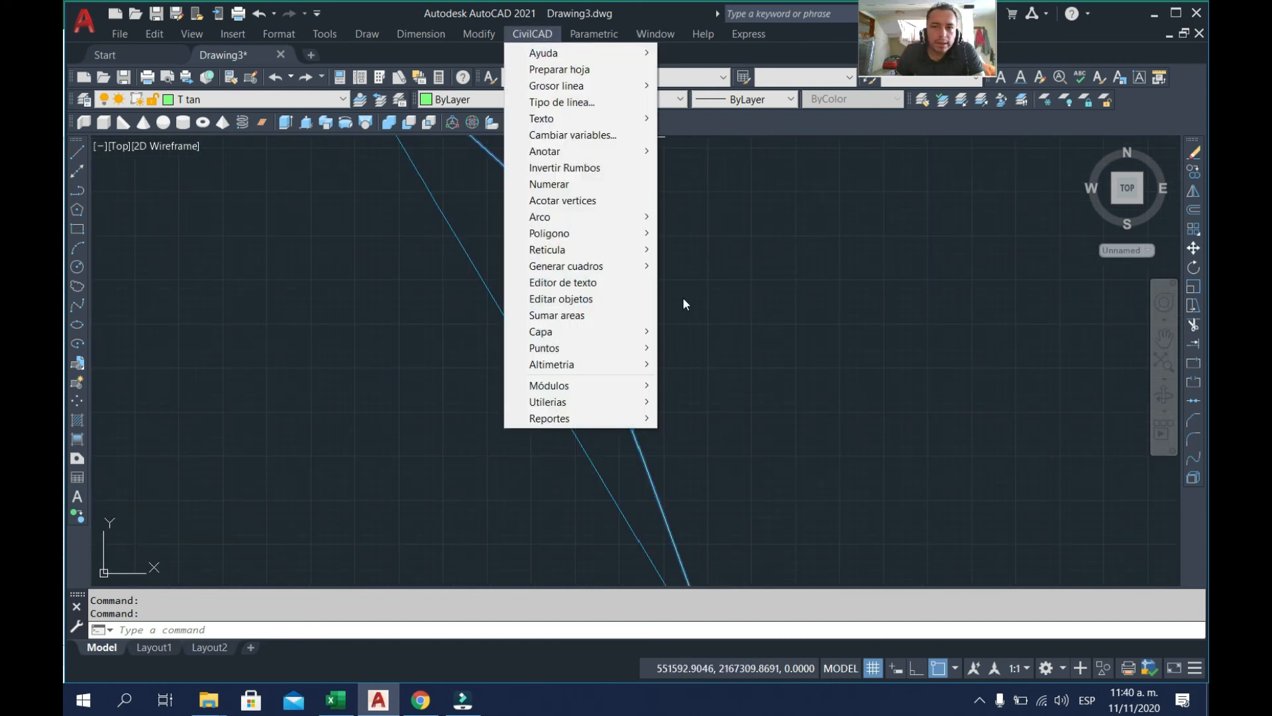
{"action": "mouse_move", "coordinate": [585, 388]}
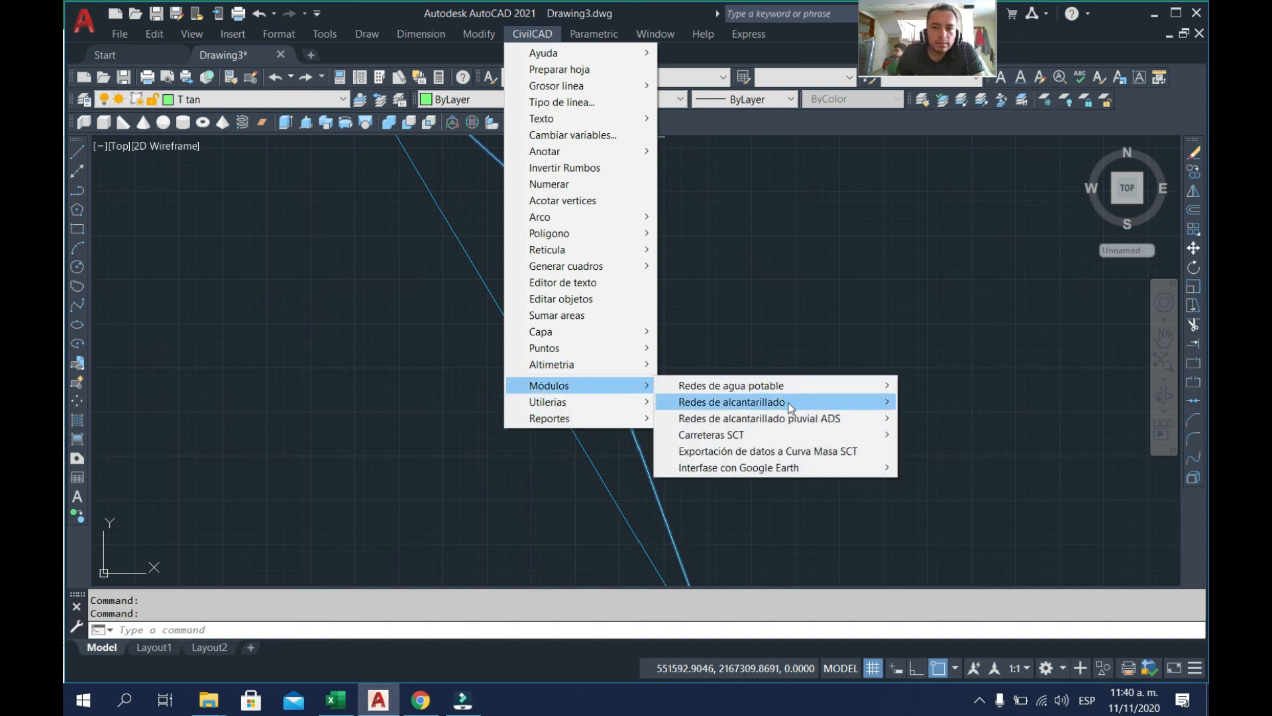
{"action": "mouse_move", "coordinate": [772, 439]}
{"action": "mouse_move", "coordinate": [955, 455]}
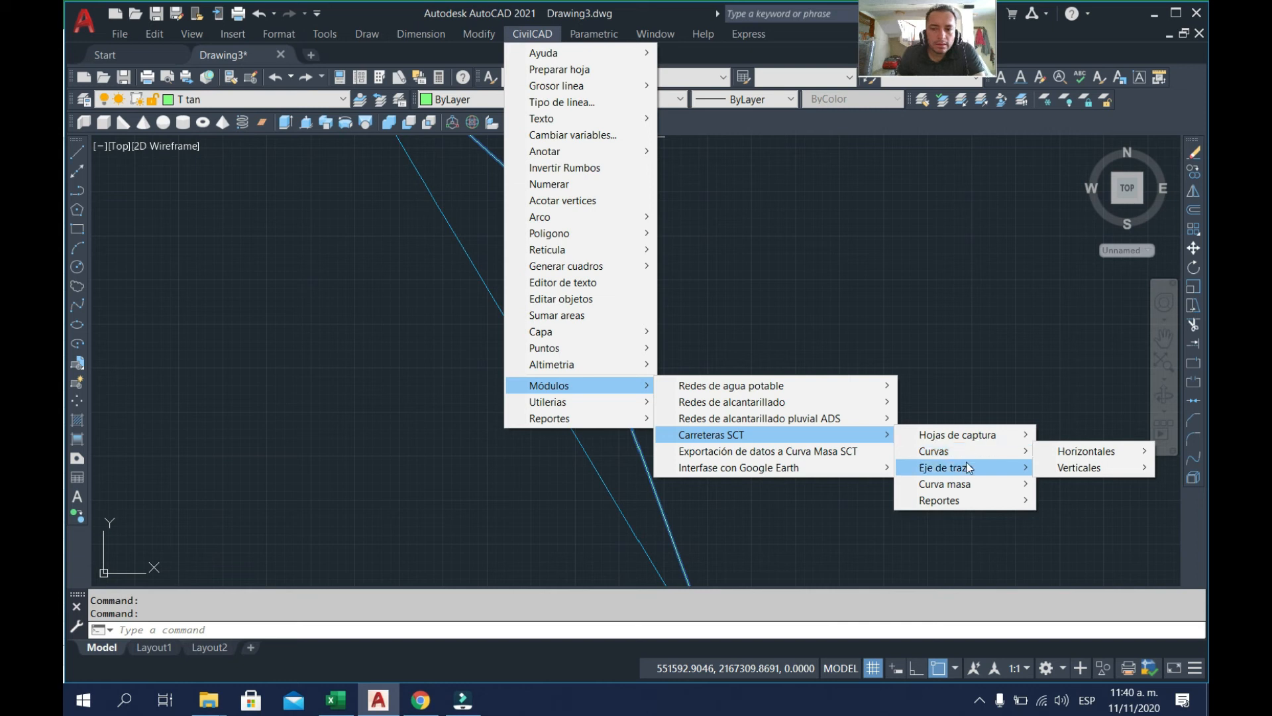
{"action": "mouse_move", "coordinate": [981, 485]}
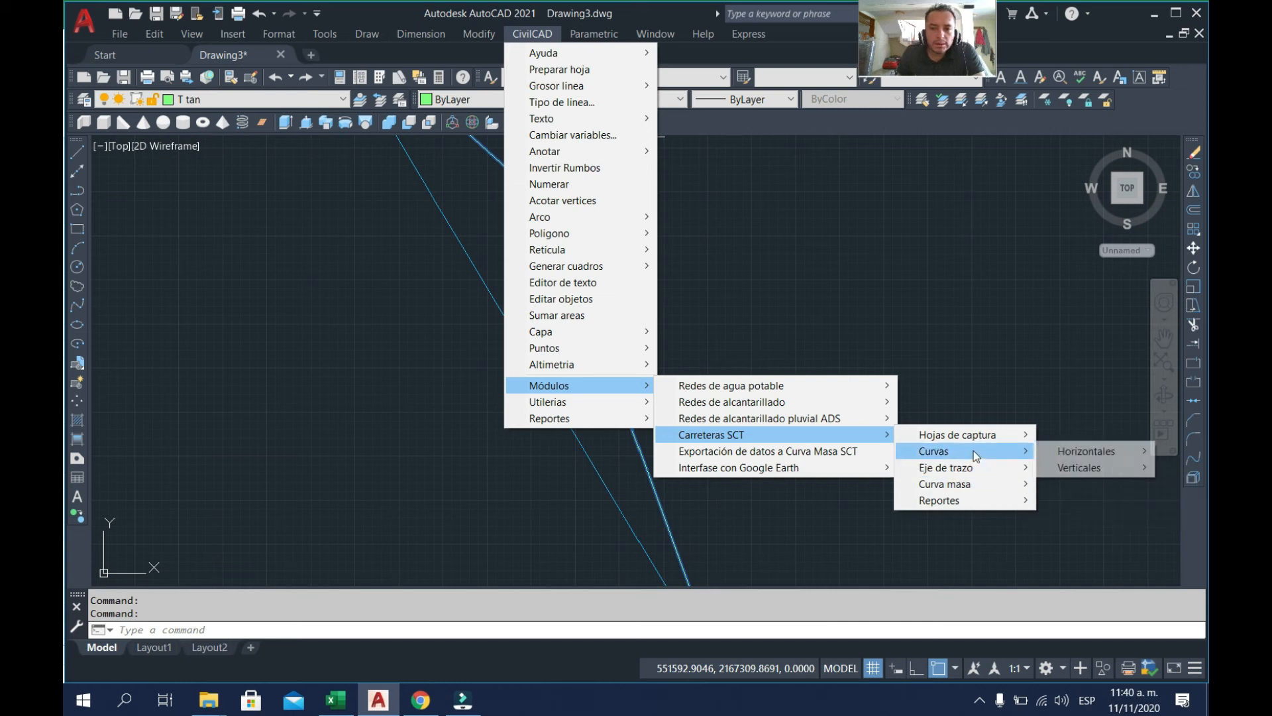
{"action": "mouse_move", "coordinate": [1073, 456]}
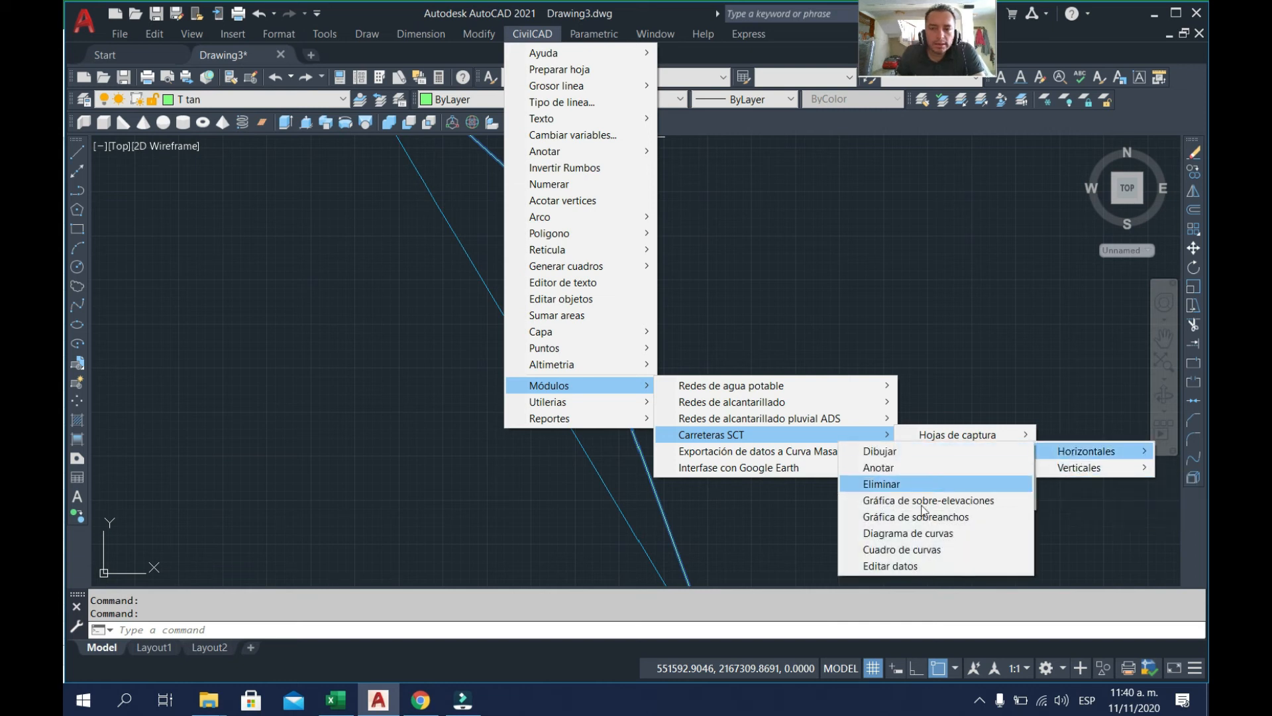
{"action": "left_click", "coordinate": [937, 466]}
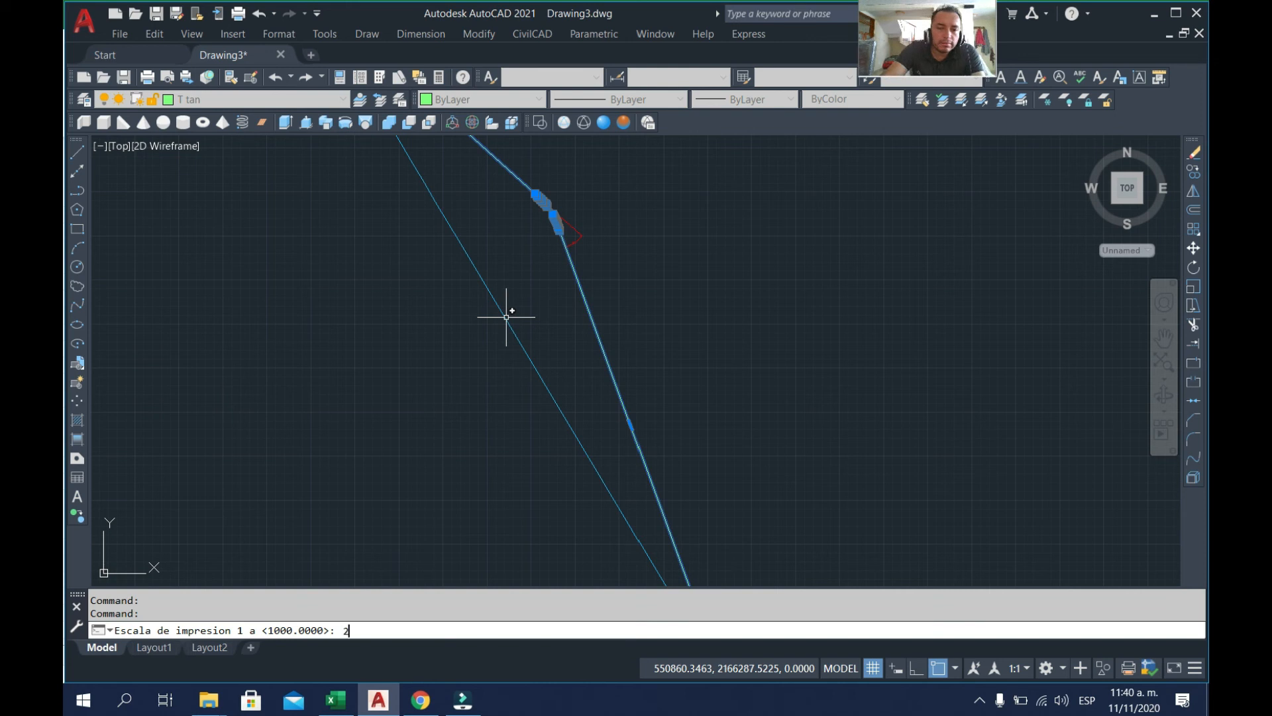
{"action": "key", "text": "Return"}
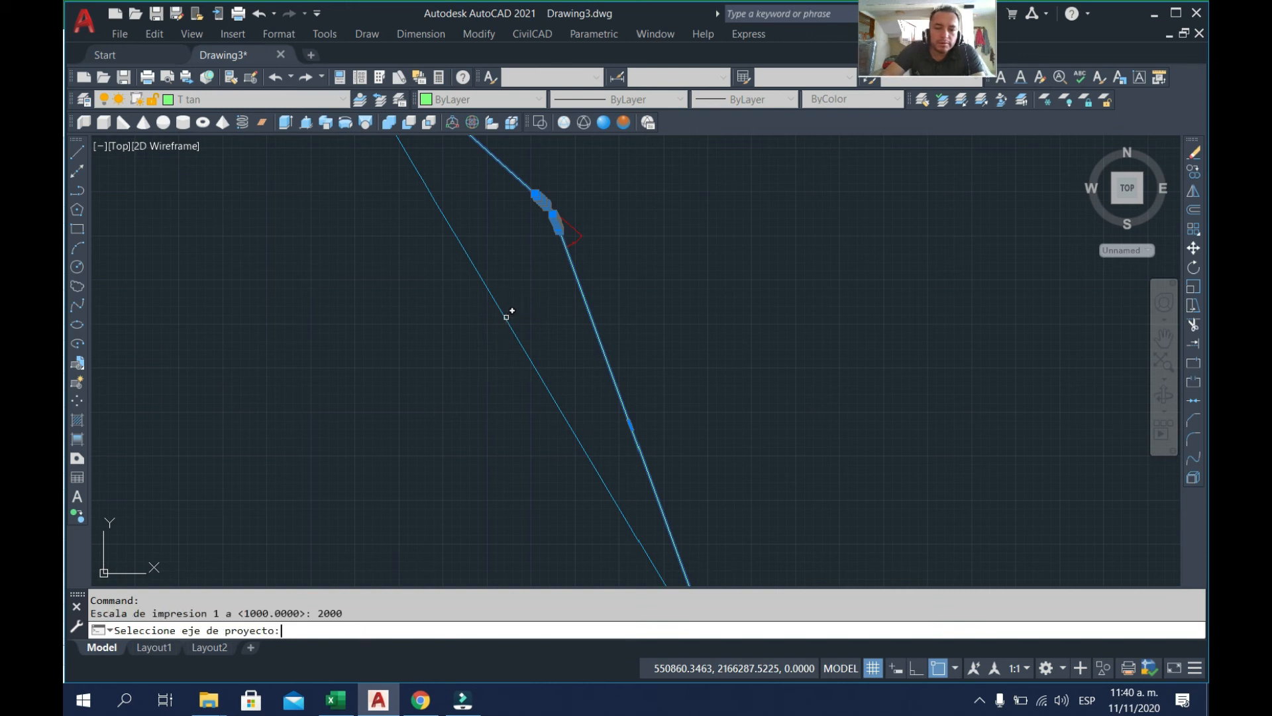
- Pick the curved tangent polyline as the project axis and choose Individual annotation
{"action": "scroll", "coordinate": [583, 219], "scroll_direction": "up", "scroll_amount": 2}
{"action": "left_click_drag", "start_coordinate": [584, 220], "coordinate": [597, 331]}
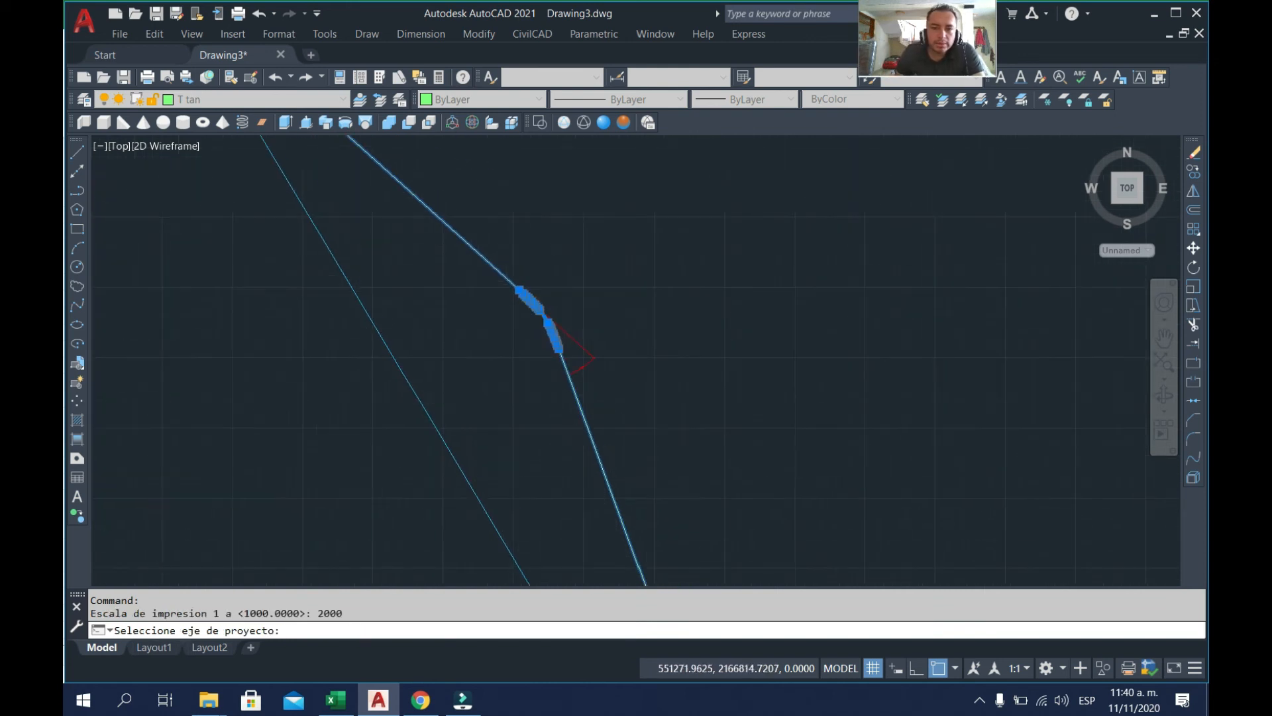
{"action": "left_click", "coordinate": [467, 249]}
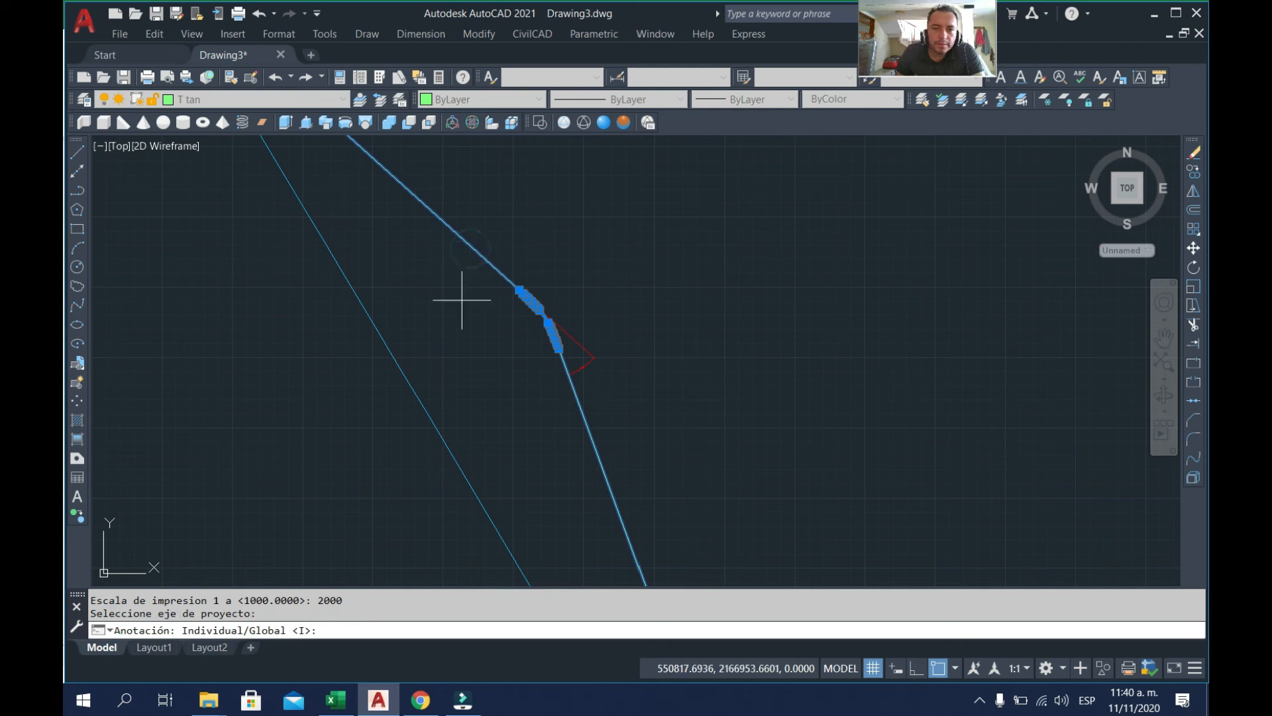
{"action": "key", "text": "Return"}
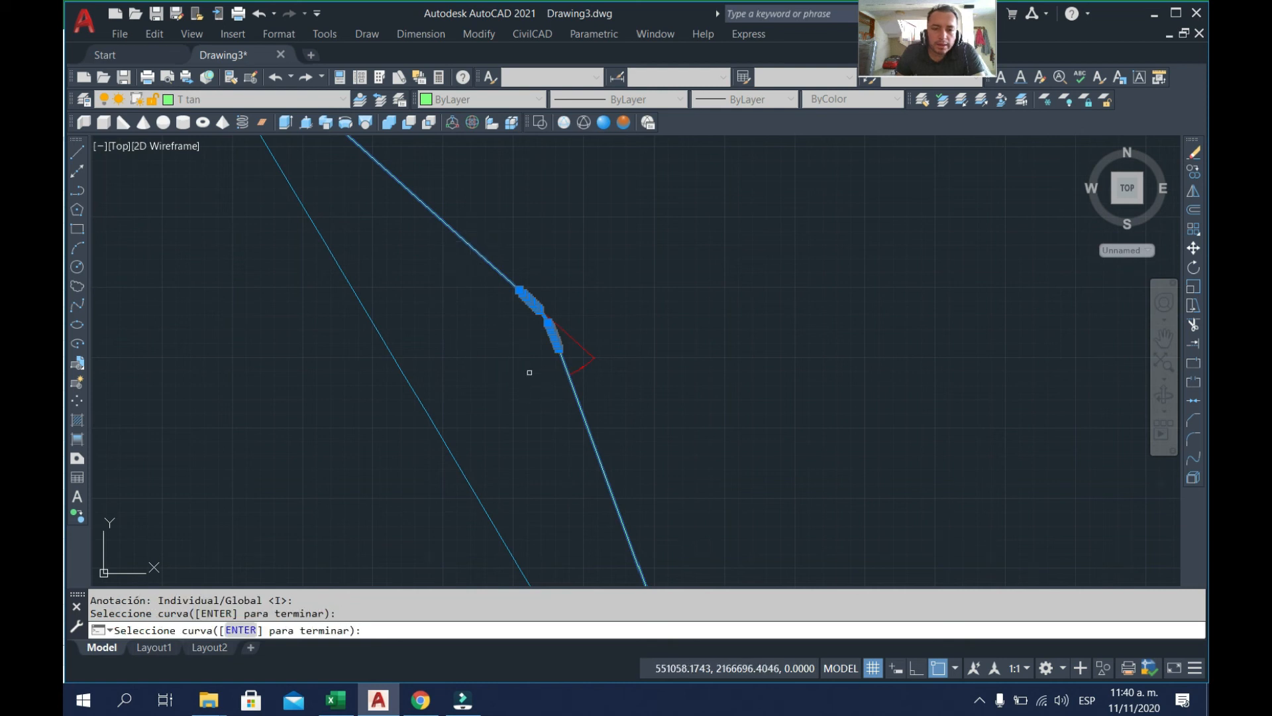
- Annotate the central arc of the spiral curve with a rotation angle of 0
{"action": "scroll", "coordinate": [554, 312], "scroll_direction": "up", "scroll_amount": 4}
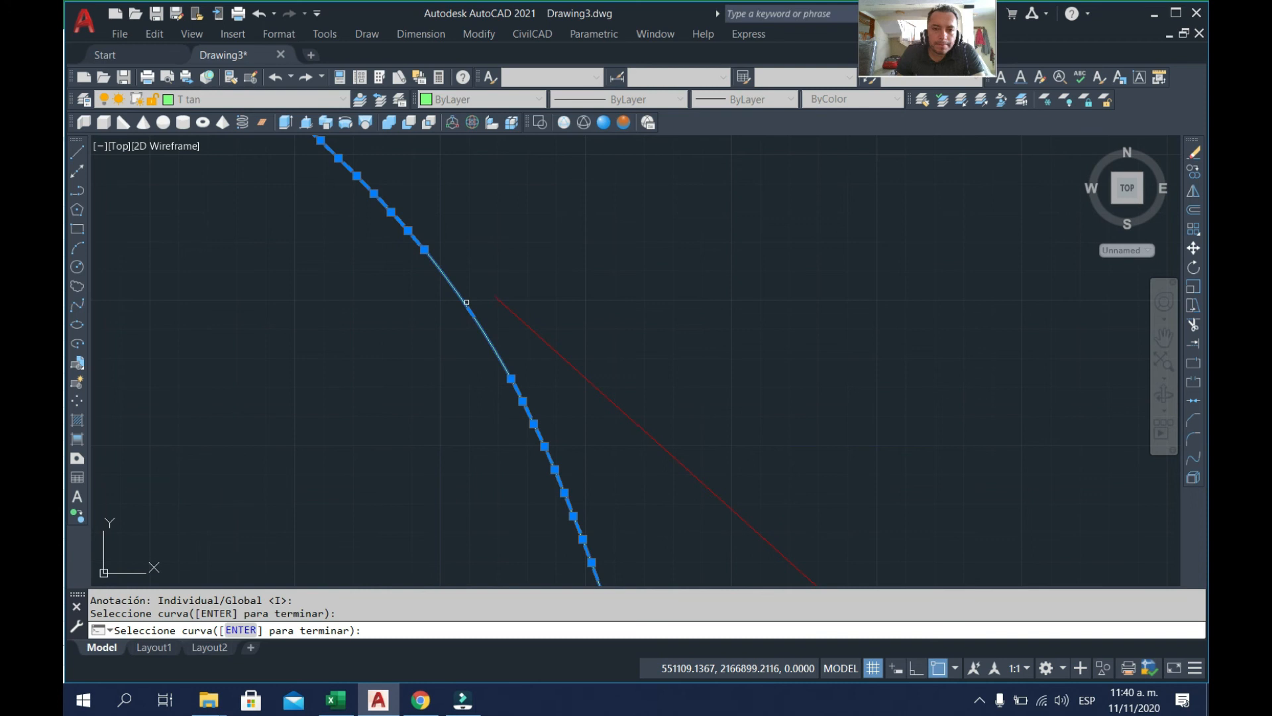
{"action": "left_click", "coordinate": [463, 302]}
{"action": "key", "text": "Return"}
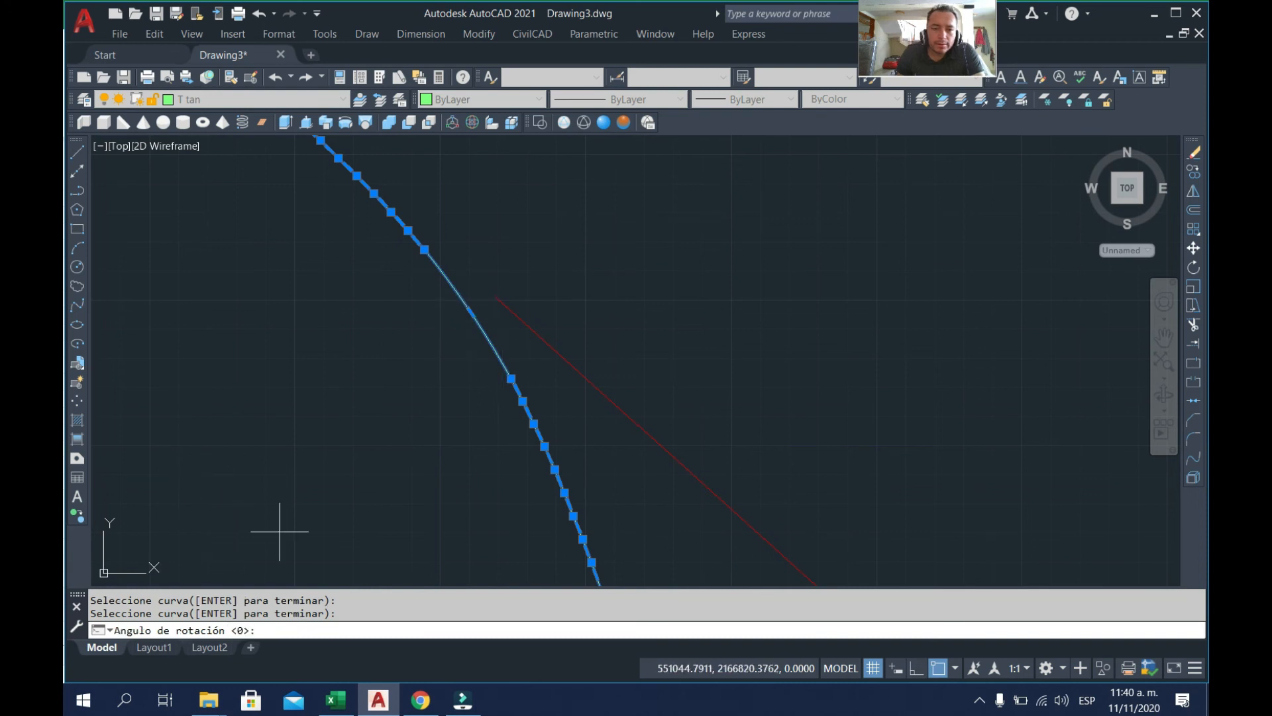
{"action": "scroll", "coordinate": [279, 531], "scroll_direction": "down", "scroll_amount": 4}
{"action": "key", "text": "Return"}
- Compare the annotated curve data and TE, EC, CE and ET stations with section 14 of the Excel sheet, and end the annotation command
{"action": "scroll", "coordinate": [400, 371], "scroll_direction": "up", "scroll_amount": 5}
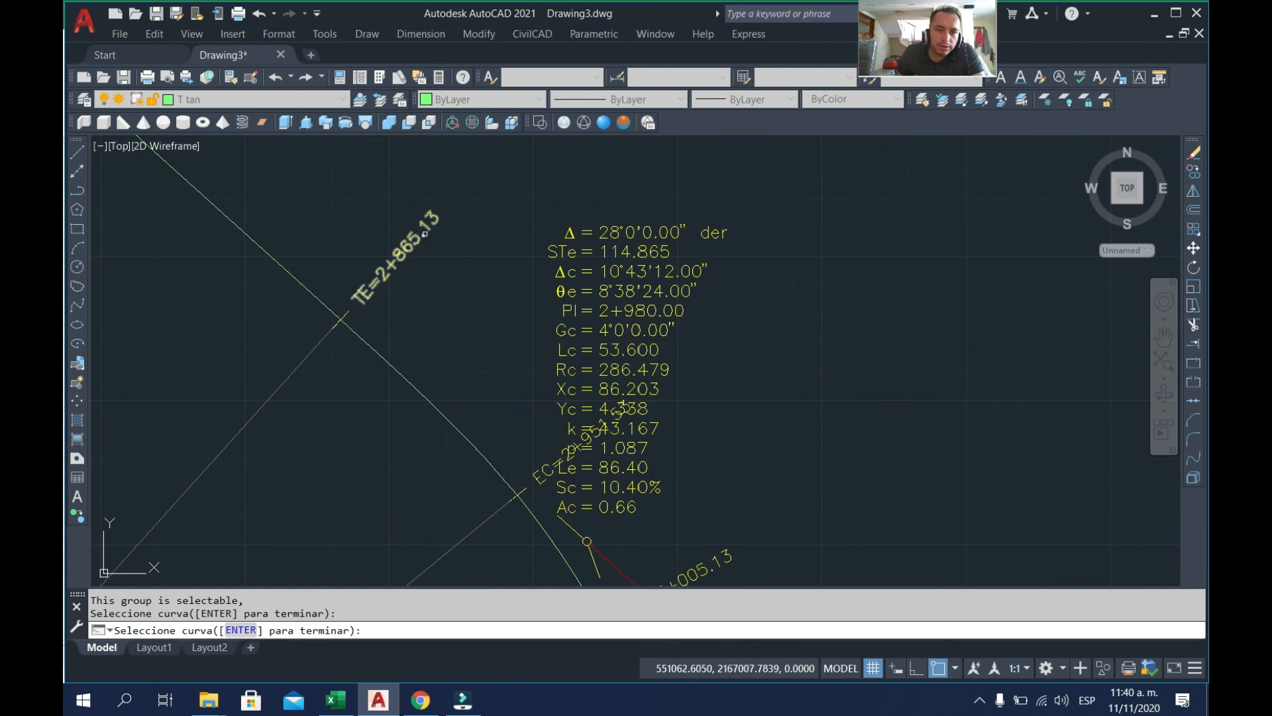
{"action": "left_click", "coordinate": [336, 700]}
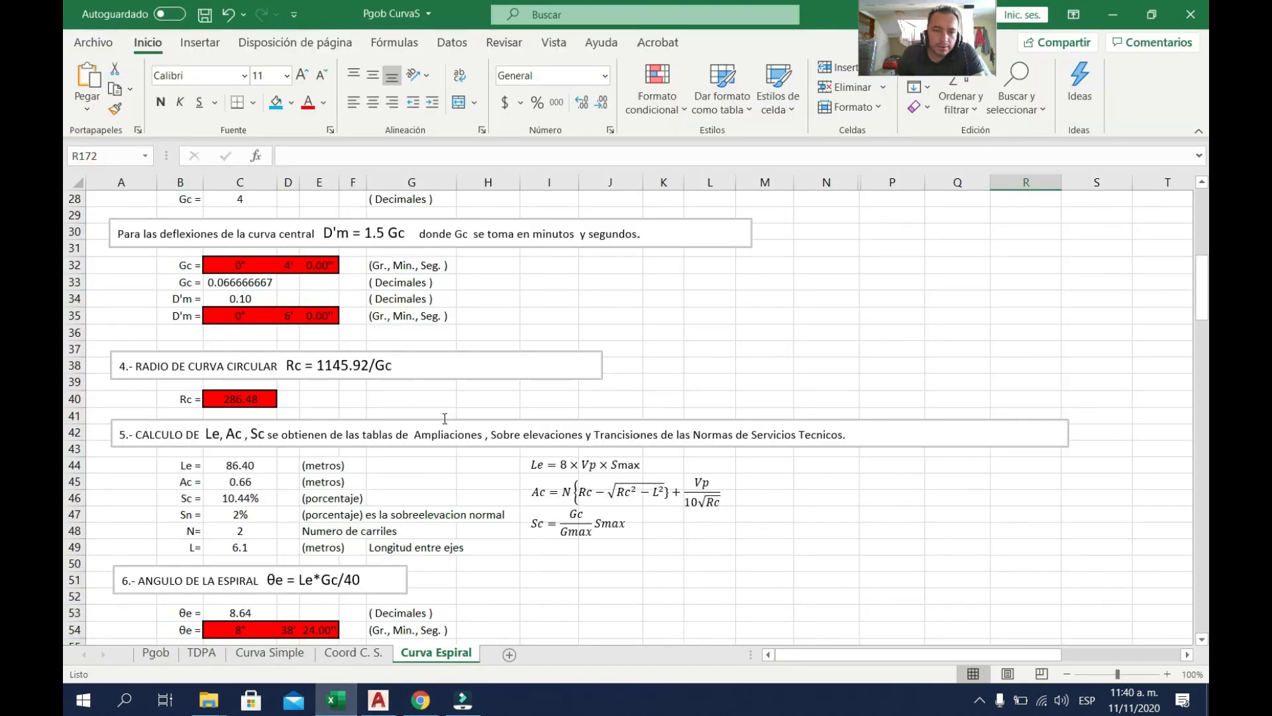
{"action": "scroll", "coordinate": [445, 419], "scroll_direction": "down", "scroll_amount": 16}
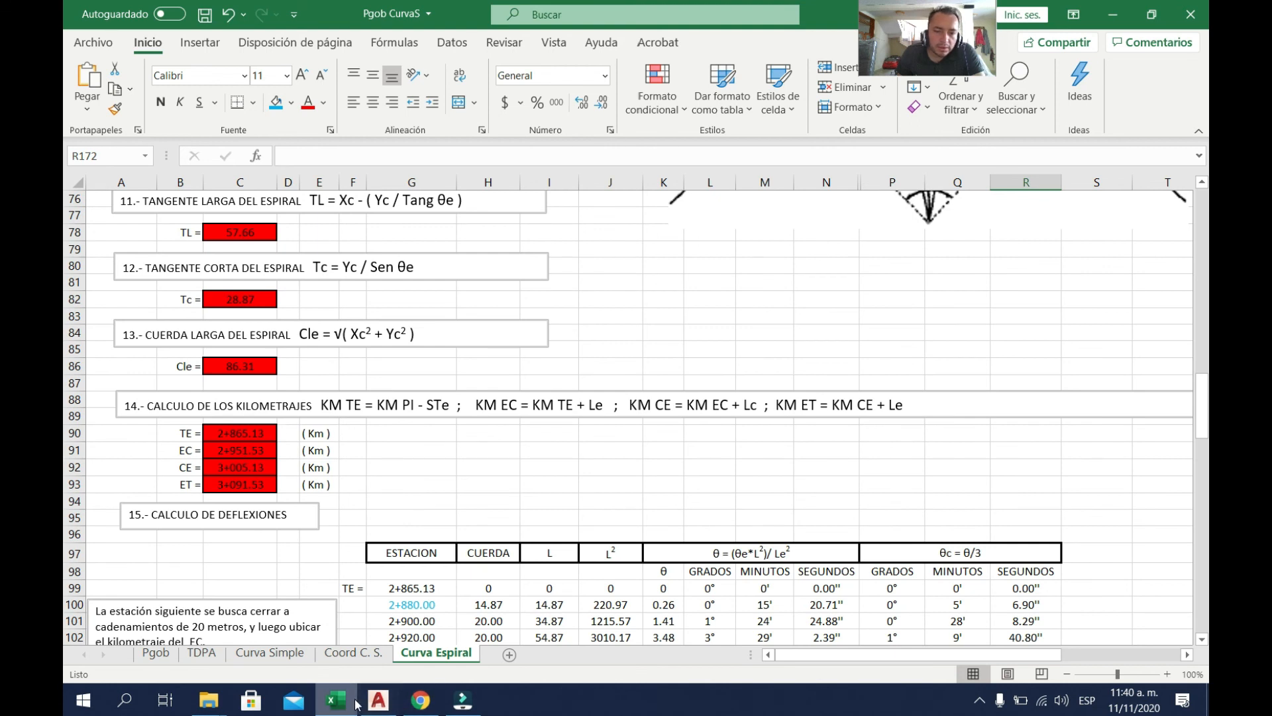
{"action": "left_click", "coordinate": [375, 704]}
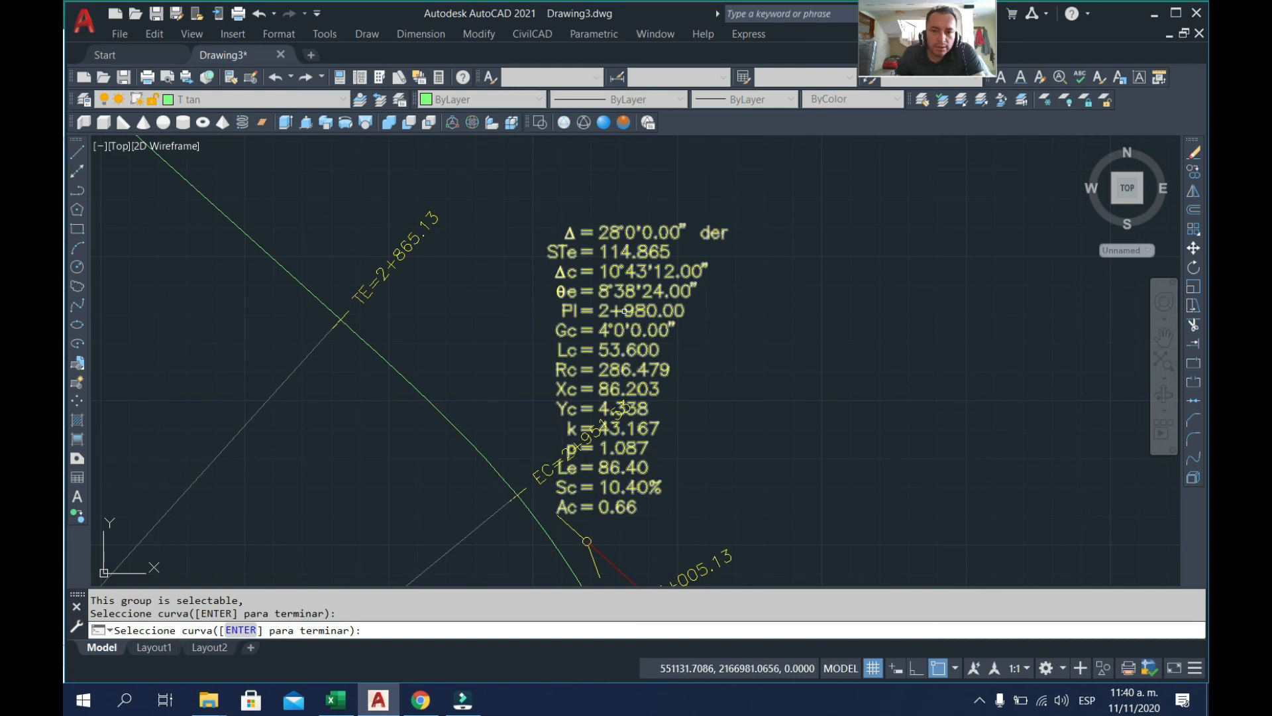
{"action": "scroll", "coordinate": [624, 310], "scroll_direction": "down", "scroll_amount": 2}
{"action": "scroll", "coordinate": [646, 441], "scroll_direction": "up", "scroll_amount": 2}
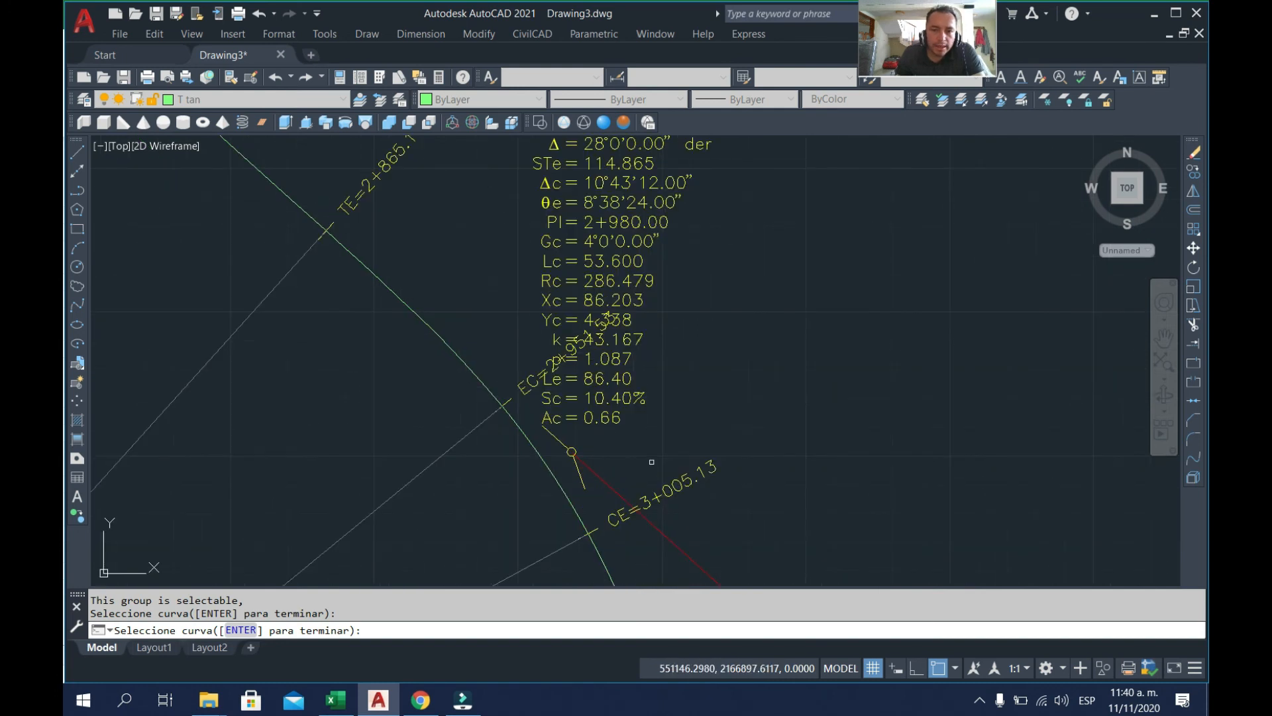
{"action": "scroll", "coordinate": [618, 333], "scroll_direction": "down", "scroll_amount": 3}
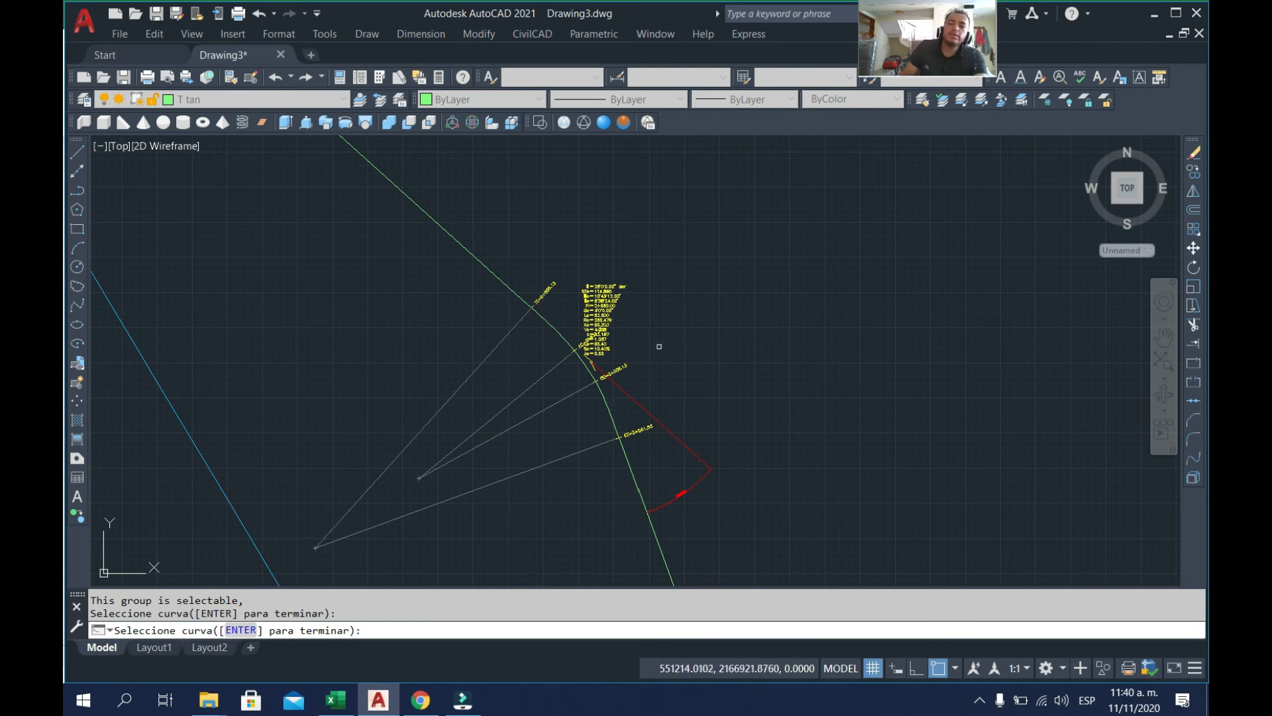
{"action": "key", "text": "Return"}
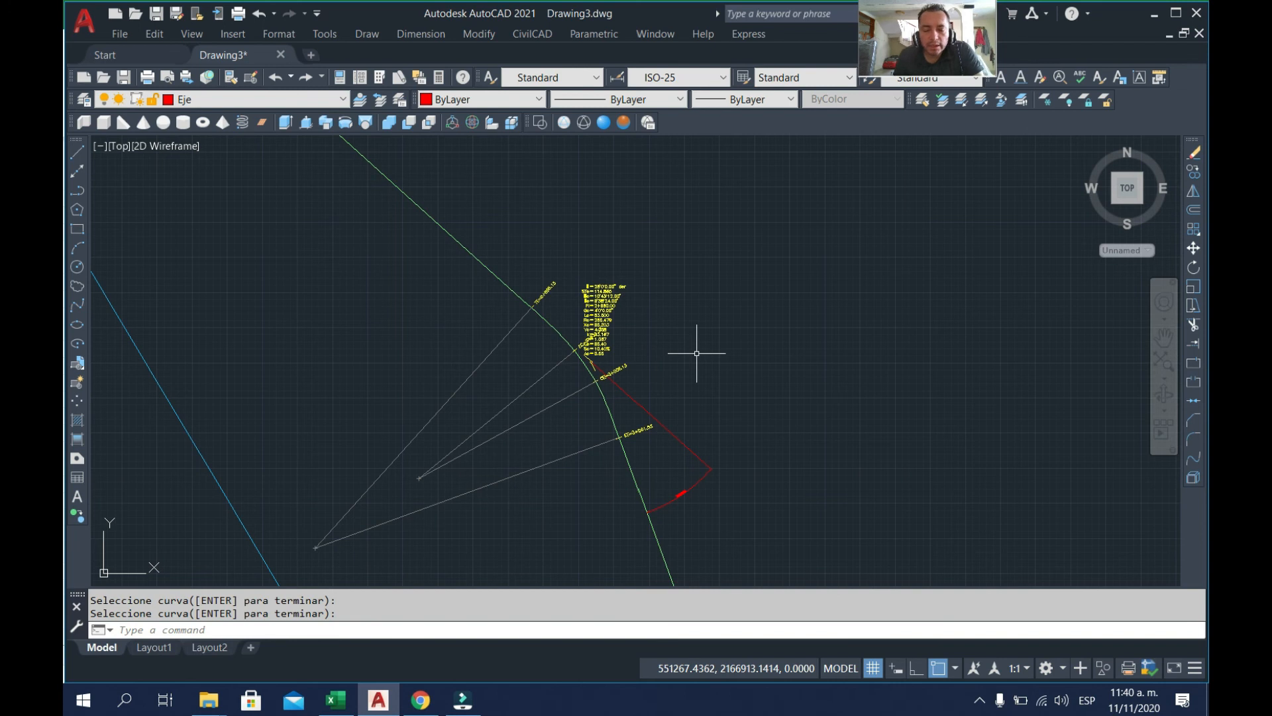
- Undo the last drawing operation
{"action": "scroll", "coordinate": [696, 354], "scroll_direction": "down", "scroll_amount": 4}
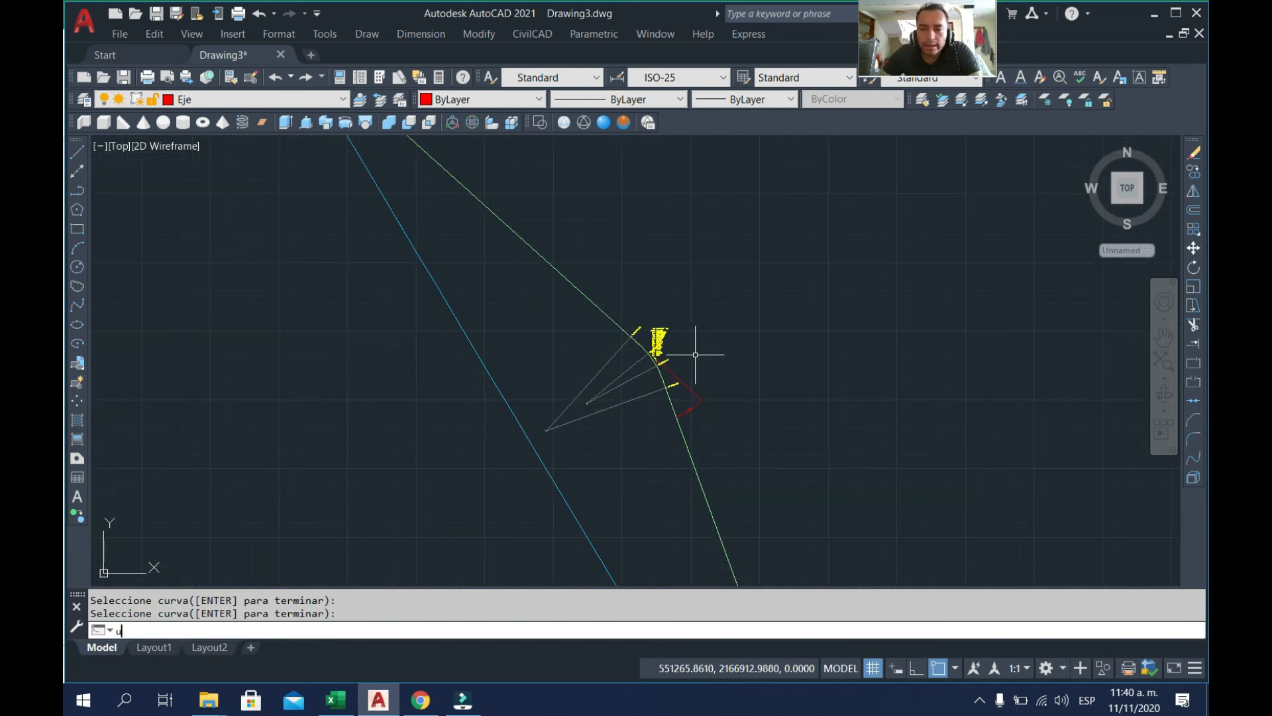
{"action": "key", "text": "Return"}
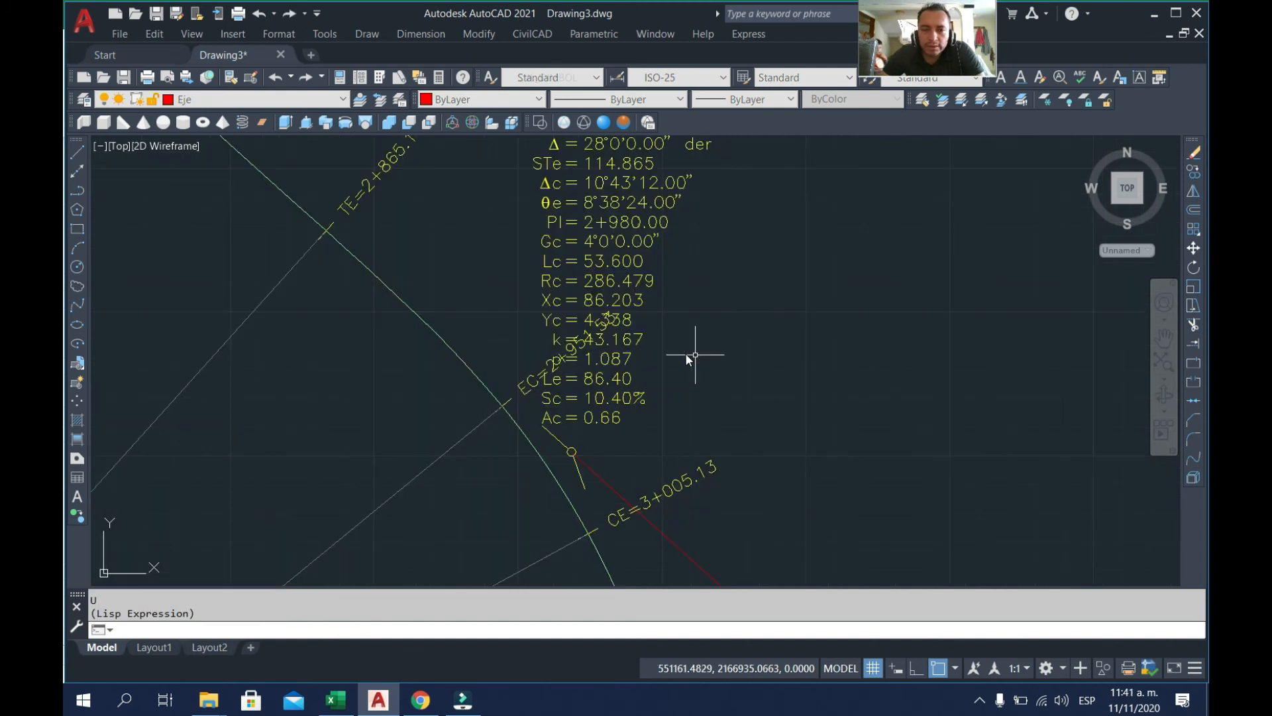
{"action": "scroll", "coordinate": [695, 354], "scroll_direction": "down", "scroll_amount": 4}
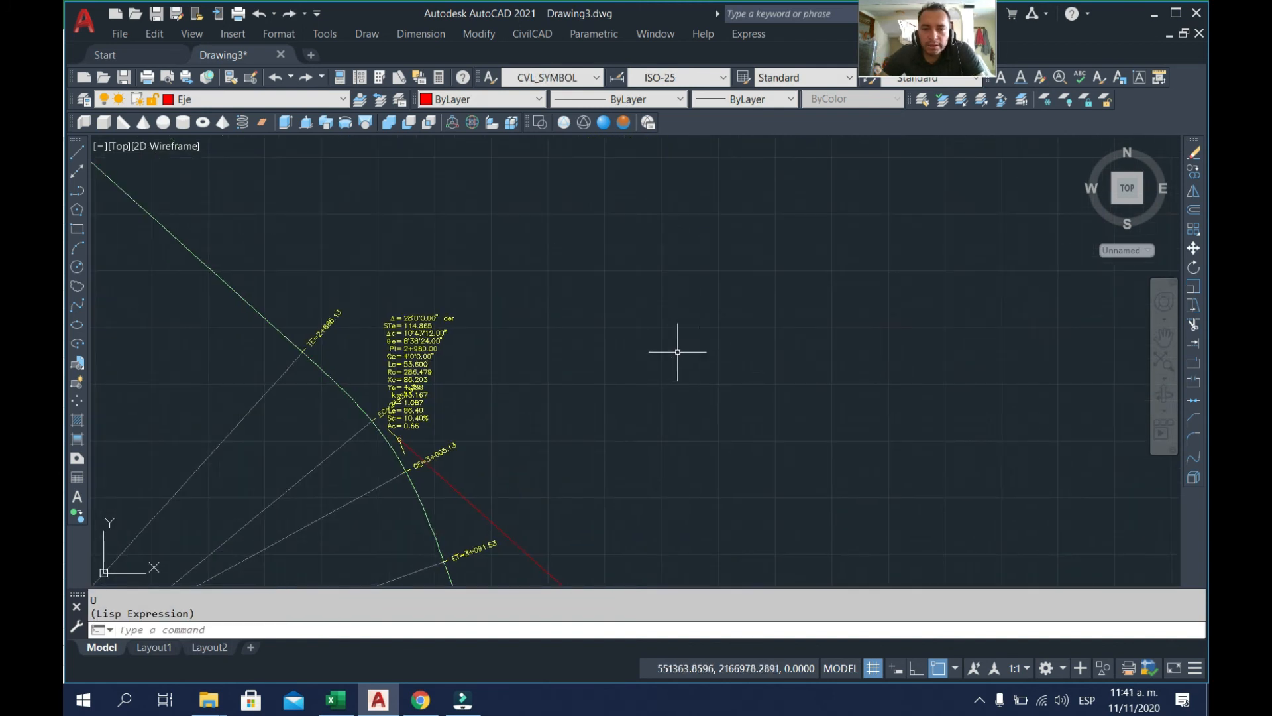
- Undo the spiral curve's annotations and the curve itself, back to the plain tangent polyline
{"action": "scroll", "coordinate": [677, 352], "scroll_direction": "down", "scroll_amount": 2}
{"action": "key", "text": "Return"}
{"action": "key", "text": "Return"}
{"action": "key", "text": "Return"}
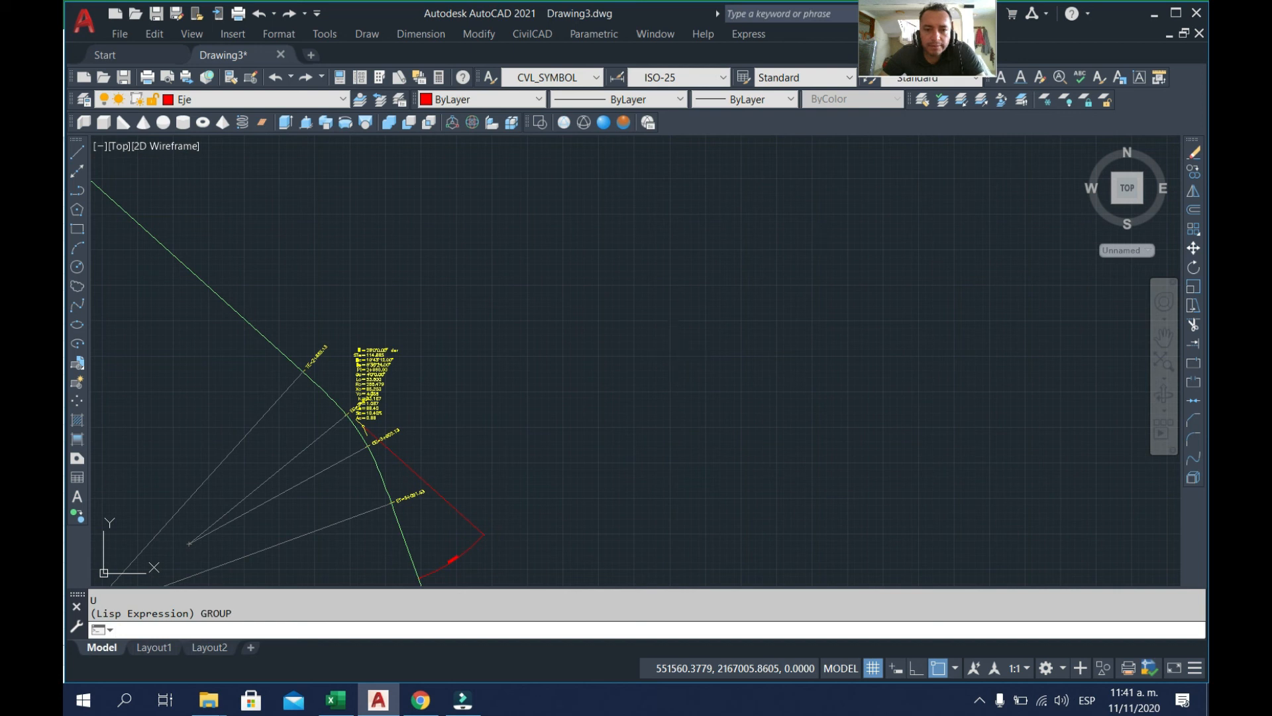
{"action": "key", "text": "Return"}
{"action": "key", "text": "Return"}
{"action": "key", "text": "Return"}
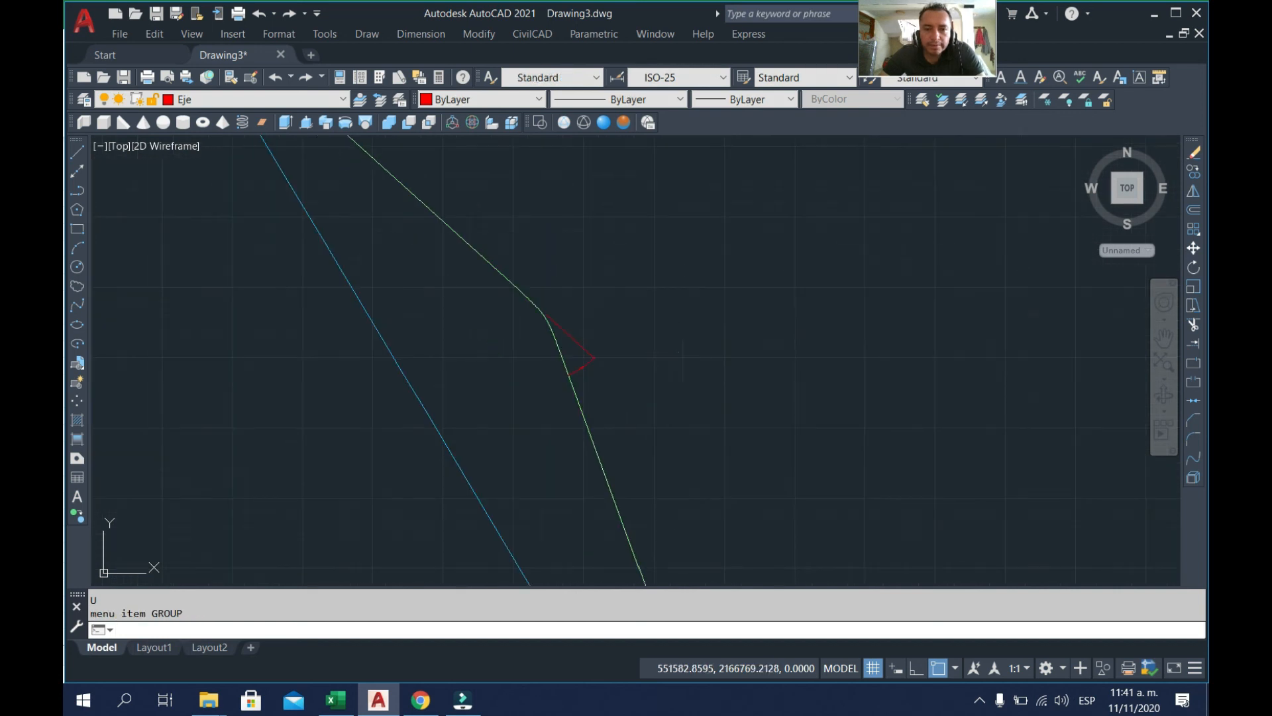
{"action": "key", "text": "Return"}
{"action": "key", "text": "Return"}
- Start drawing a Carreteras SCT horizontal curve at the inflection point of the tangent polyline
{"action": "scroll", "coordinate": [466, 417], "scroll_direction": "up", "scroll_amount": 8}
{"action": "scroll", "coordinate": [592, 355], "scroll_direction": "down", "scroll_amount": 4}
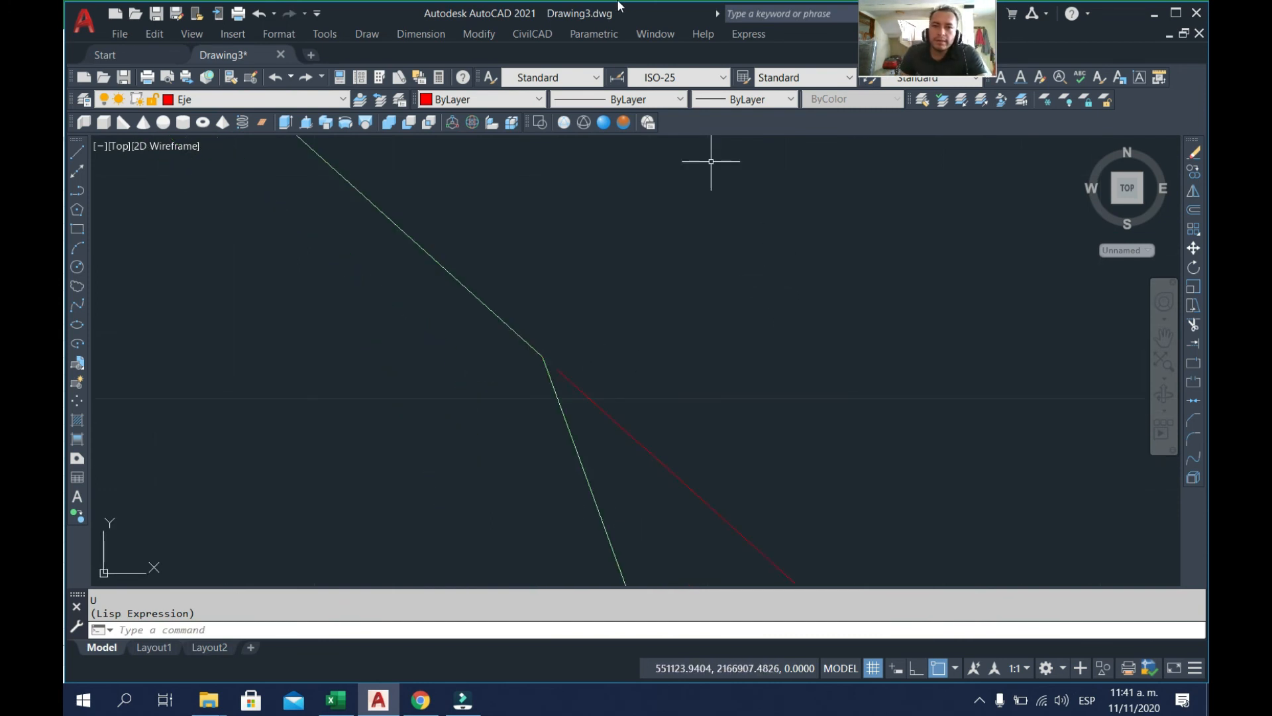
{"action": "left_click", "coordinate": [555, 34]}
{"action": "mouse_move", "coordinate": [594, 367]}
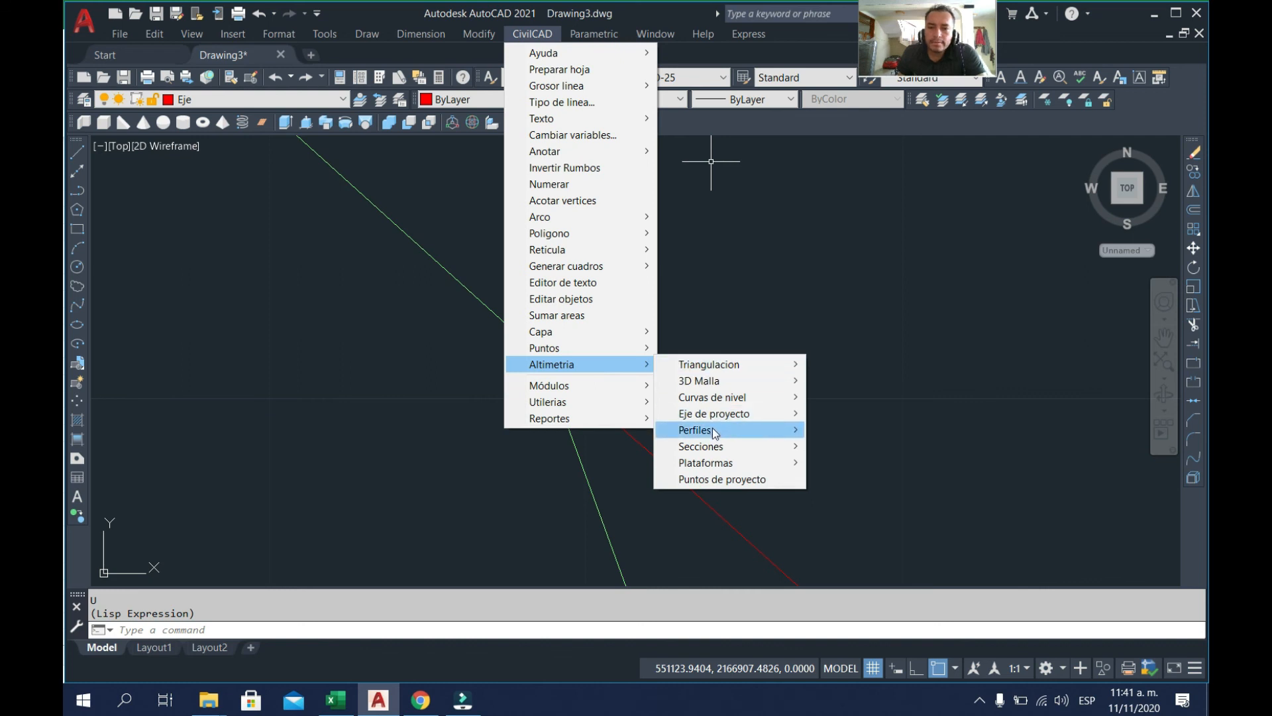
{"action": "mouse_move", "coordinate": [734, 401]}
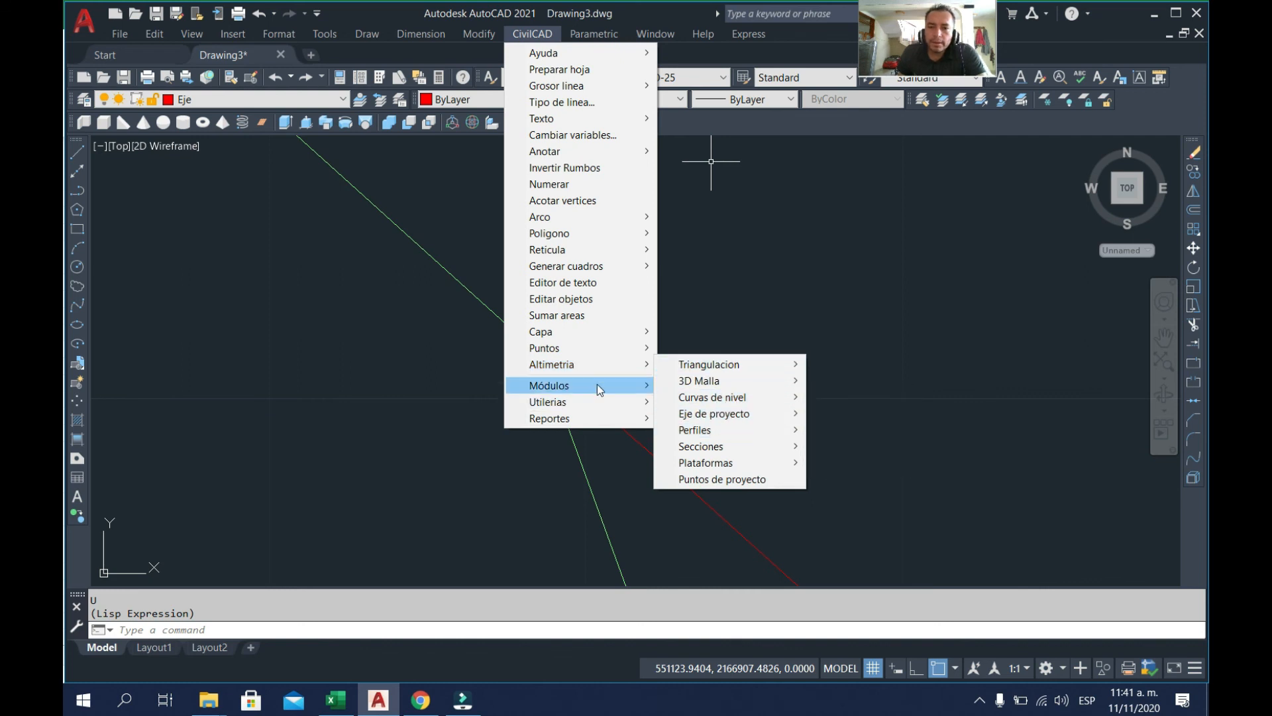
{"action": "mouse_move", "coordinate": [768, 441]}
{"action": "mouse_move", "coordinate": [929, 454]}
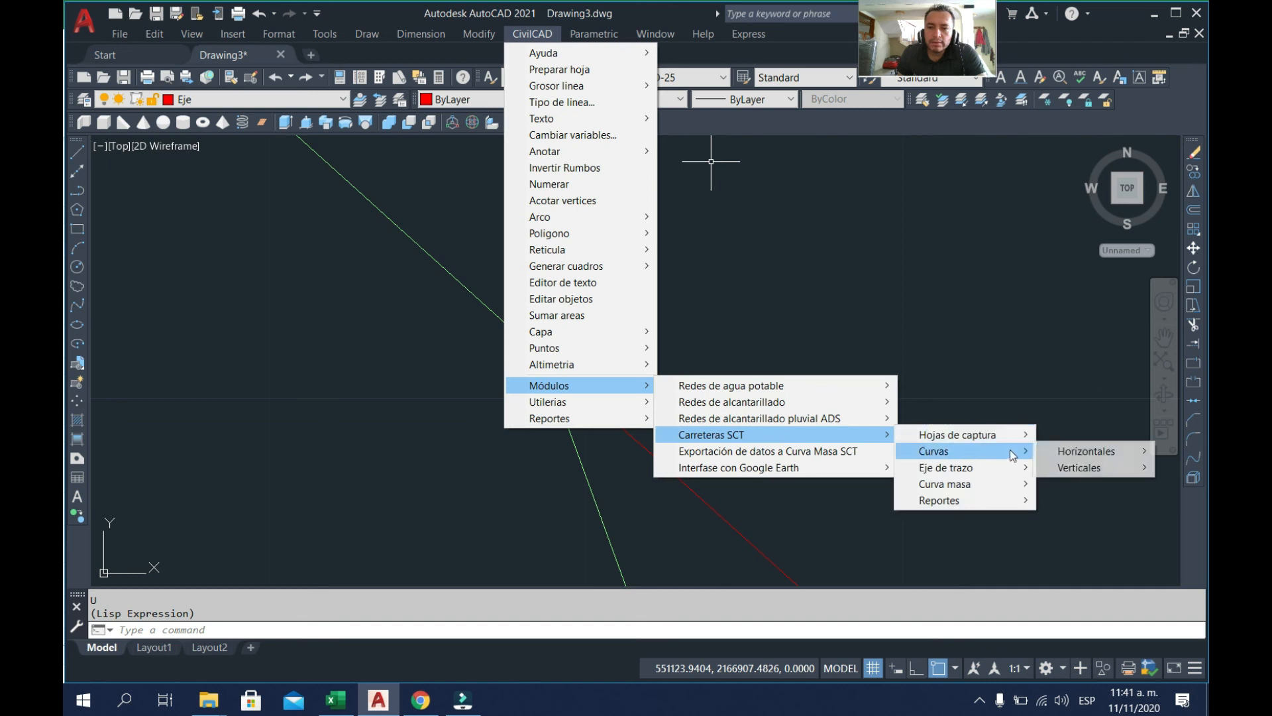
{"action": "mouse_move", "coordinate": [1064, 453]}
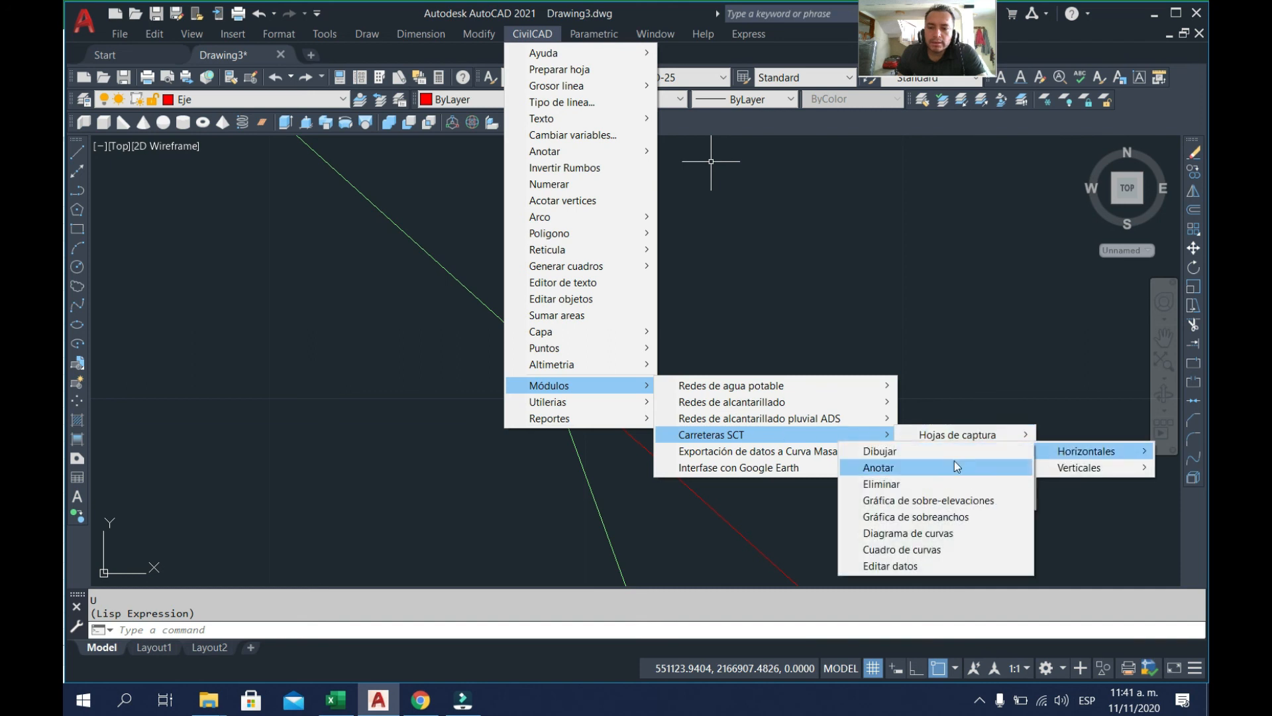
{"action": "left_click", "coordinate": [908, 453]}
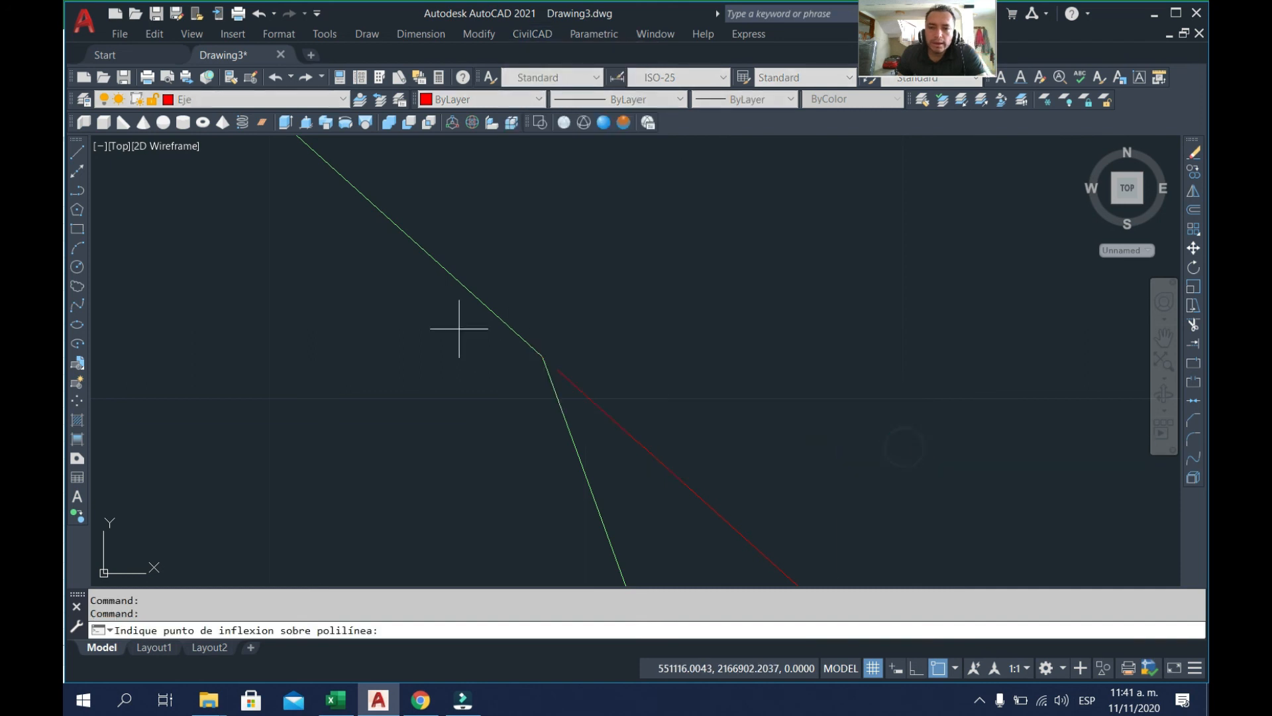
{"action": "left_click", "coordinate": [544, 358]}
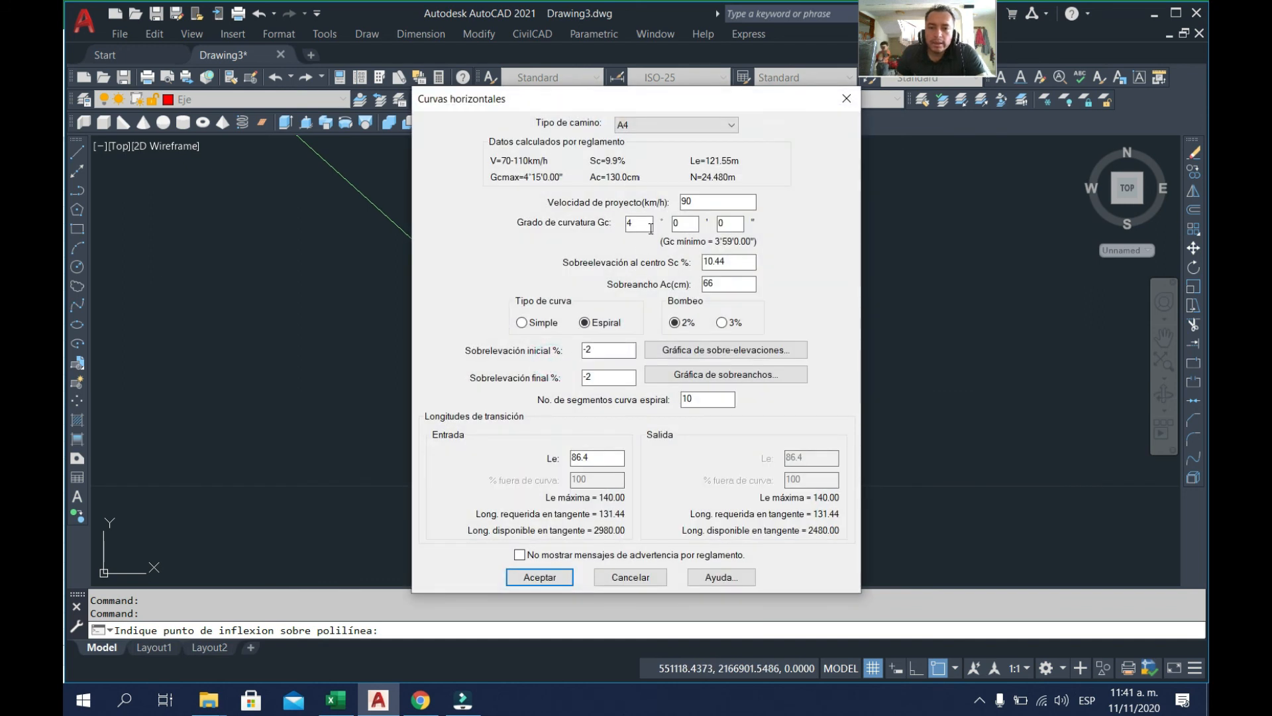
- Look up the degree of curvature in Excel's Curva Simple sheet and set Gc to 1 degree in the AutoCAD curve settings
{"action": "left_click", "coordinate": [336, 700]}
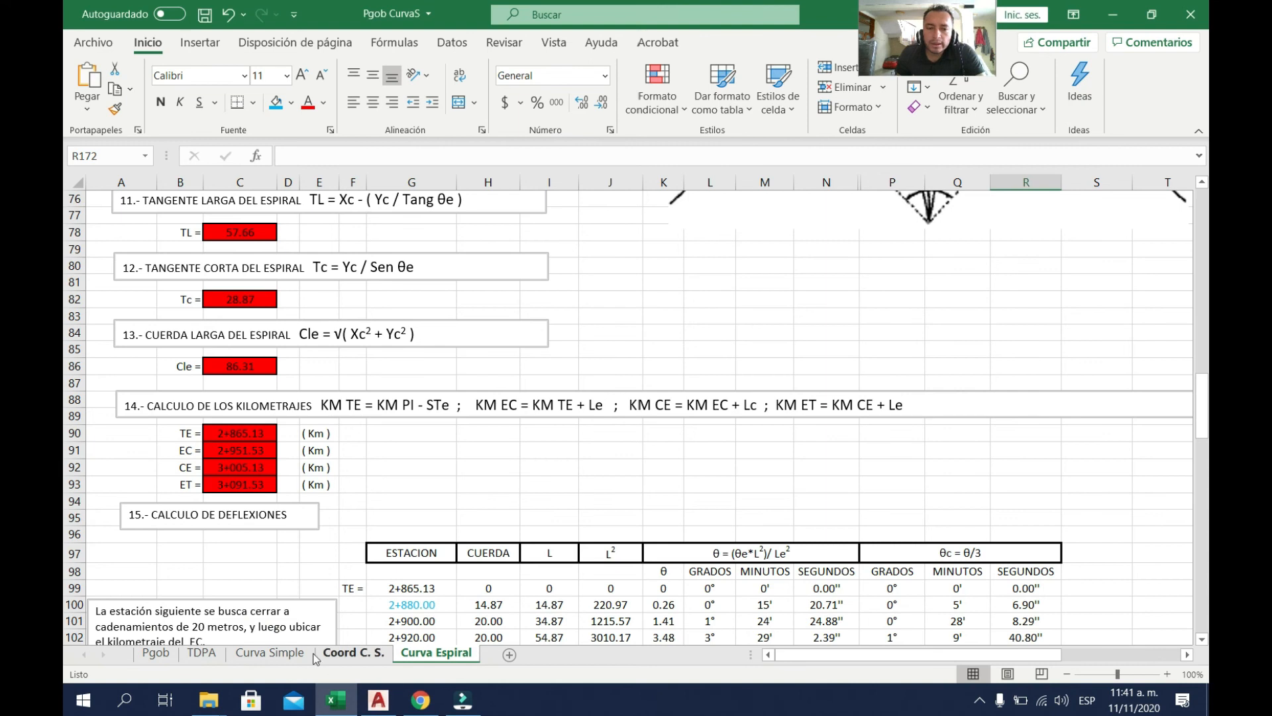
{"action": "left_click", "coordinate": [271, 652]}
{"action": "scroll", "coordinate": [450, 500], "scroll_direction": "up", "scroll_amount": 5}
{"action": "left_click_drag", "start_coordinate": [948, 654], "coordinate": [757, 654]}
{"action": "scroll", "coordinate": [291, 402], "scroll_direction": "up", "scroll_amount": 15}
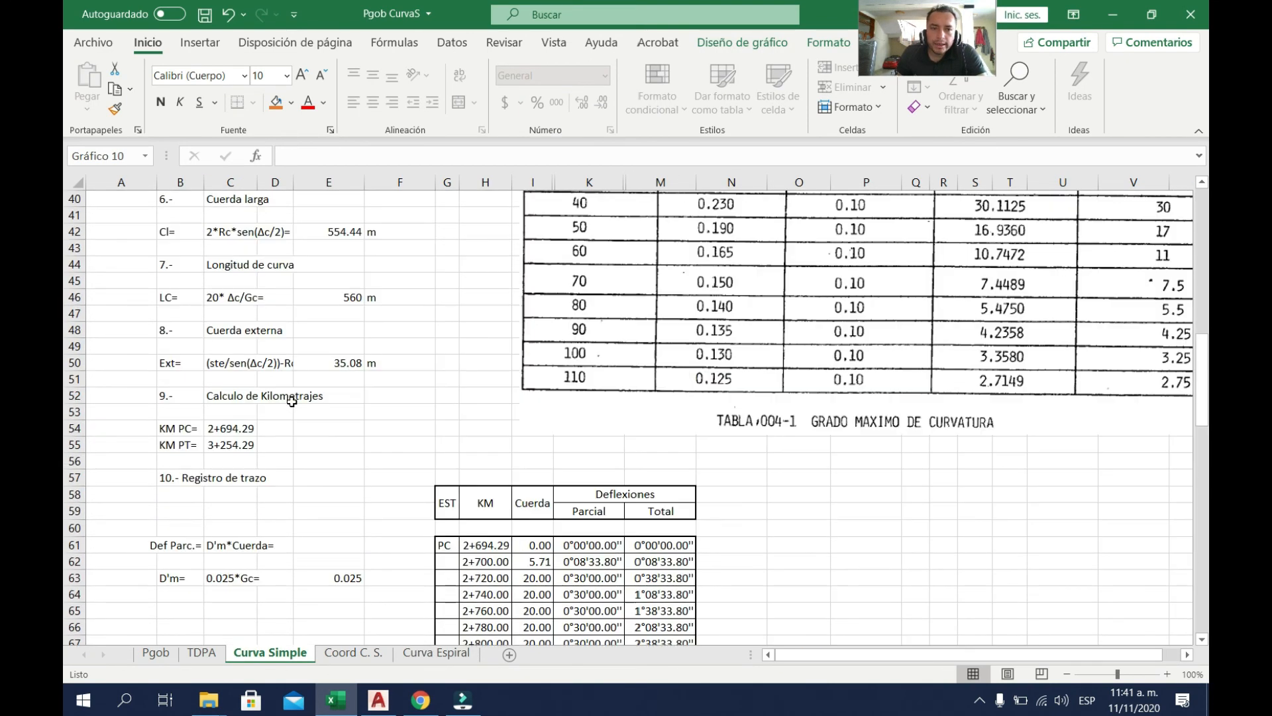
{"action": "scroll", "coordinate": [292, 402], "scroll_direction": "up", "scroll_amount": 6}
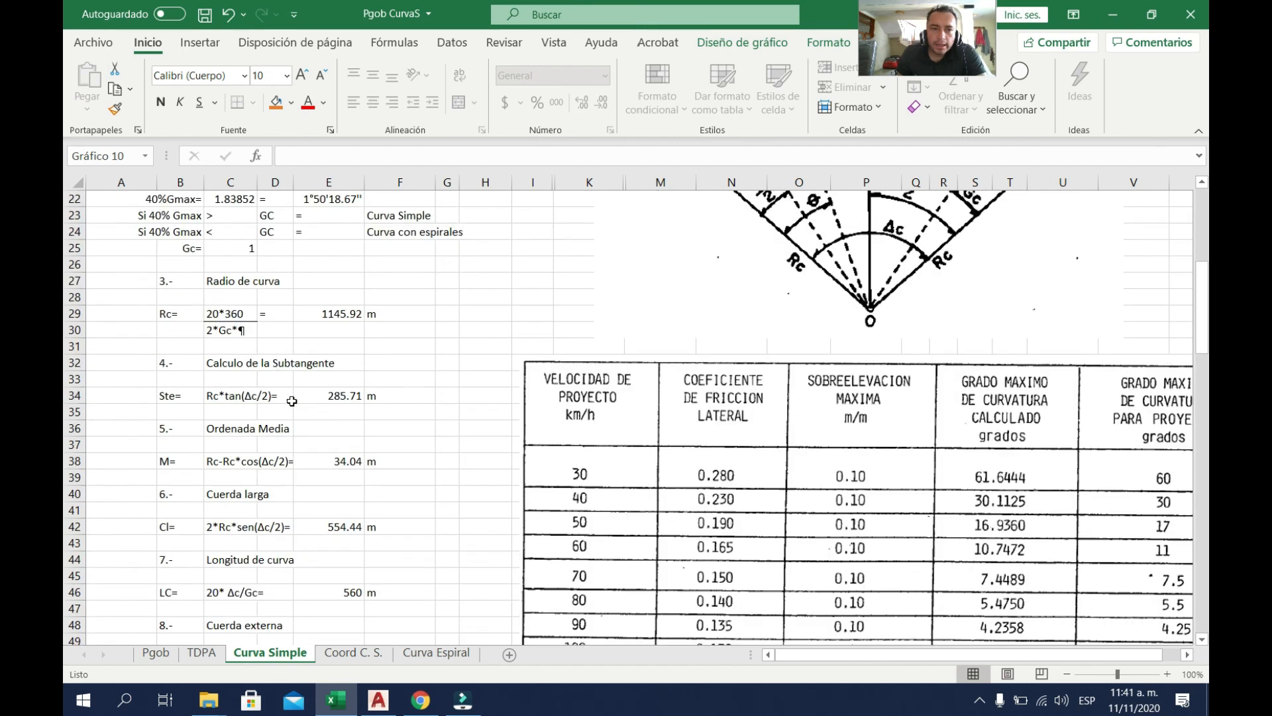
{"action": "scroll", "coordinate": [291, 401], "scroll_direction": "down", "scroll_amount": 1}
{"action": "left_click", "coordinate": [378, 700]}
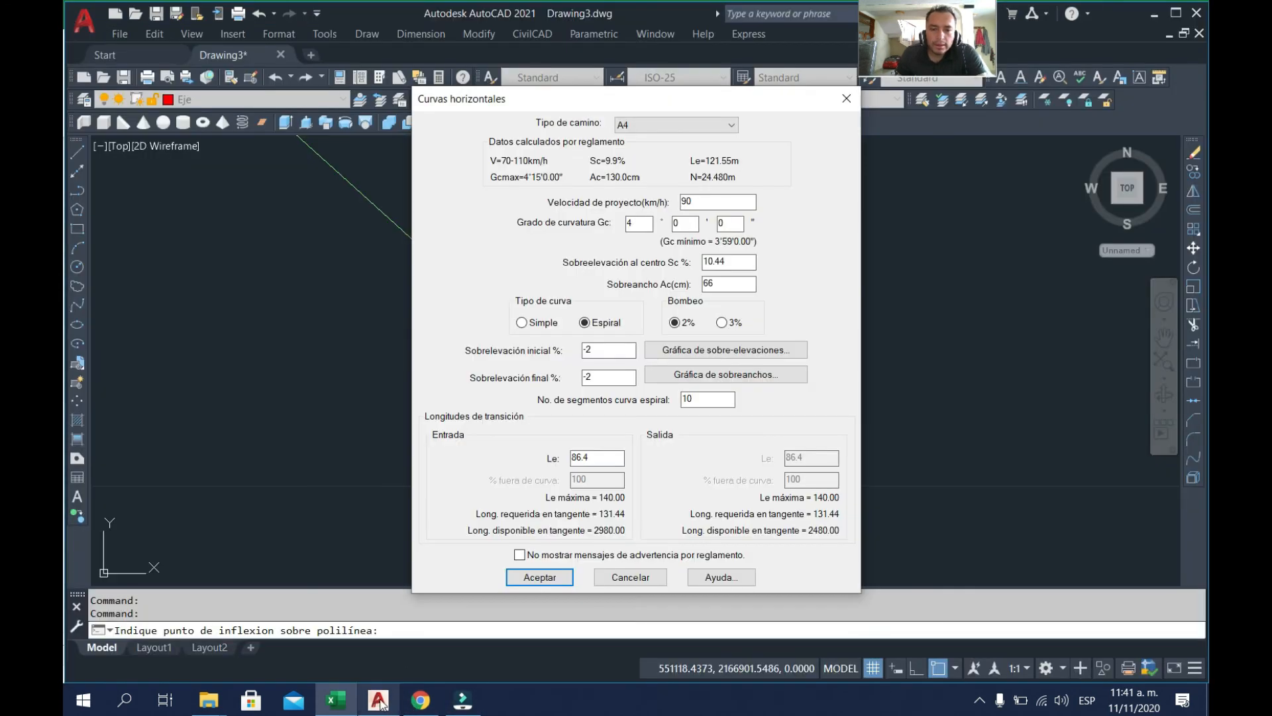
{"action": "double_click", "coordinate": [636, 224]}
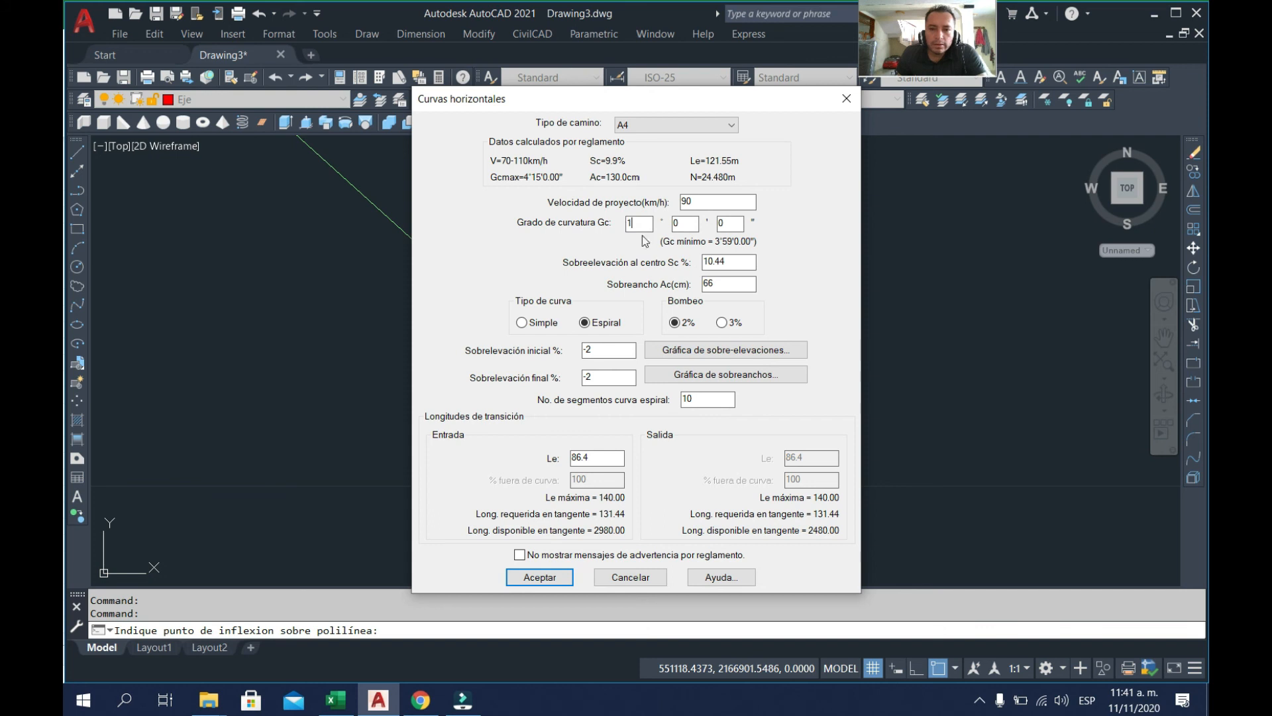
{"action": "type", "text": "1"}
- Look up Sc in section 11 of the Excel sheet and set the central superelevation to 2.6% in AutoCAD
{"action": "left_click", "coordinate": [739, 260]}
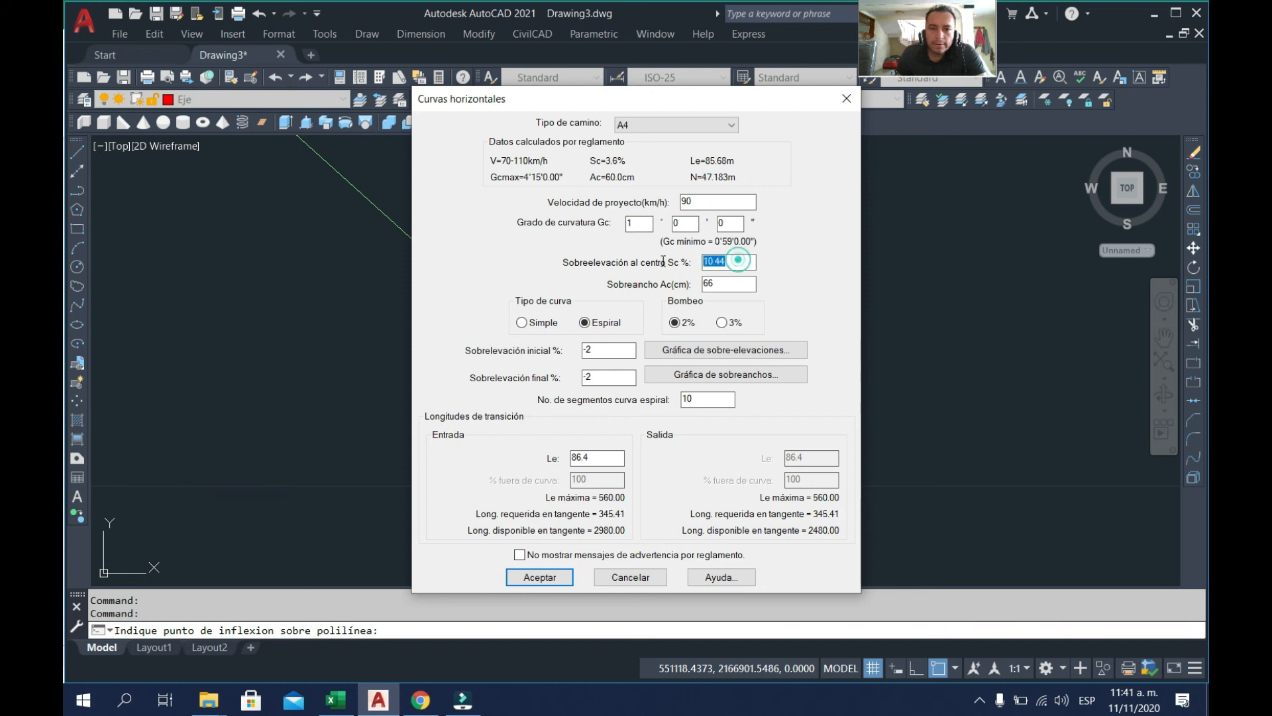
{"action": "left_click", "coordinate": [336, 699]}
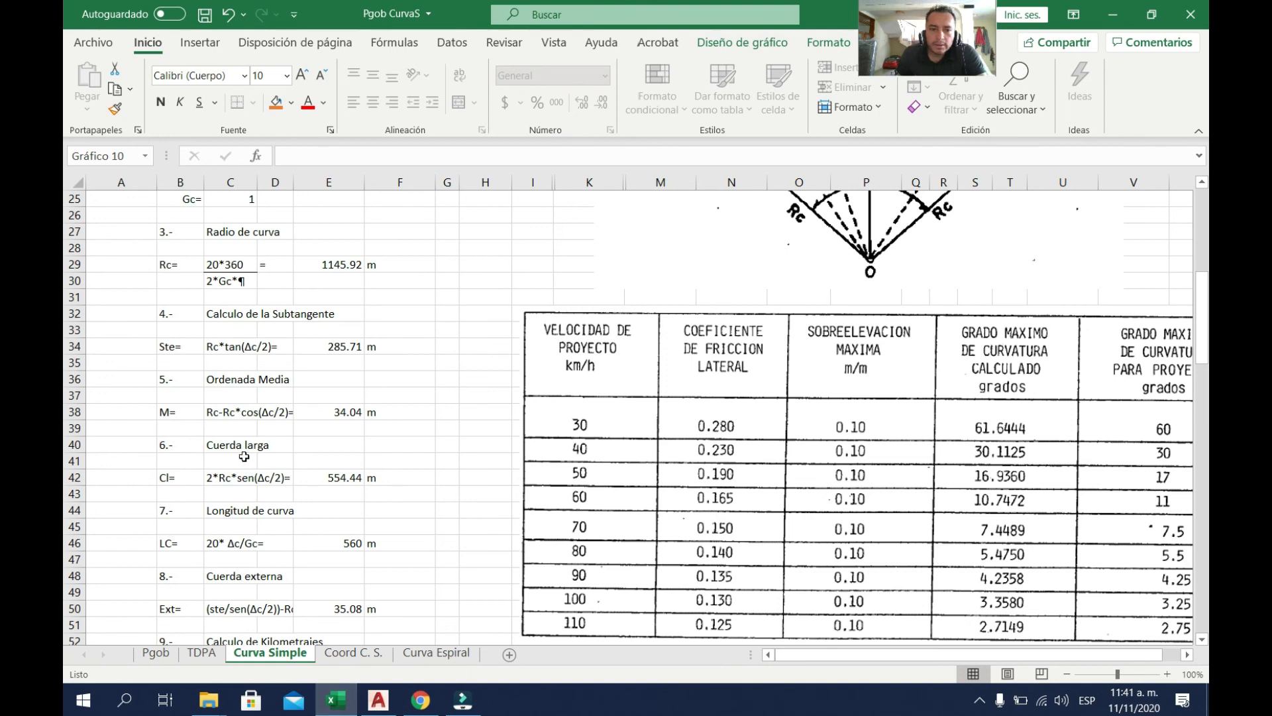
{"action": "scroll", "coordinate": [244, 456], "scroll_direction": "down", "scroll_amount": 20}
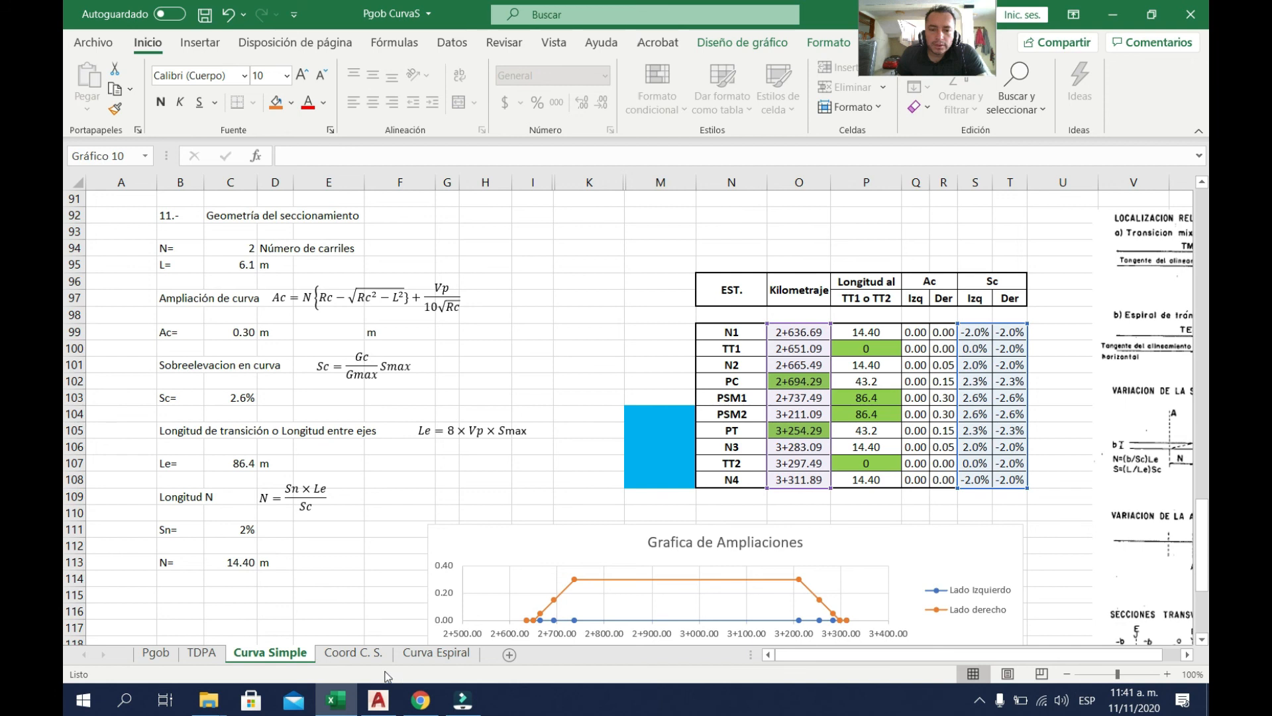
{"action": "left_click", "coordinate": [389, 705]}
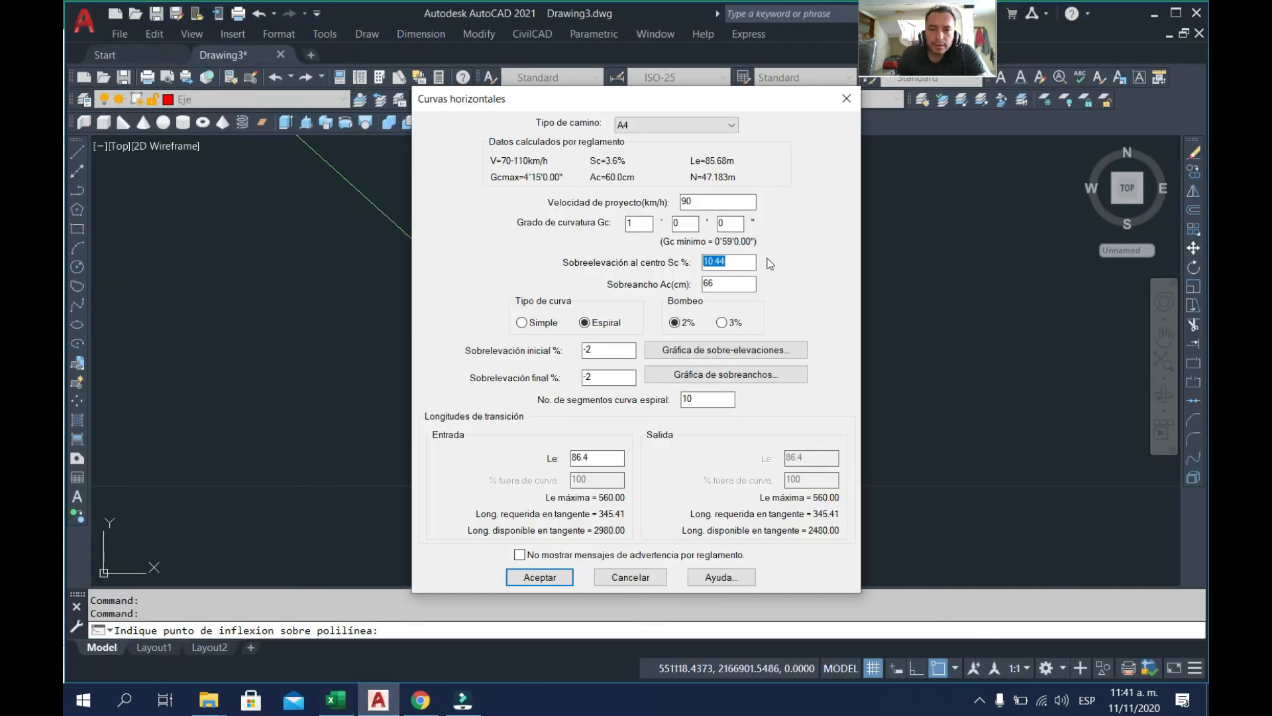
{"action": "type", "text": "2.6"}
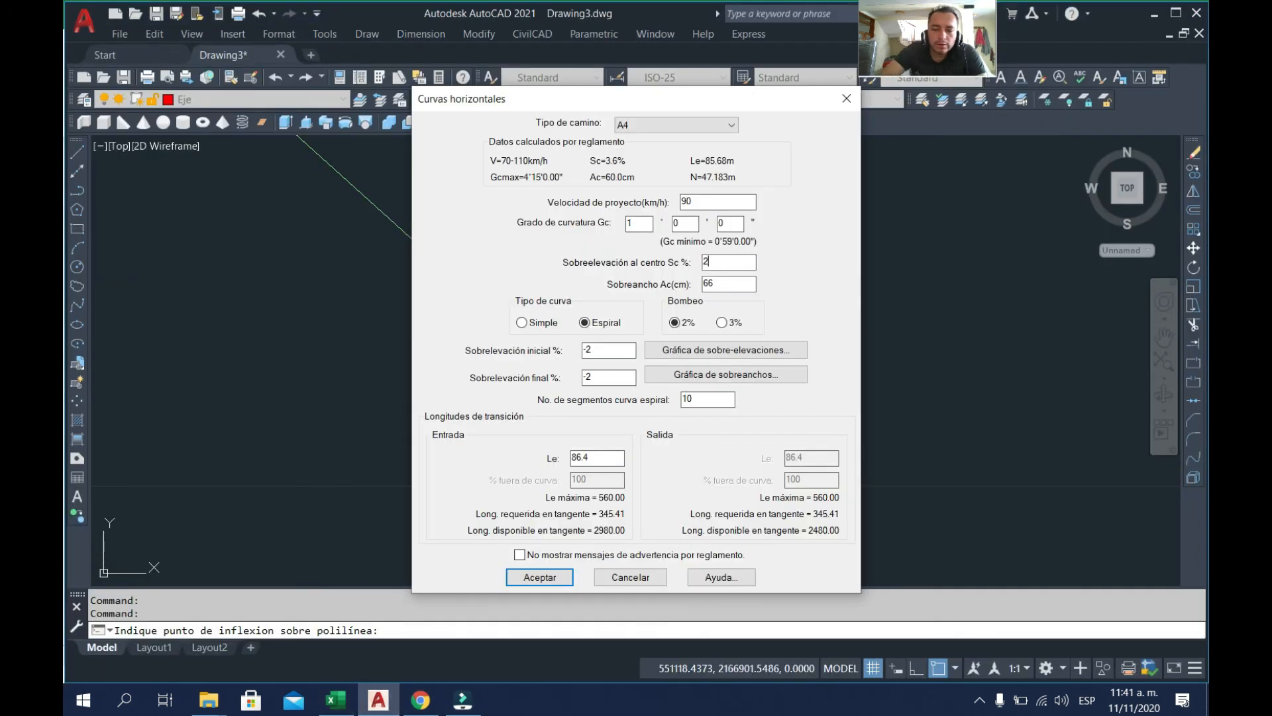
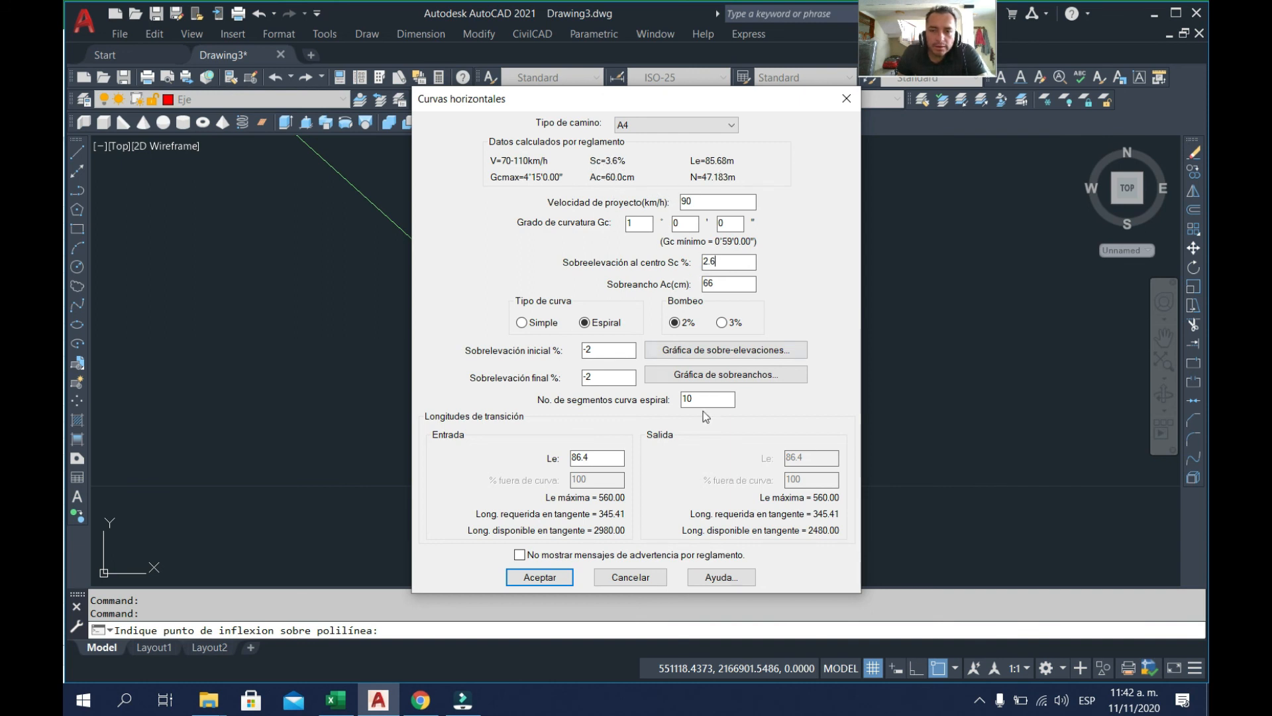
- Check the Ac value in the Excel sheet and set the curve widening Ac to 30 cm in AutoCAD
{"action": "left_click_drag", "start_coordinate": [720, 279], "coordinate": [695, 285]}
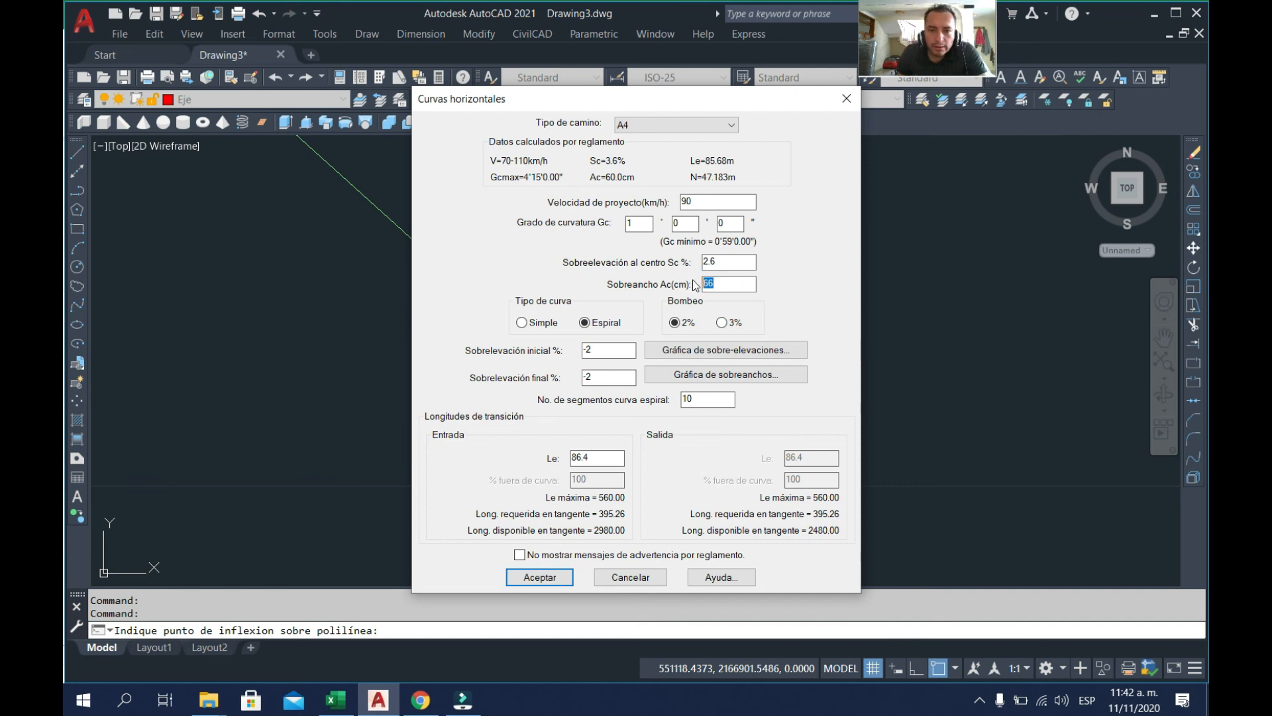
{"action": "left_click", "coordinate": [336, 699]}
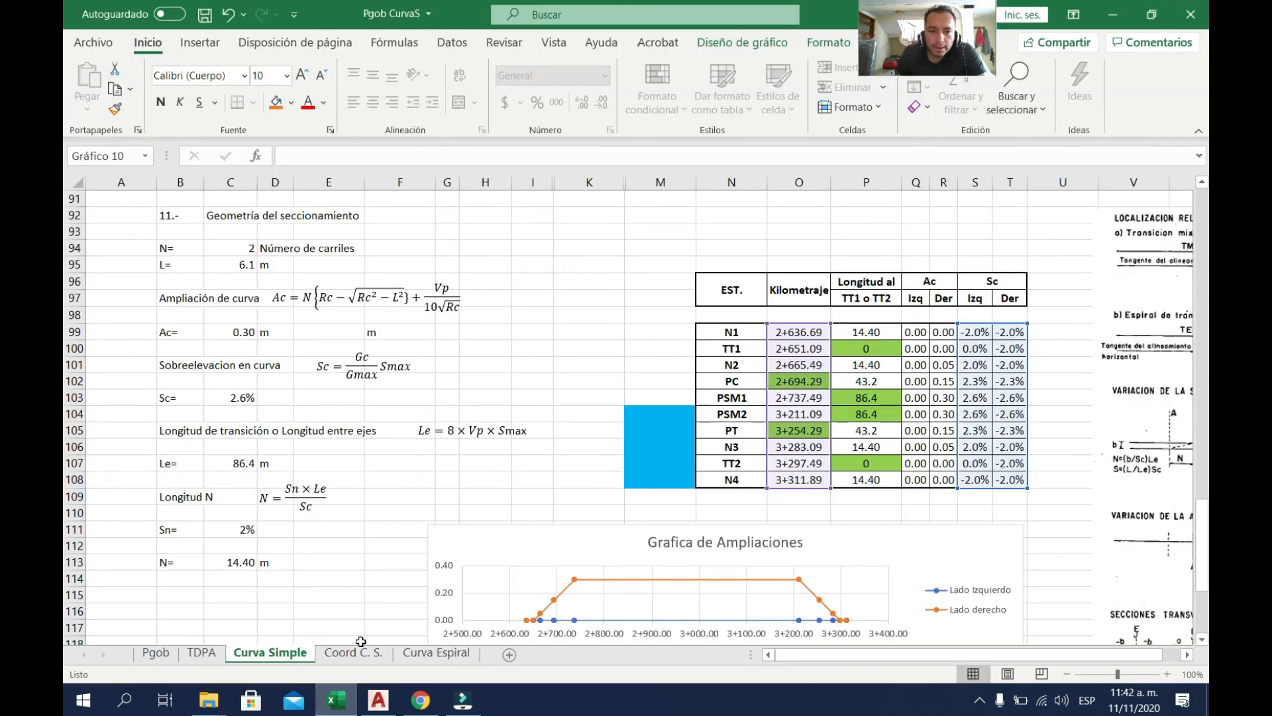
{"action": "left_click", "coordinate": [421, 702]}
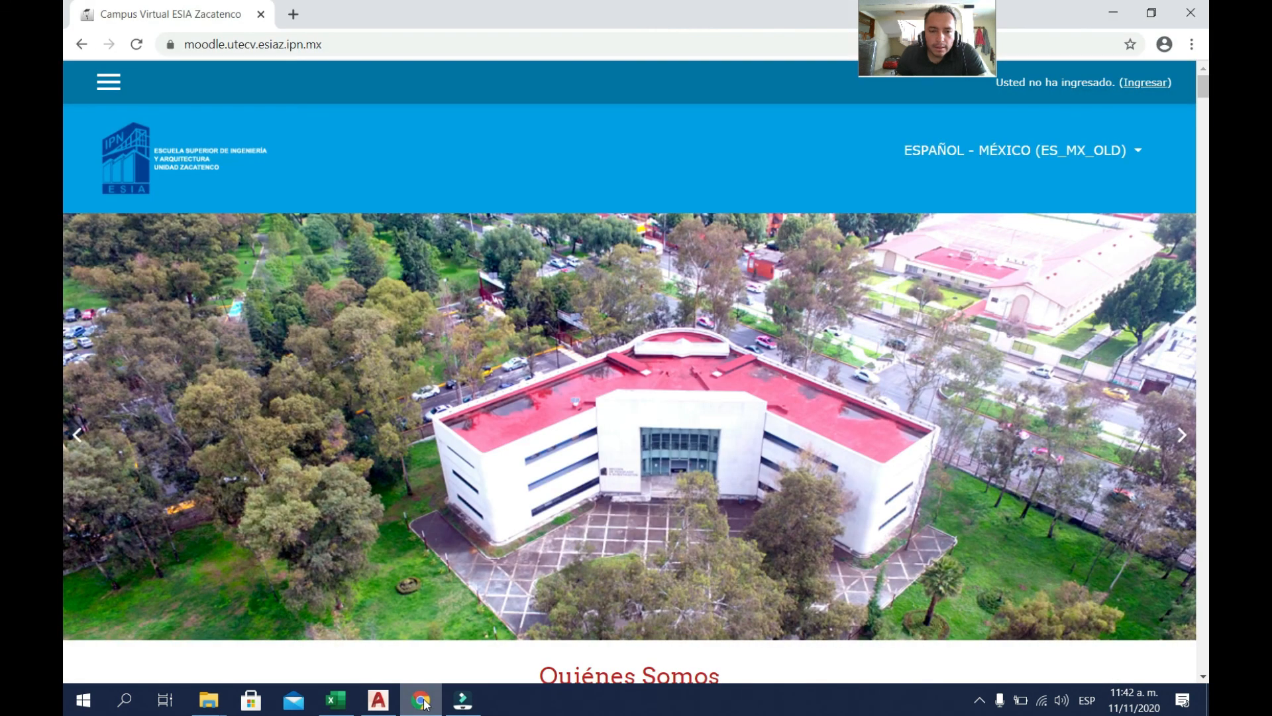
{"action": "left_click", "coordinate": [378, 700]}
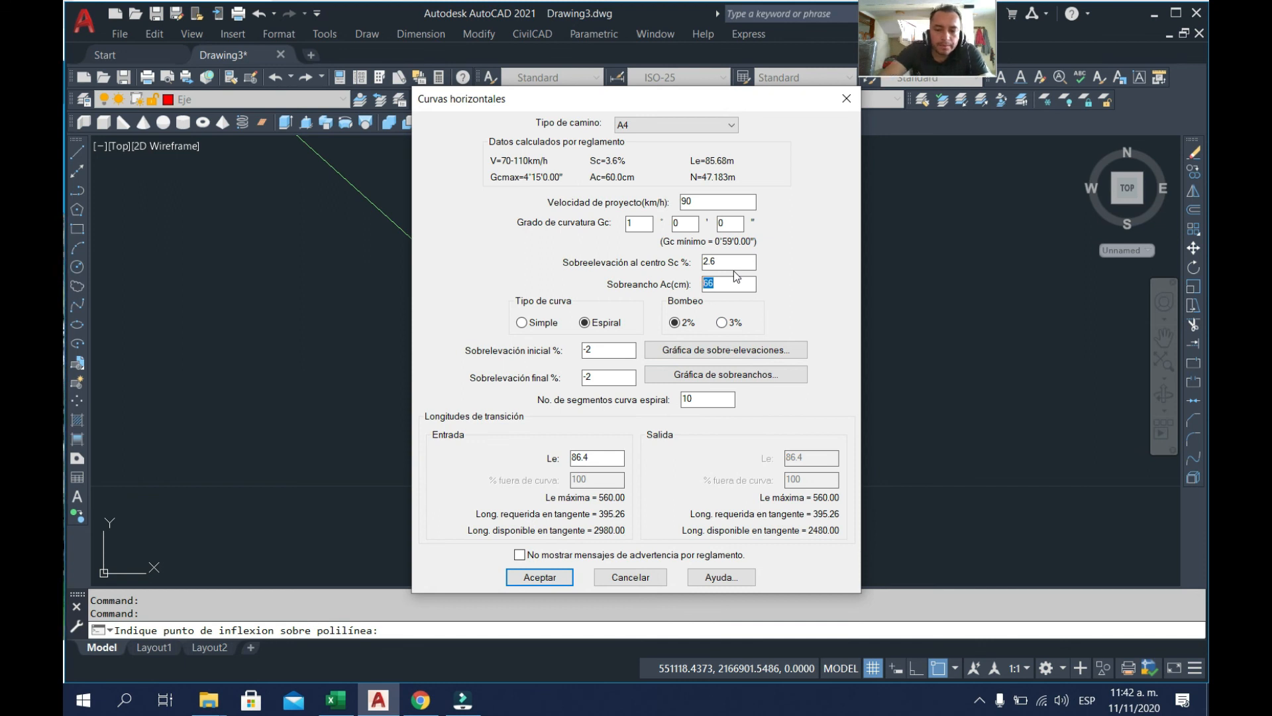
{"action": "type", "text": "30"}
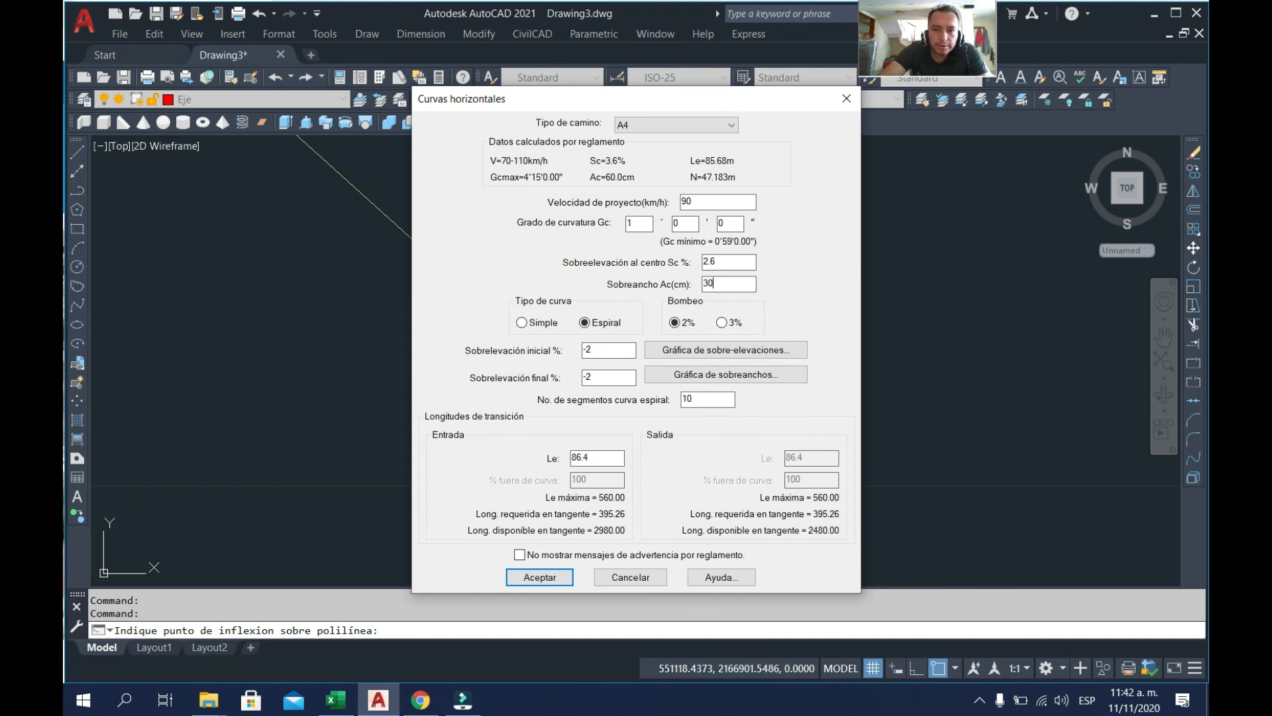
- Change the curve type to Simple and check the entry transition length Le against section 11 of the Excel sheet
{"action": "left_click", "coordinate": [546, 323]}
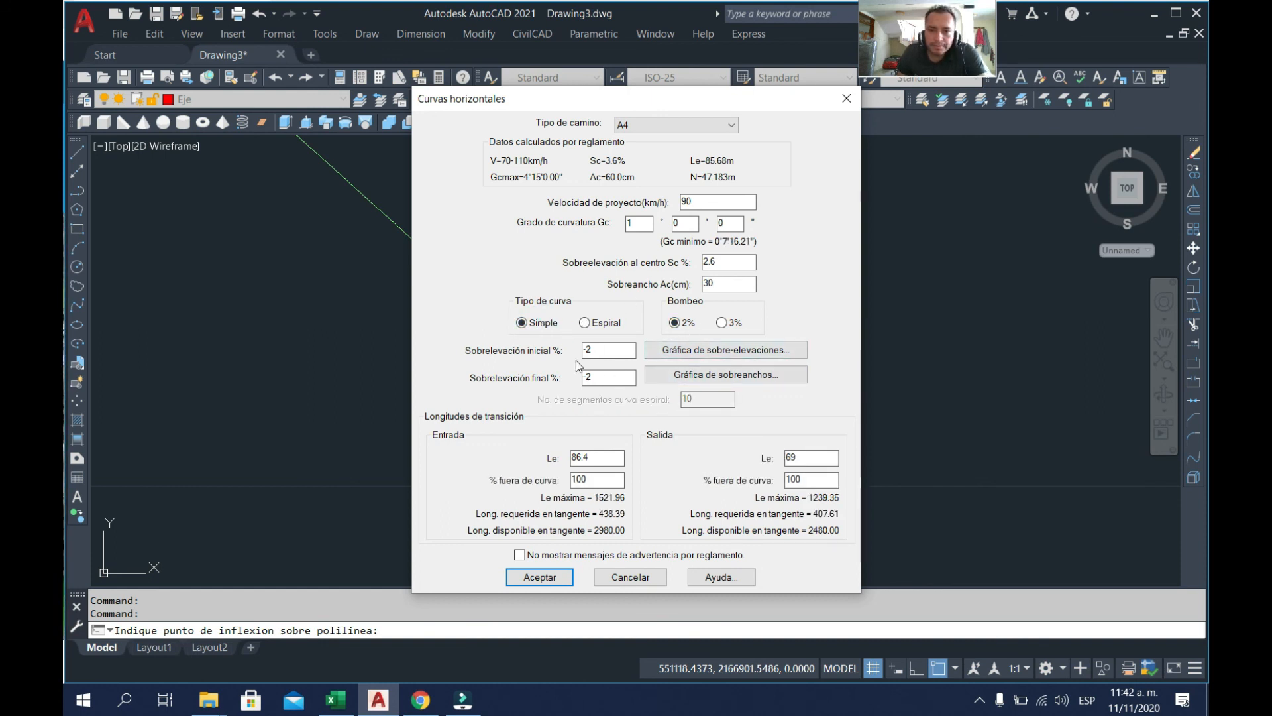
{"action": "double_click", "coordinate": [610, 457]}
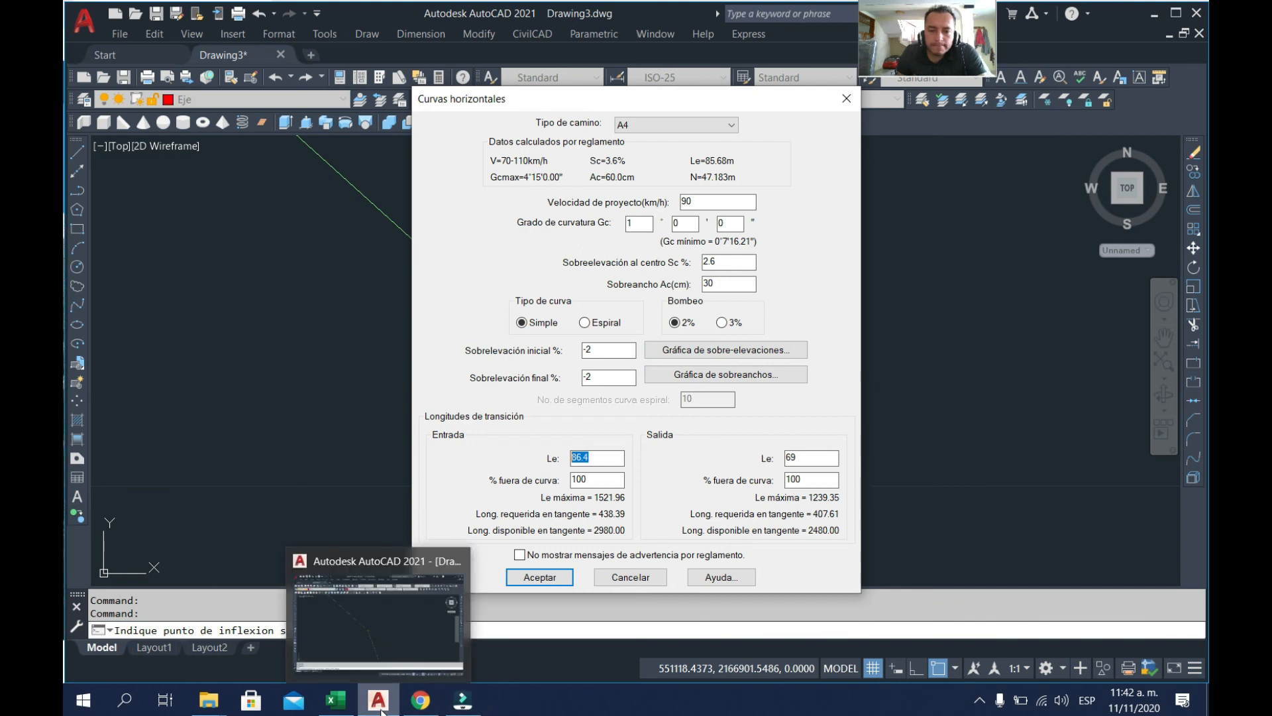
{"action": "left_click", "coordinate": [336, 699]}
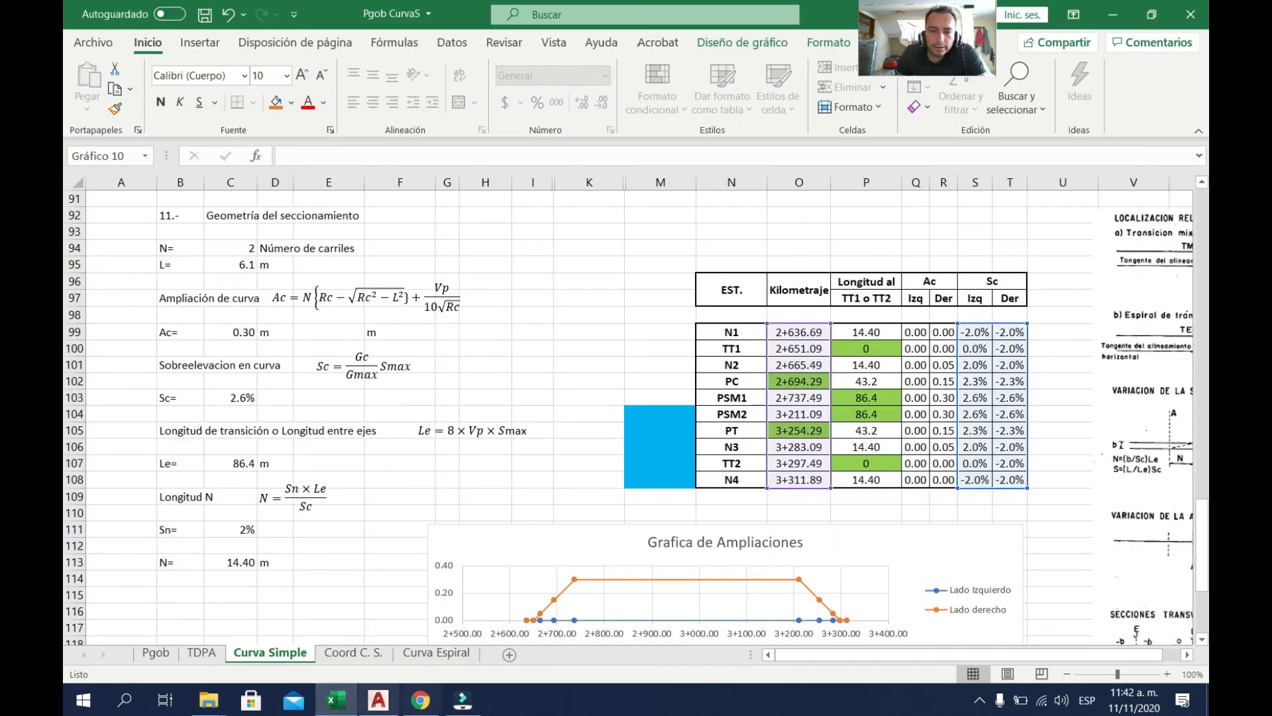
{"action": "left_click", "coordinate": [384, 711]}
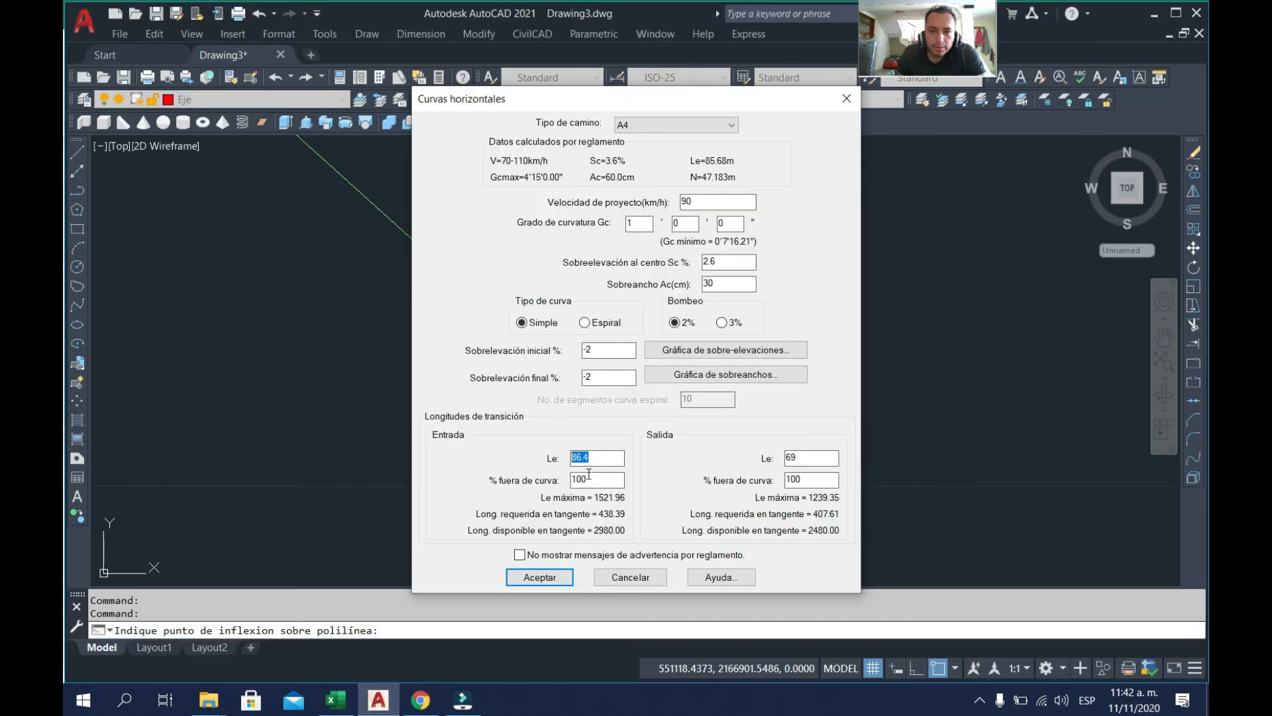
- Set the portion outside the curve to 50% for both entry and exit, and the exit transition length Le to 86.4
{"action": "left_click_drag", "start_coordinate": [591, 477], "coordinate": [555, 481]}
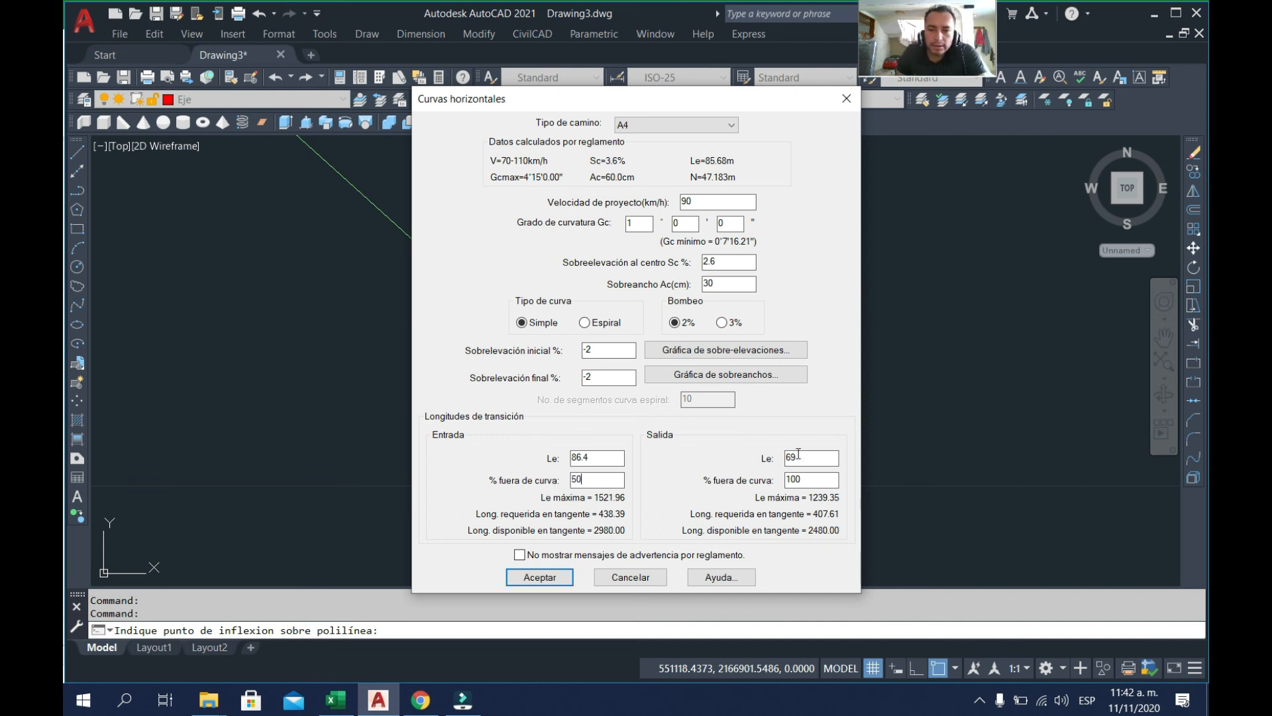
{"action": "left_click_drag", "start_coordinate": [824, 476], "coordinate": [782, 486]}
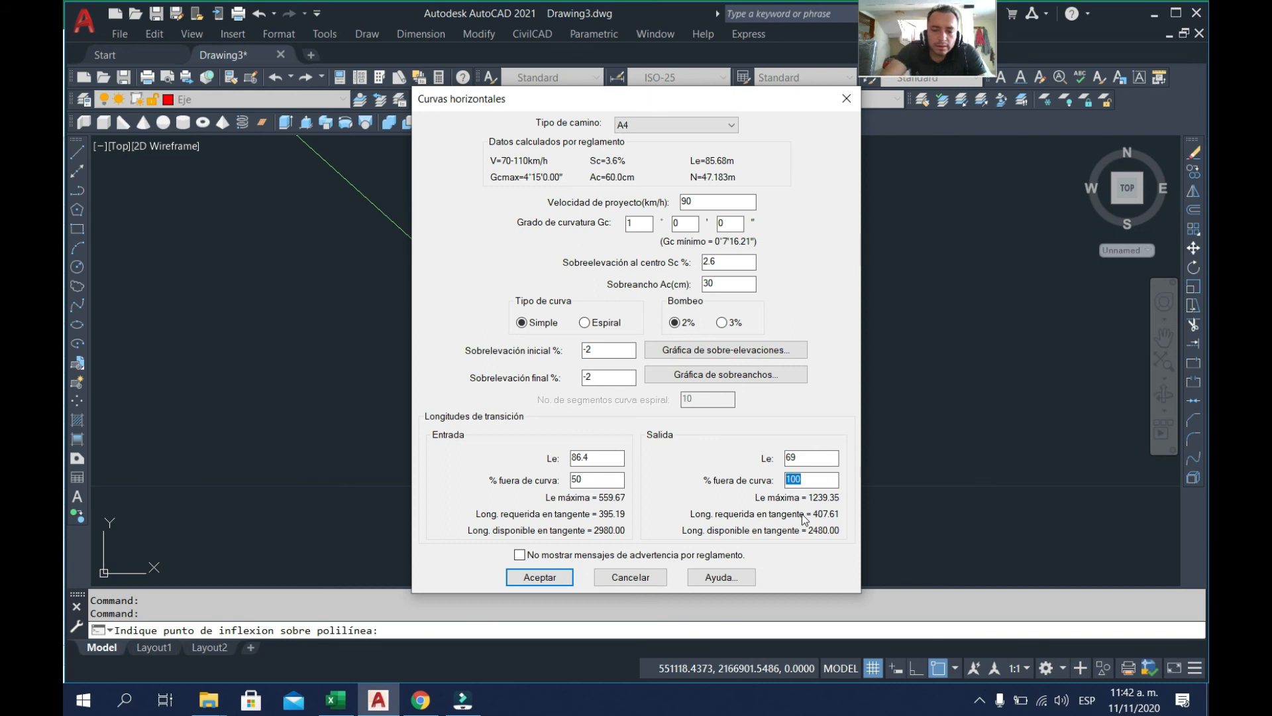
{"action": "left_click_drag", "start_coordinate": [810, 458], "coordinate": [743, 466]}
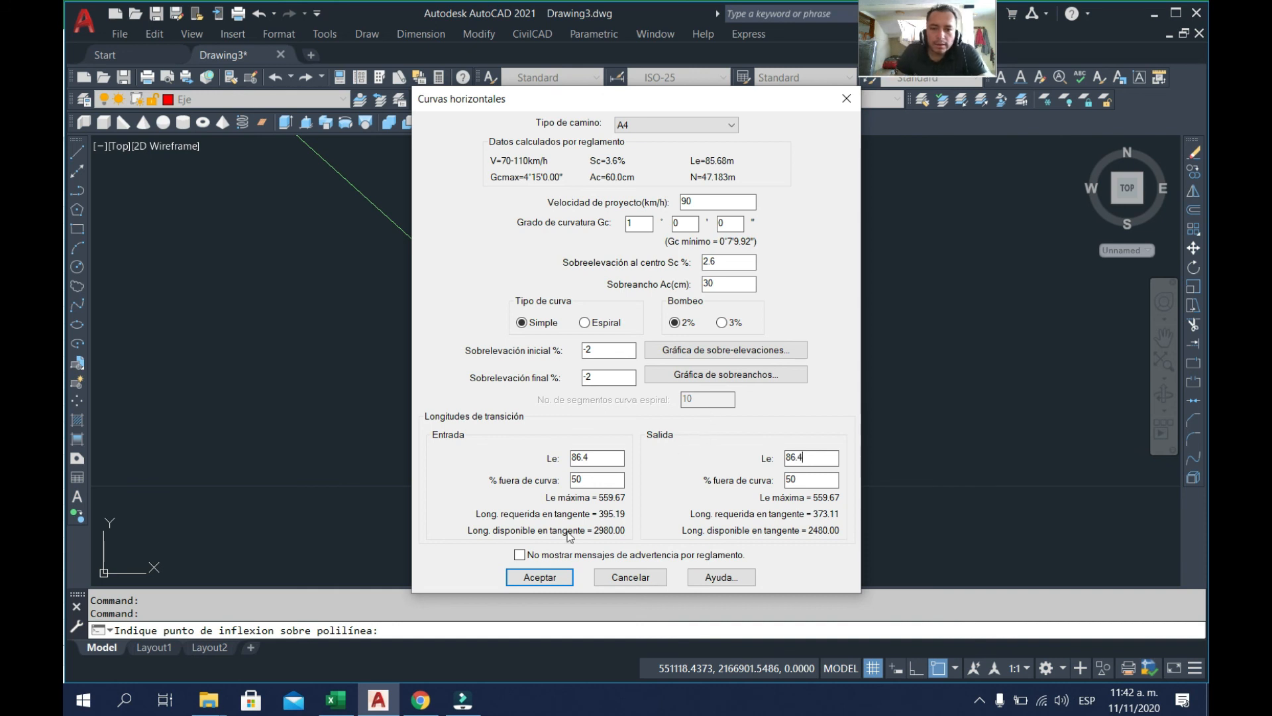
- Accept the simple curve settings and continue despite the superelevation and widening being below the regulation values
{"action": "left_click", "coordinate": [534, 580]}
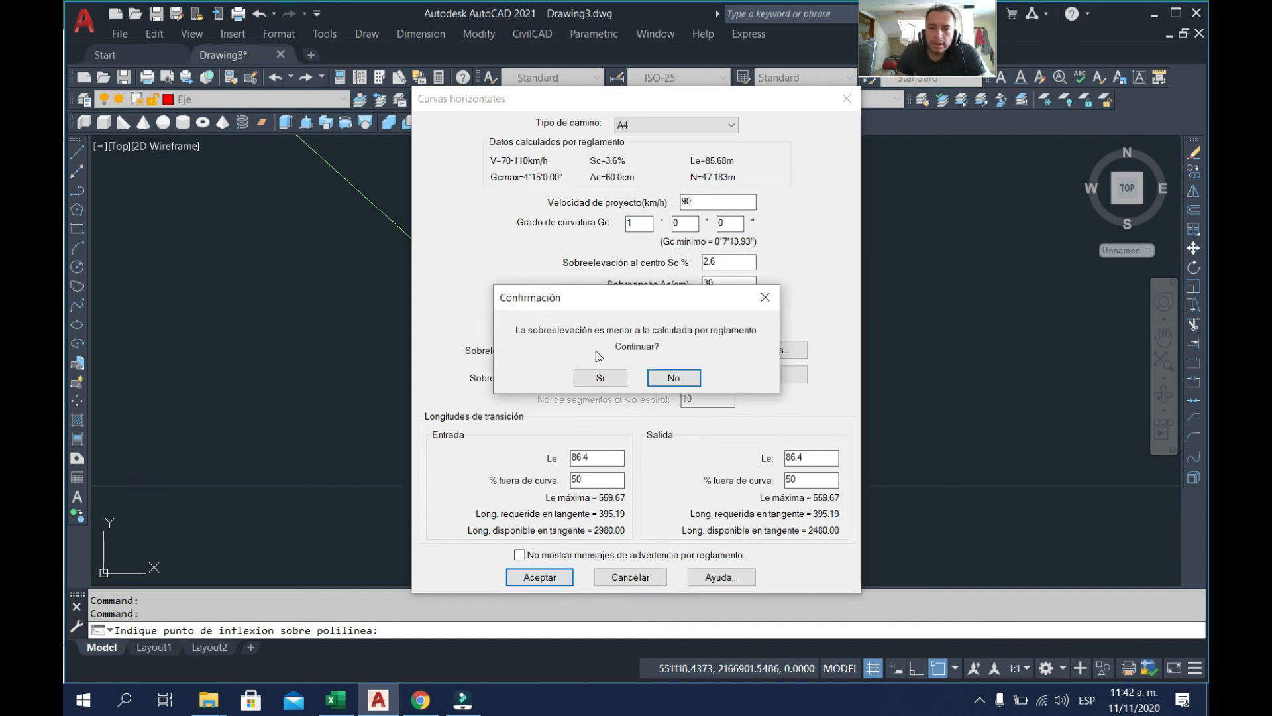
{"action": "left_click", "coordinate": [614, 377]}
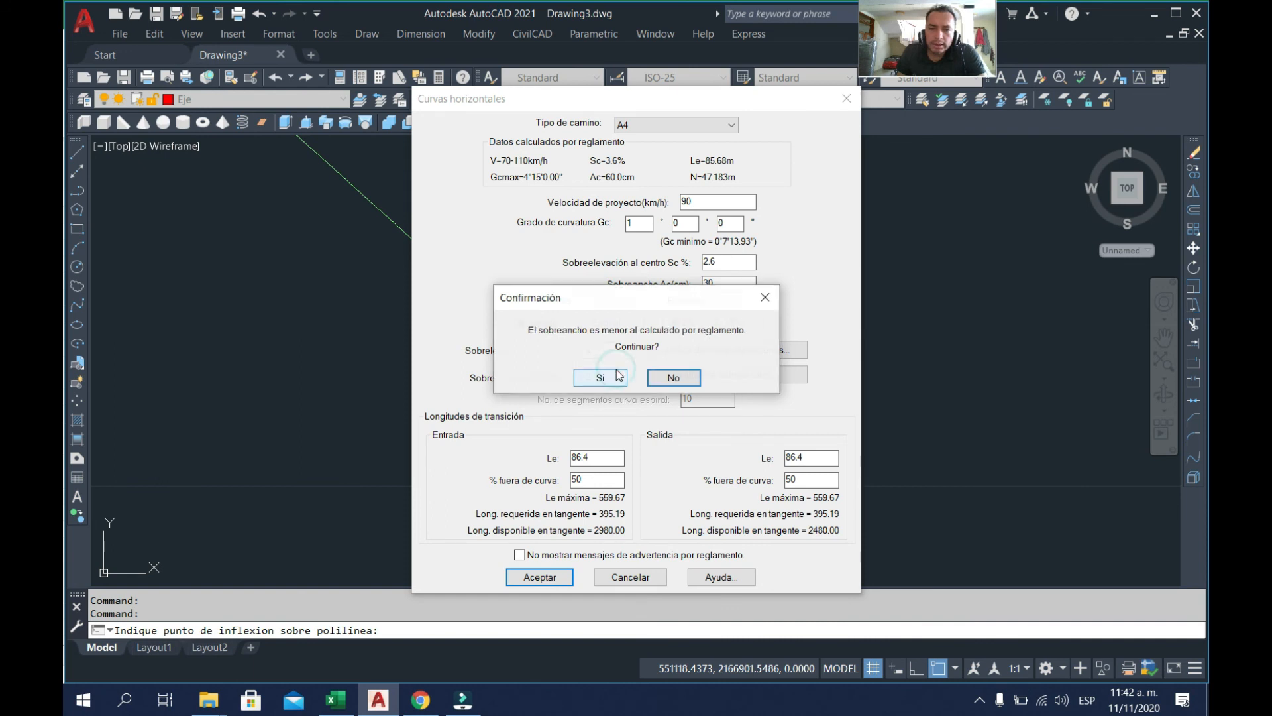
{"action": "left_click", "coordinate": [610, 378]}
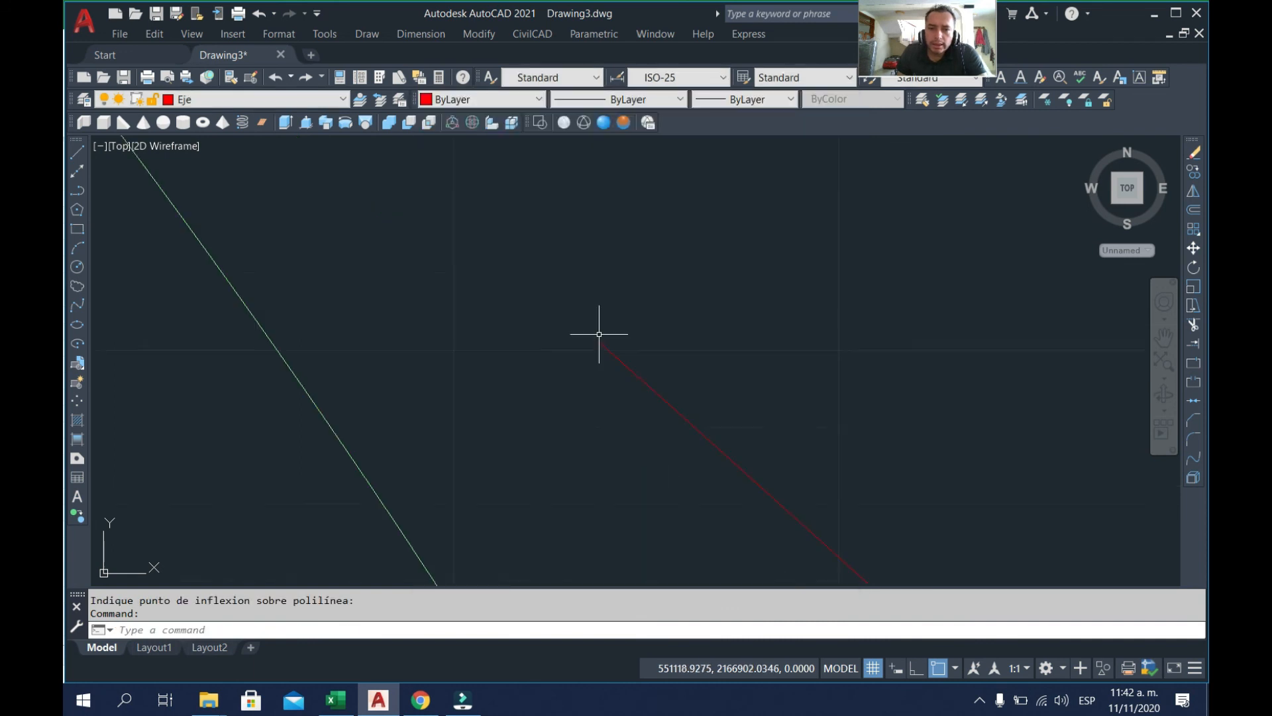
- Select the alignment polyline and inspect the simple curve drawn at its inflection point
{"action": "left_click", "coordinate": [591, 369]}
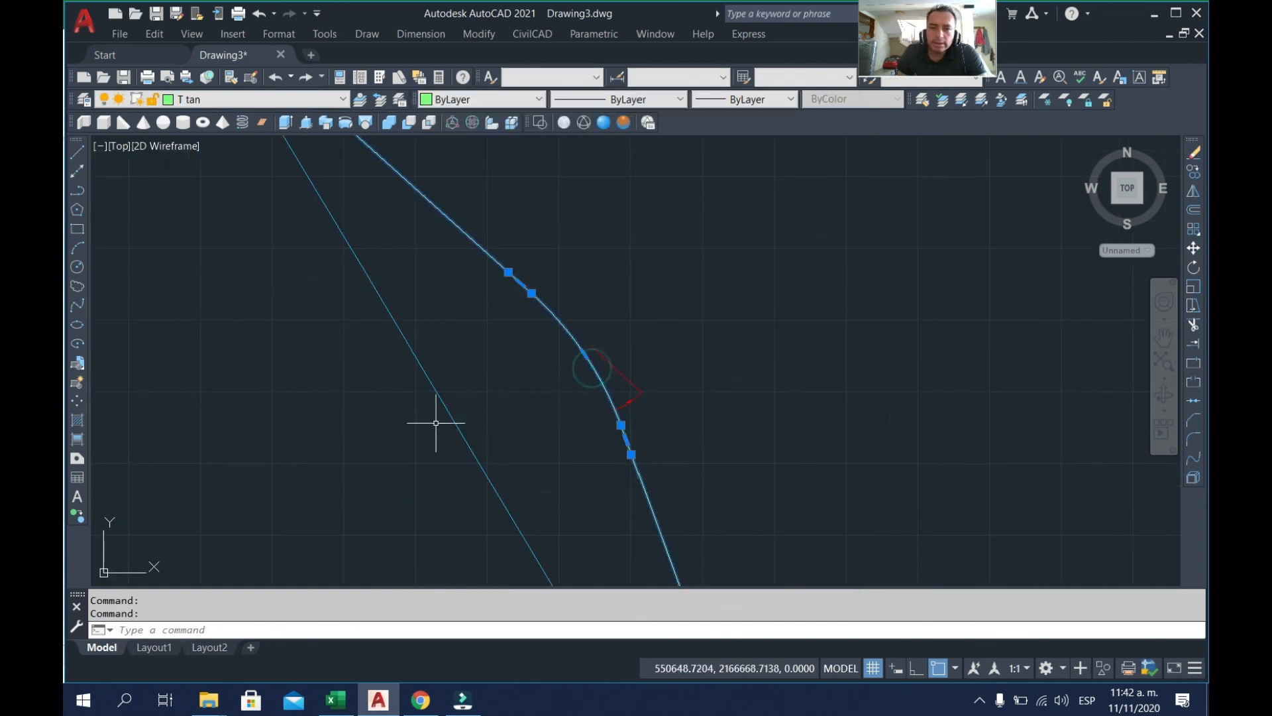
{"action": "scroll", "coordinate": [650, 444], "scroll_direction": "down", "scroll_amount": 3}
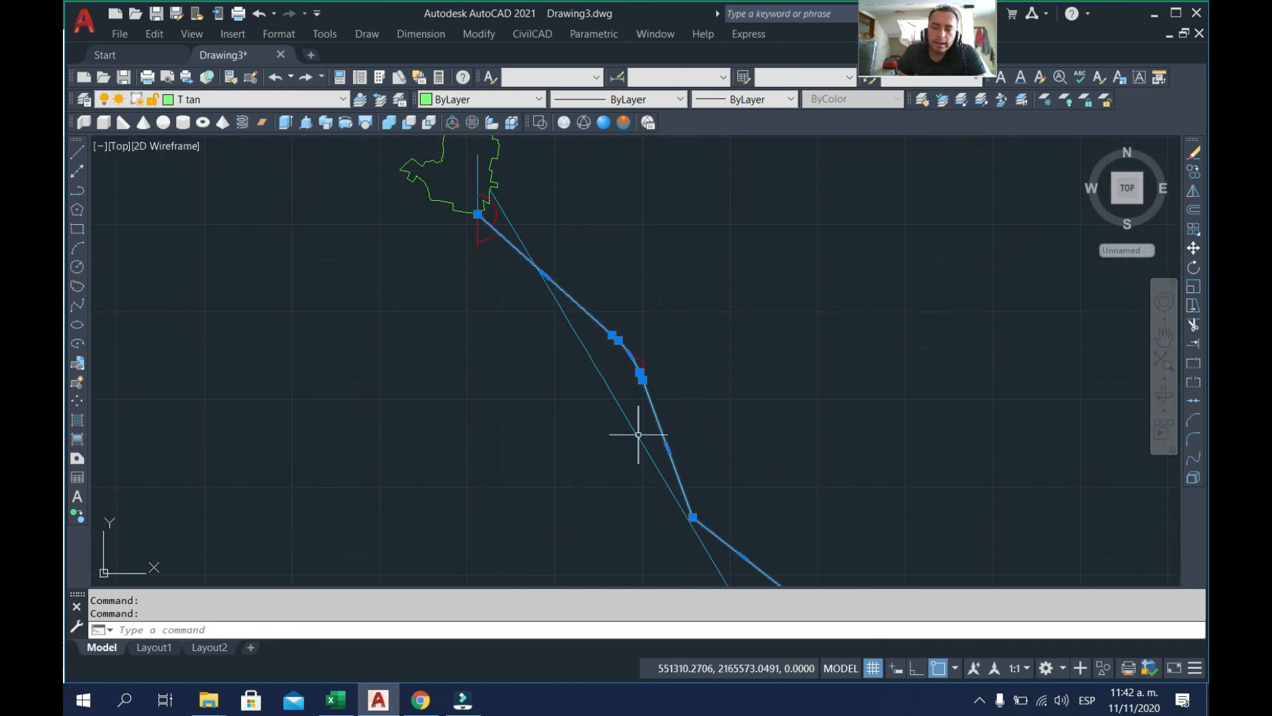
{"action": "scroll", "coordinate": [596, 345], "scroll_direction": "up", "scroll_amount": 2}
{"action": "scroll", "coordinate": [634, 372], "scroll_direction": "up", "scroll_amount": 2}
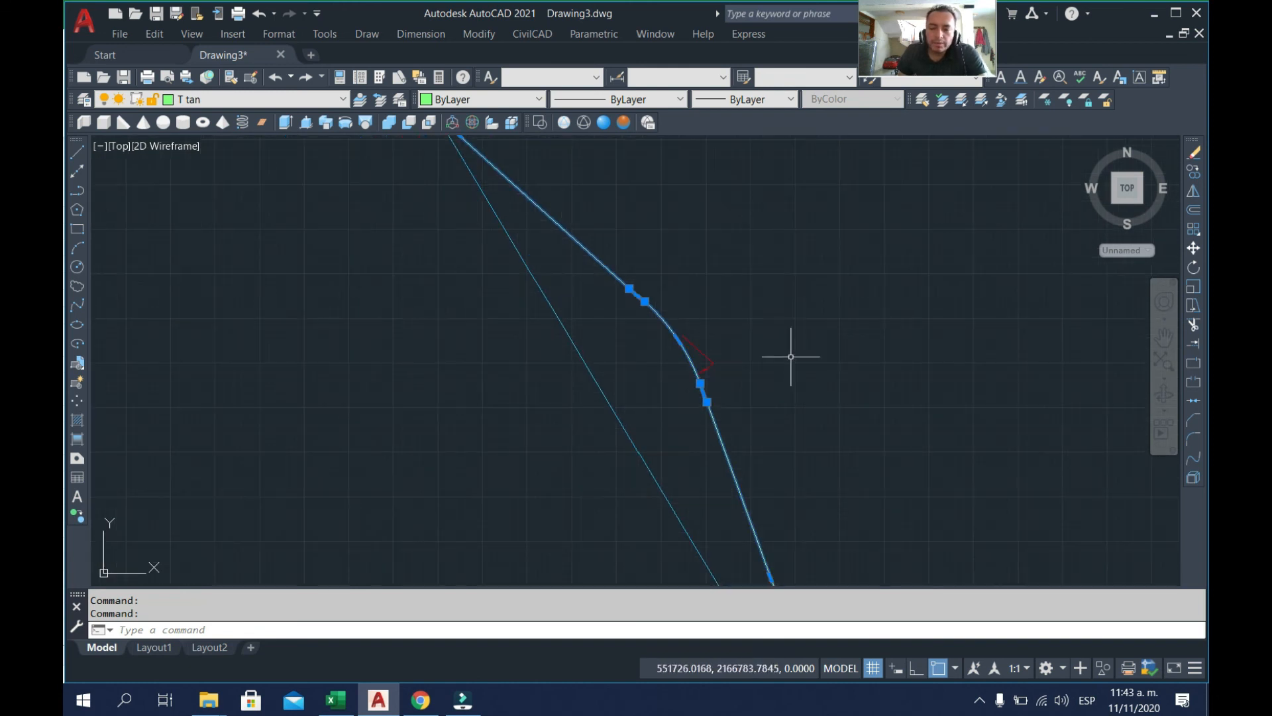
- Annotate the simple horizontal curve individually on the project axis, with a print scale of 1:1000 and a rotation angle of 0
{"action": "left_click", "coordinate": [532, 34]}
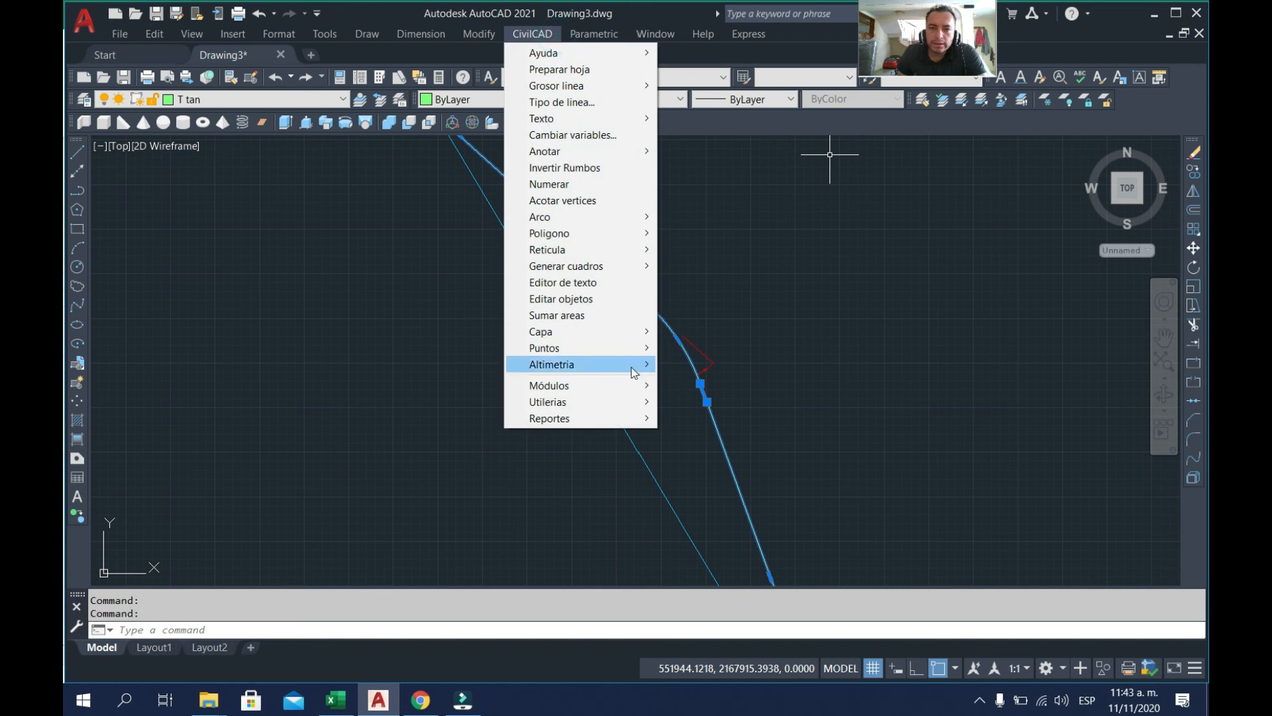
{"action": "mouse_move", "coordinate": [623, 385]}
{"action": "mouse_move", "coordinate": [768, 436]}
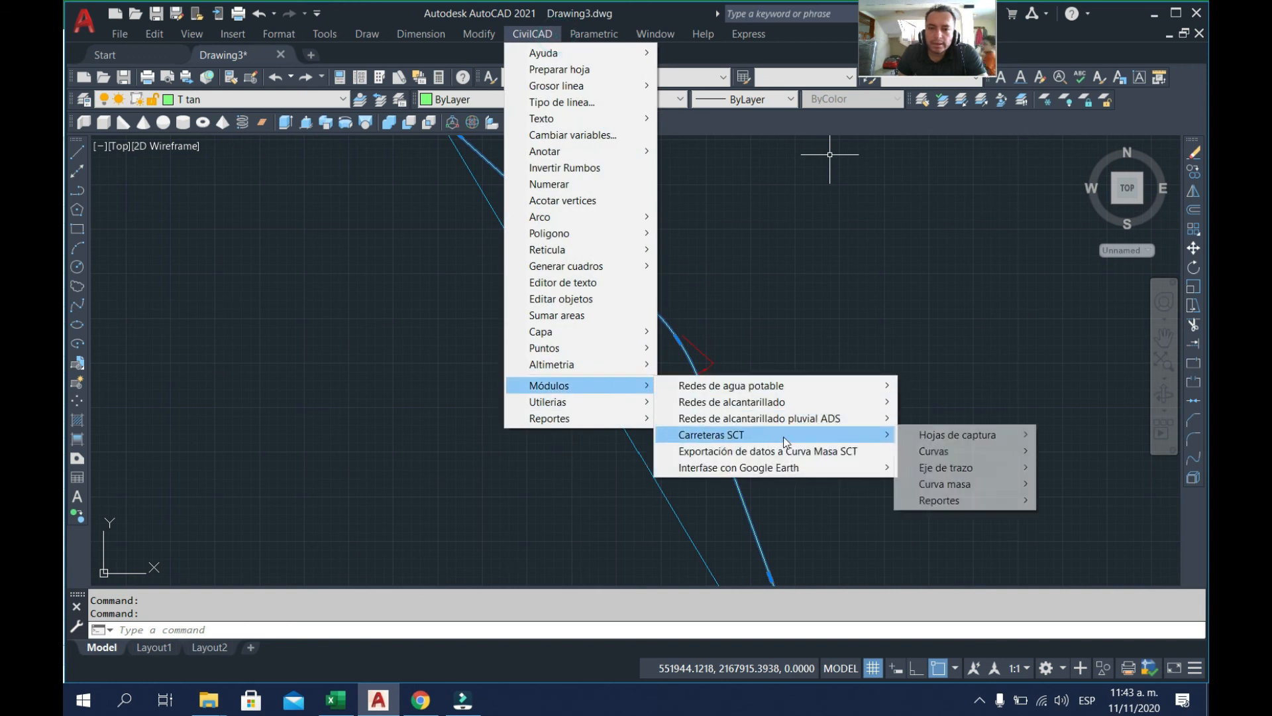
{"action": "mouse_move", "coordinate": [1007, 453]}
{"action": "mouse_move", "coordinate": [1045, 450]}
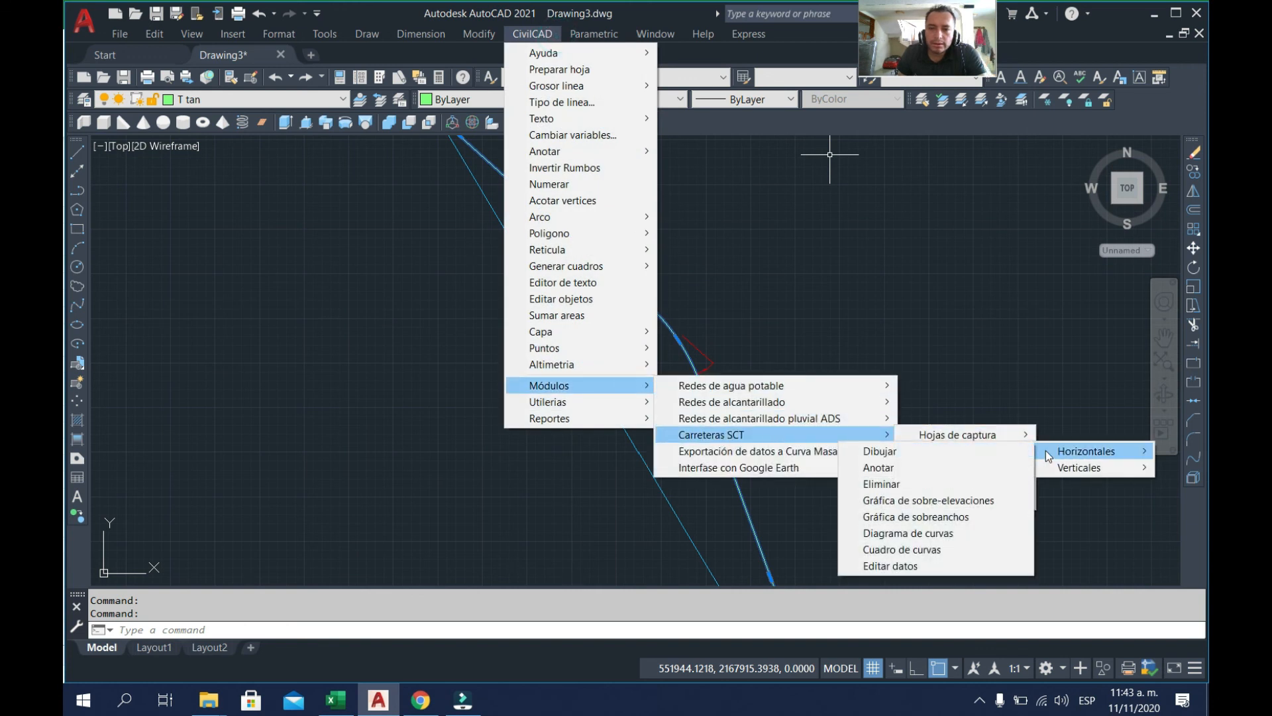
{"action": "left_click", "coordinate": [954, 467]}
{"action": "key", "text": "Return"}
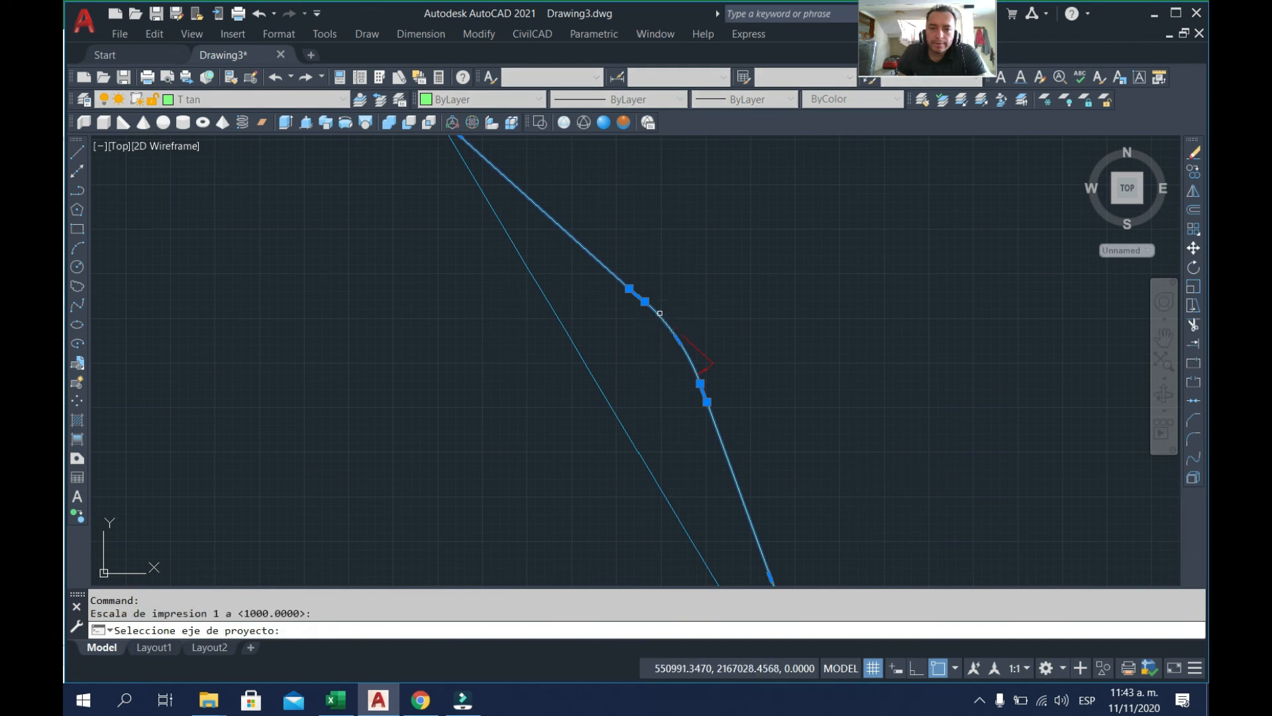
{"action": "left_click", "coordinate": [661, 314]}
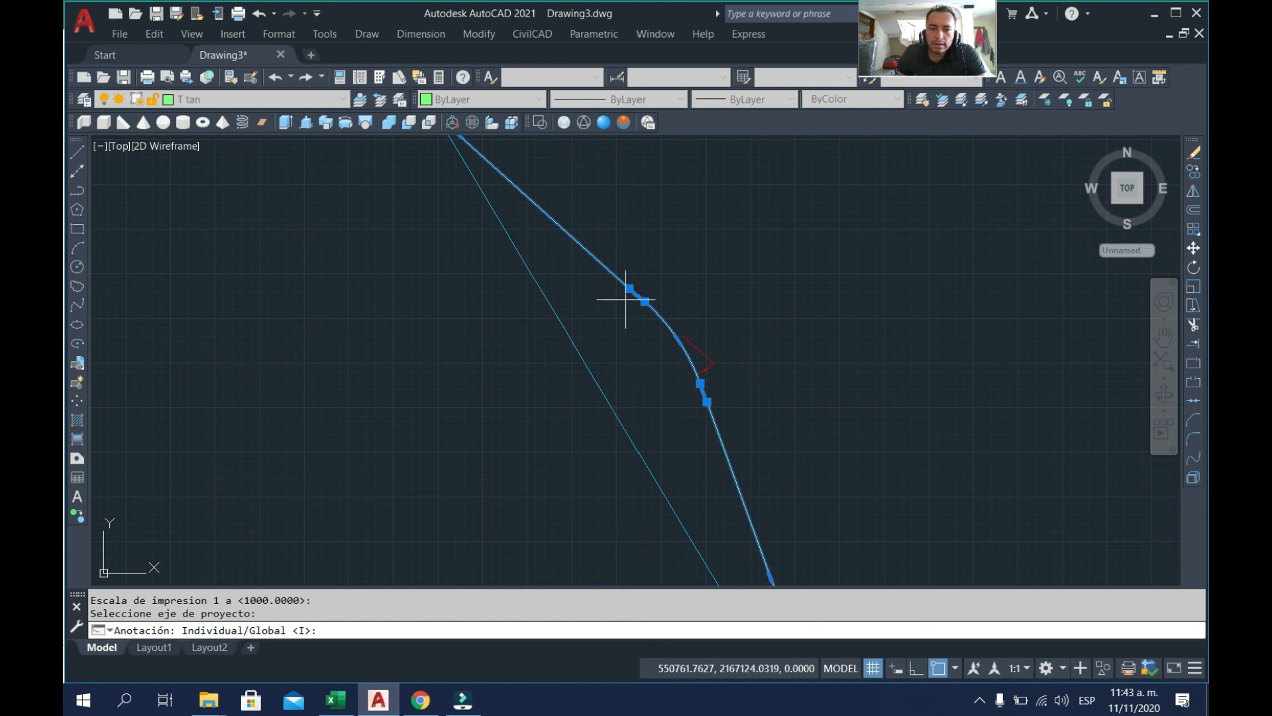
{"action": "key", "text": "Return"}
{"action": "left_click", "coordinate": [664, 320]}
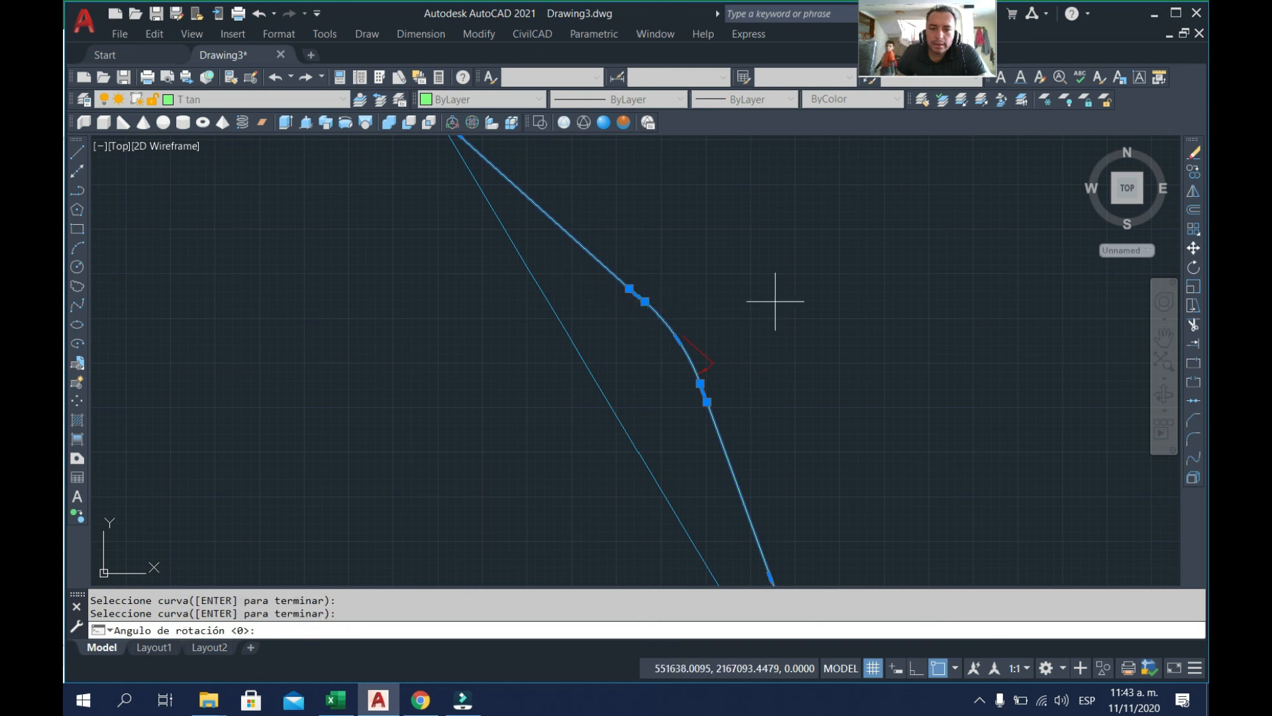
{"action": "key", "text": "Return"}
- Examine the annotated curve data block and the PC and PT station labels along the curve
{"action": "scroll", "coordinate": [685, 317], "scroll_direction": "up", "scroll_amount": 14}
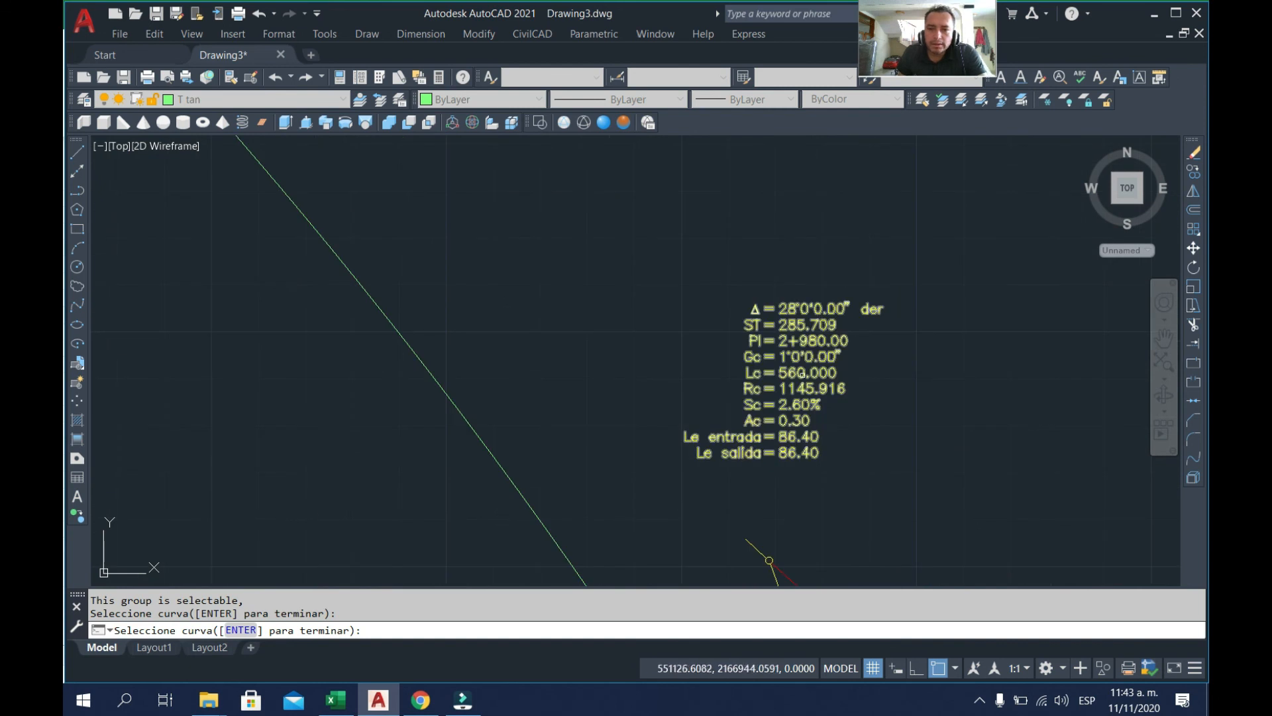
{"action": "scroll", "coordinate": [811, 446], "scroll_direction": "down", "scroll_amount": 2}
{"action": "scroll", "coordinate": [811, 446], "scroll_direction": "down", "scroll_amount": 3}
{"action": "scroll", "coordinate": [571, 240], "scroll_direction": "up", "scroll_amount": 9}
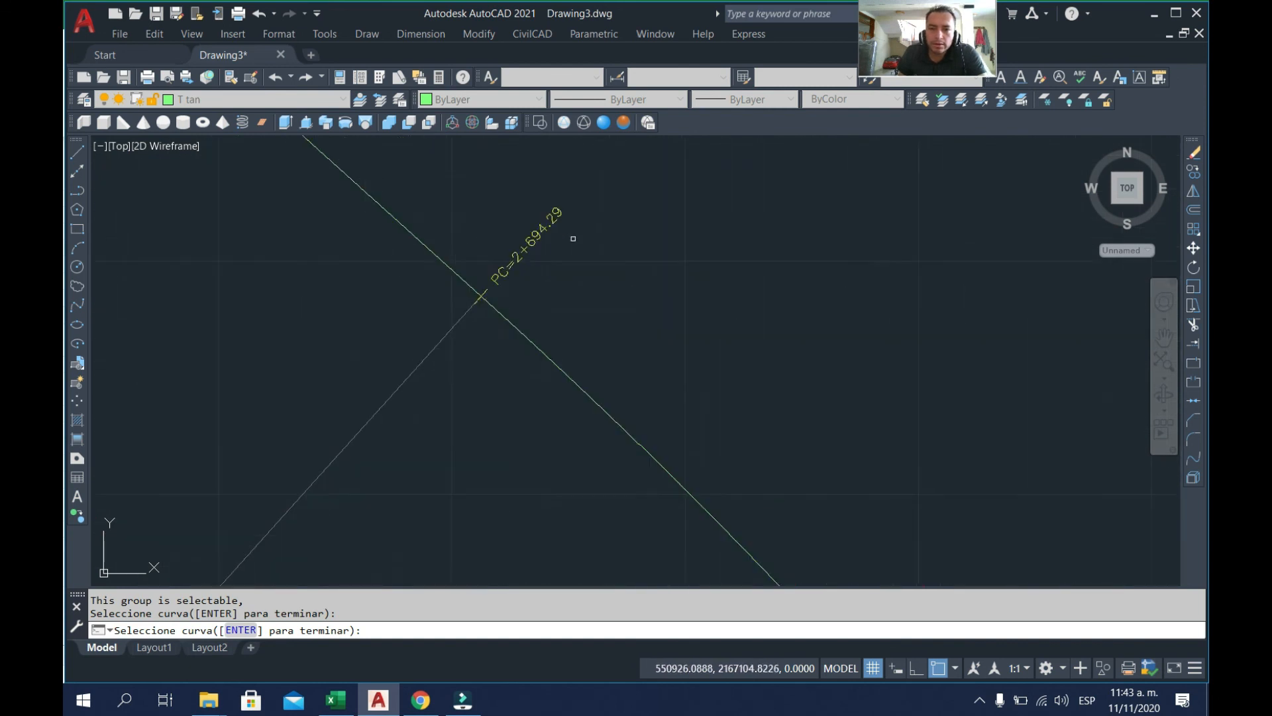
{"action": "scroll", "coordinate": [509, 257], "scroll_direction": "down", "scroll_amount": 13}
{"action": "scroll", "coordinate": [646, 462], "scroll_direction": "up", "scroll_amount": 10}
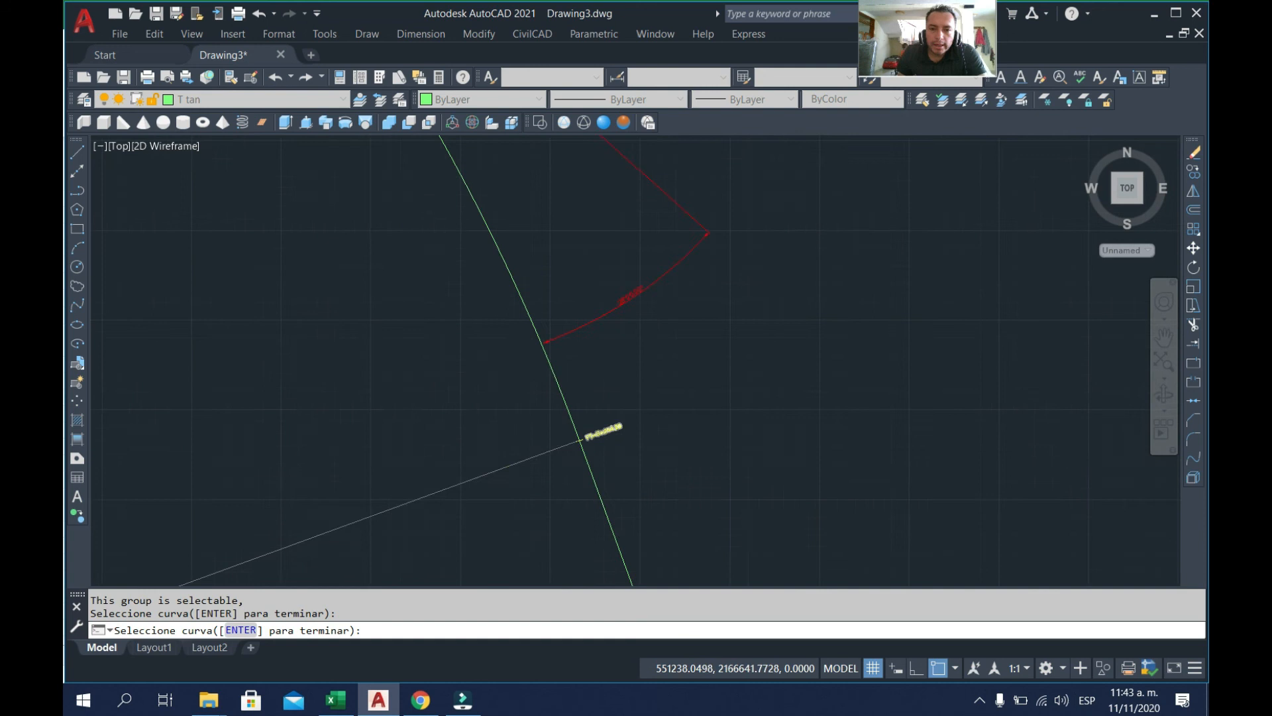
{"action": "scroll", "coordinate": [481, 528], "scroll_direction": "down", "scroll_amount": 4}
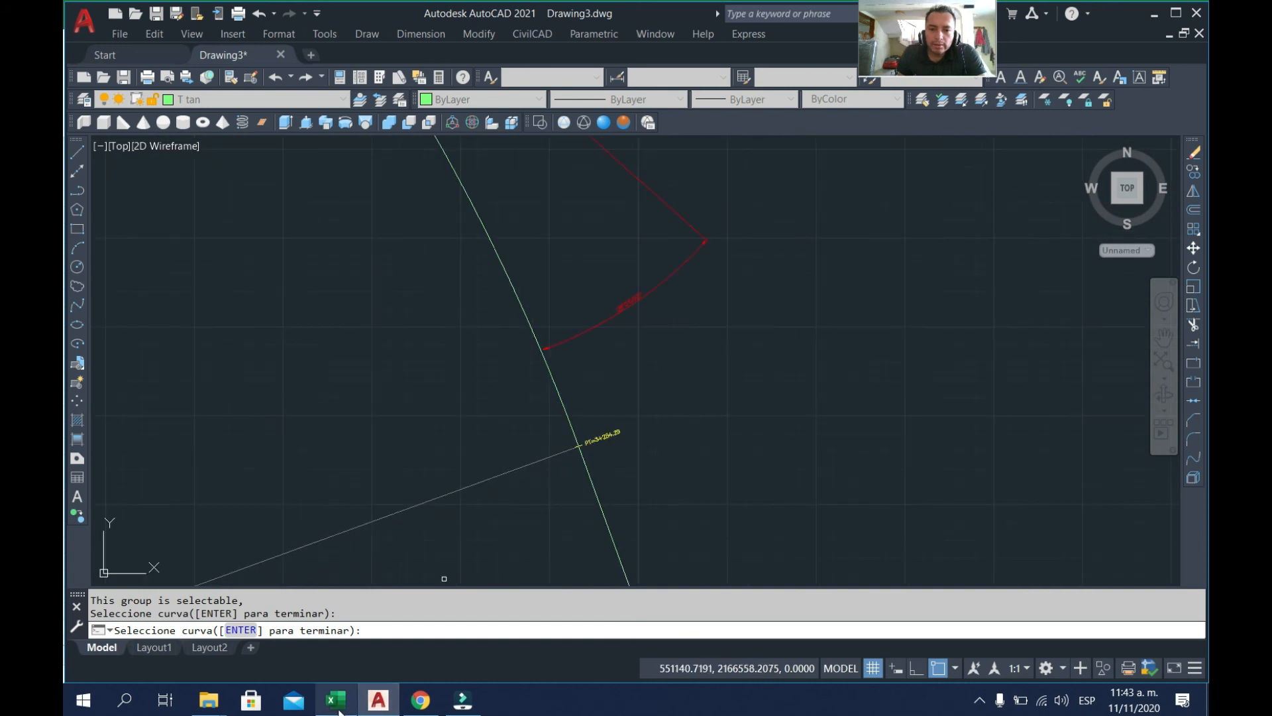
- Switch to Excel and check the radius, subtangent, curve length, stationing and section 11 results in the Curva Simple sheet
{"action": "left_click", "coordinate": [337, 702]}
{"action": "scroll", "coordinate": [501, 456], "scroll_direction": "up", "scroll_amount": 19}
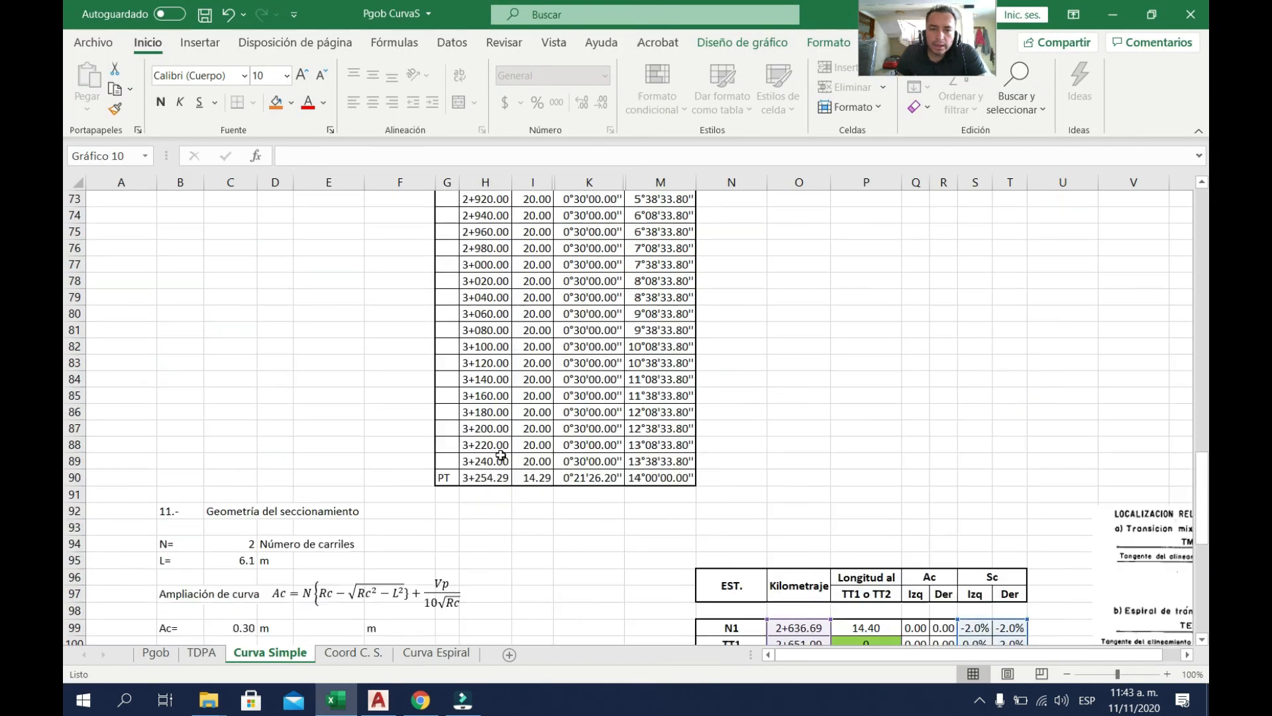
{"action": "scroll", "coordinate": [501, 455], "scroll_direction": "up", "scroll_amount": 4}
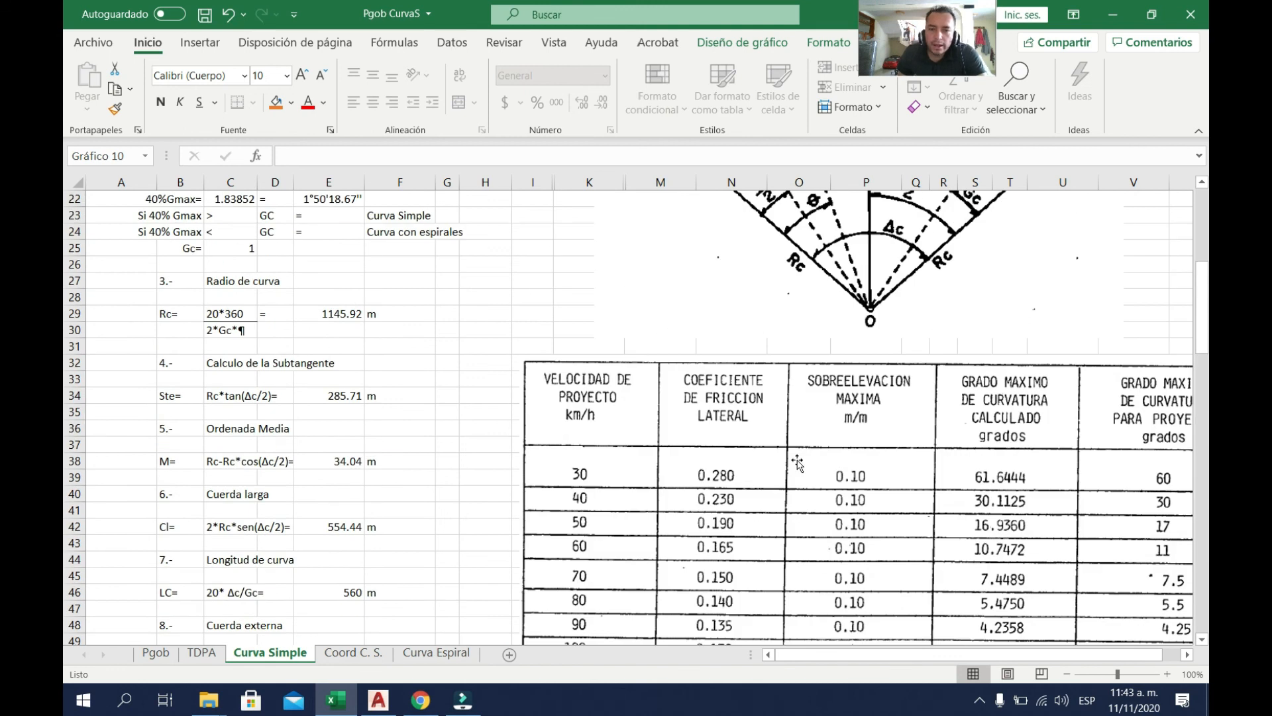
{"action": "scroll", "coordinate": [523, 397], "scroll_direction": "down", "scroll_amount": 14}
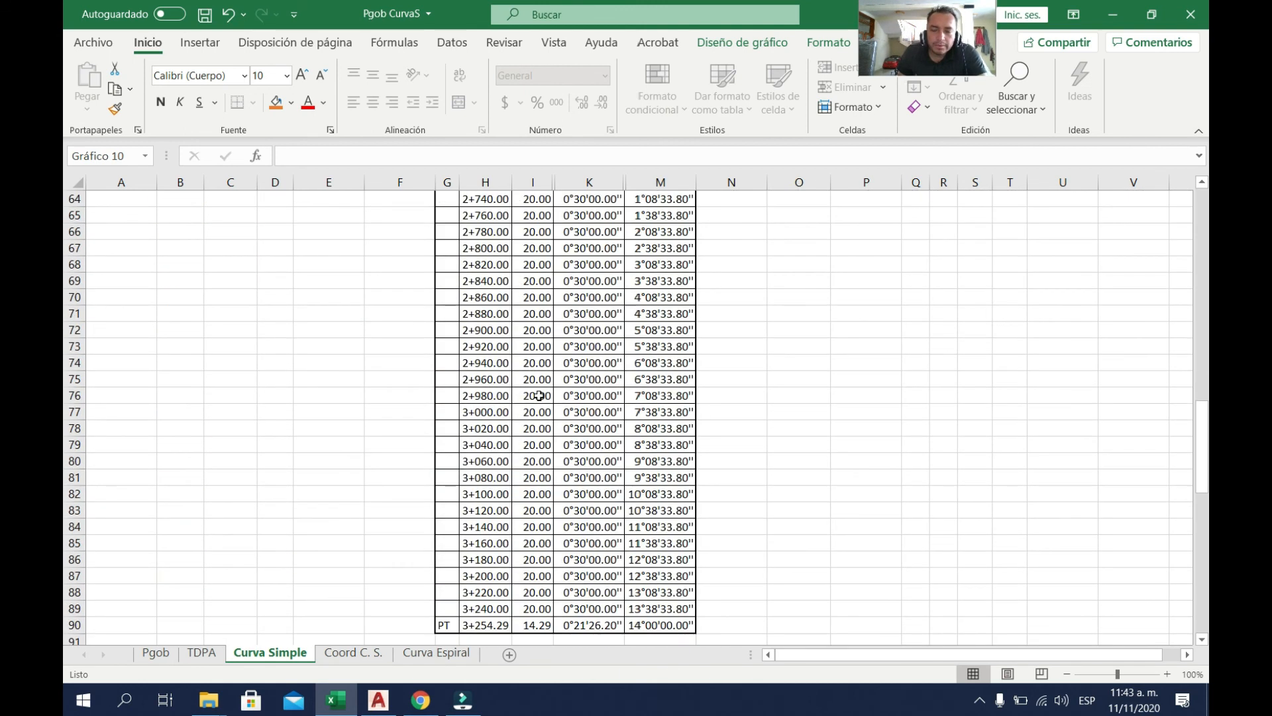
{"action": "scroll", "coordinate": [539, 396], "scroll_direction": "down", "scroll_amount": 8}
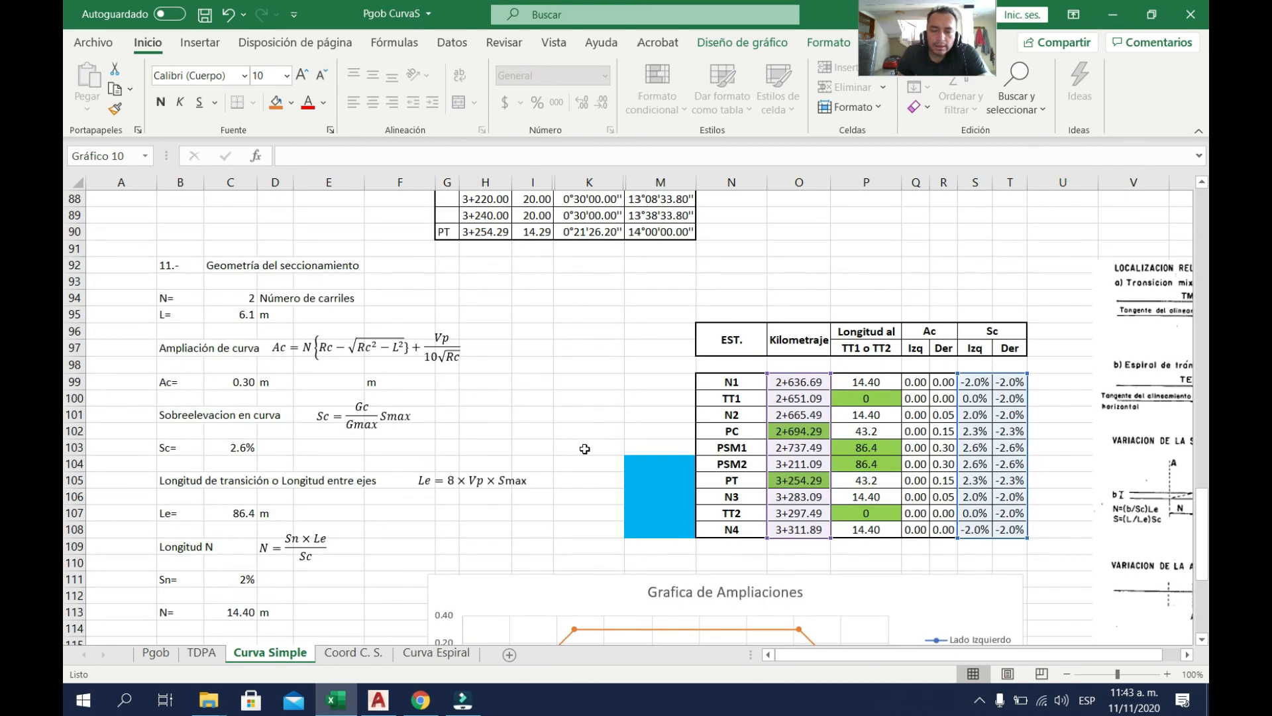
{"action": "scroll", "coordinate": [396, 450], "scroll_direction": "up", "scroll_amount": 12}
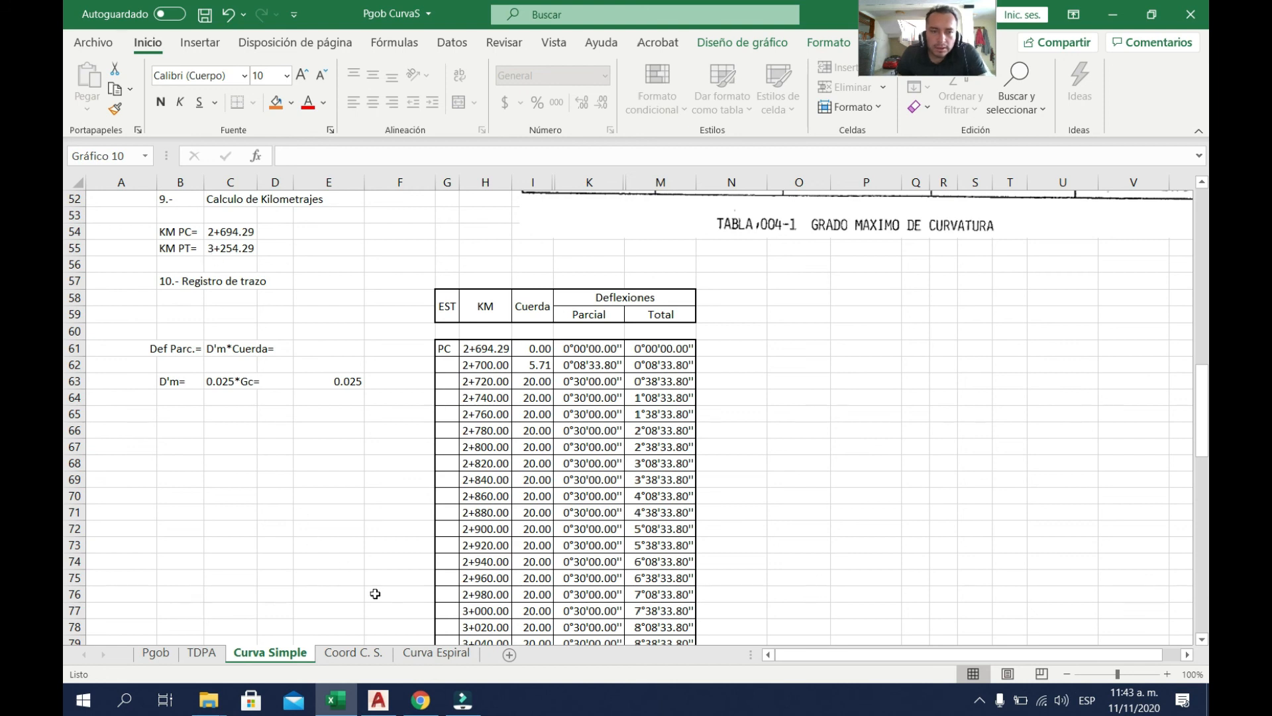
- Return to AutoCAD, compare the PC station label and curve annotation with the Excel results, and end the annotation command
{"action": "left_click", "coordinate": [424, 708]}
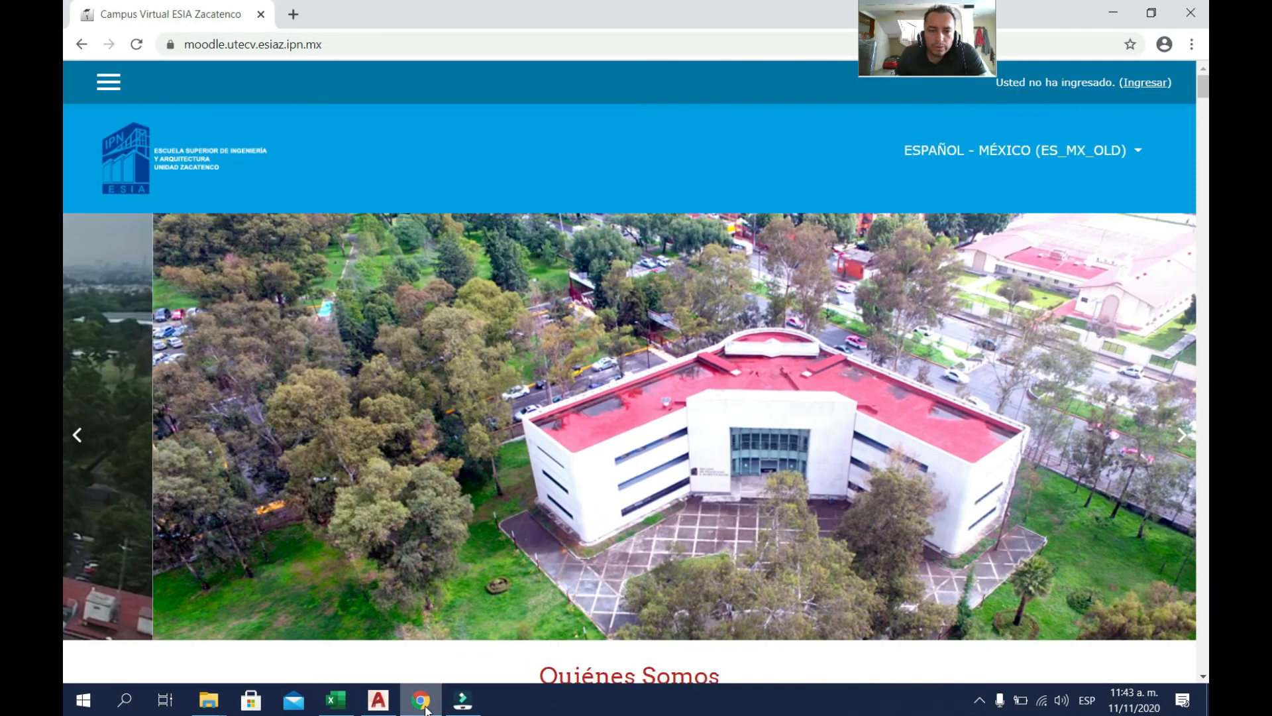
{"action": "left_click", "coordinate": [378, 700]}
{"action": "scroll", "coordinate": [602, 437], "scroll_direction": "down", "scroll_amount": 10}
{"action": "left_click_drag", "start_coordinate": [434, 264], "coordinate": [505, 429]}
{"action": "scroll", "coordinate": [436, 258], "scroll_direction": "up", "scroll_amount": 6}
{"action": "scroll", "coordinate": [434, 255], "scroll_direction": "up", "scroll_amount": 5}
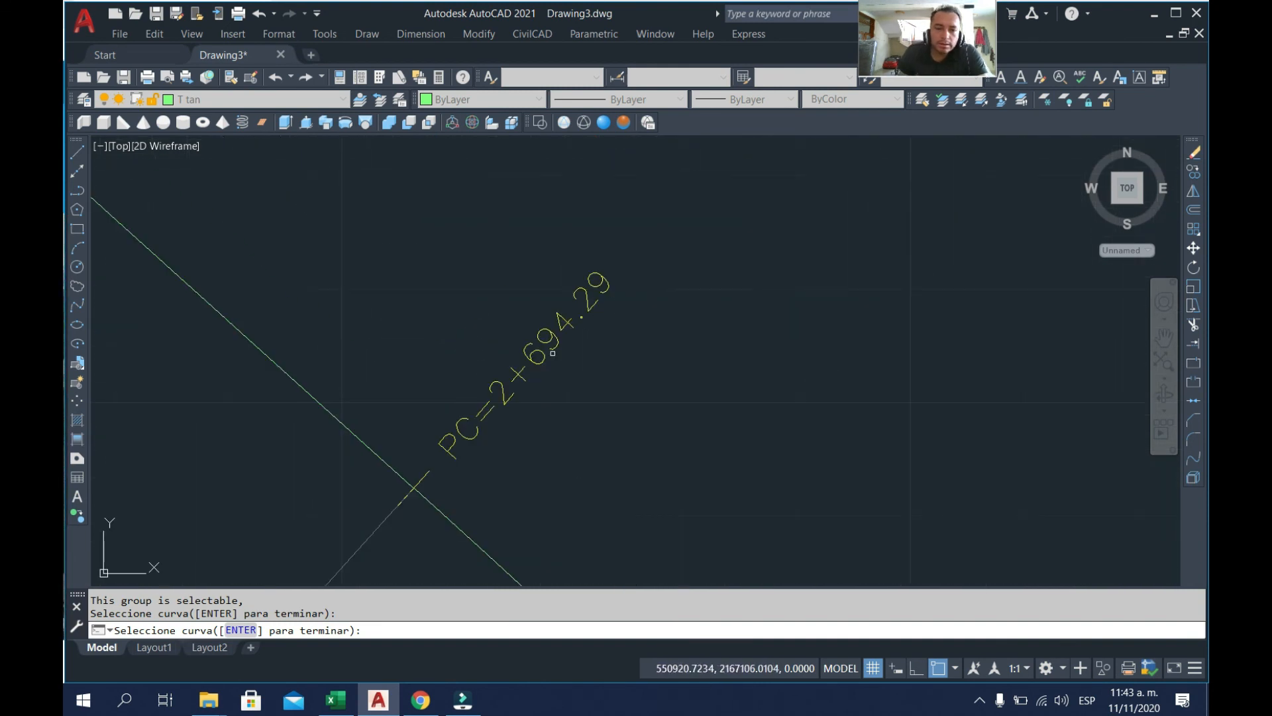
{"action": "scroll", "coordinate": [431, 295], "scroll_direction": "down", "scroll_amount": 4}
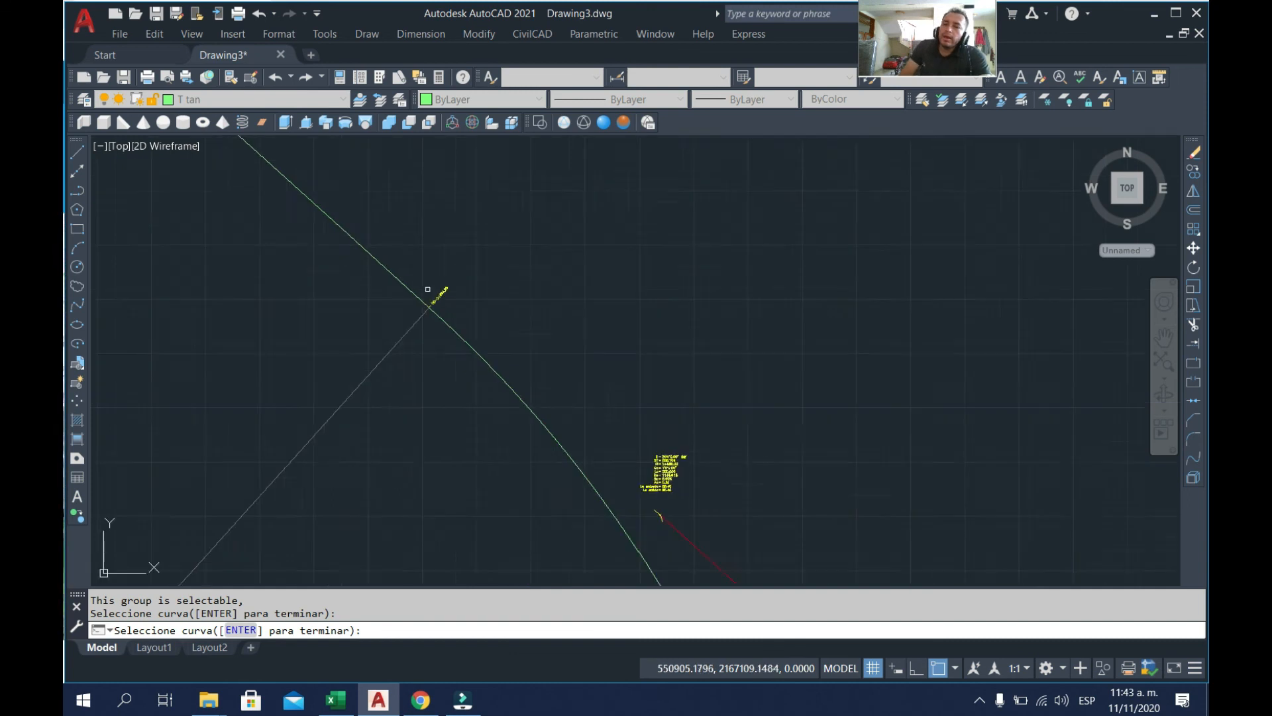
{"action": "scroll", "coordinate": [511, 342], "scroll_direction": "up", "scroll_amount": 4}
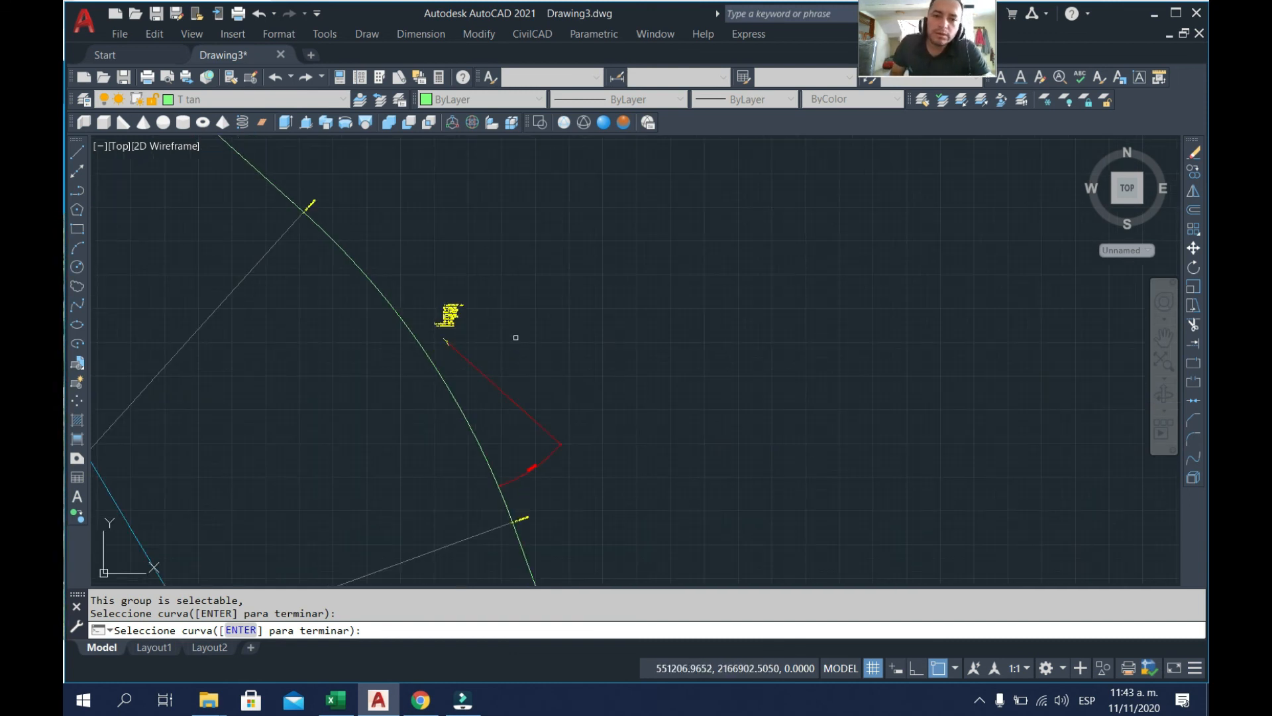
{"action": "key", "text": "Escape"}
{"action": "key", "text": "Escape"}
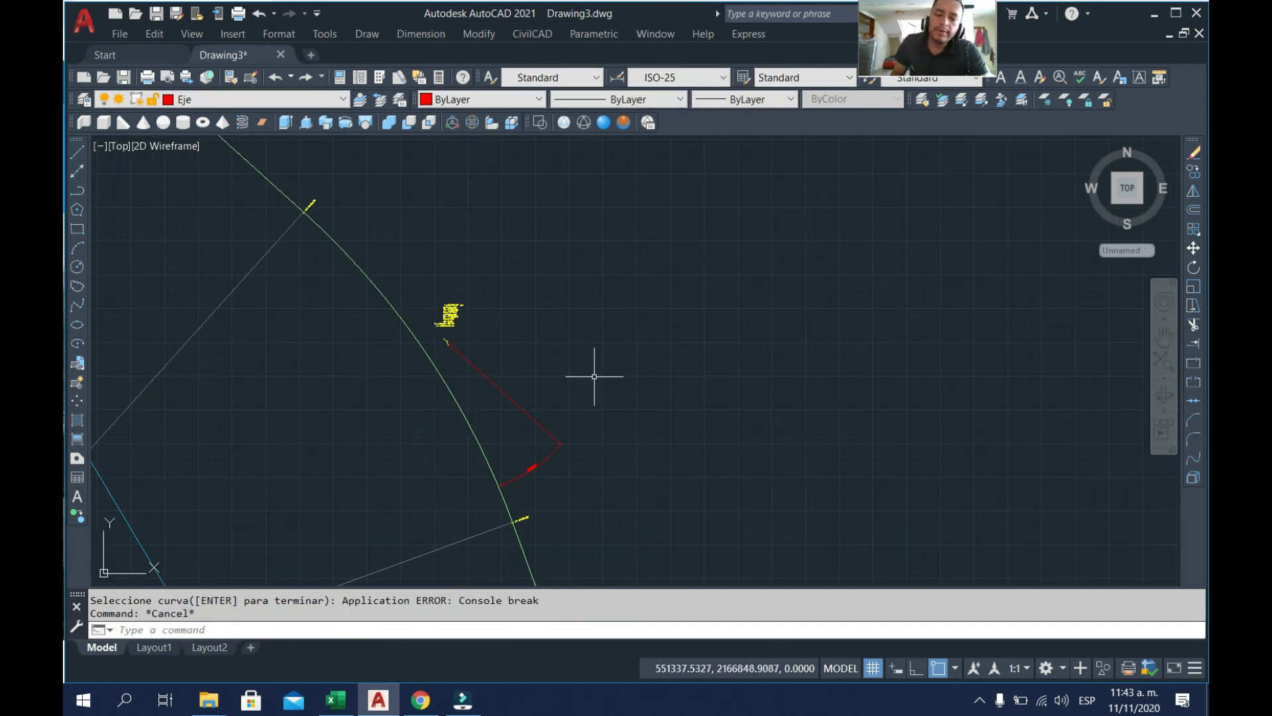